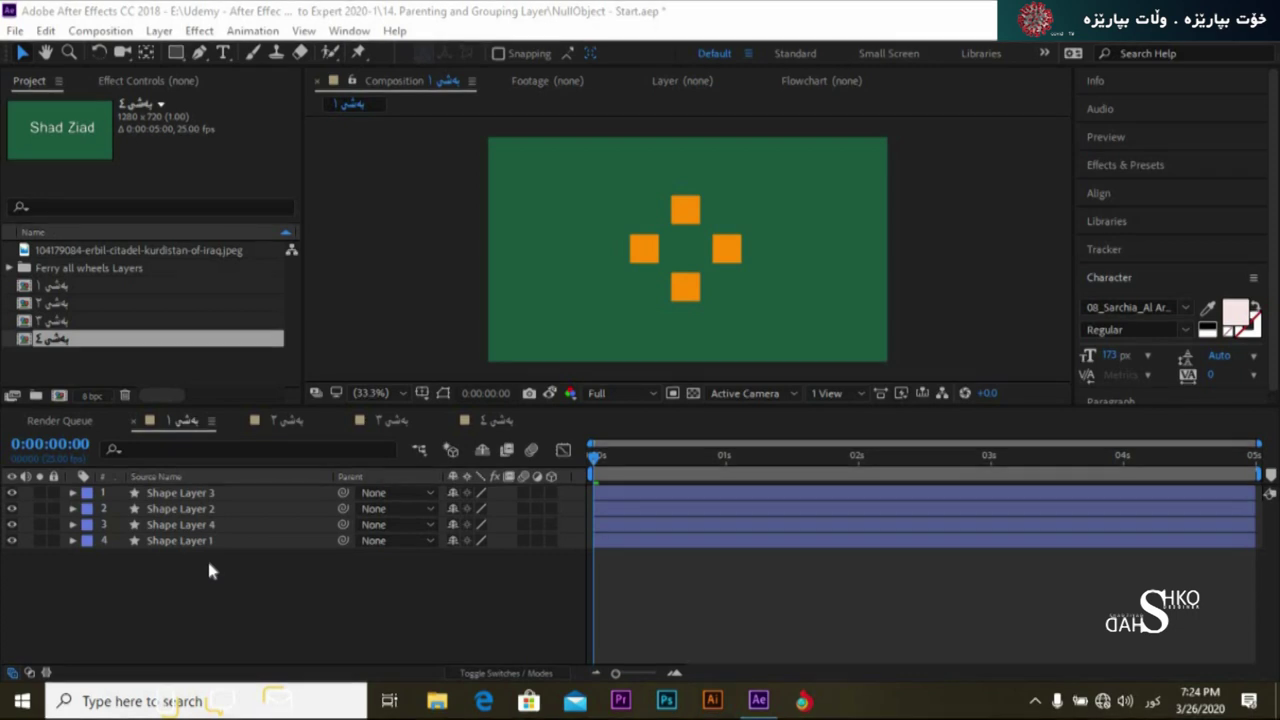
Play and scrub through the animation of the four orange squares, then return to the first frame.
click(205, 492)
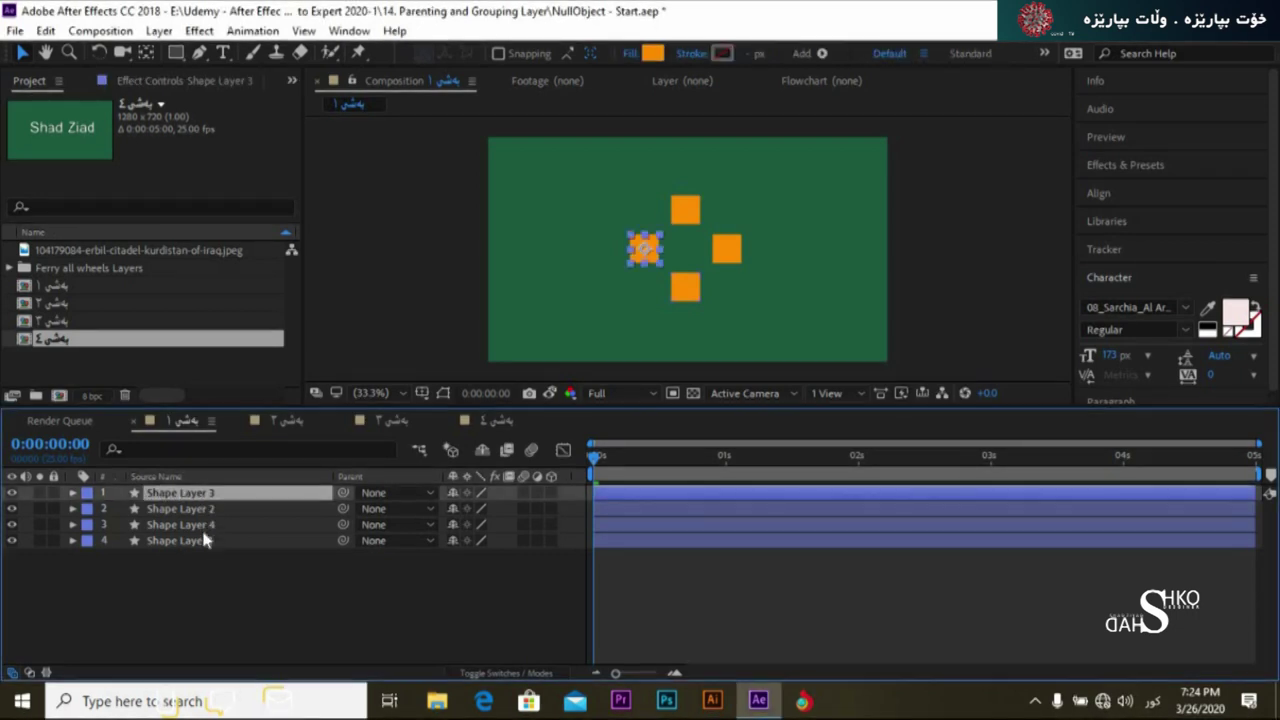
shift+click(203, 541)
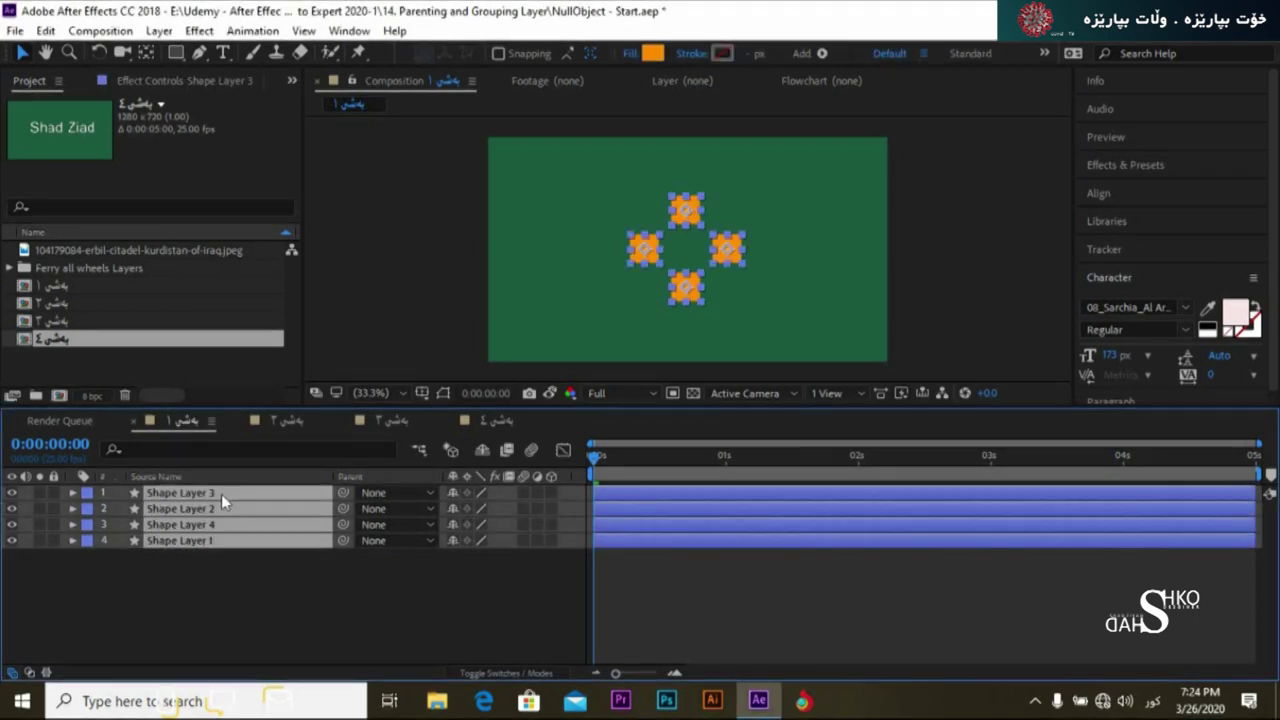
click(212, 558)
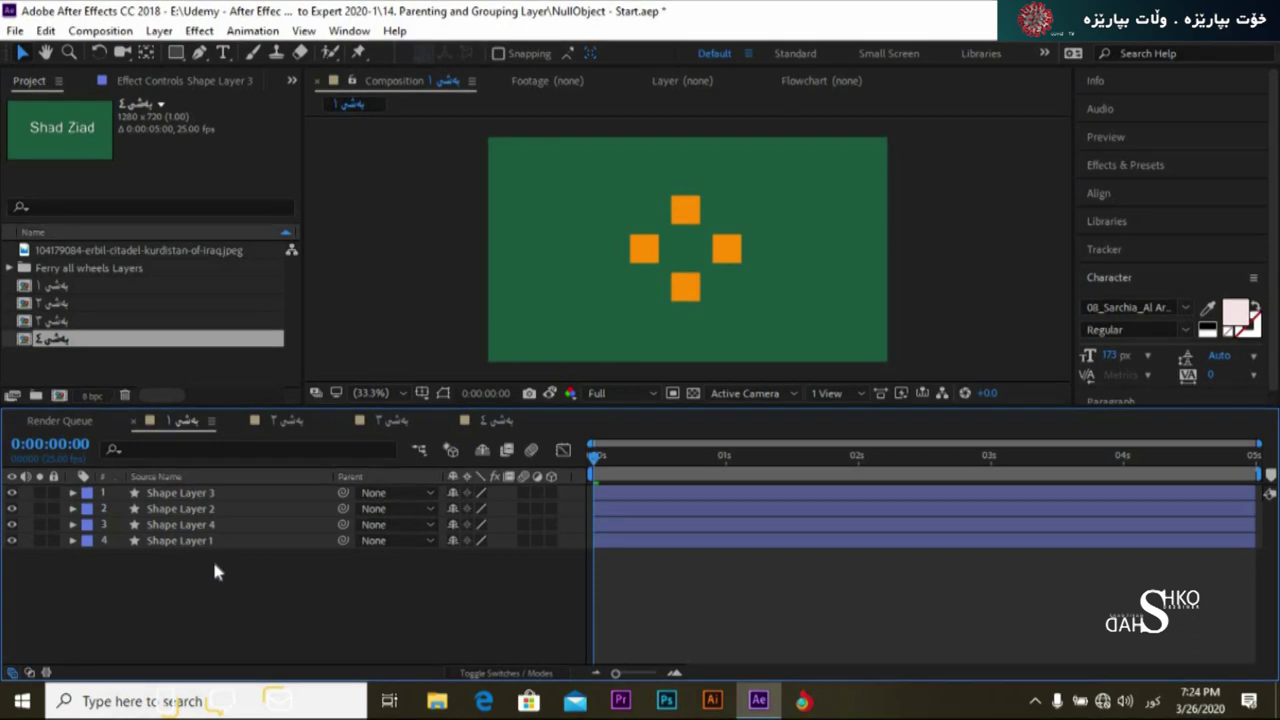
key(h)
key(space)
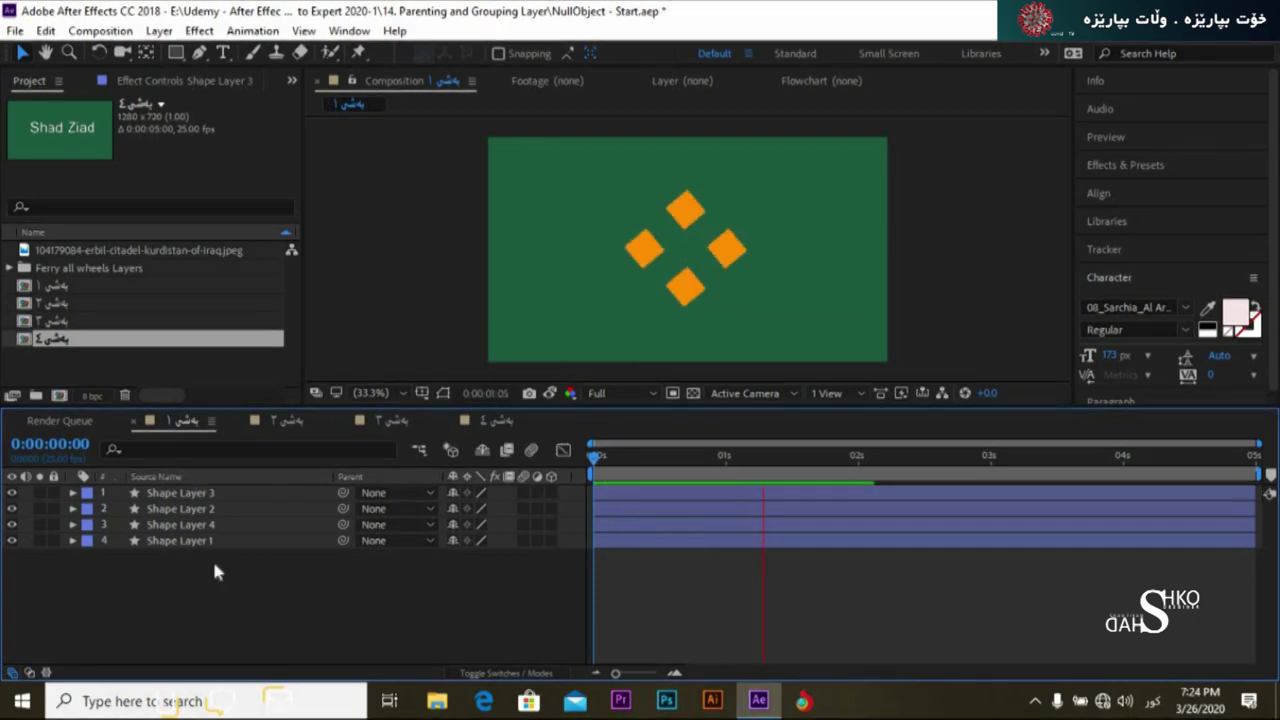
key(space)
drag(1022, 457, 757, 466)
key(Home)
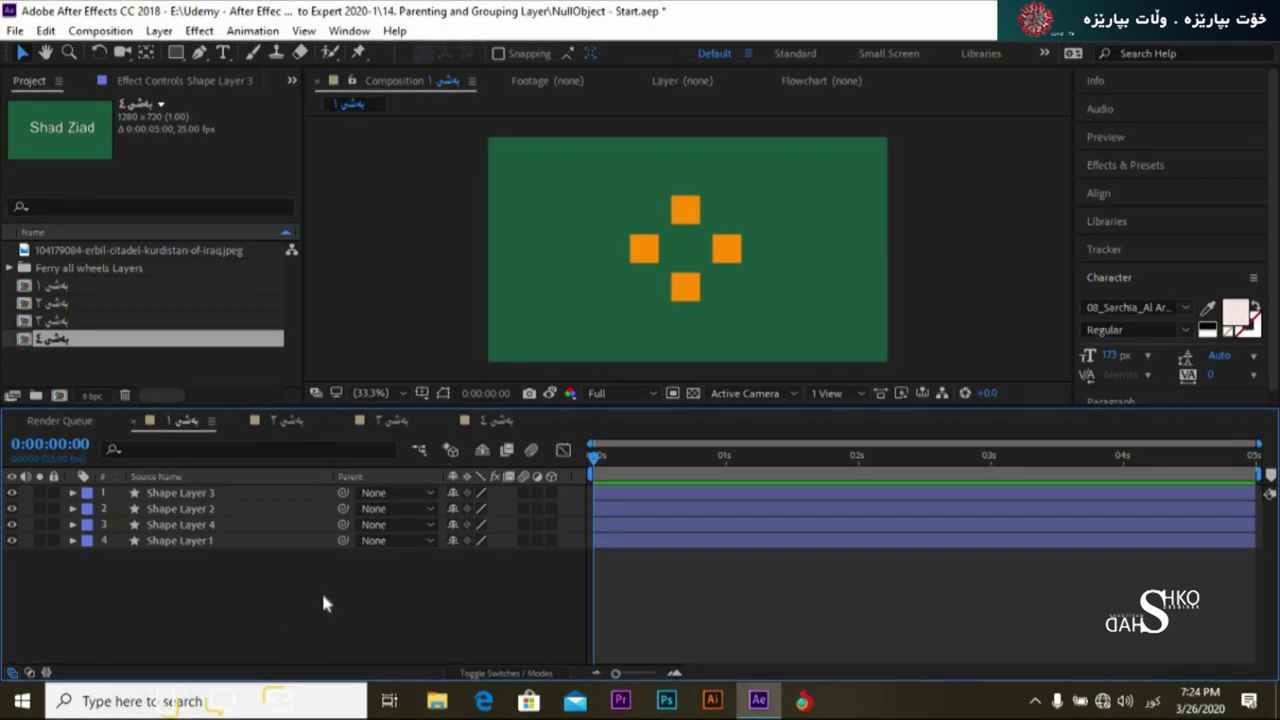
Select the shape layers and squares one by one to check which layer each belongs to, then deselect them.
click(236, 493)
click(233, 509)
click(234, 524)
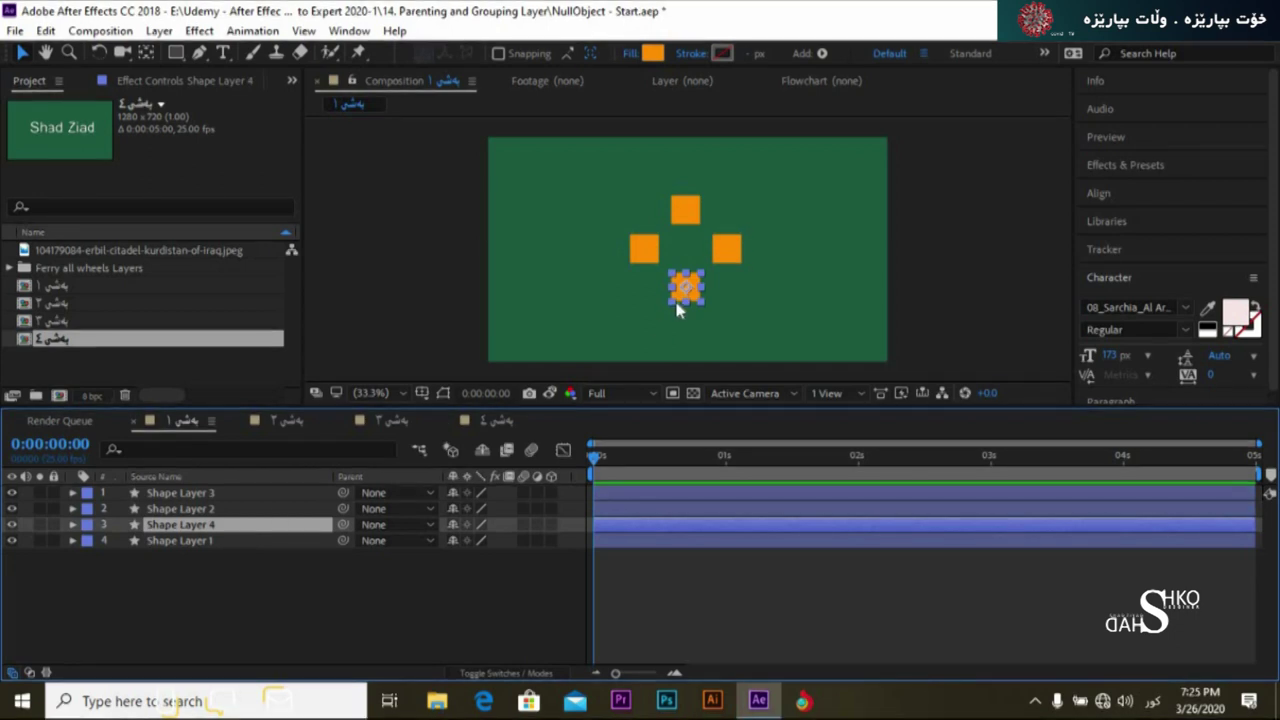
click(647, 260)
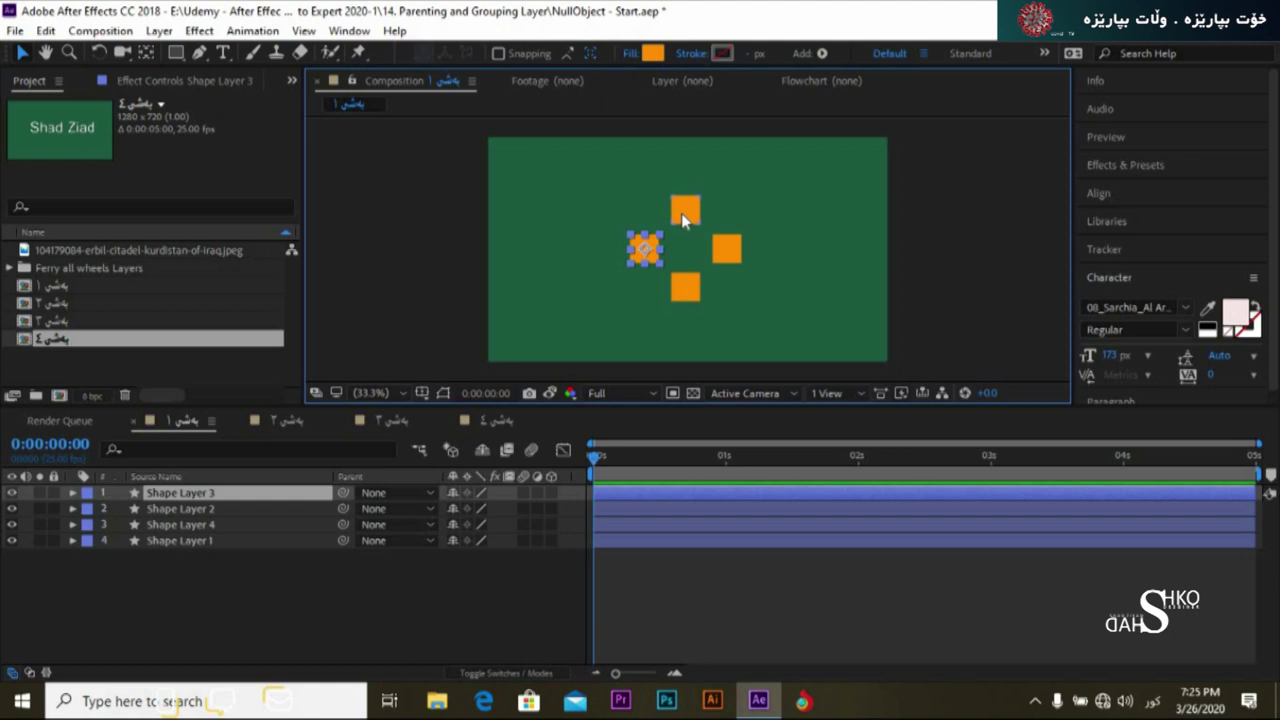
click(684, 215)
click(726, 255)
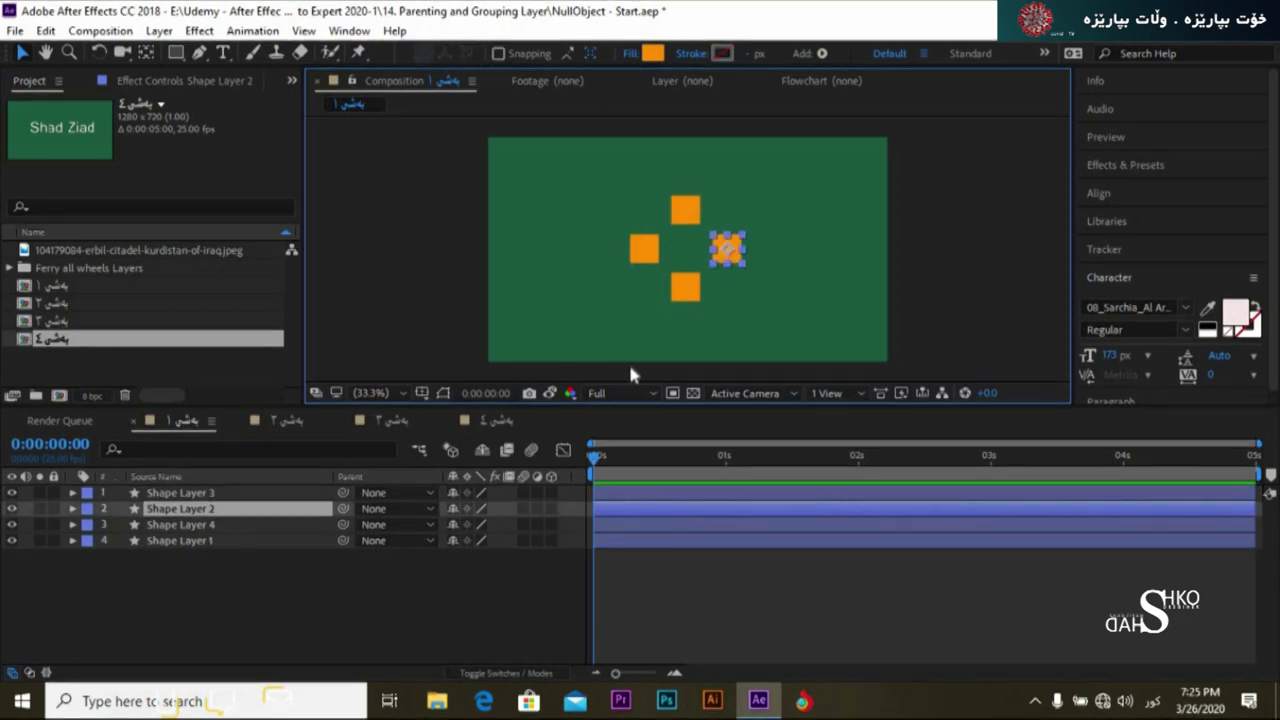
click(374, 640)
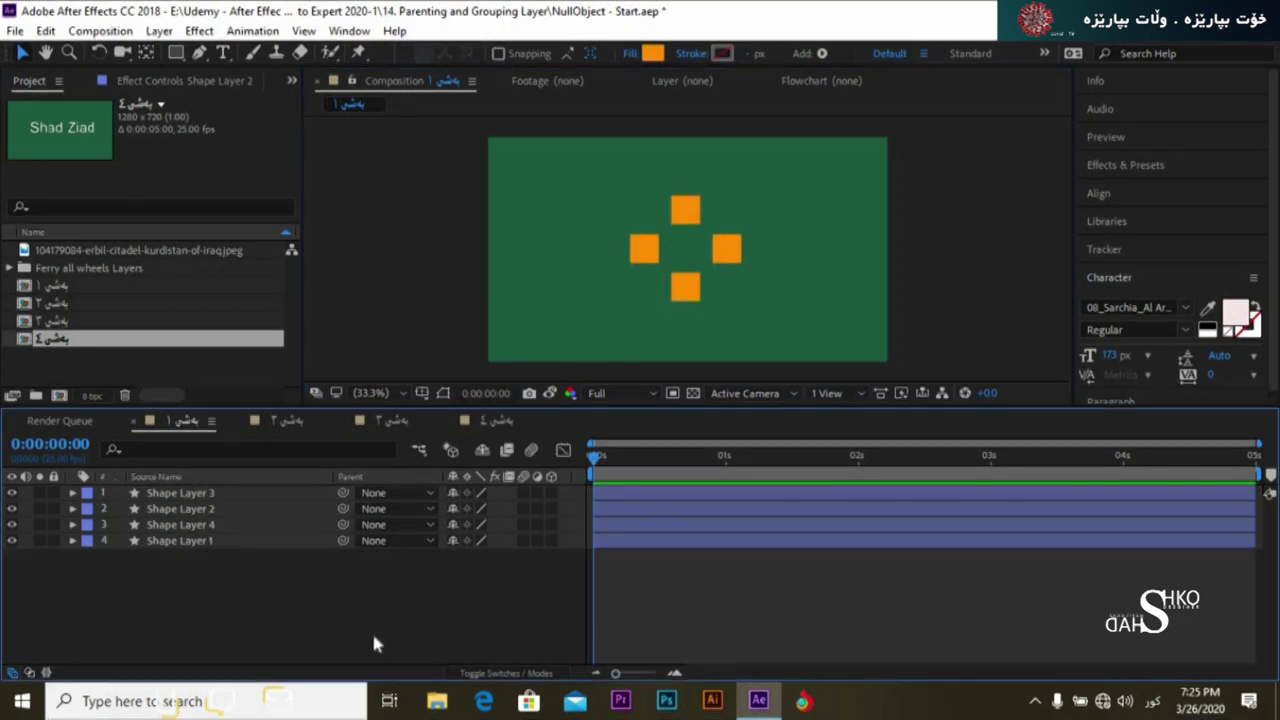
Add a null object to the composition and show its source item in the Solids folder.
right_click(243, 590)
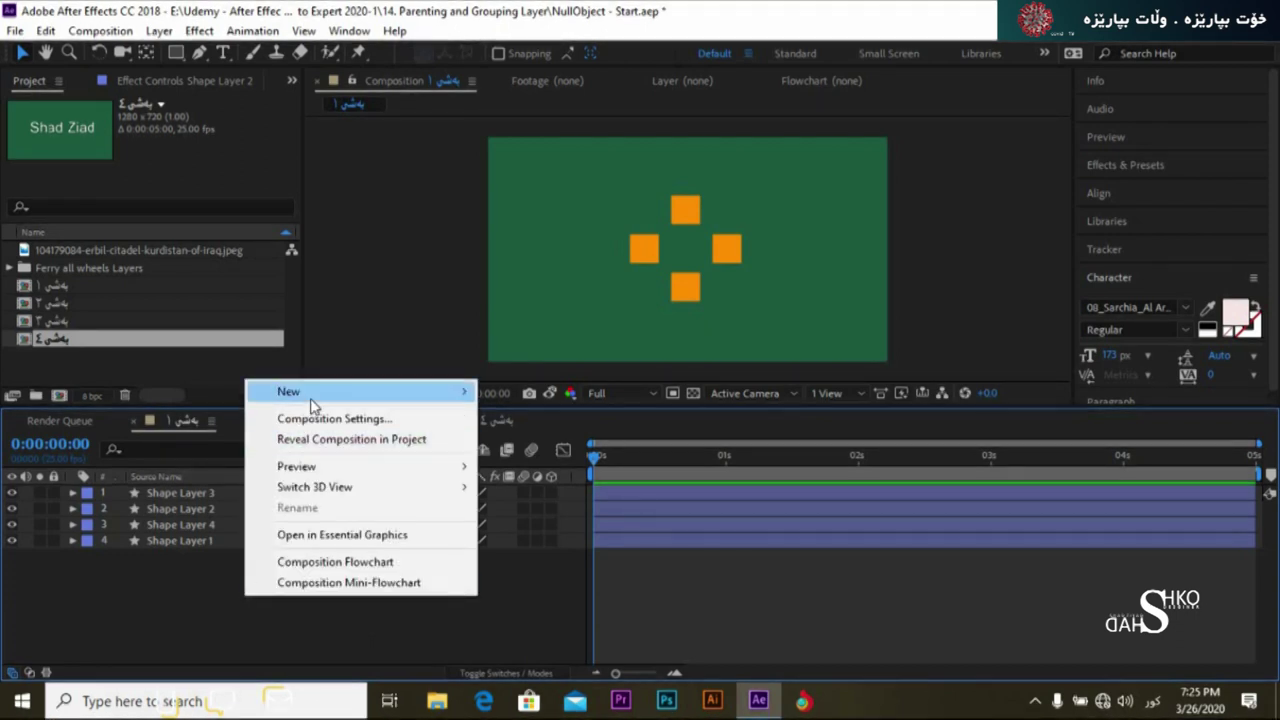
mouse_move(310, 398)
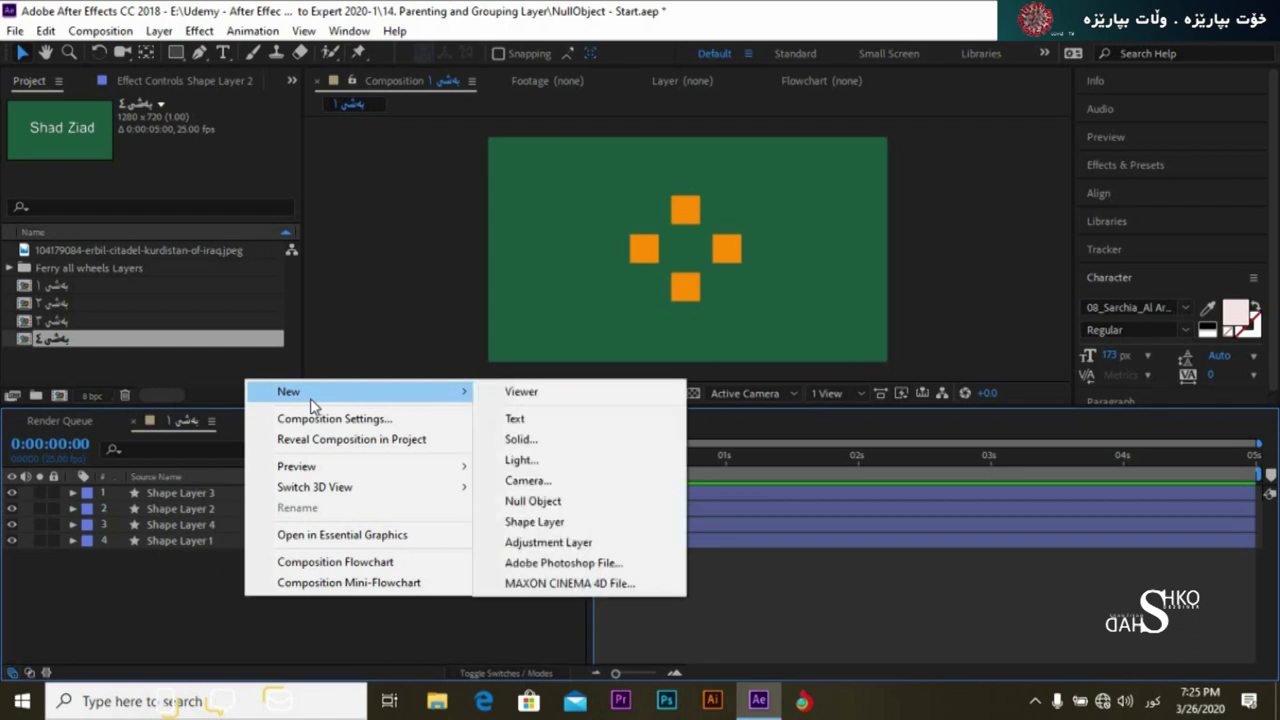
click(529, 503)
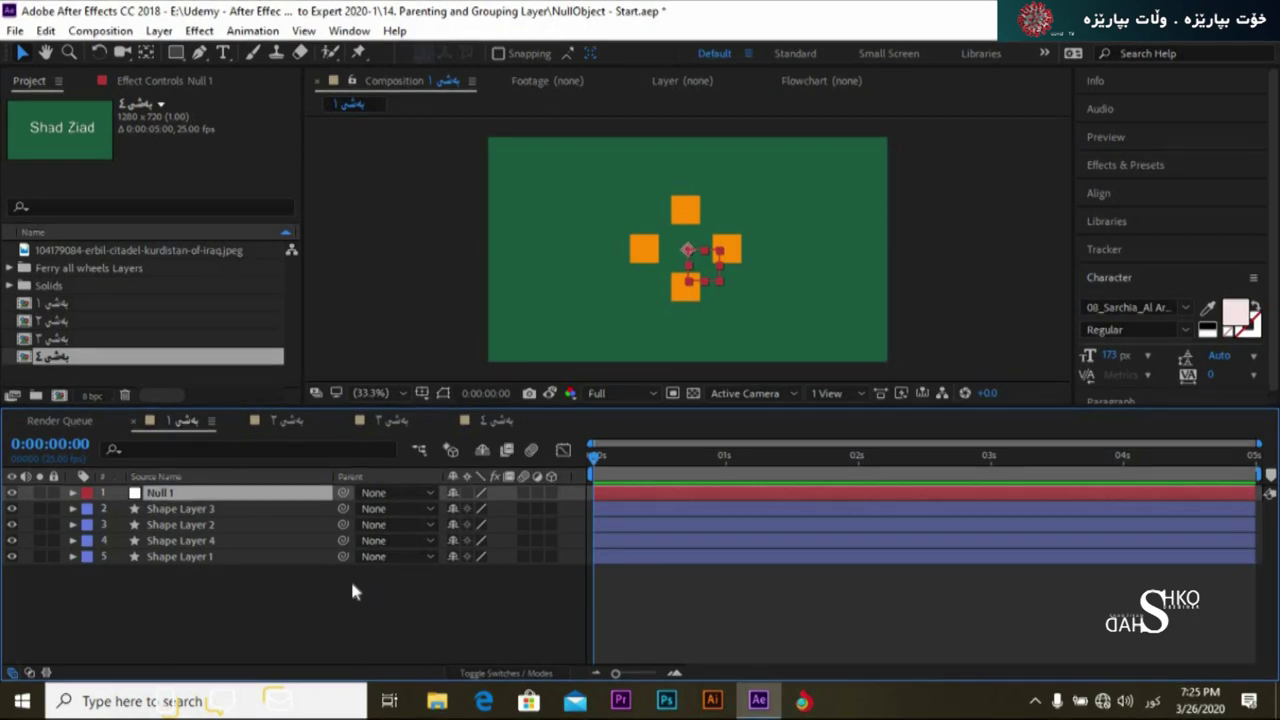
click(12, 286)
click(74, 300)
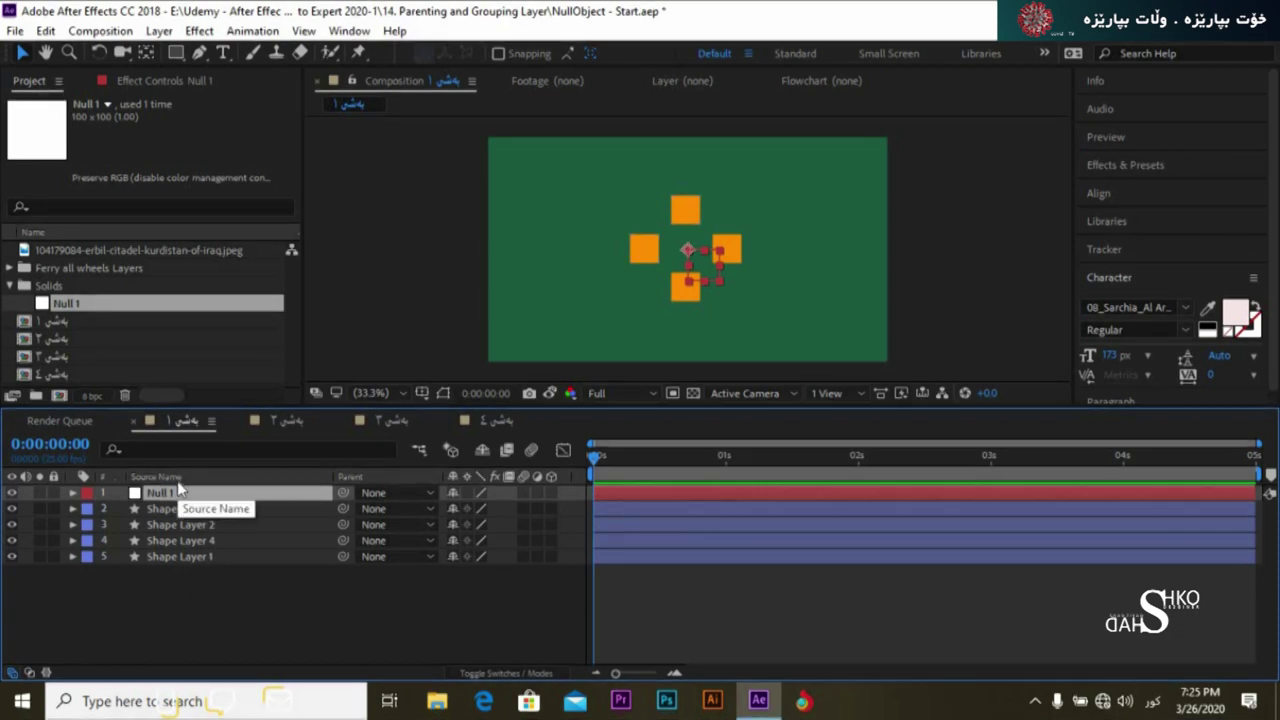
Examine the null's anchor point at the composition centre and each shape layer's position around it.
click(186, 604)
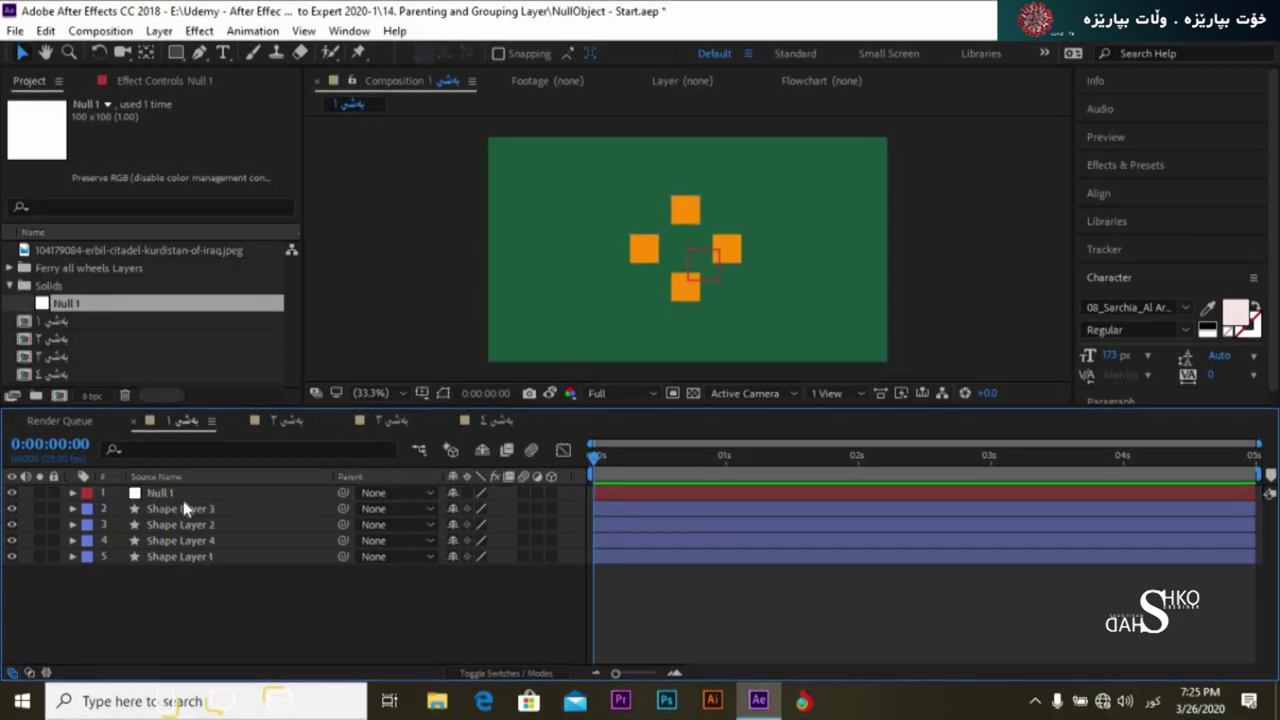
click(184, 500)
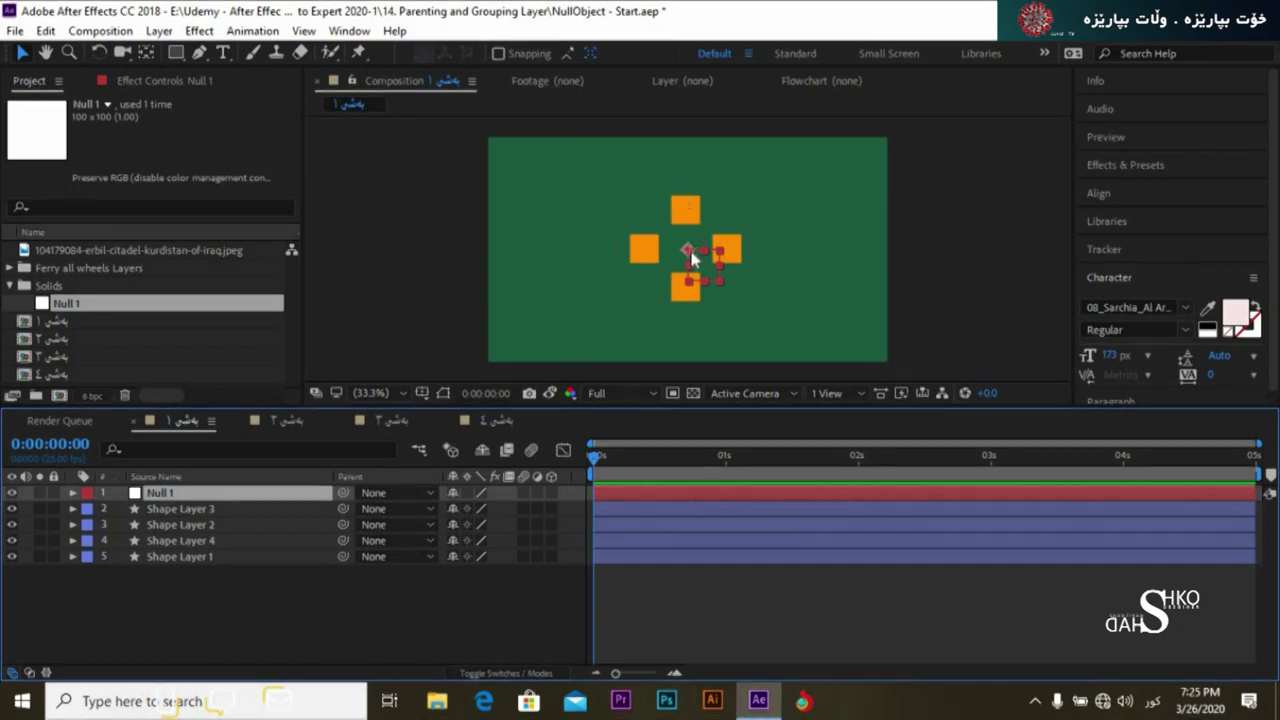
click(197, 557)
click(195, 540)
click(192, 524)
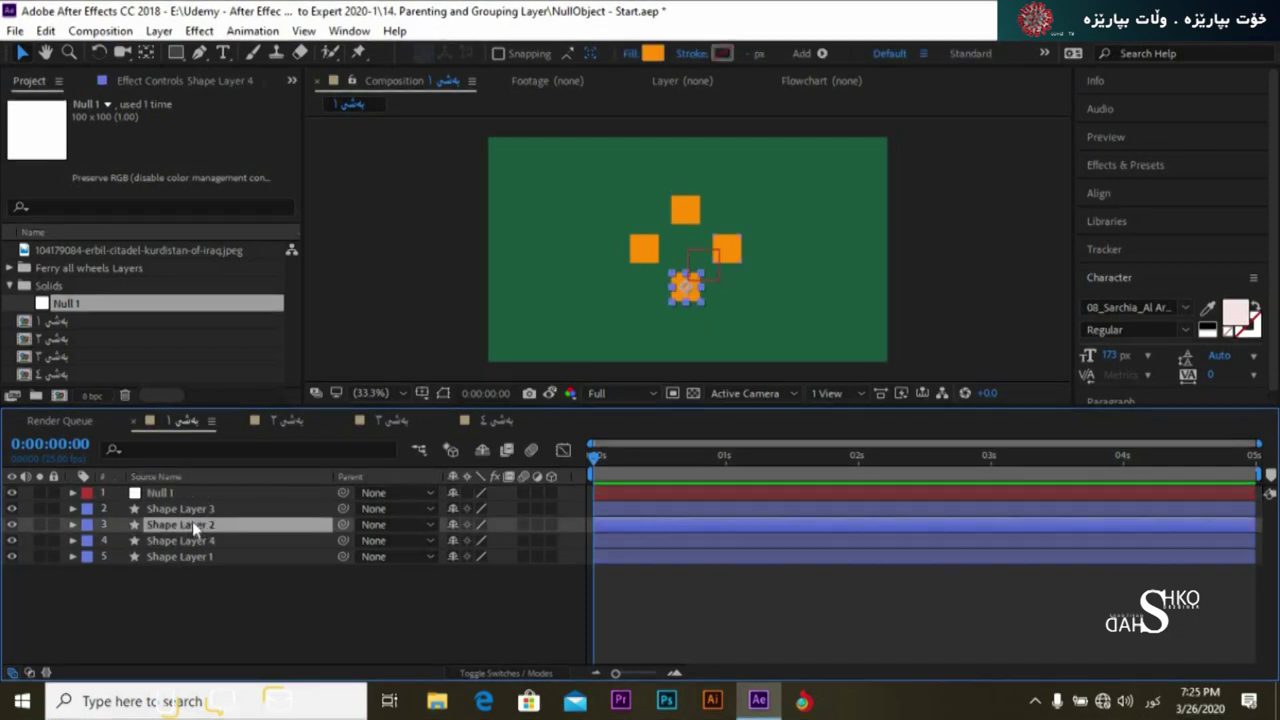
click(192, 511)
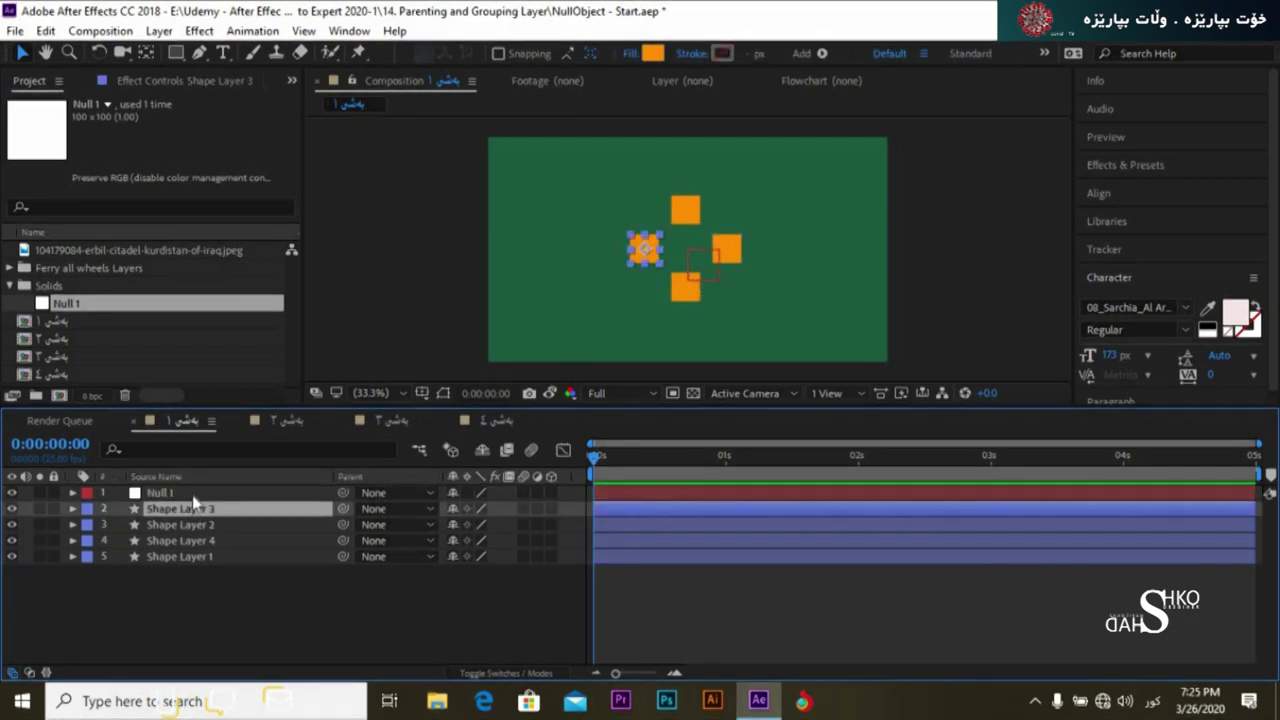
click(173, 601)
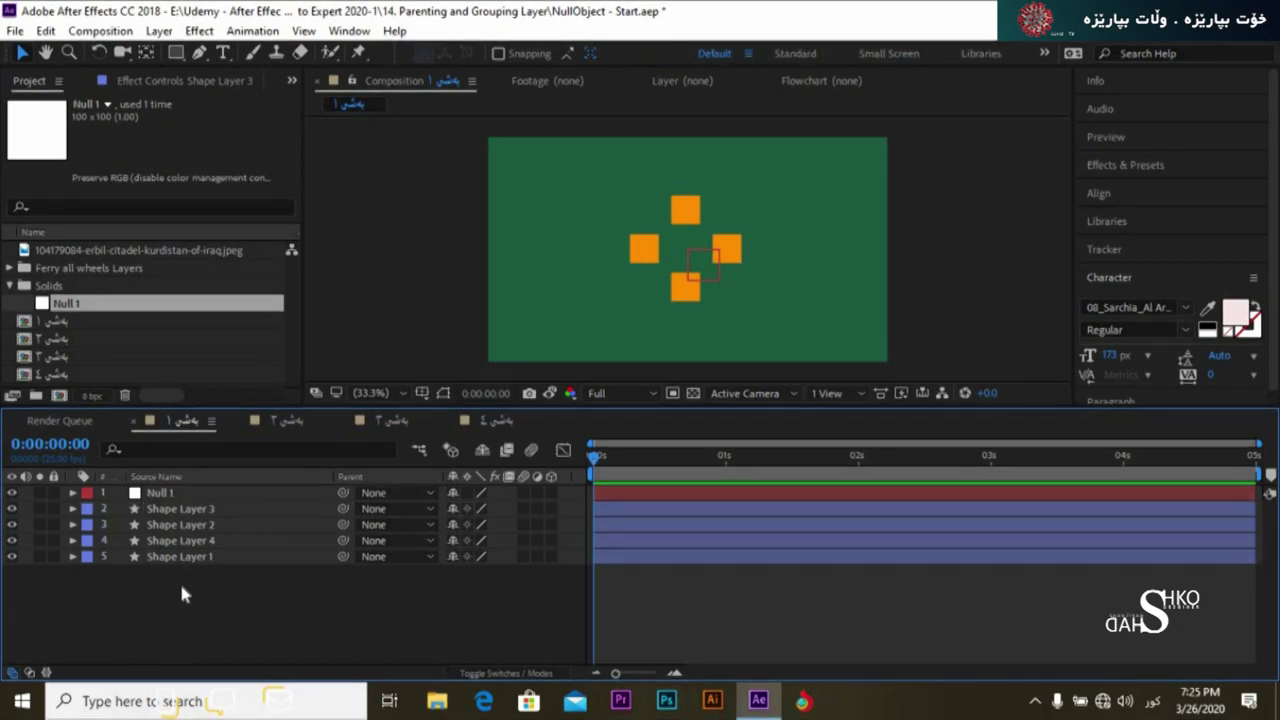
Animate the null's Rotation with a keyframe at the first frame and one of 3 full revolutions at the last frame.
click(192, 494)
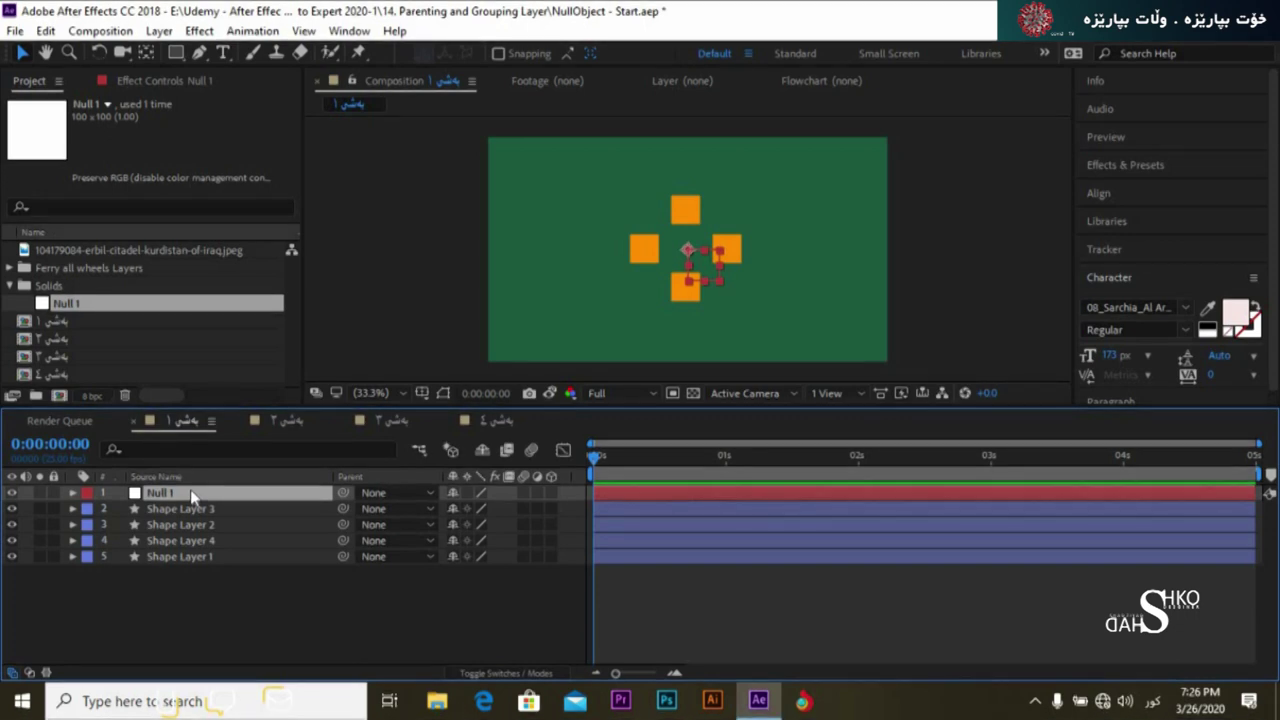
key(r)
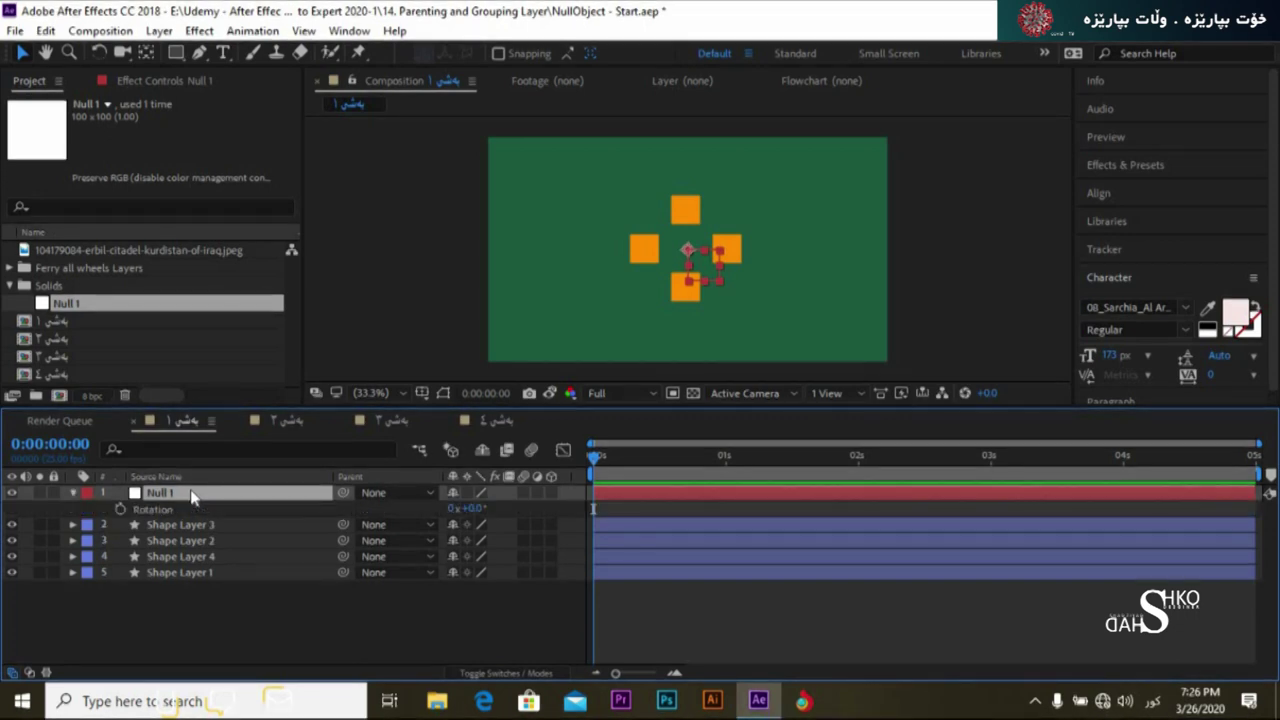
click(120, 509)
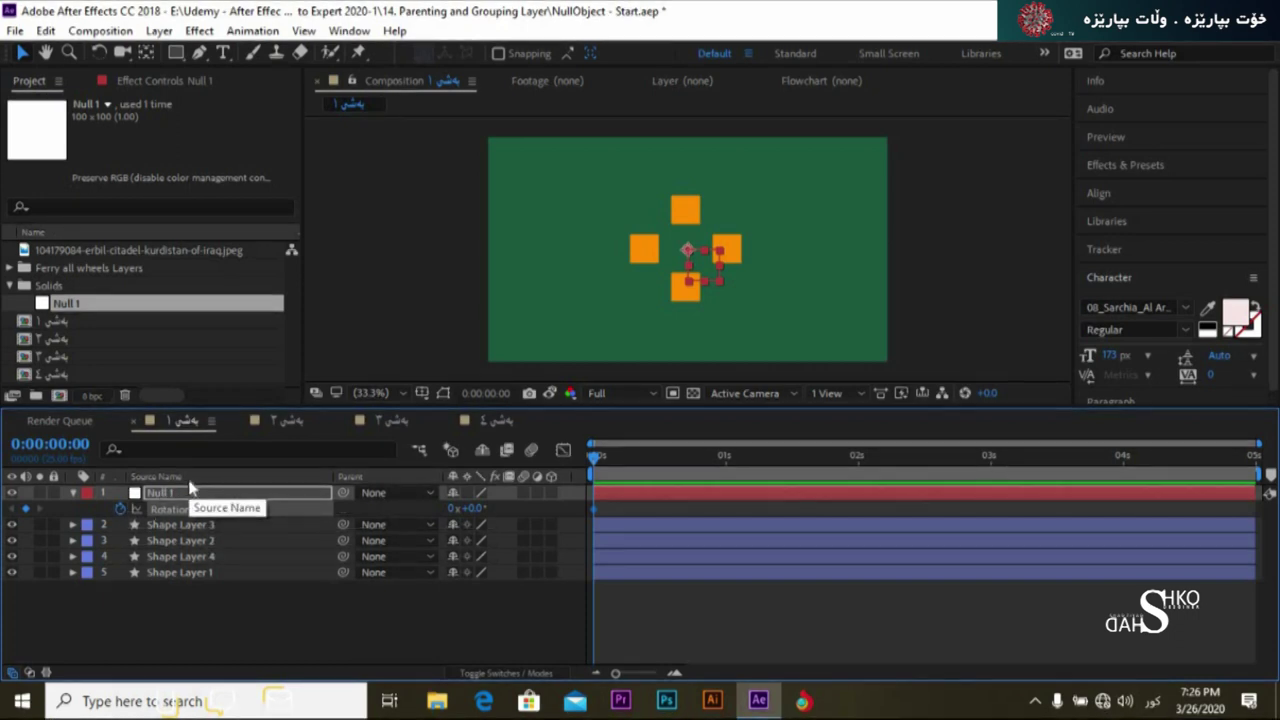
key(End)
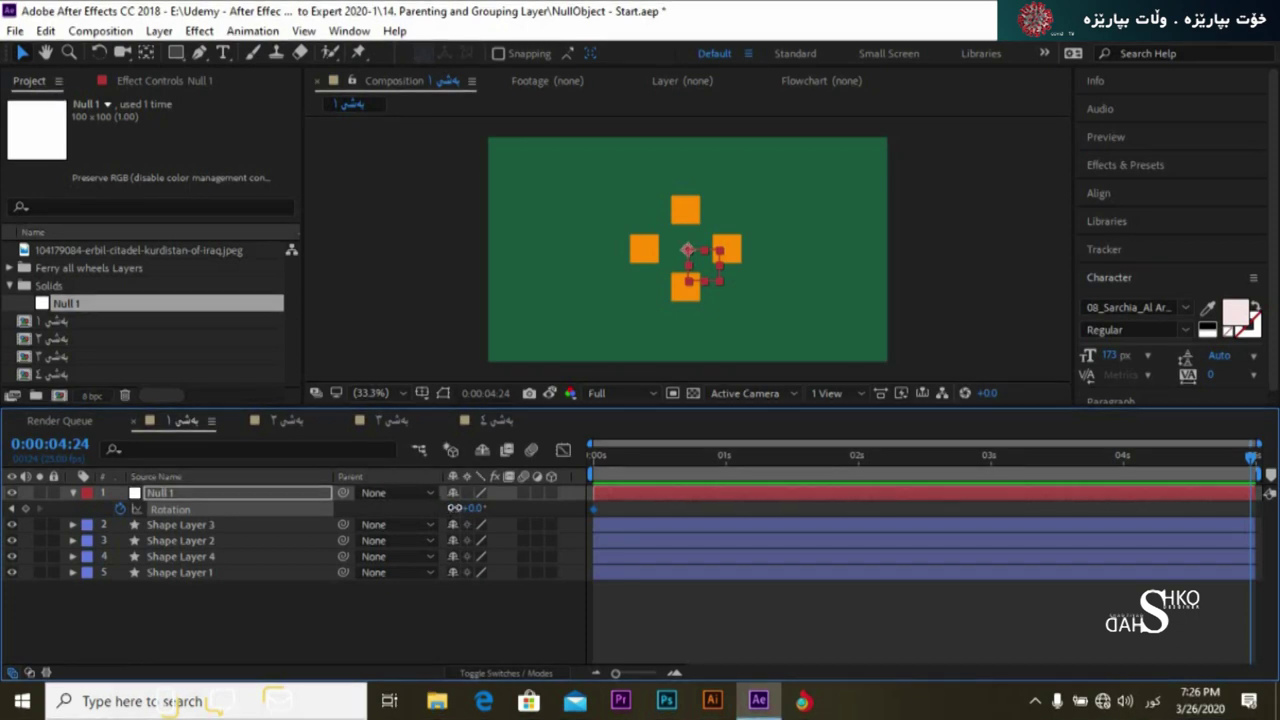
drag(452, 511, 465, 522)
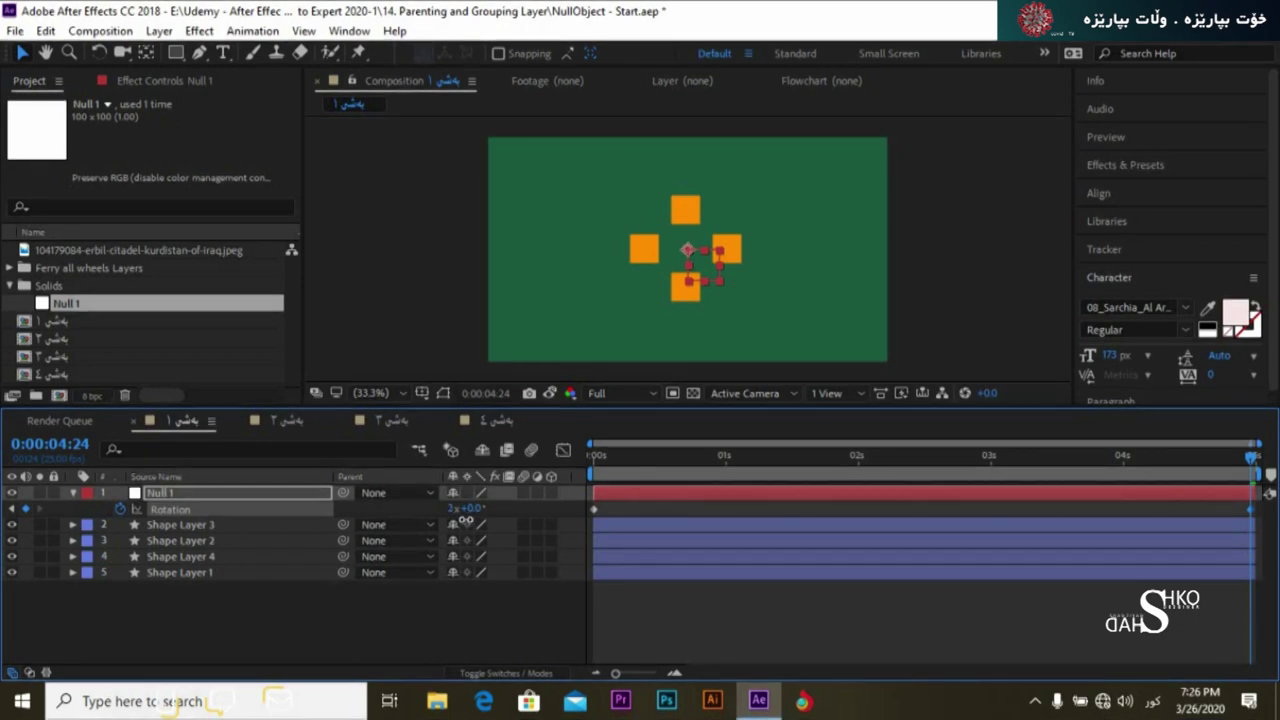
drag(464, 519, 466, 518)
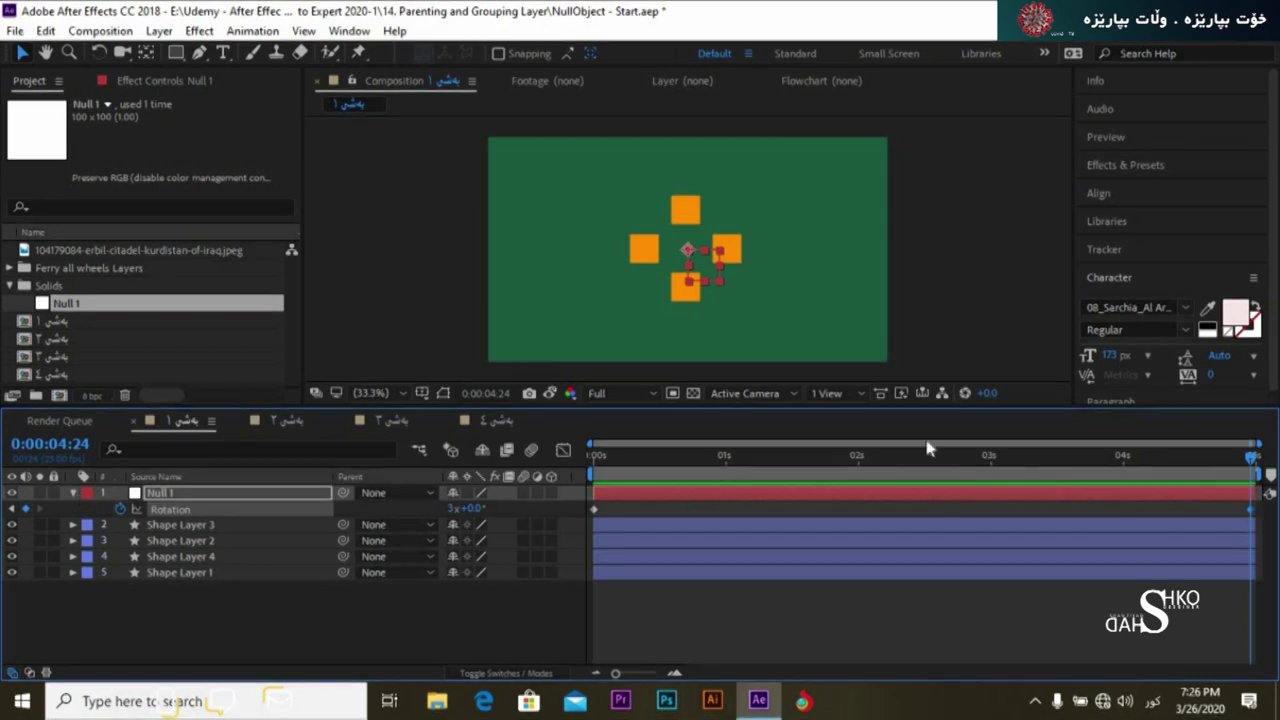
Preview the null's rotation against the squares through about 0:00:03:20, then collapse its properties and deselect it.
key(space)
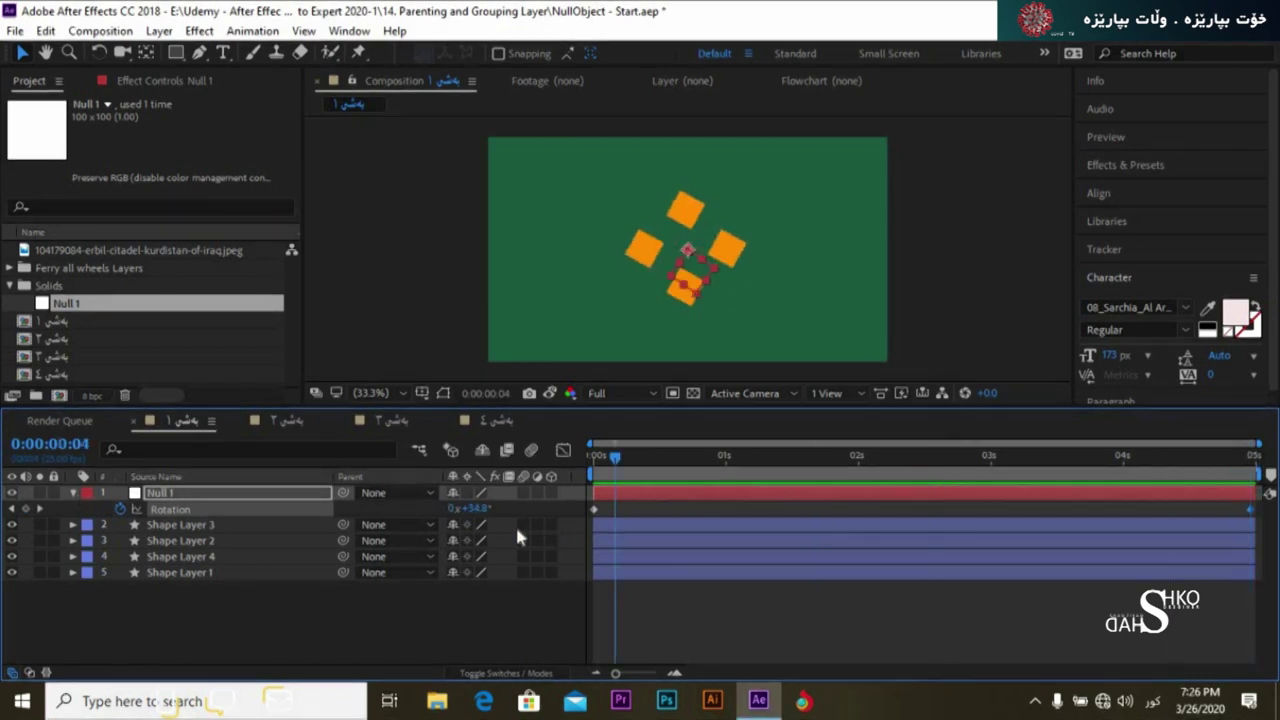
key(space)
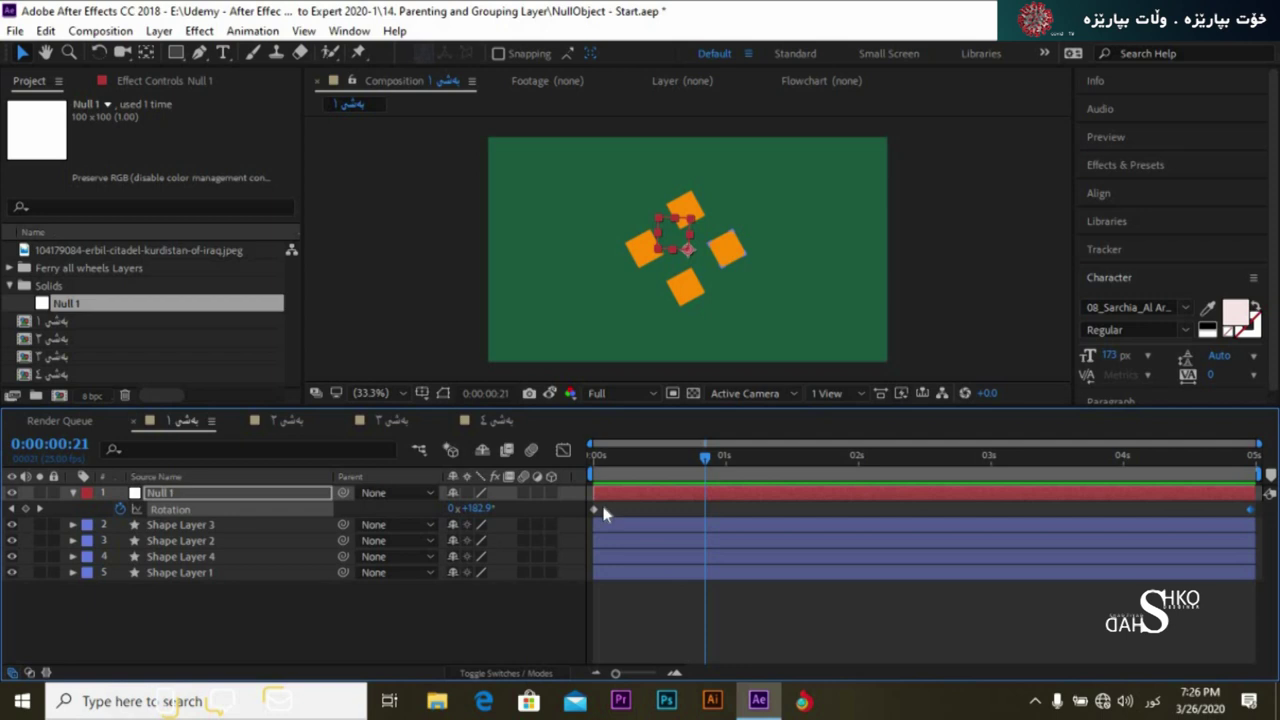
drag(715, 458, 1097, 497)
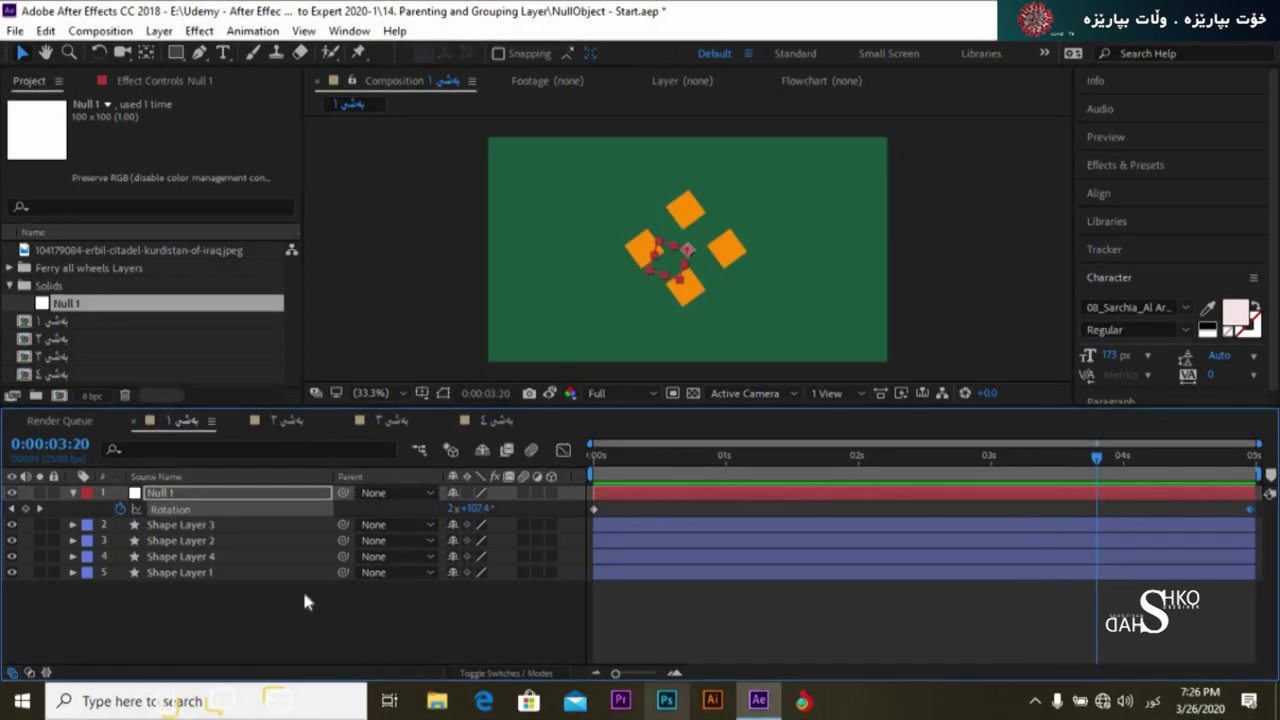
click(72, 493)
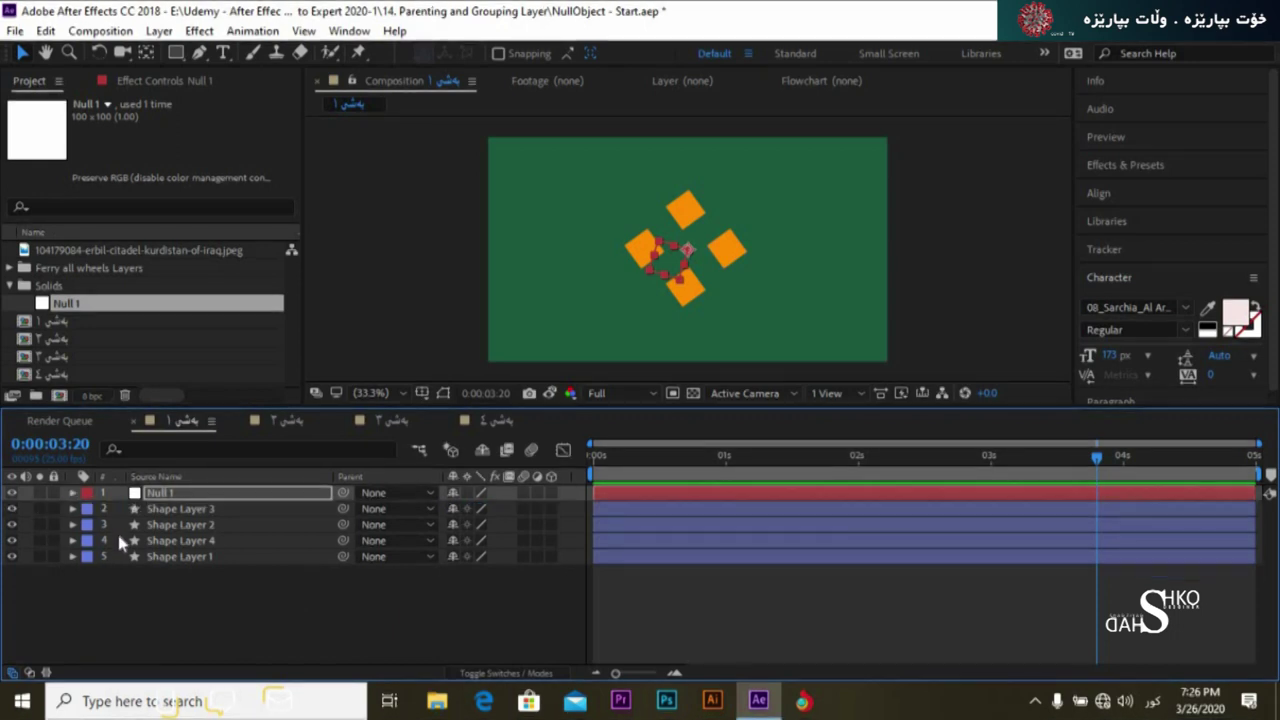
click(208, 574)
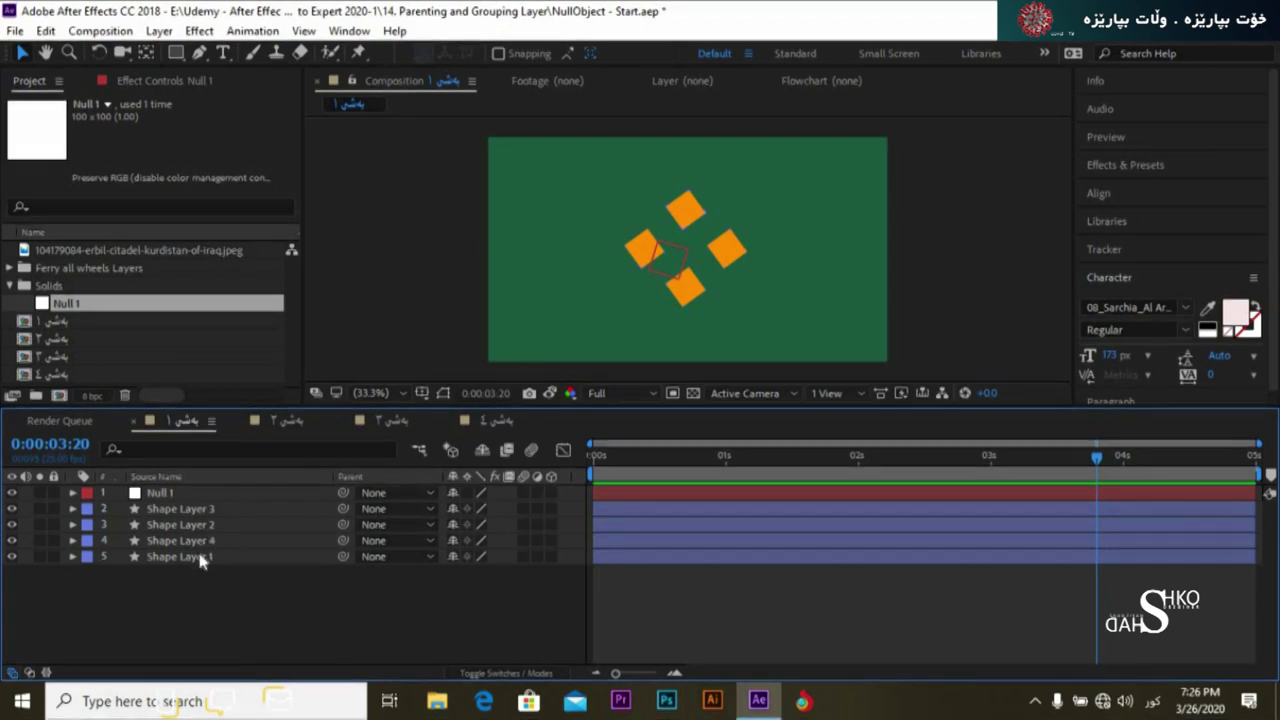
Parent all four shape layers to the Null 1 layer and deselect them.
click(199, 557)
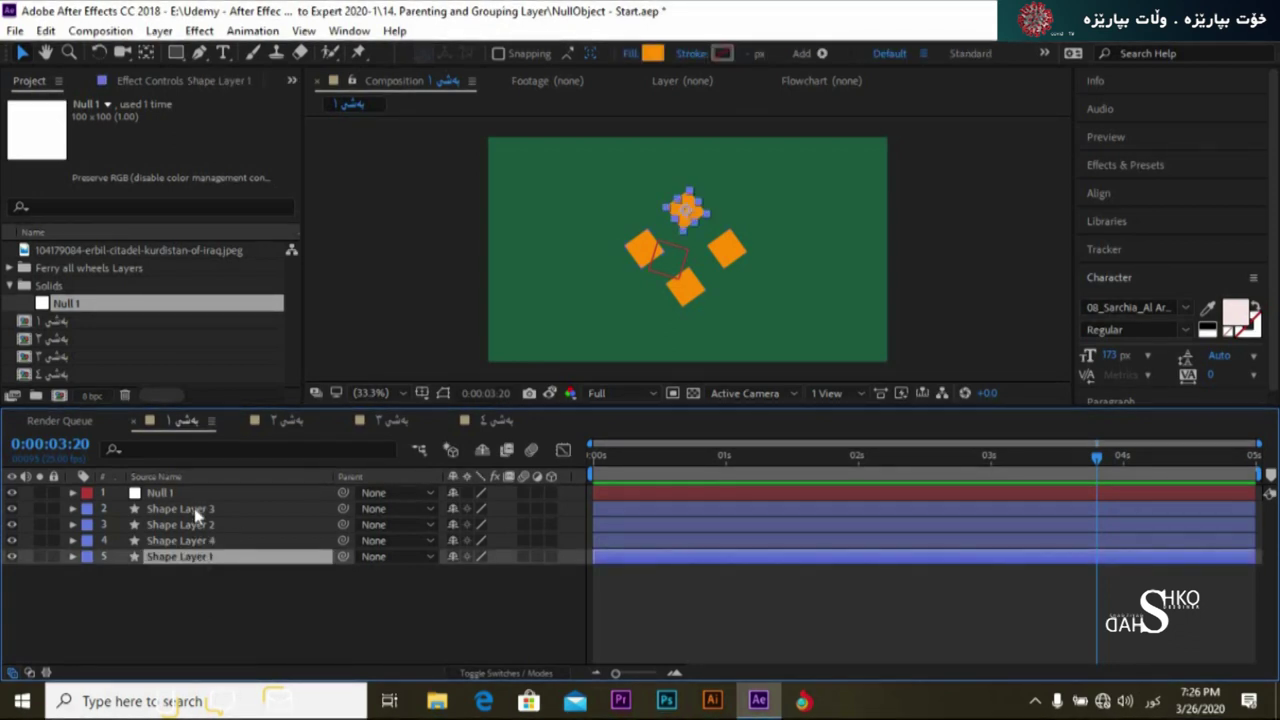
shift+click(194, 508)
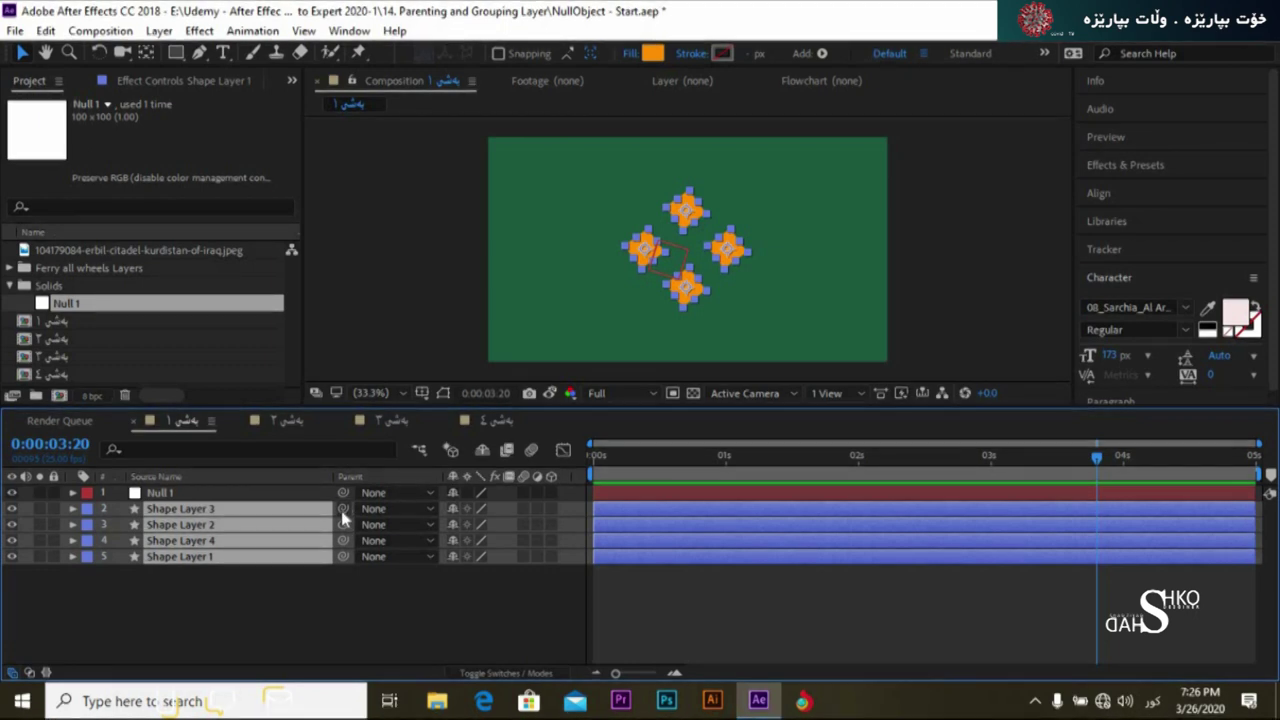
drag(341, 511, 281, 501)
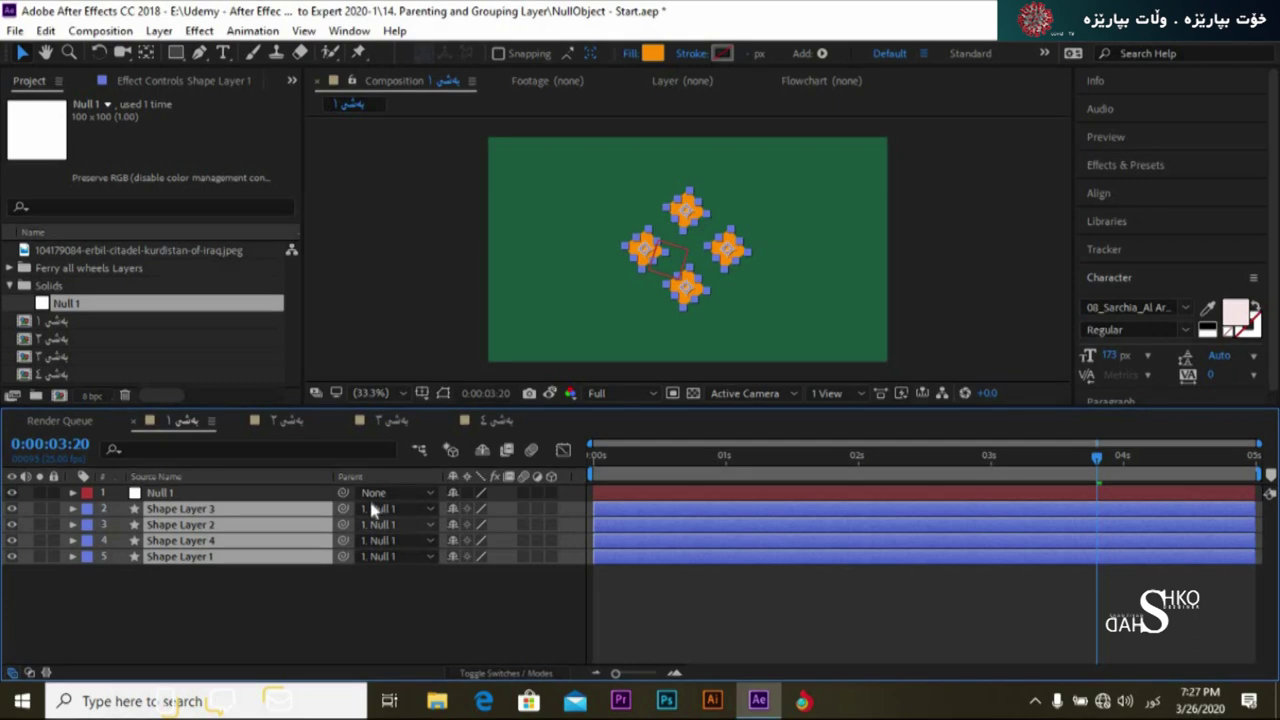
click(381, 581)
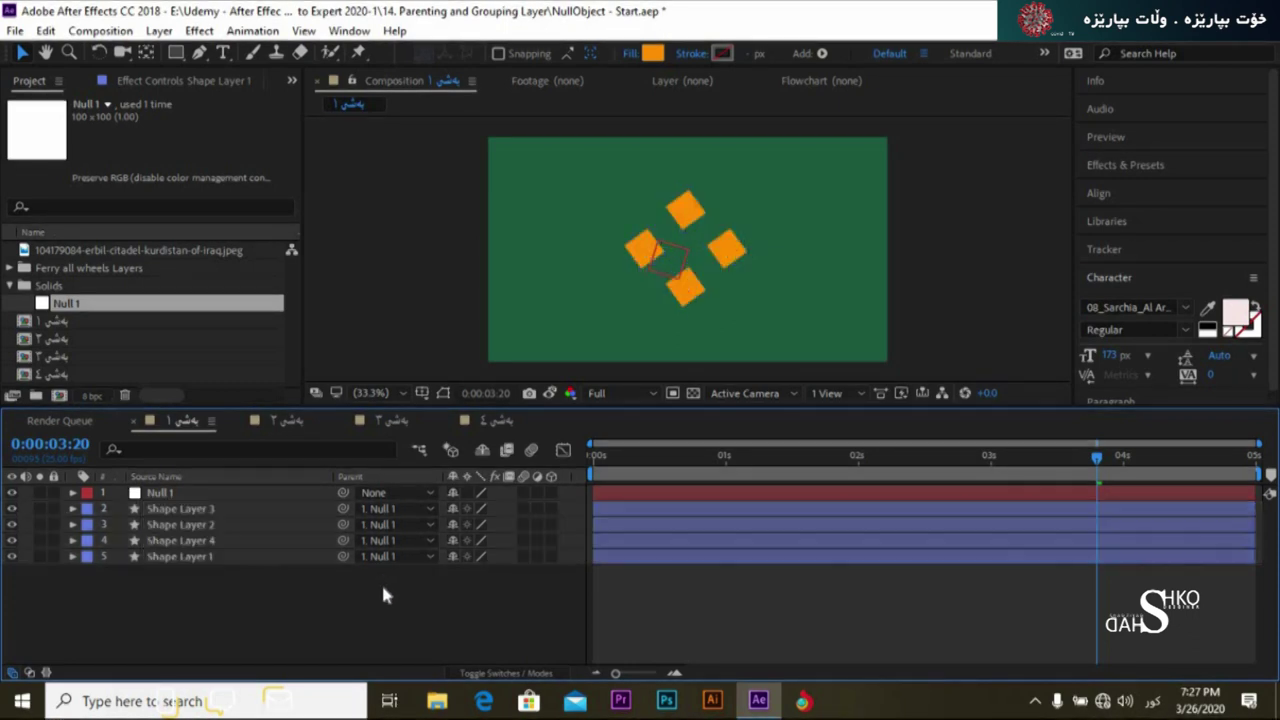
Play the animation from the first frame to check how the parented squares move with the null.
drag(1100, 460, 594, 462)
key(space)
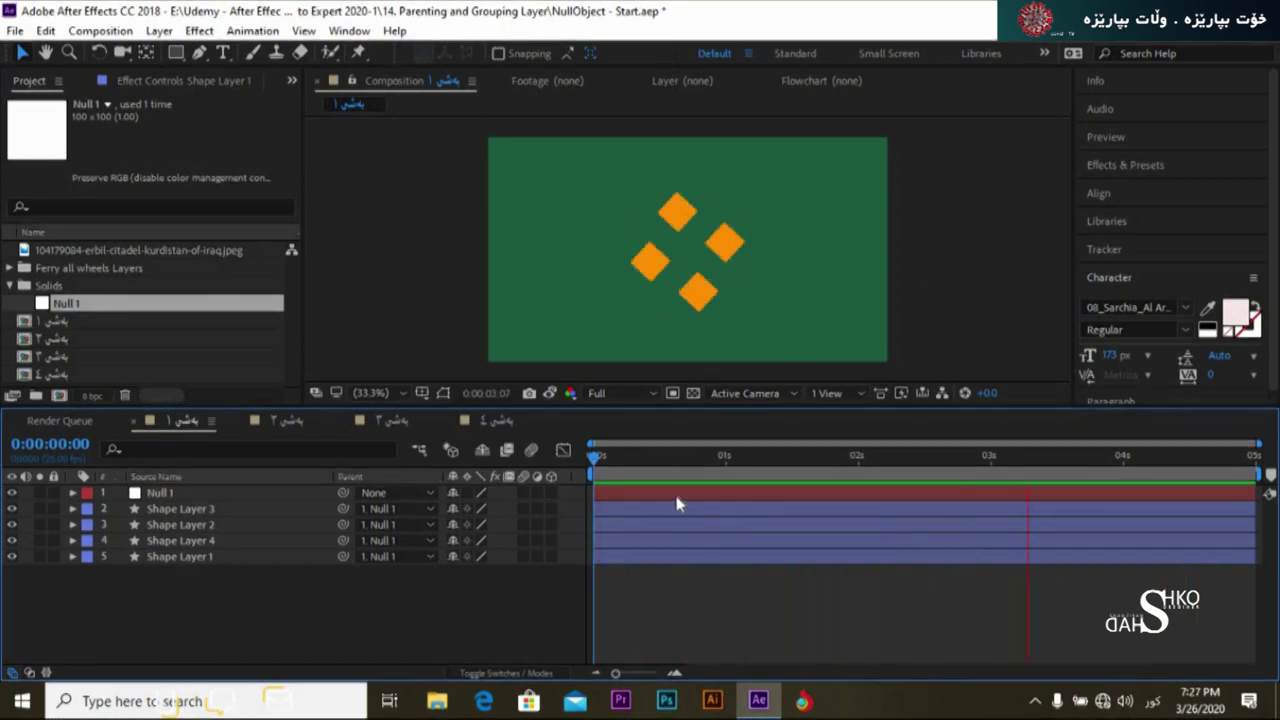
key(space)
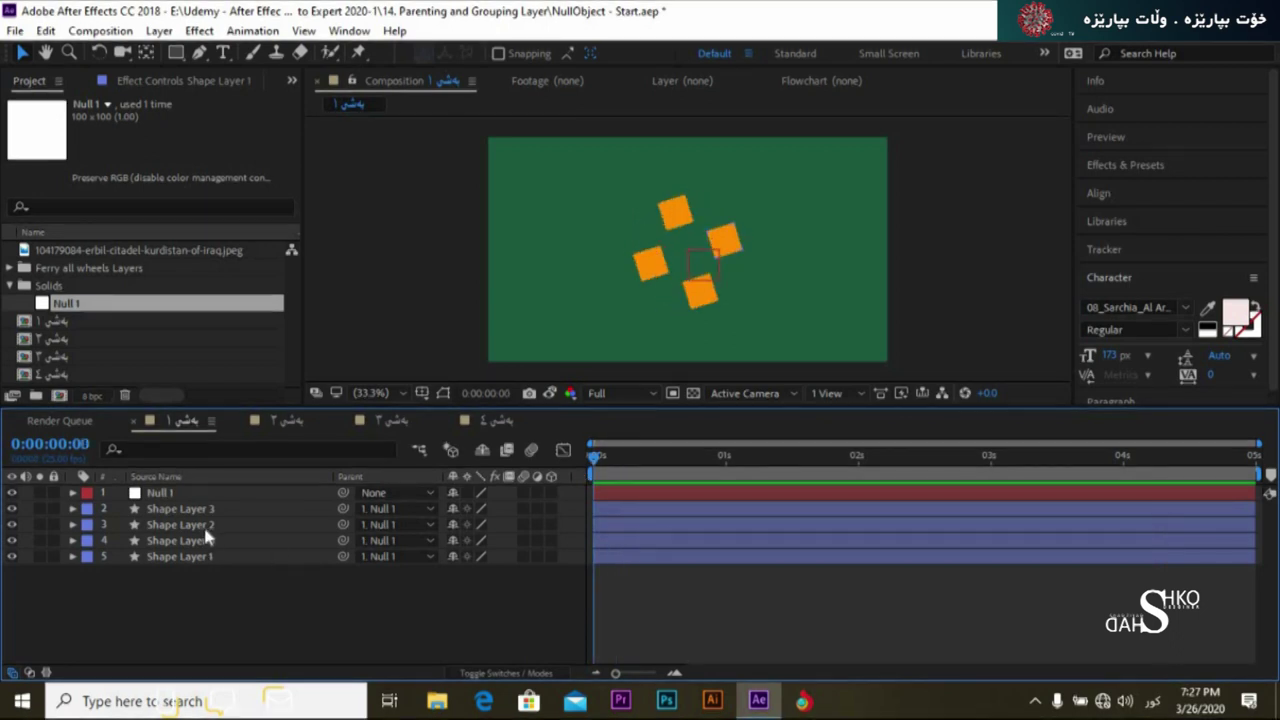
Animate the Null 1 layer's Scale with a 100% keyframe at the first frame and 57% at 0:00:01:00.
click(217, 493)
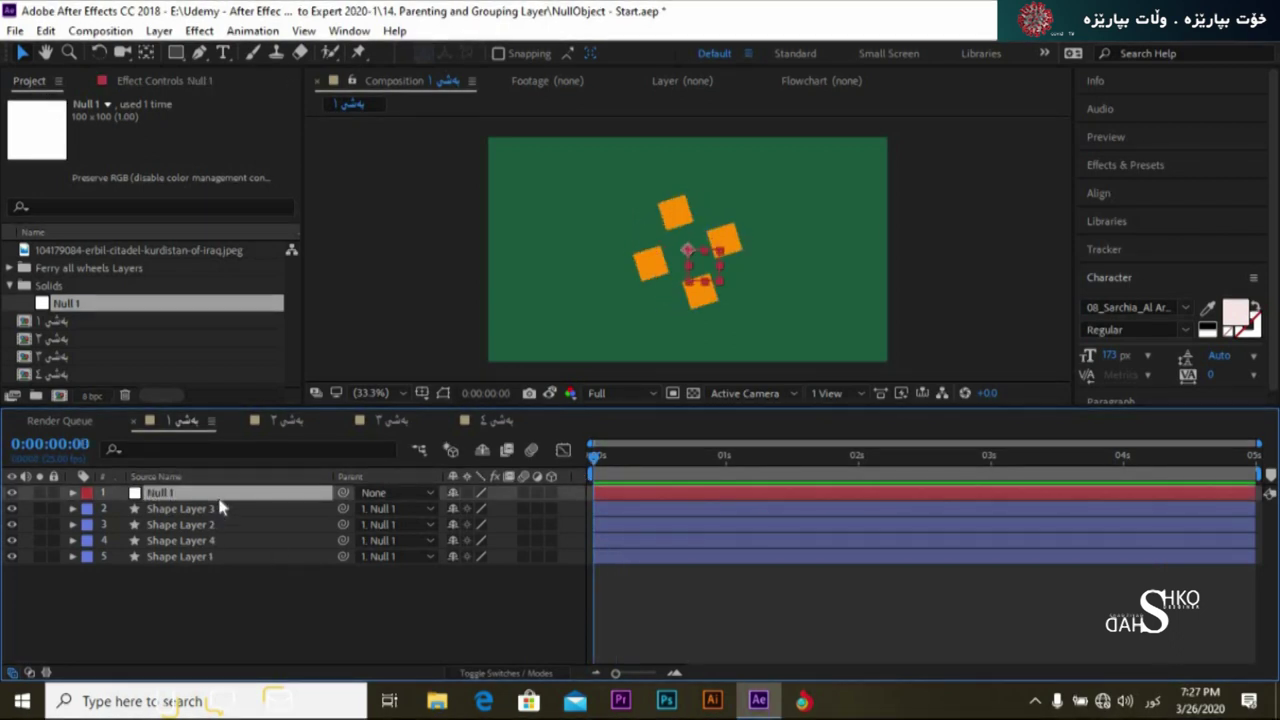
key(s)
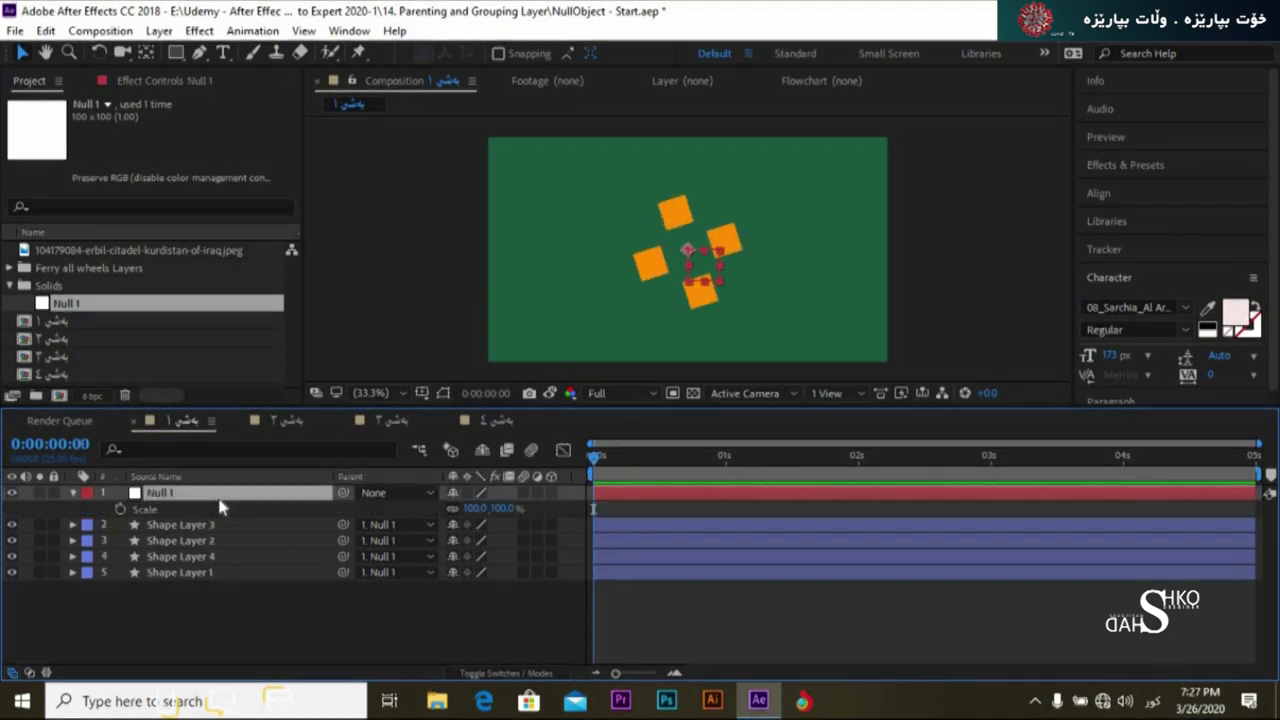
click(120, 508)
drag(594, 456, 725, 456)
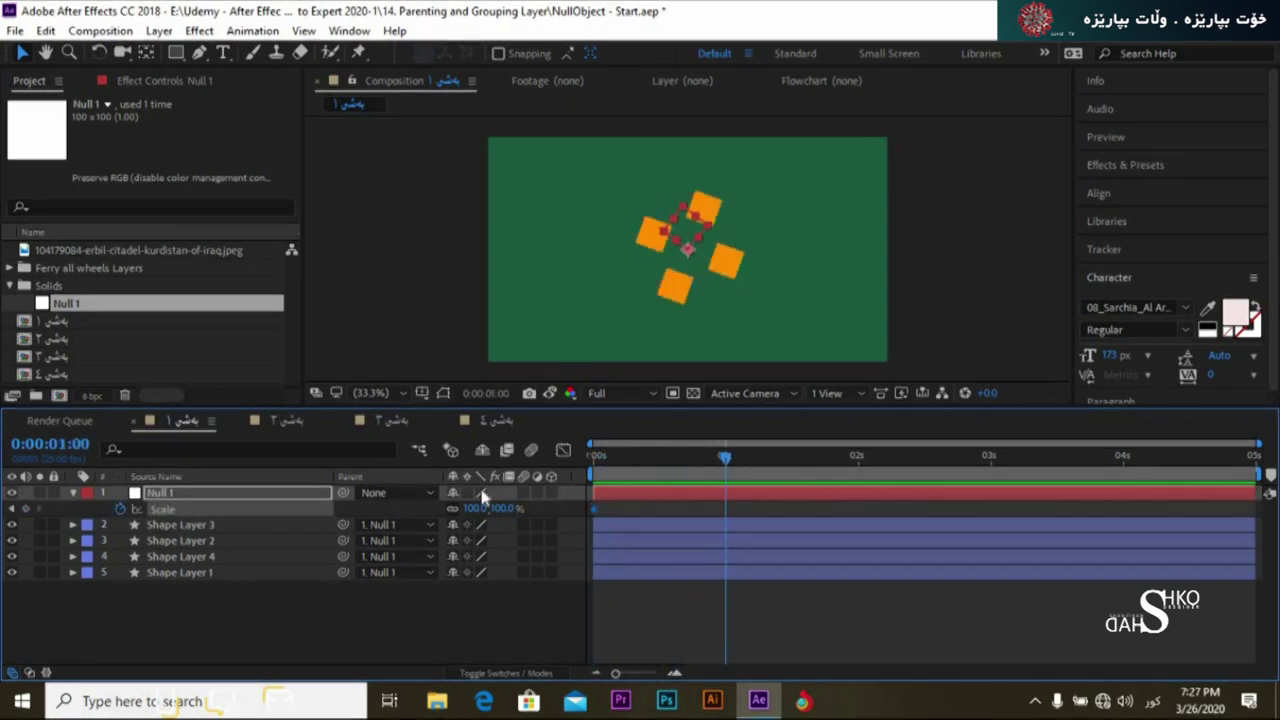
drag(490, 508, 445, 515)
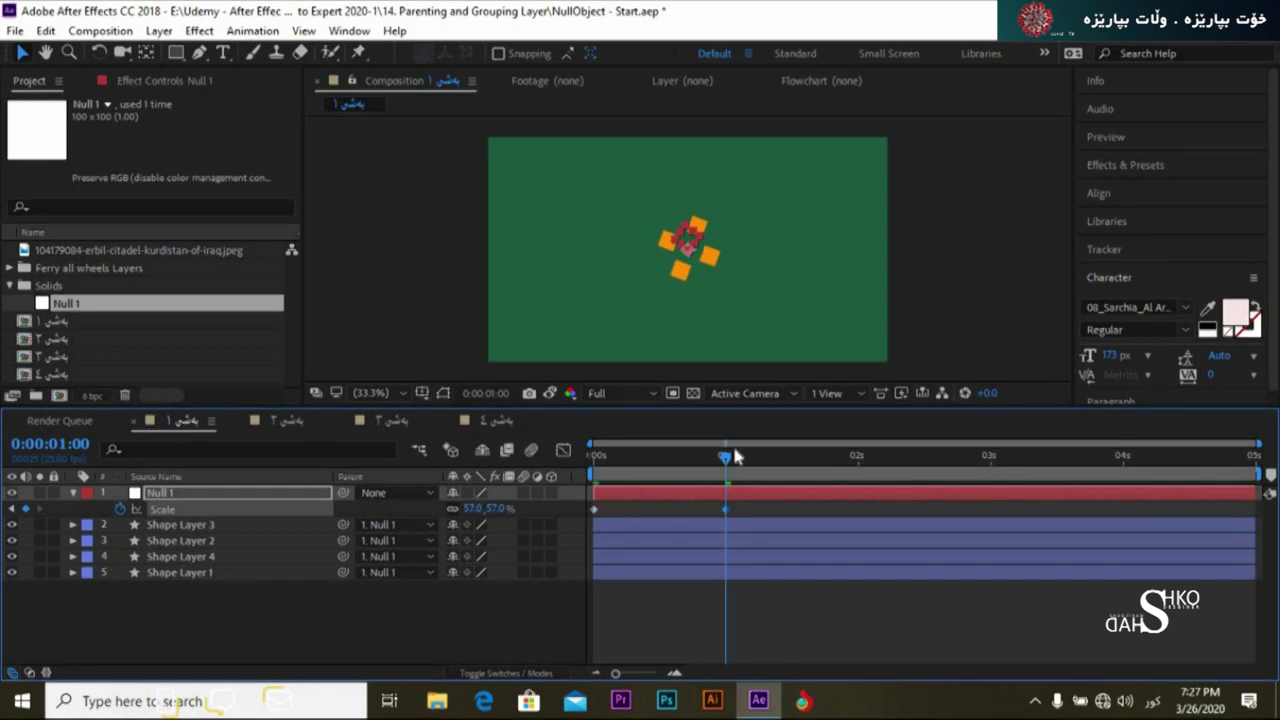
Add null Scale keyframes of 130% near 2 seconds, 37% at 0:00:03:02 and 132% at 0:00:03:24, and collapse its properties.
drag(733, 455, 853, 457)
drag(482, 510, 556, 518)
click(1001, 460)
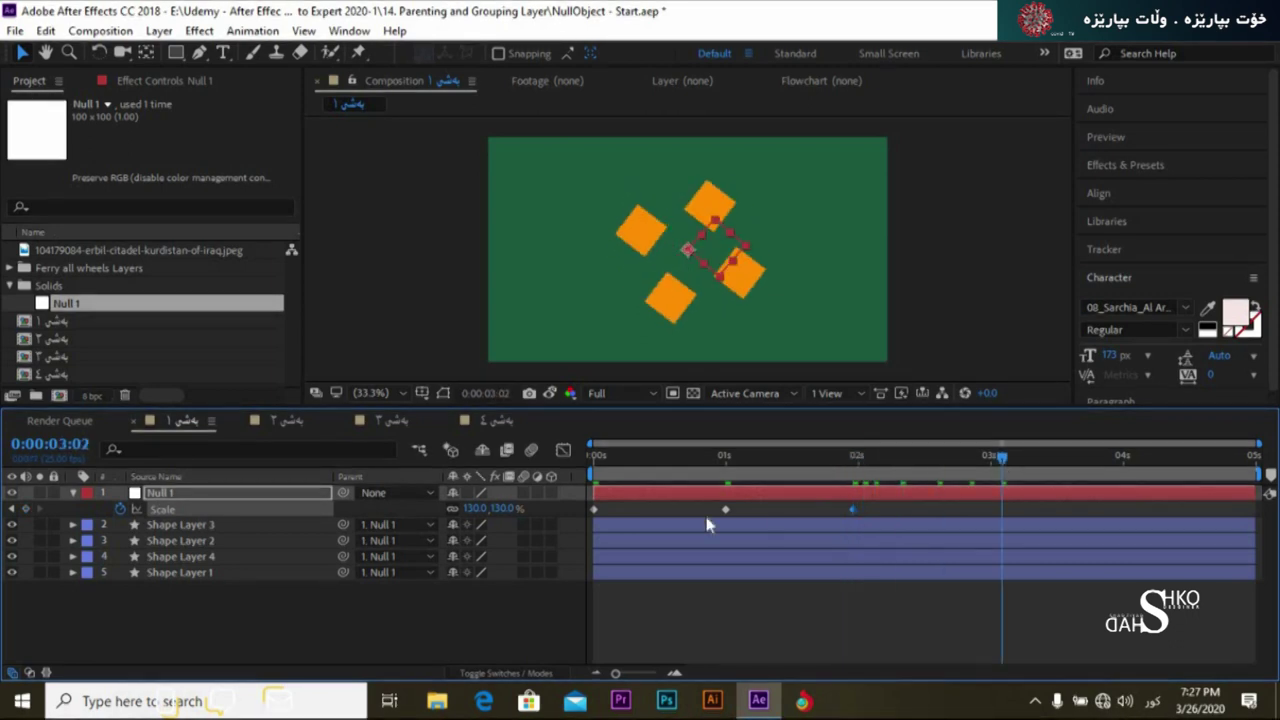
drag(455, 510, 245, 540)
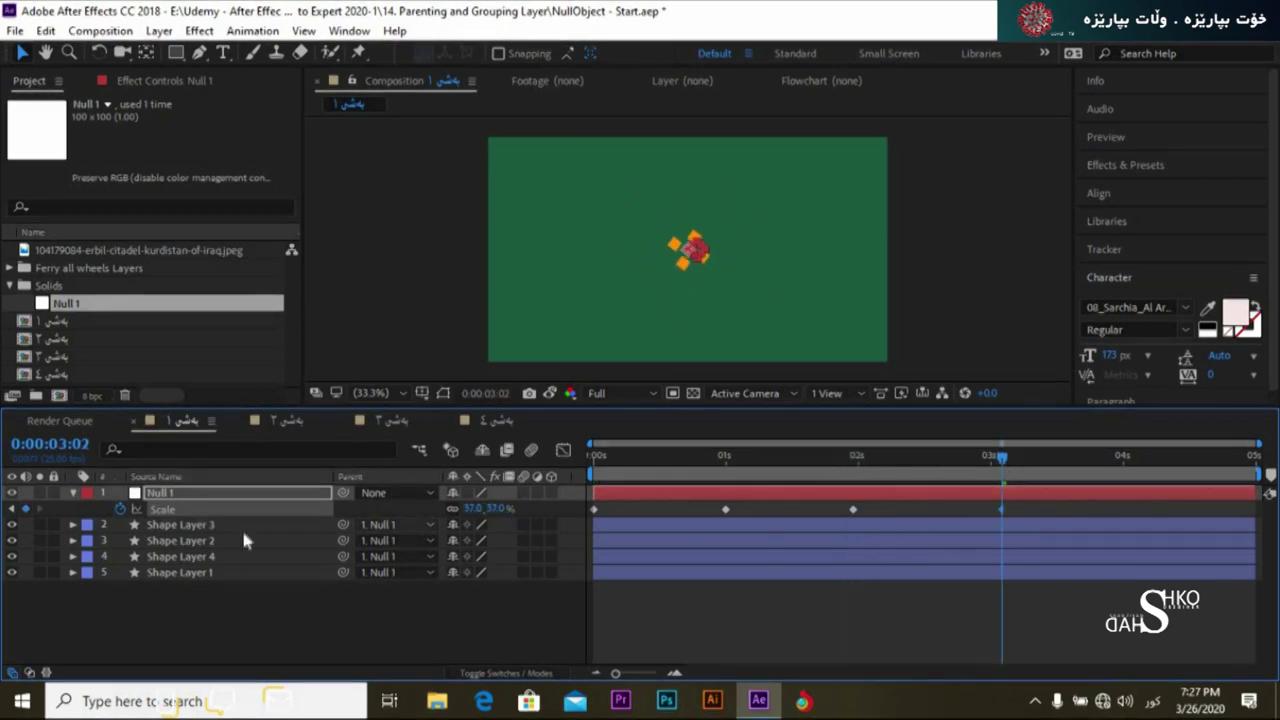
key(space)
drag(488, 509, 583, 516)
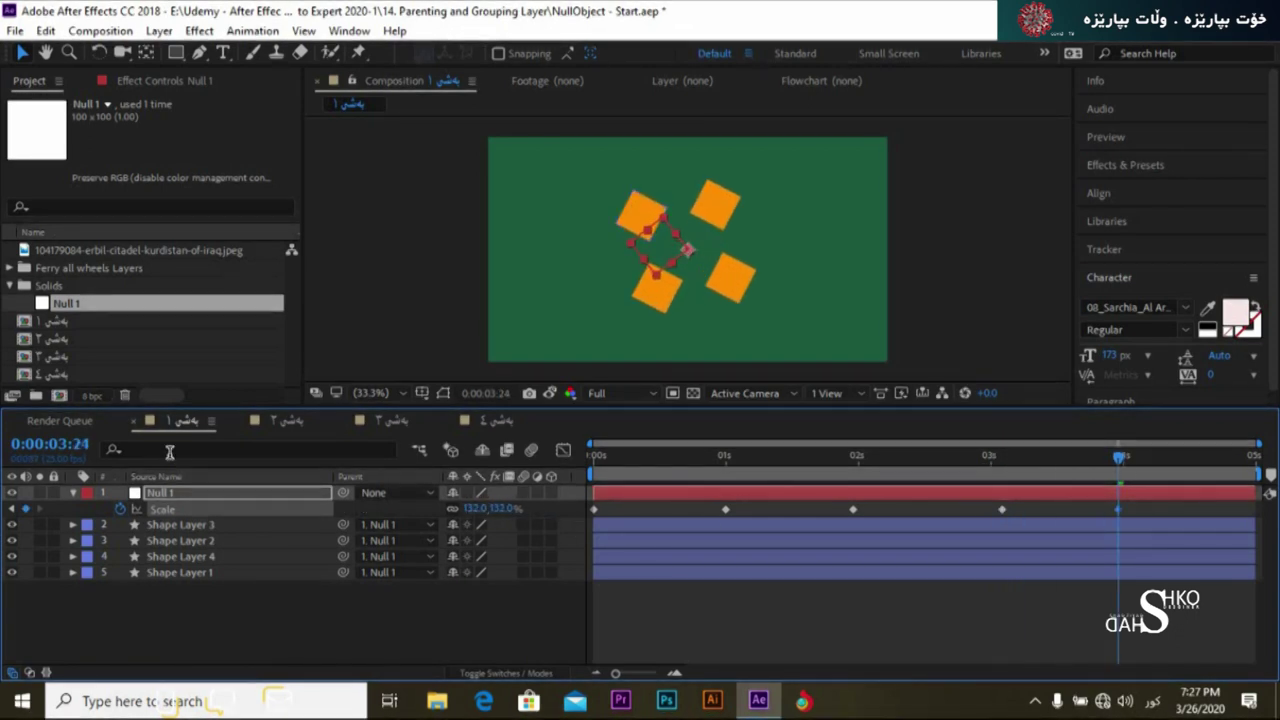
click(74, 493)
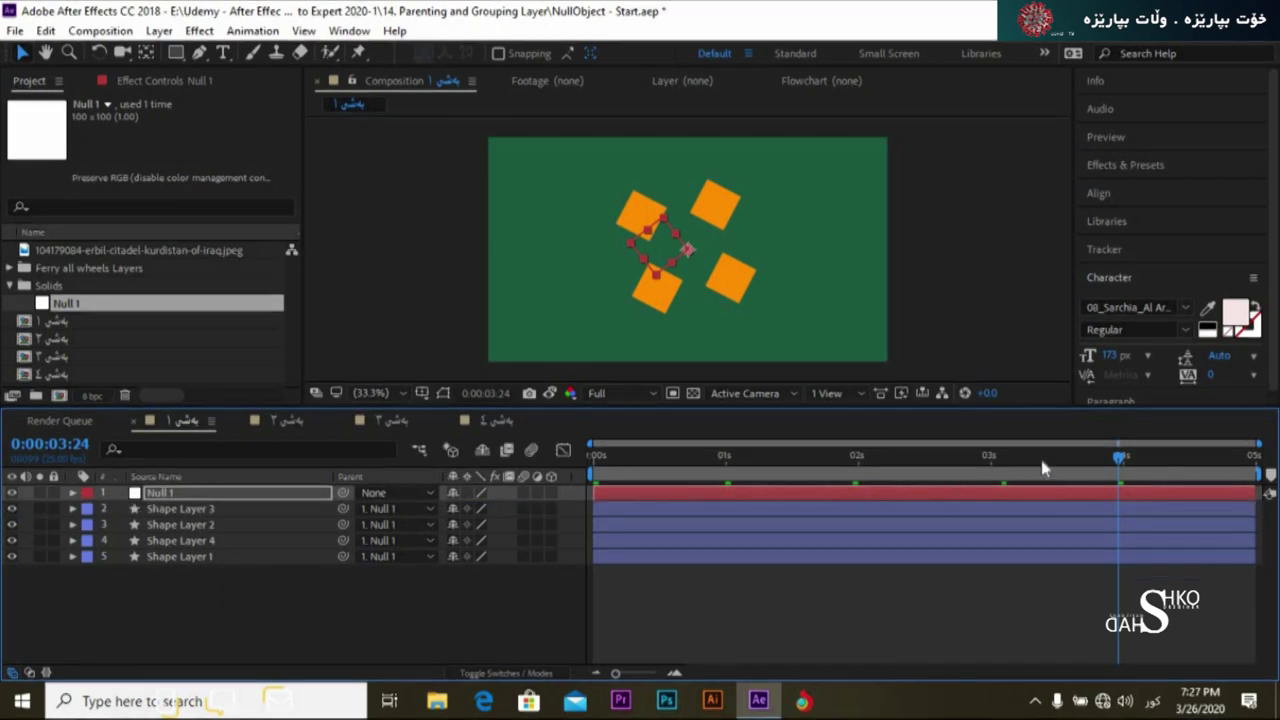
Play the animation from the first frame to check how the squares scale with the null.
drag(1145, 460, 365, 555)
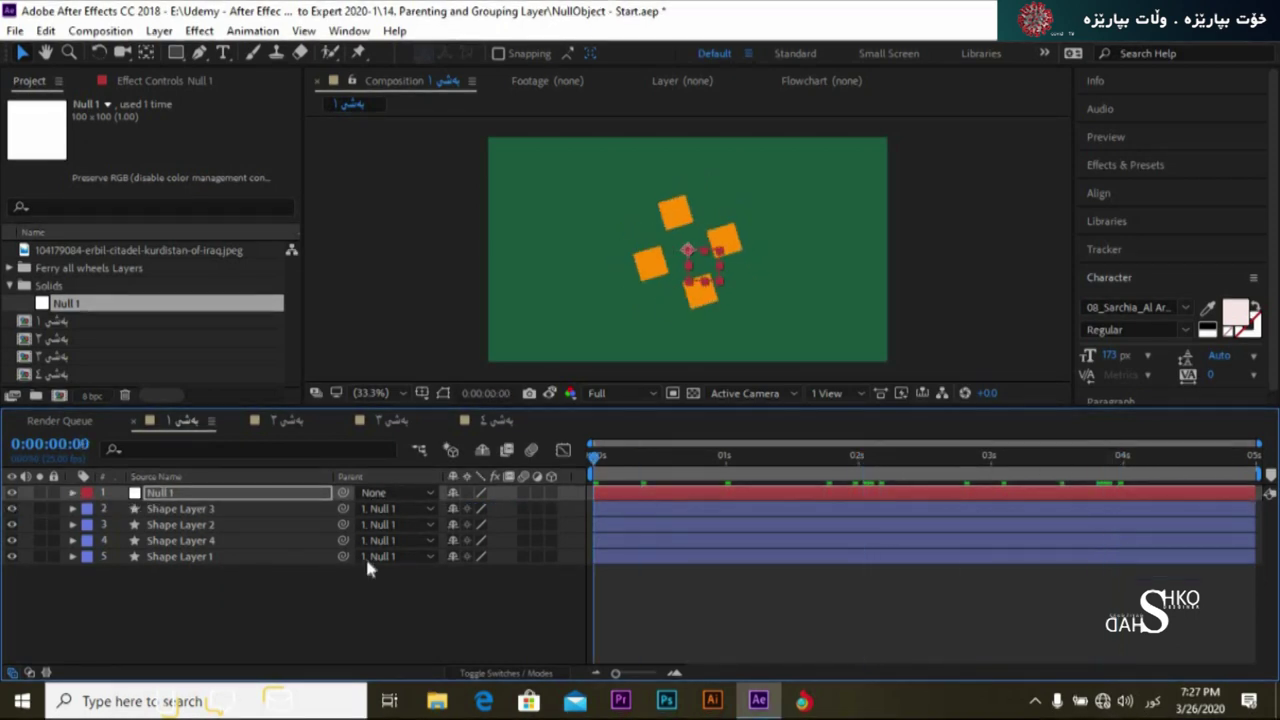
key(space)
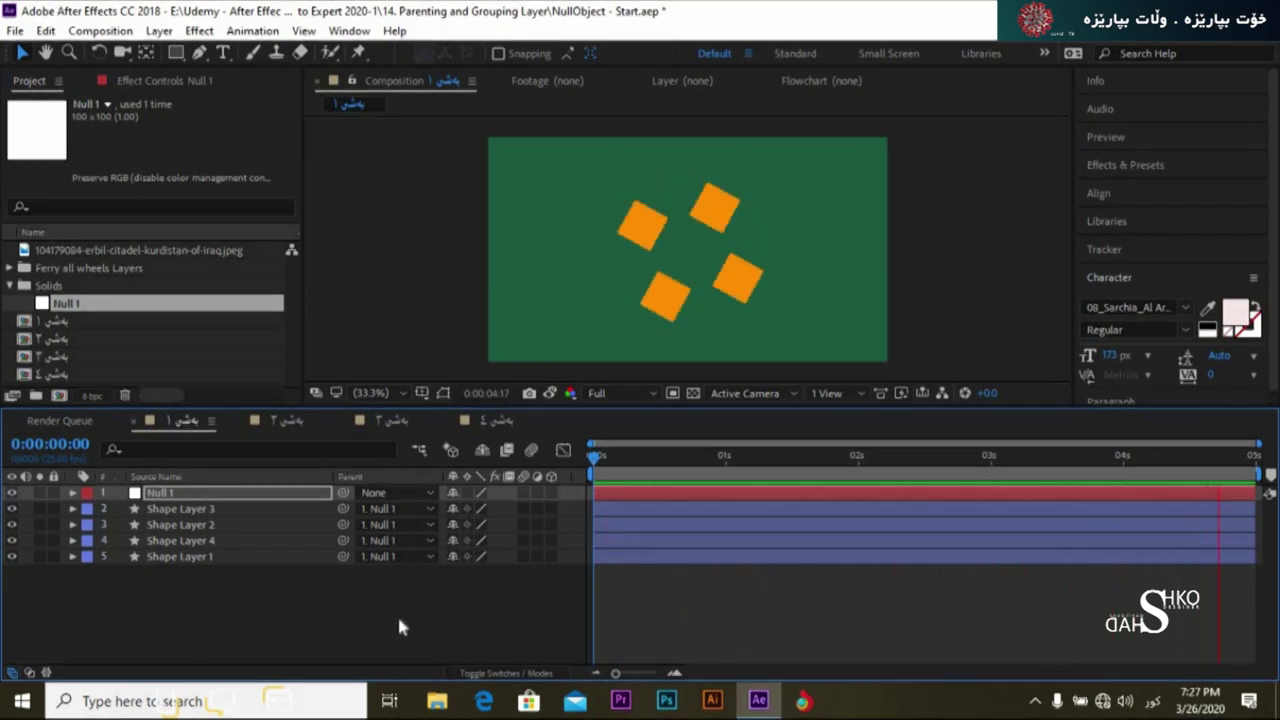
key(space)
Review the Rotation keyframes of all four shape layers and collapse their properties again.
click(212, 508)
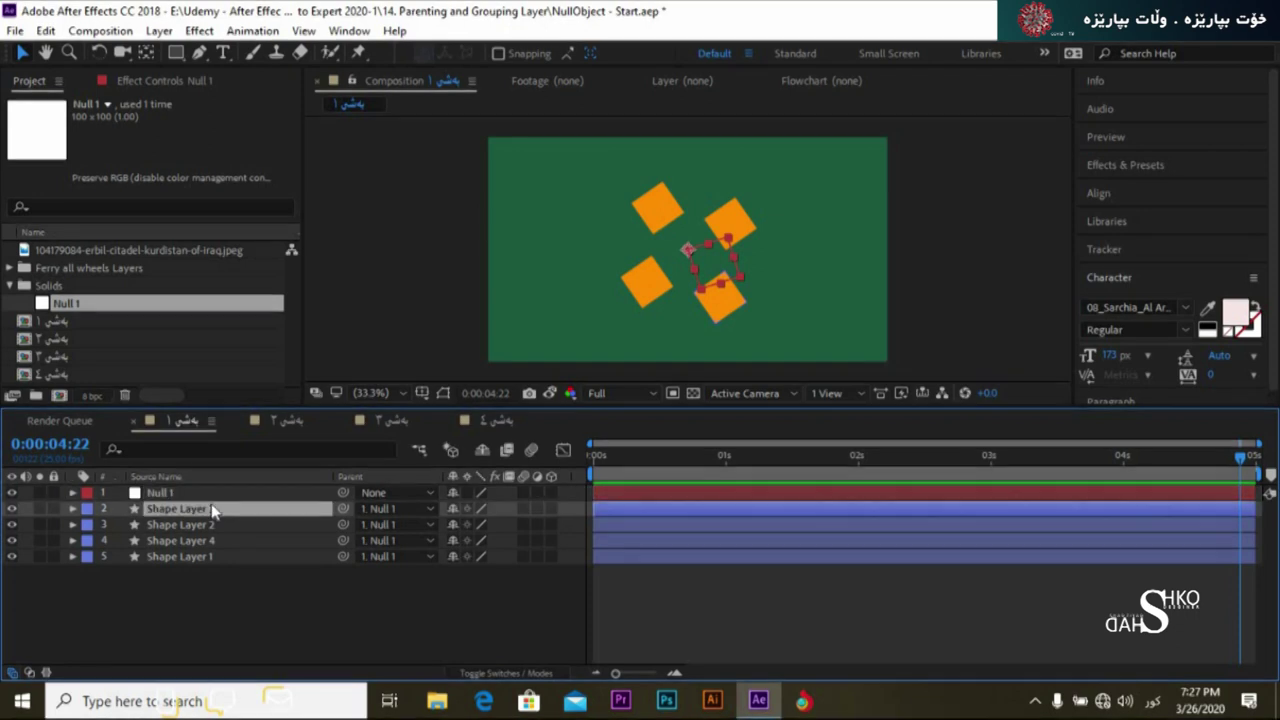
click(202, 568)
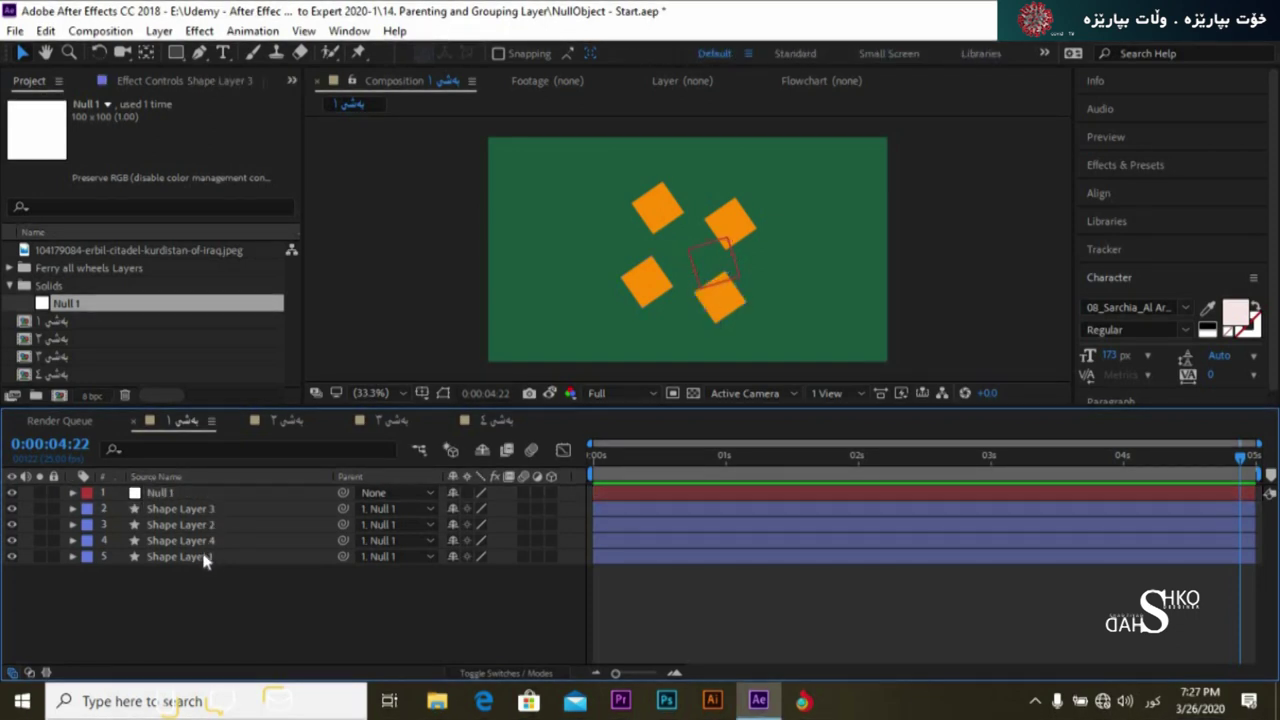
click(202, 556)
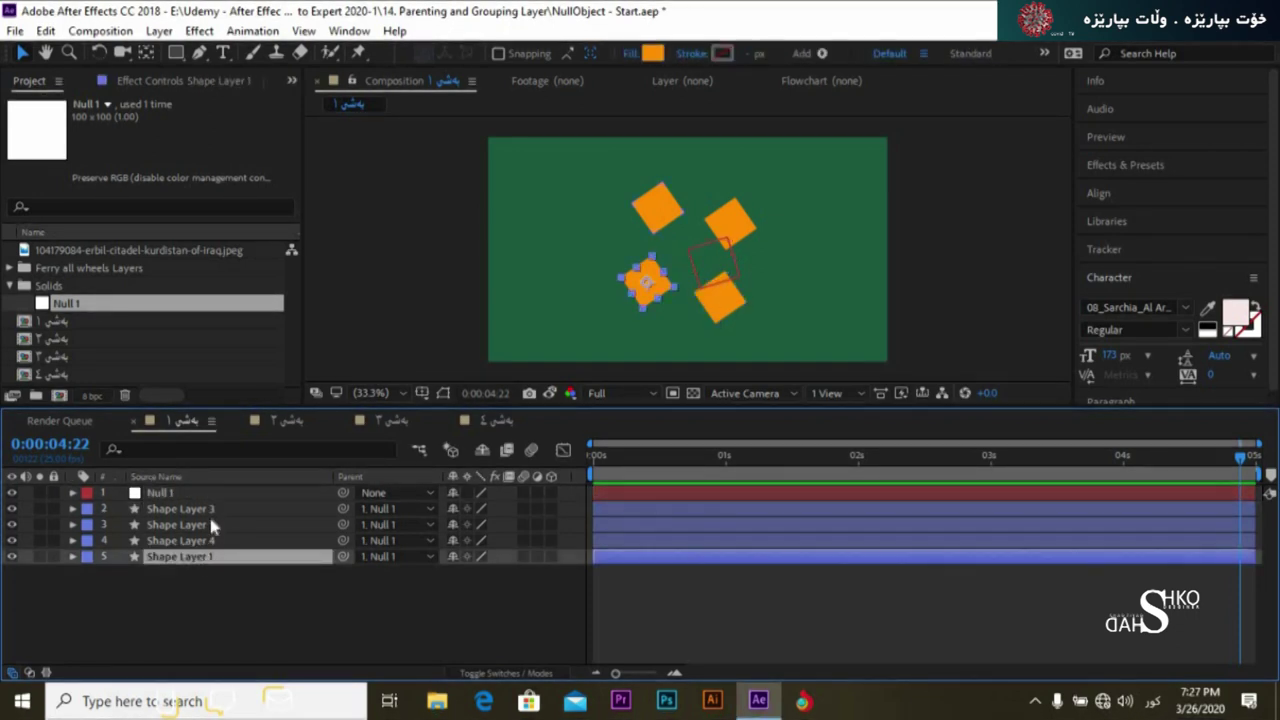
shift+click(212, 506)
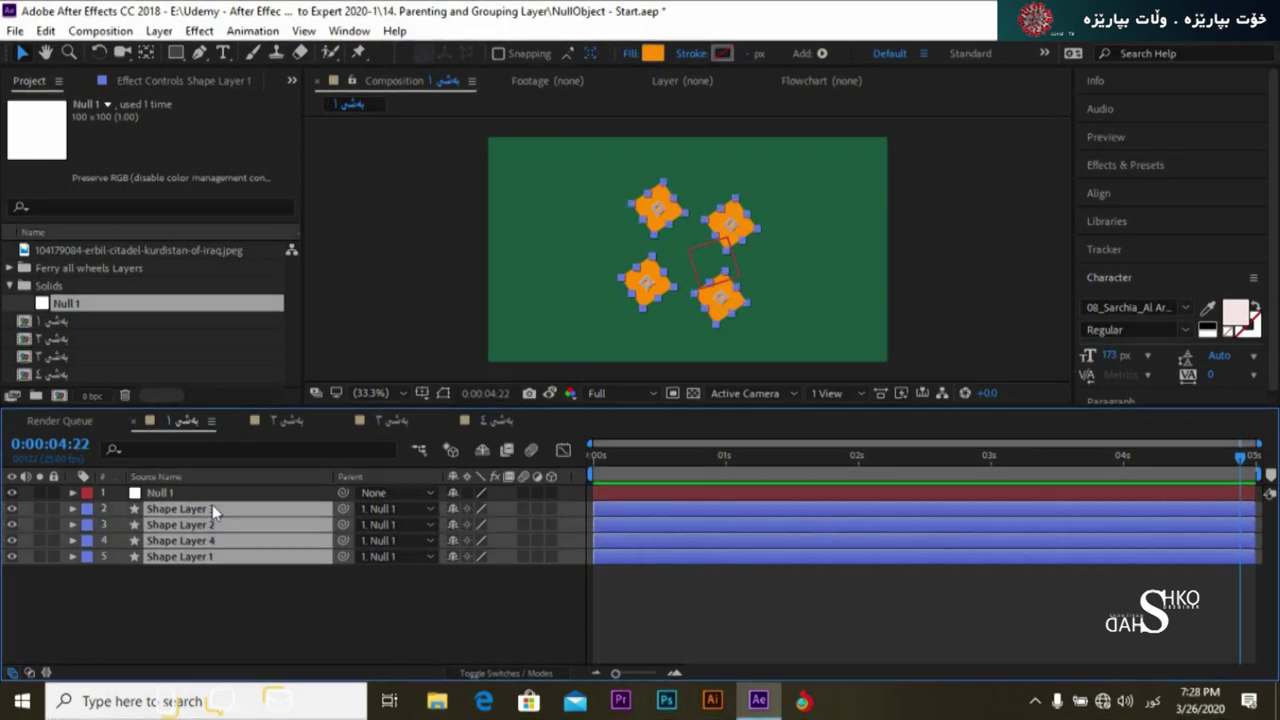
key(r)
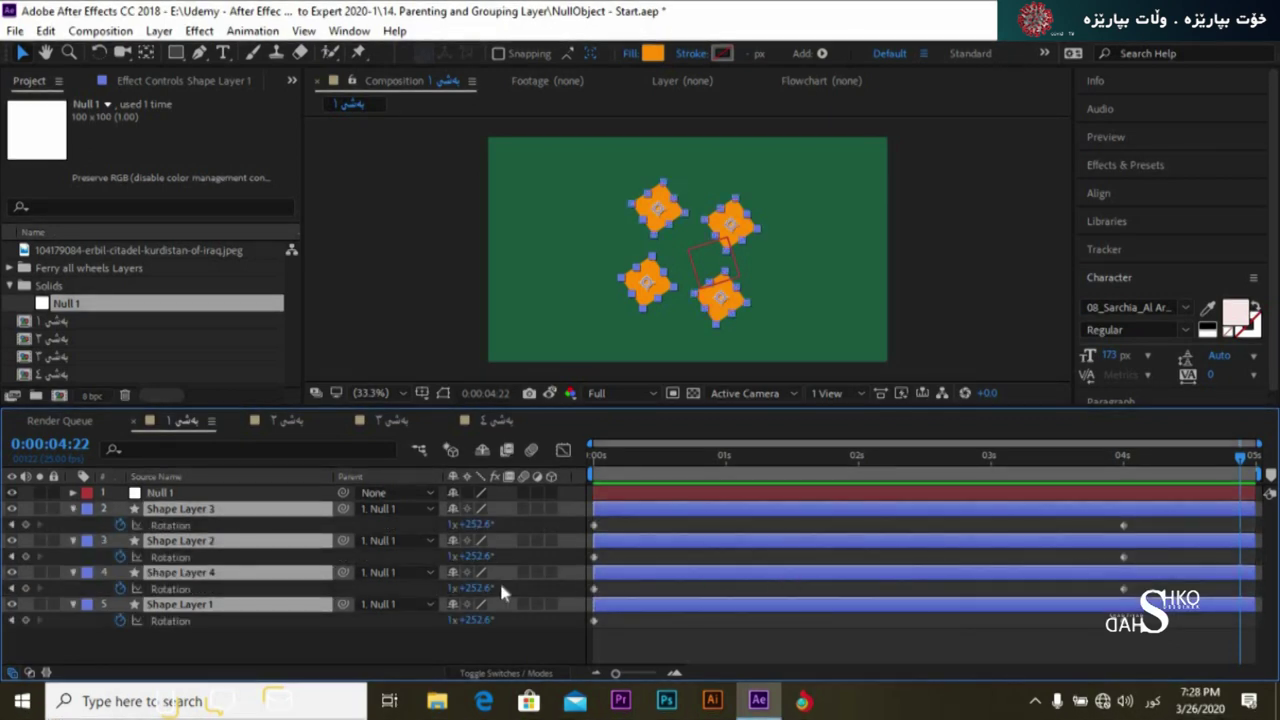
click(72, 508)
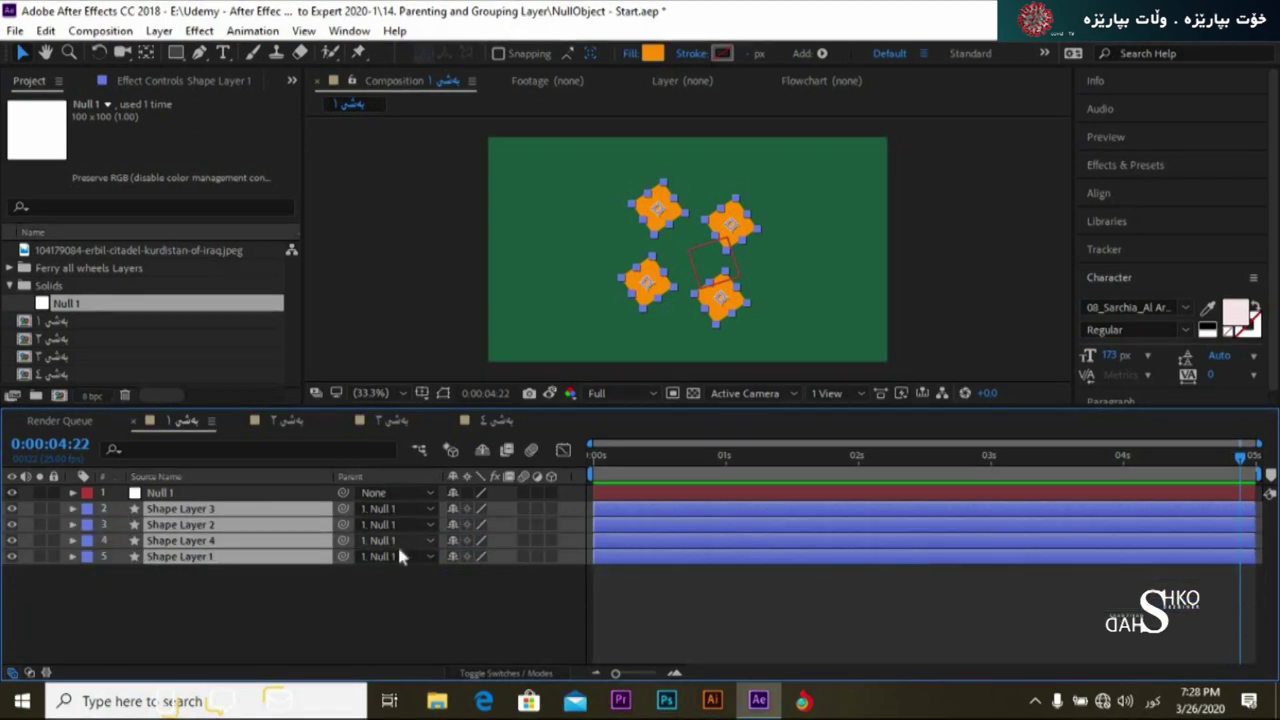
click(178, 494)
click(182, 510)
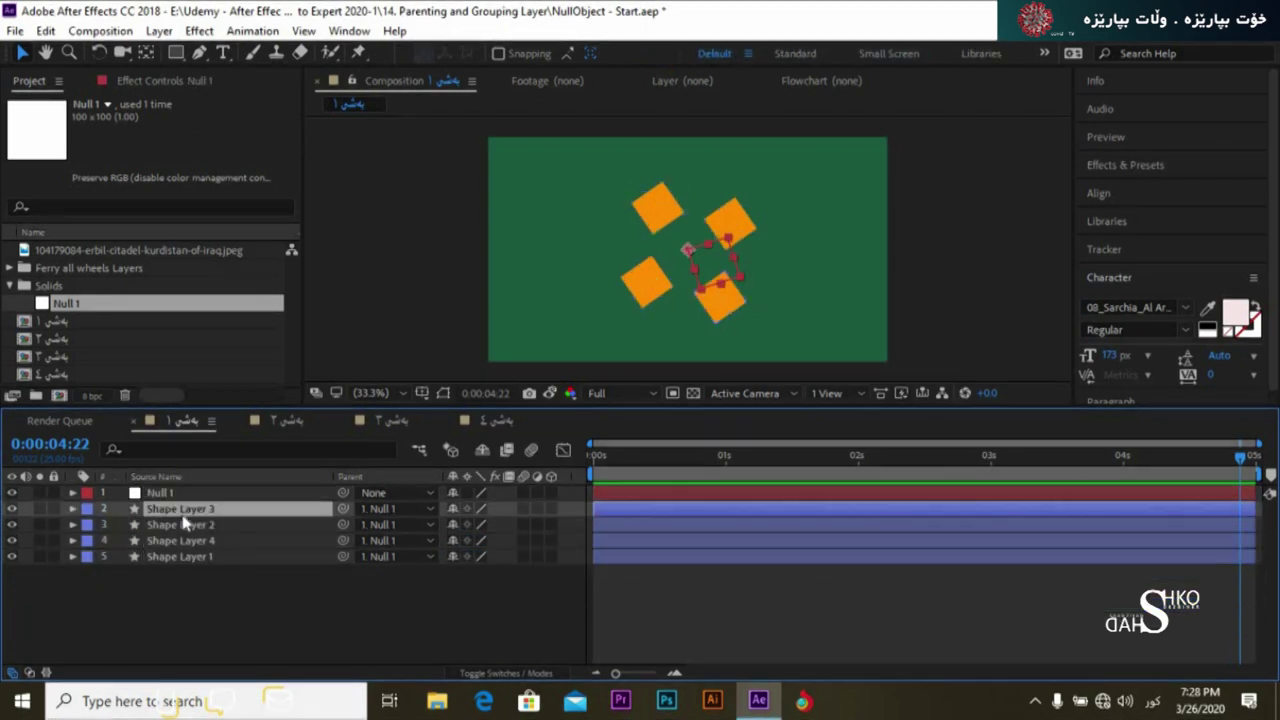
click(182, 525)
click(180, 541)
click(182, 556)
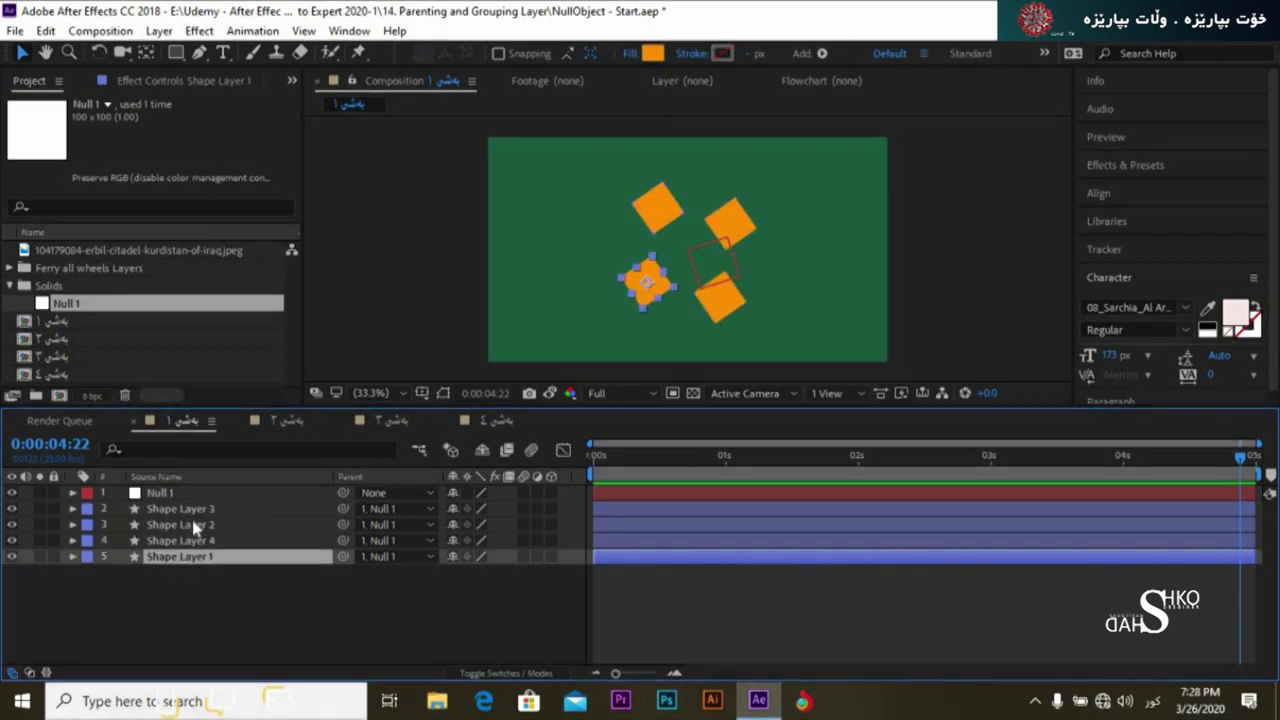
click(195, 599)
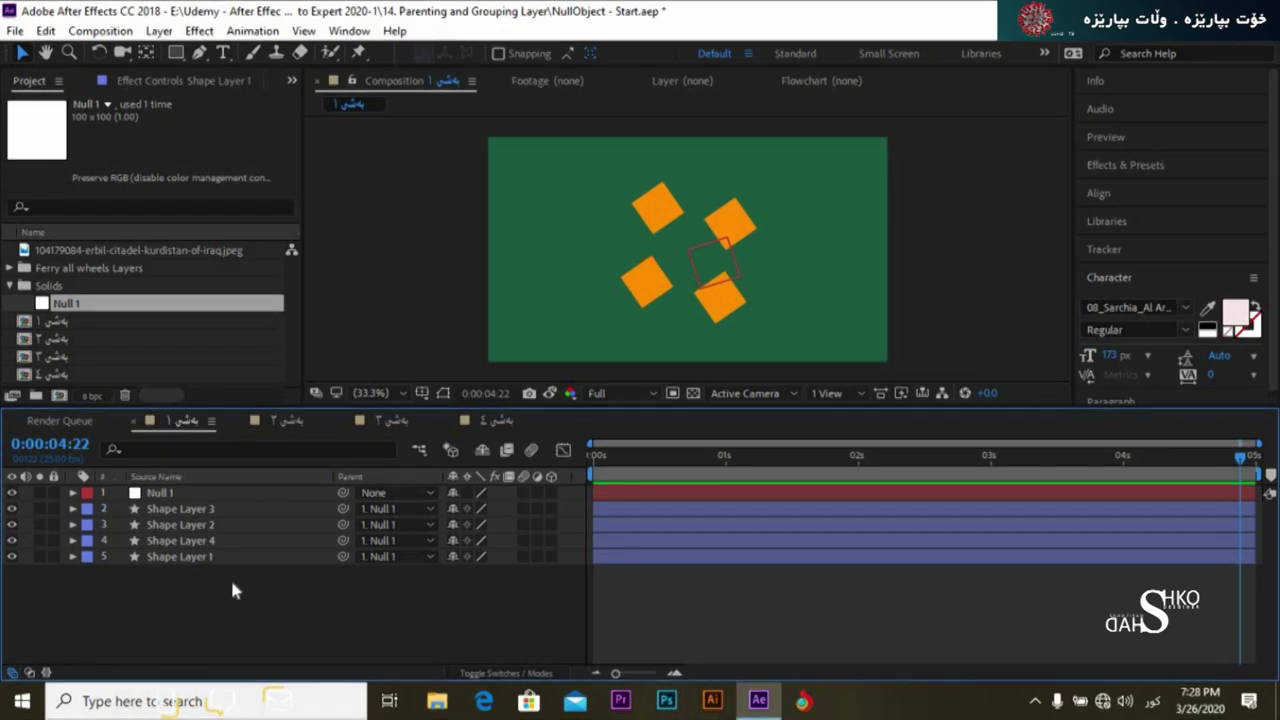
Replay the finished squares animation from the first frame, stopping the preview once its rotation and scaling have been checked.
drag(1244, 460, 569, 485)
key(space)
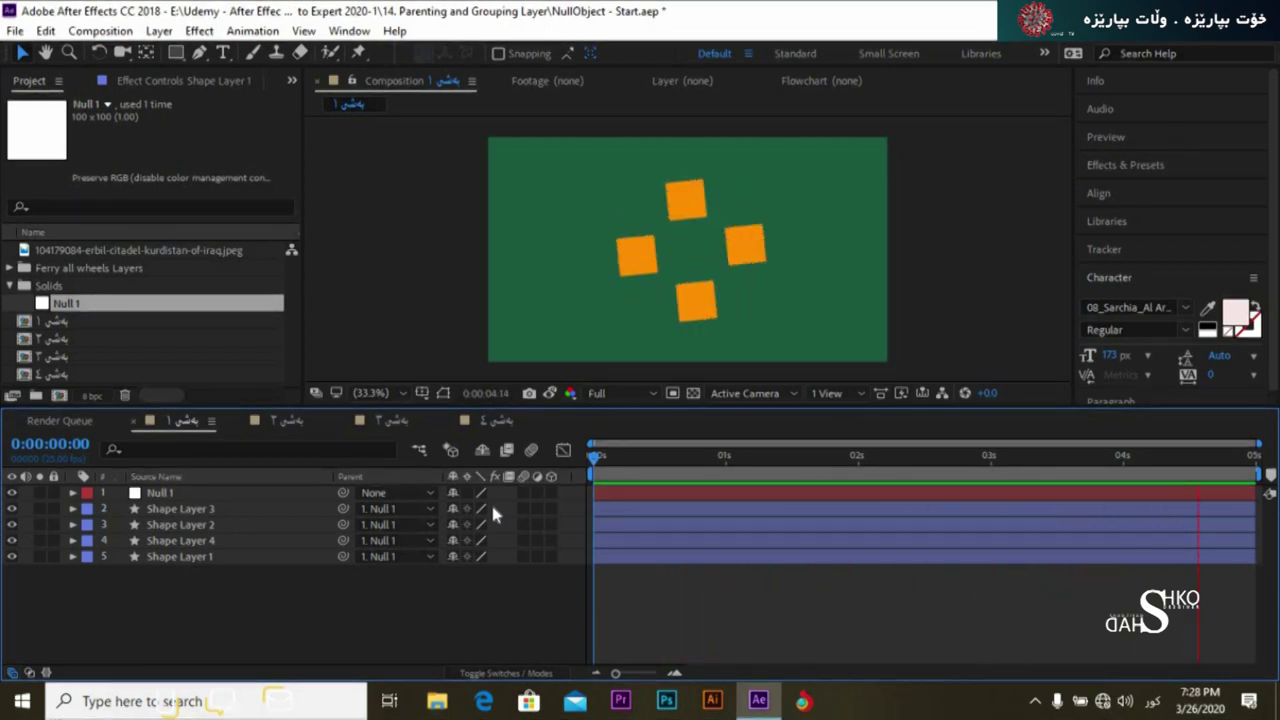
key(space)
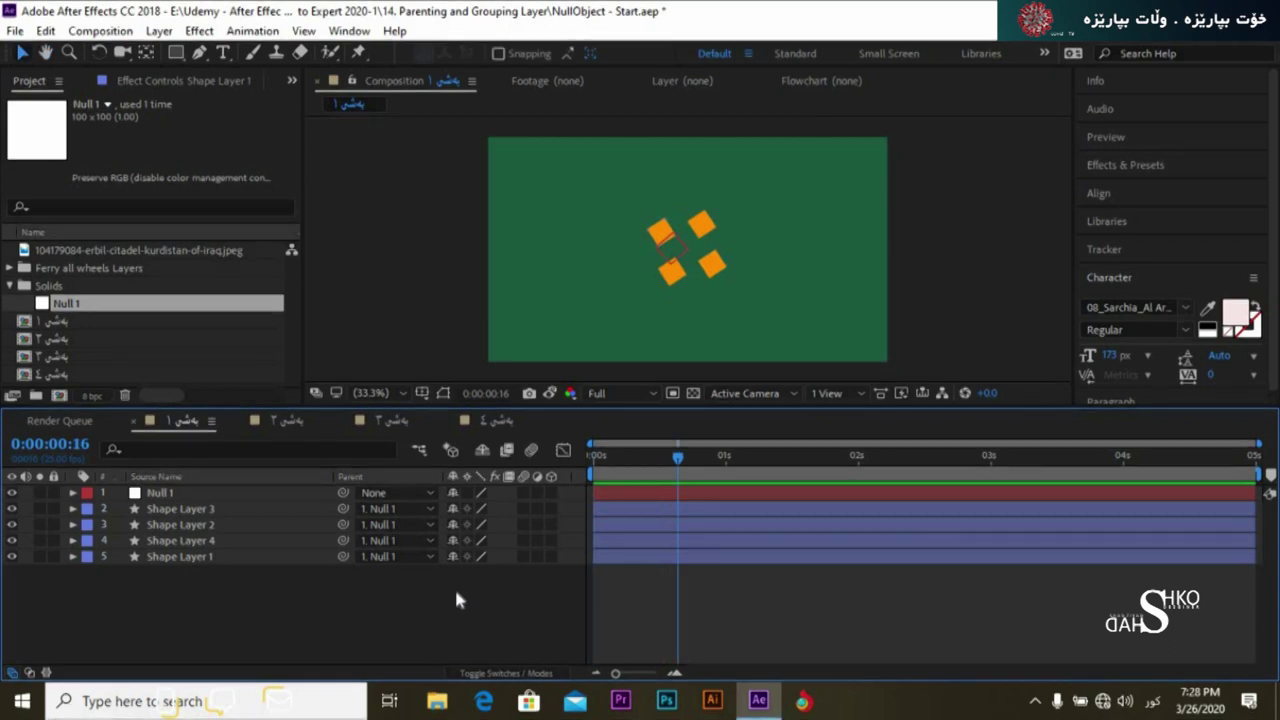
Open the second composition, containing the Null Object title, and add a new null object to it.
click(298, 421)
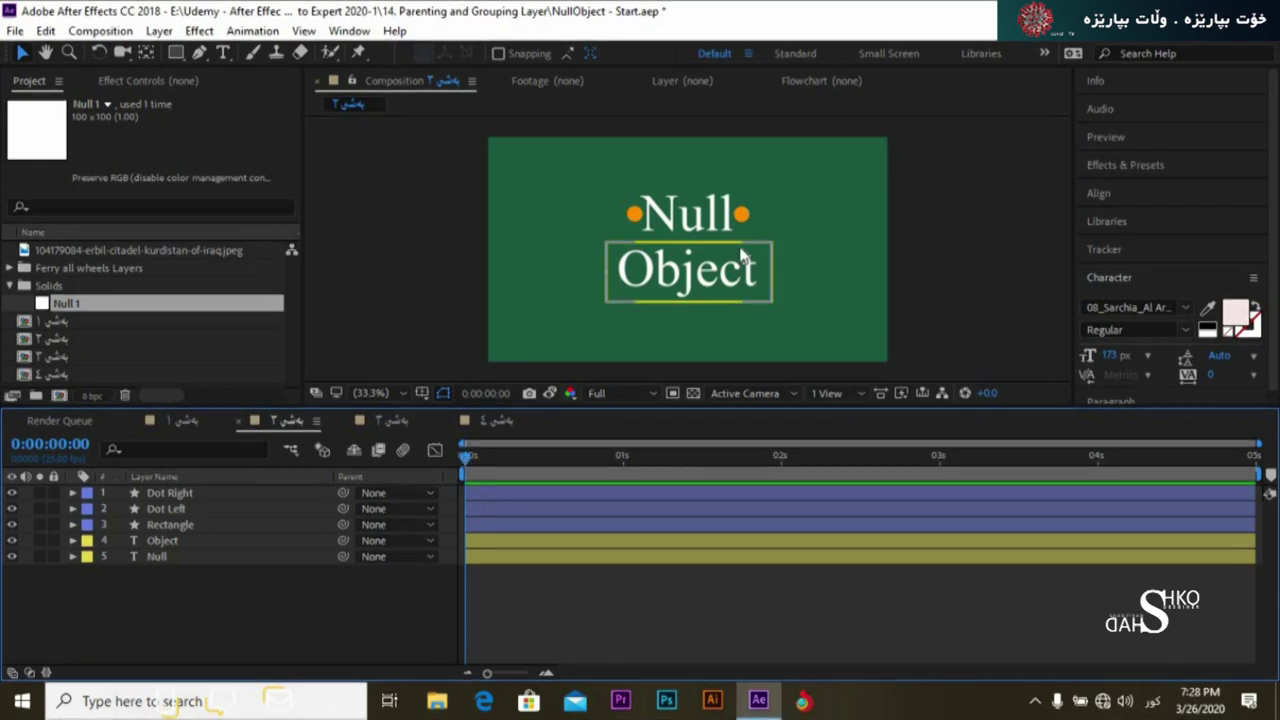
click(742, 217)
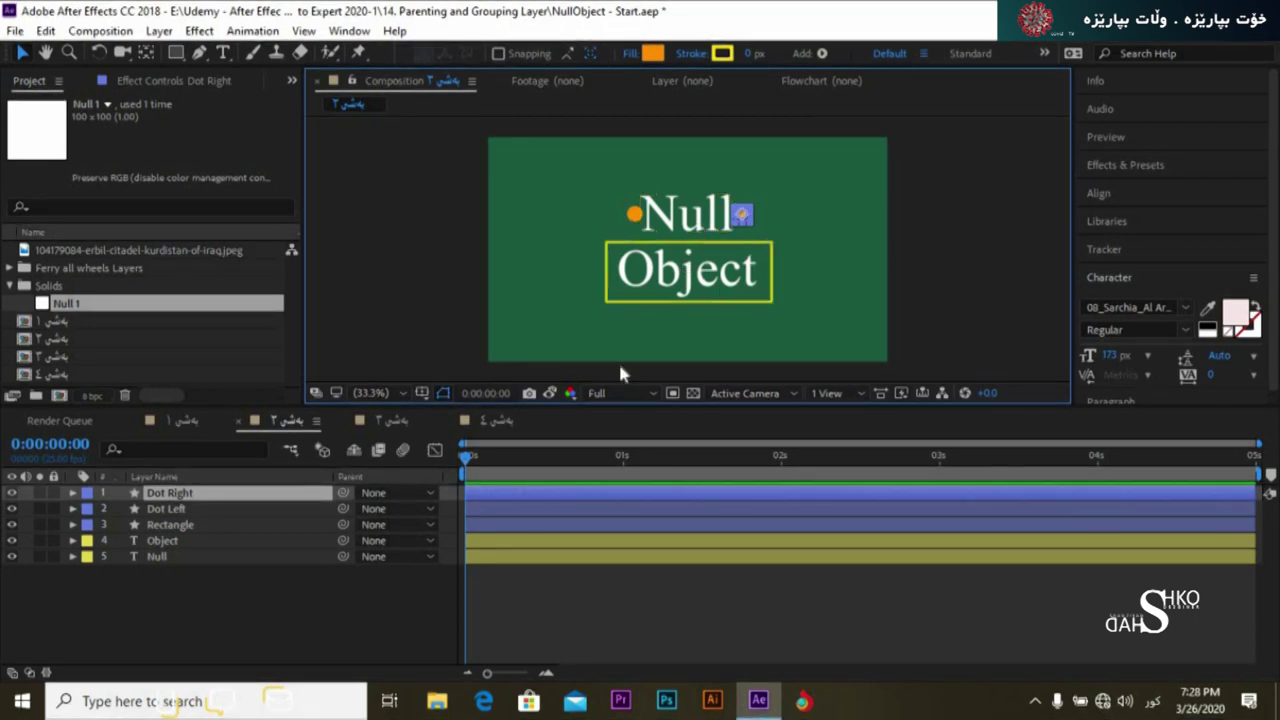
click(349, 595)
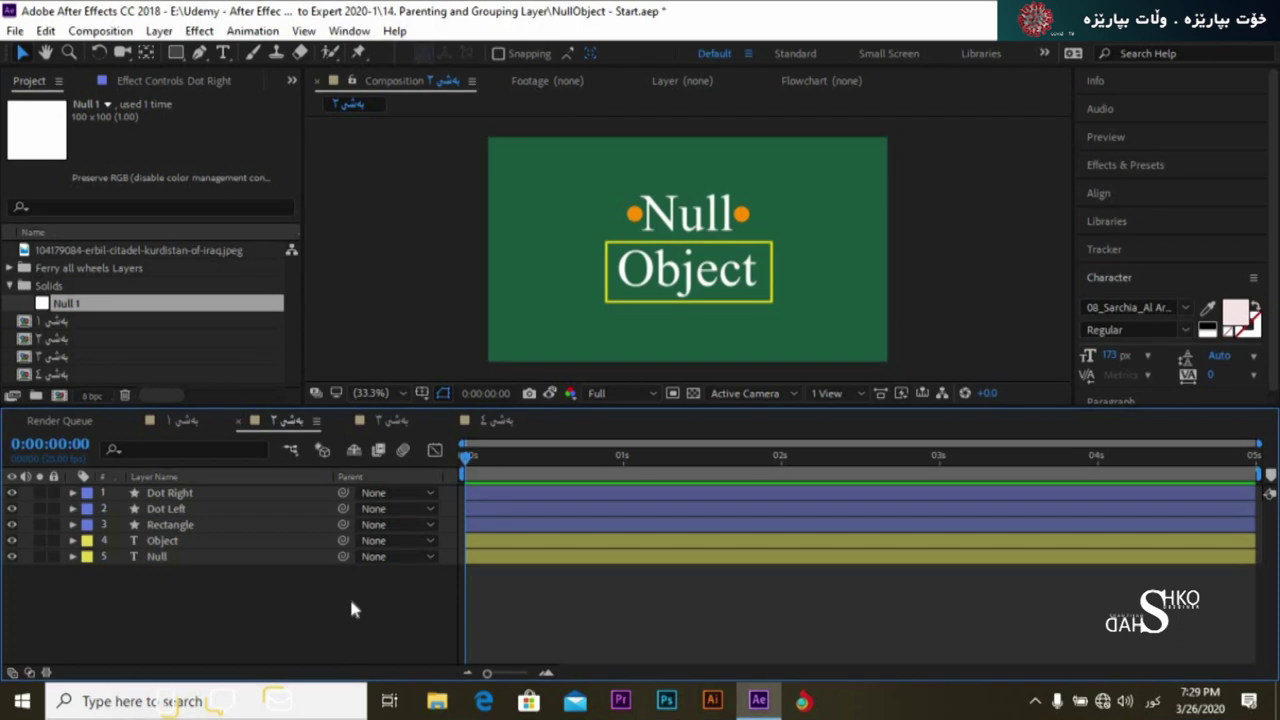
right_click(351, 601)
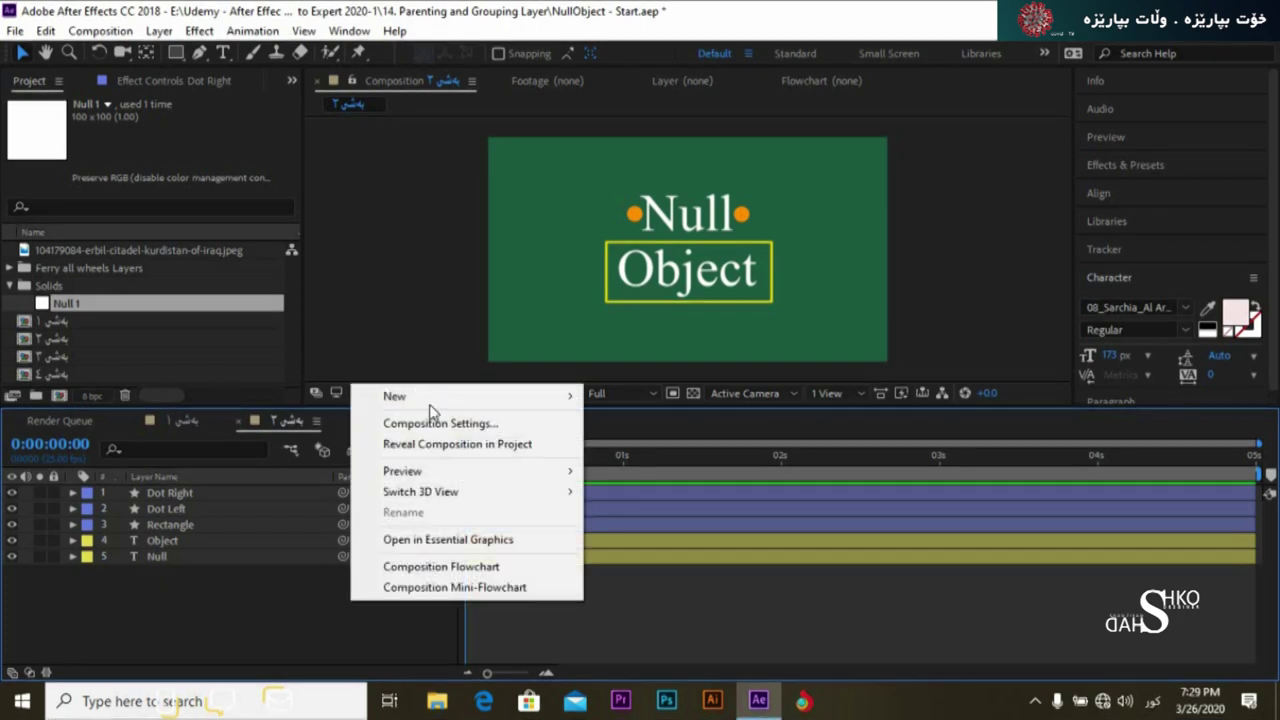
mouse_move(427, 400)
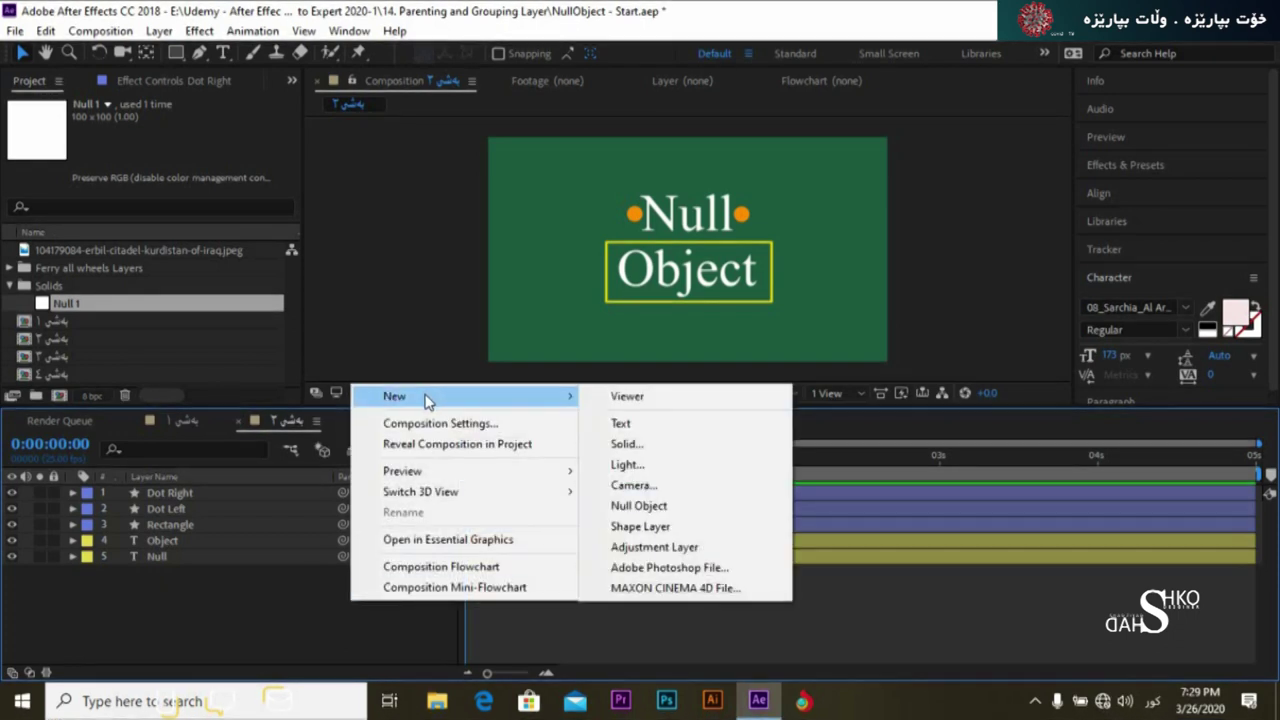
click(639, 507)
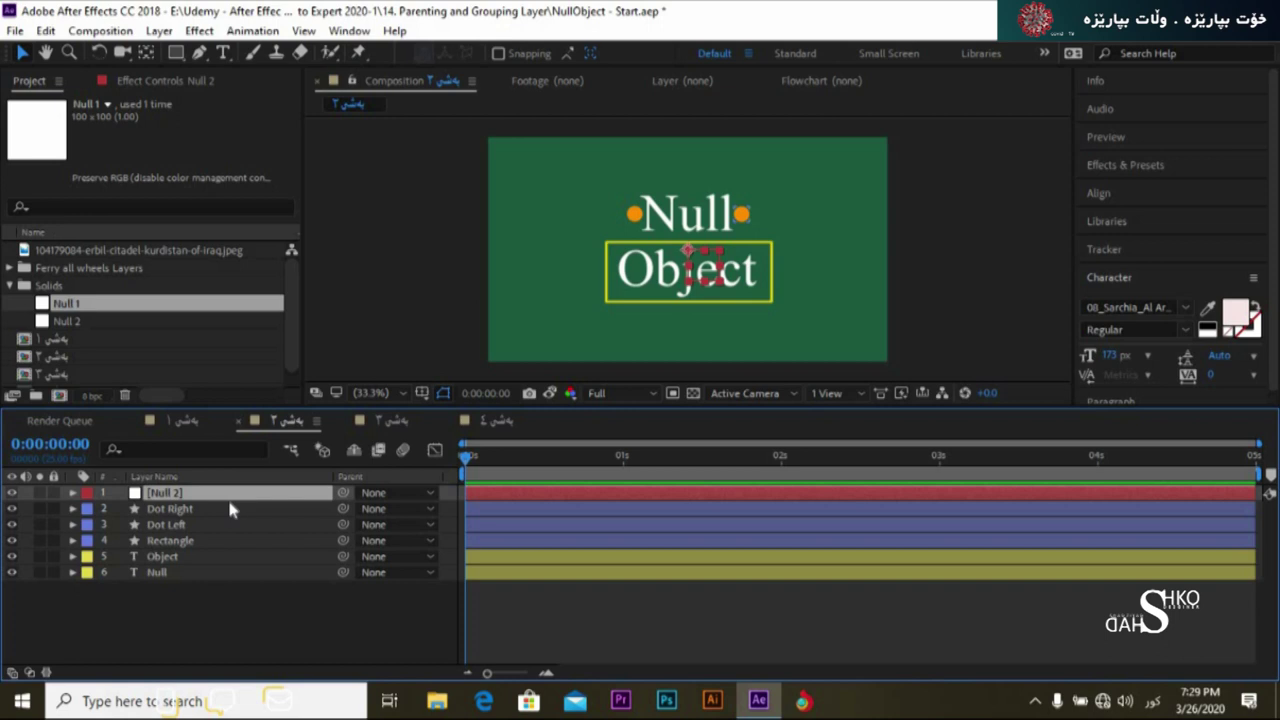
click(168, 610)
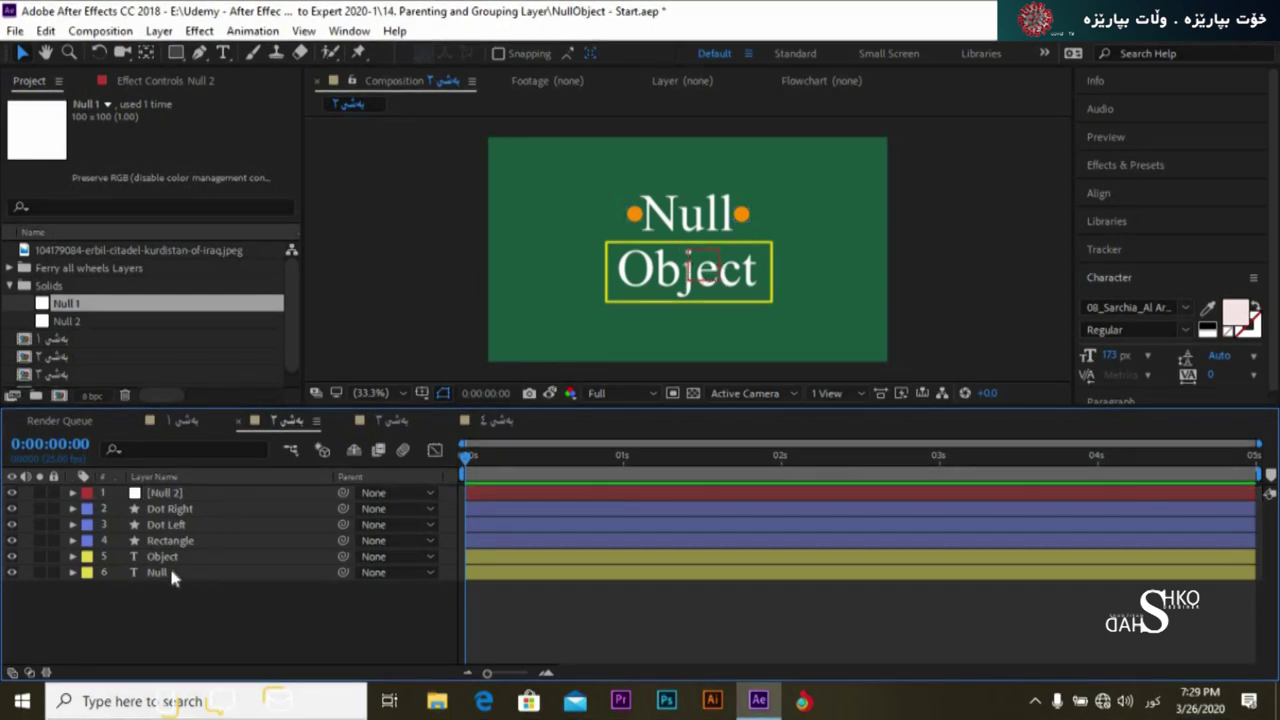
Parent the Dot Right, Dot Left, Rectangle, Object and Null layers to the Null 2 layer and deselect everything.
click(170, 494)
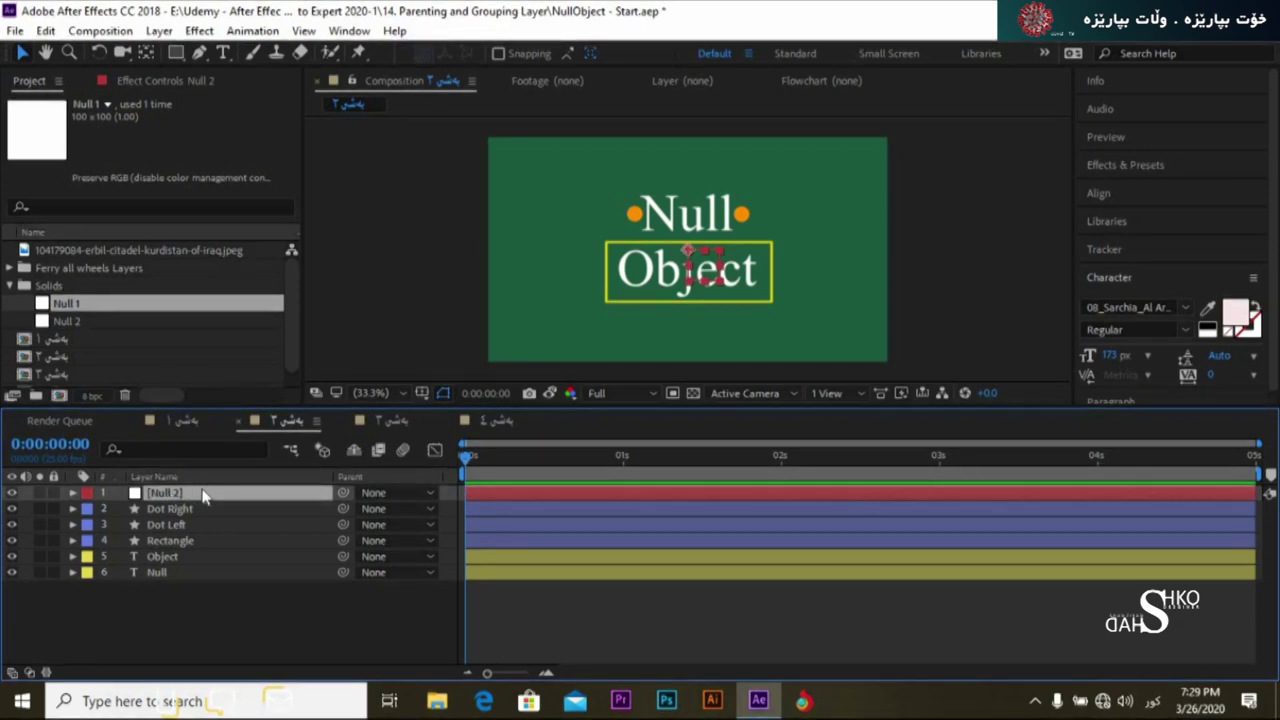
click(202, 599)
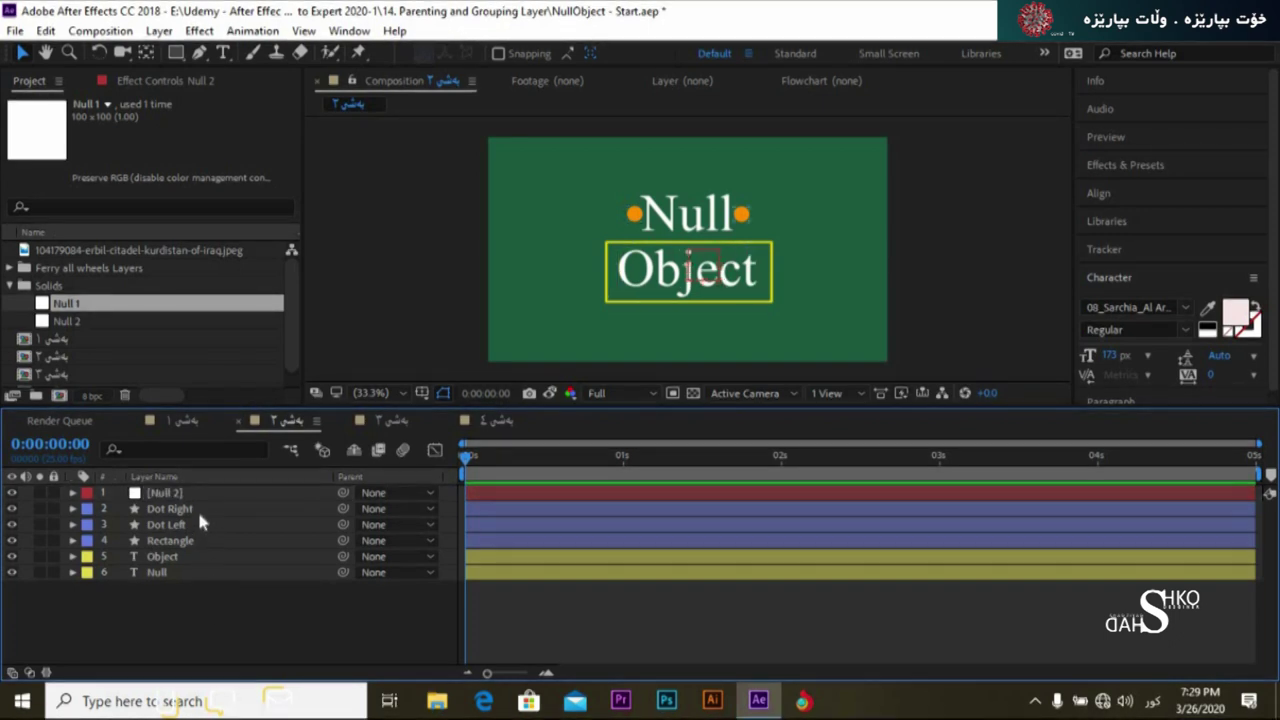
click(200, 492)
click(189, 572)
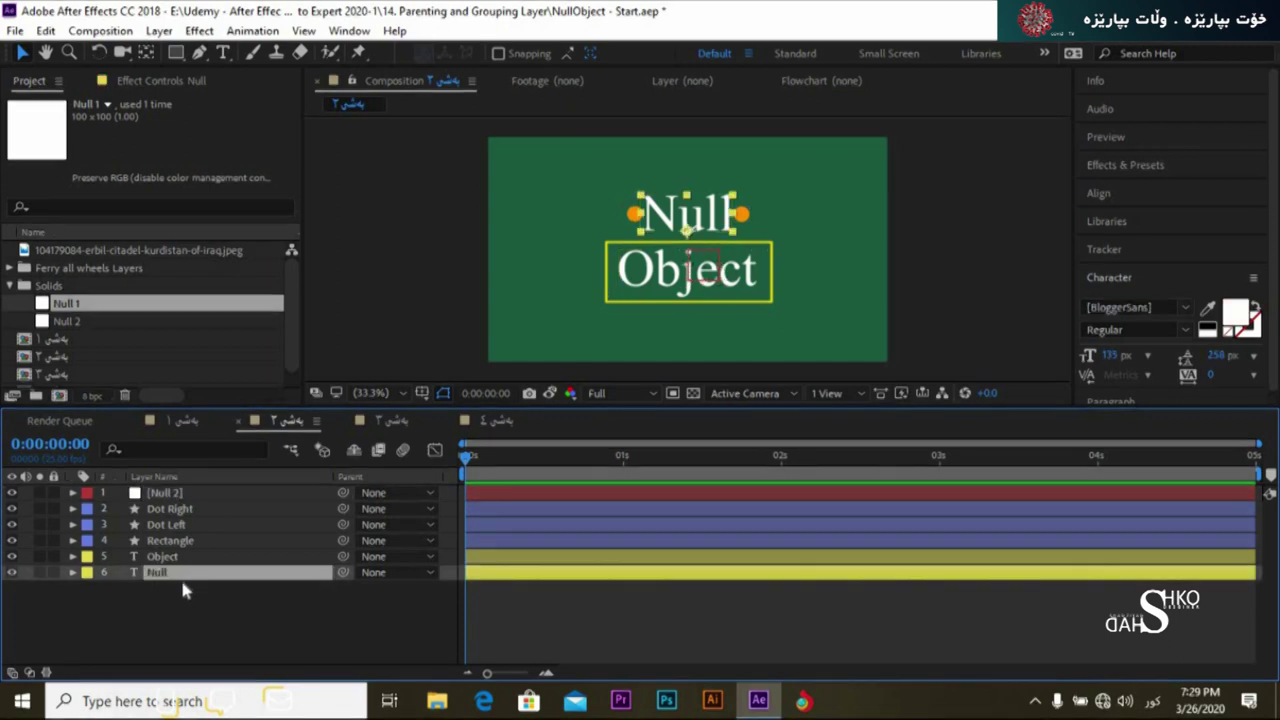
shift+click(189, 503)
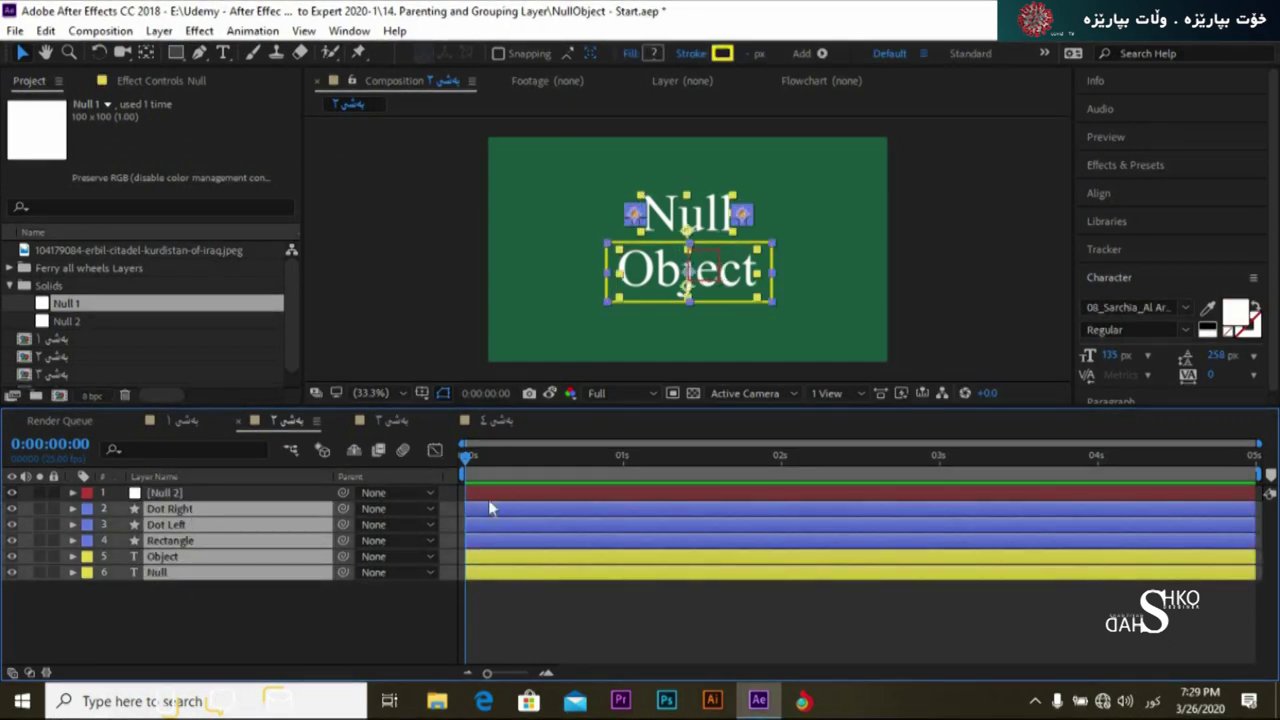
drag(346, 523, 226, 498)
click(340, 631)
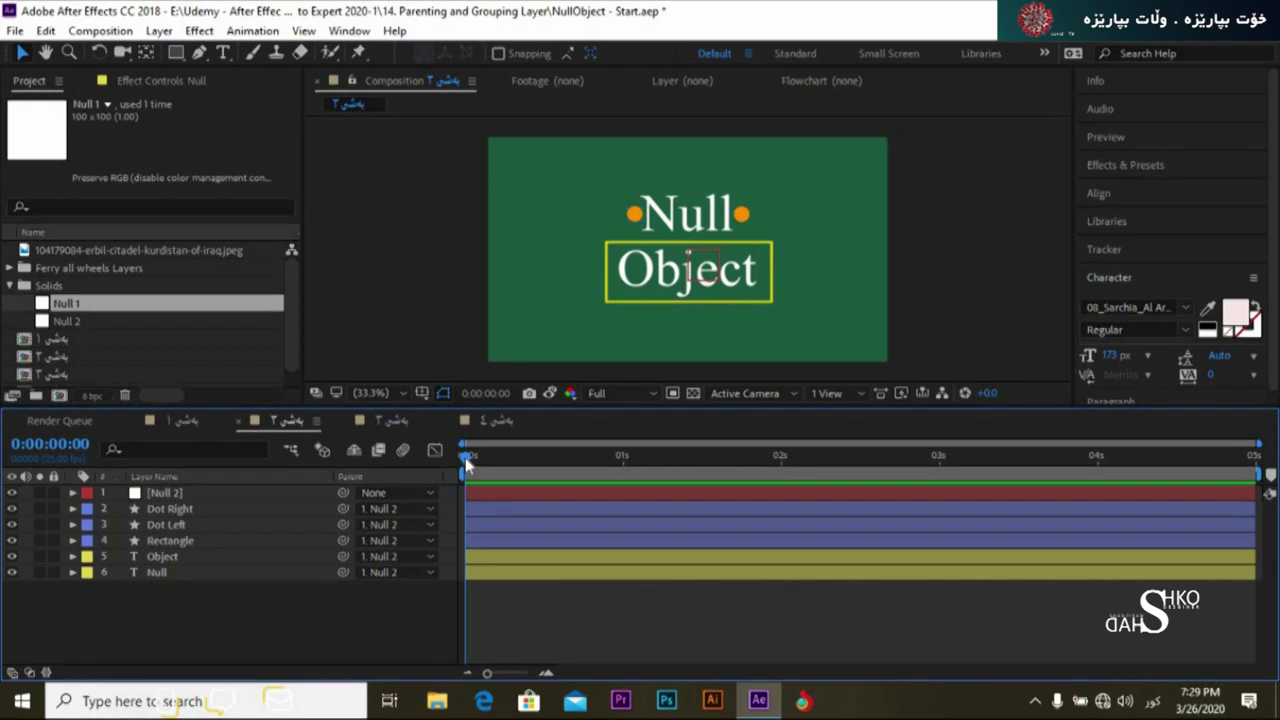
click(255, 497)
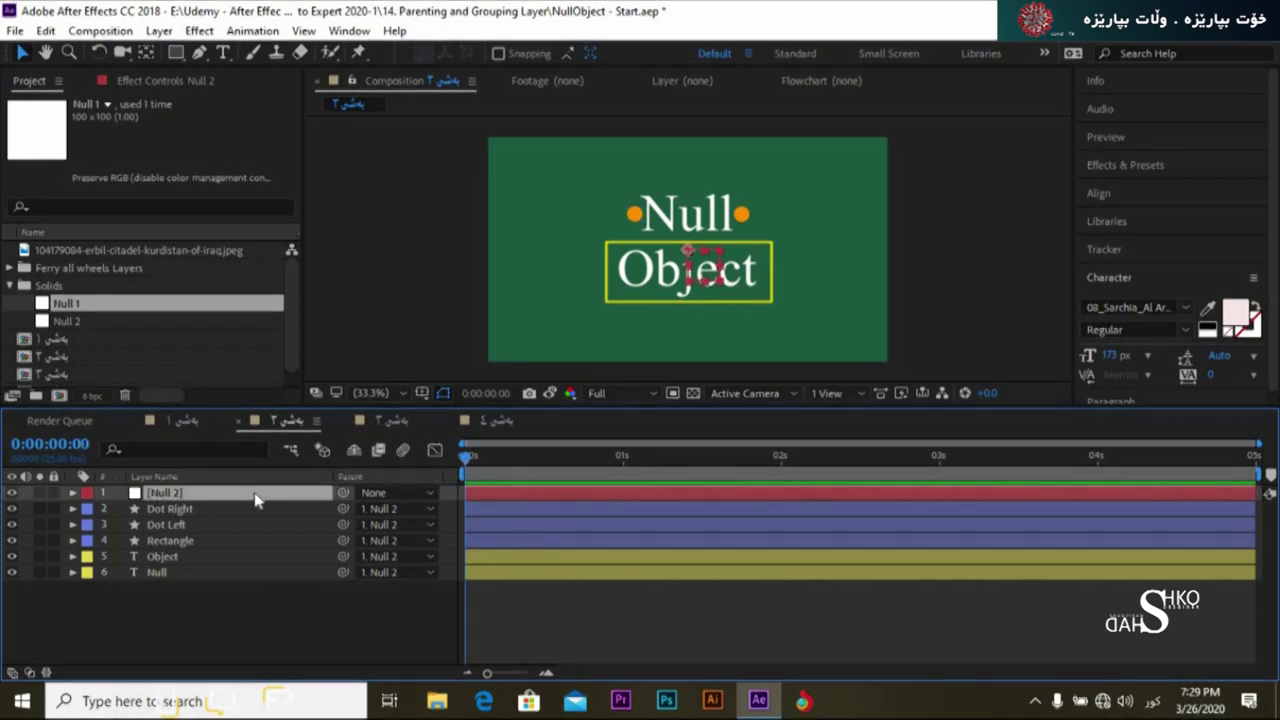
click(217, 601)
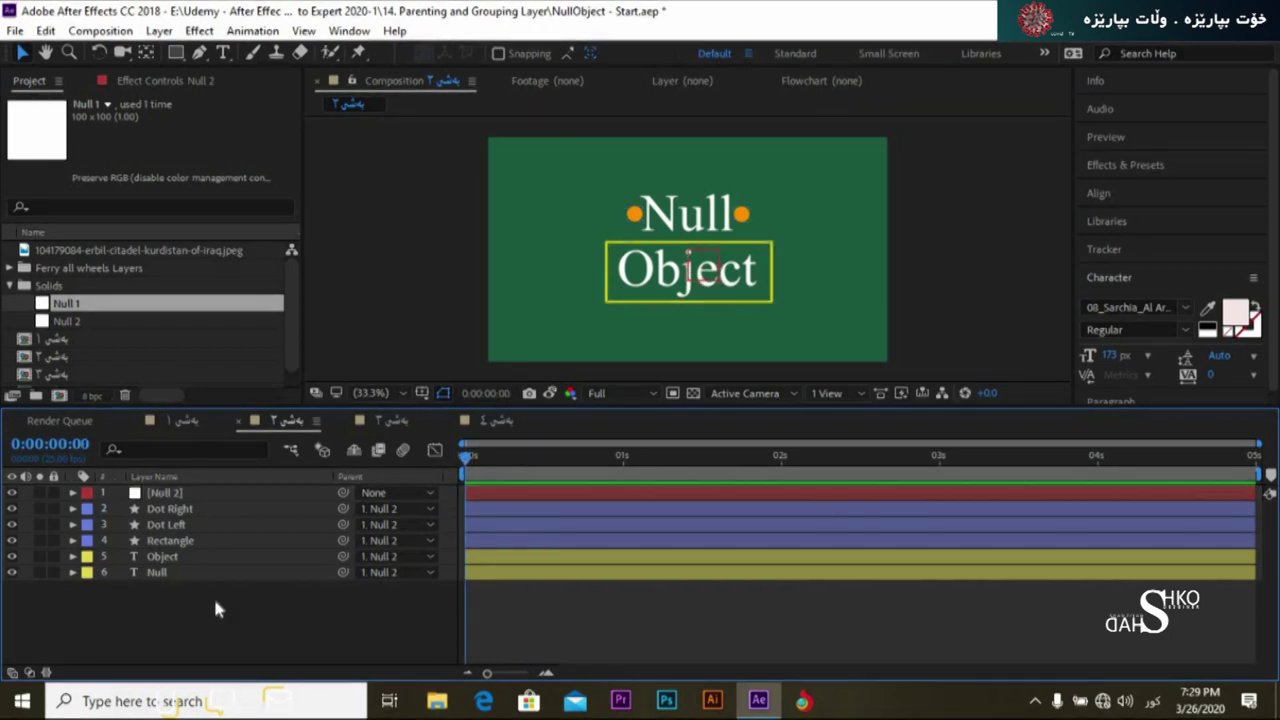
Preview the composition, check the four shape layers parented to Null 1 in the first composition and return to the title composition.
key(space)
key(space)
key(space)
click(195, 418)
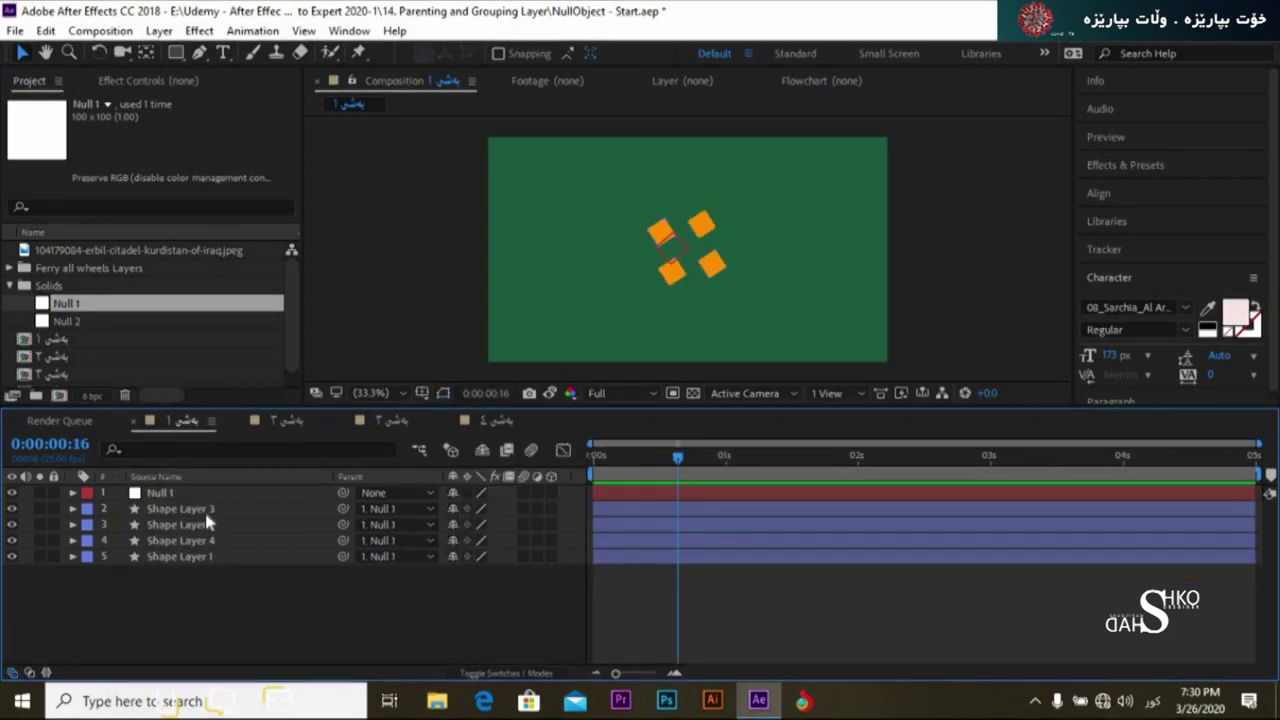
click(204, 508)
click(200, 524)
click(197, 540)
click(198, 568)
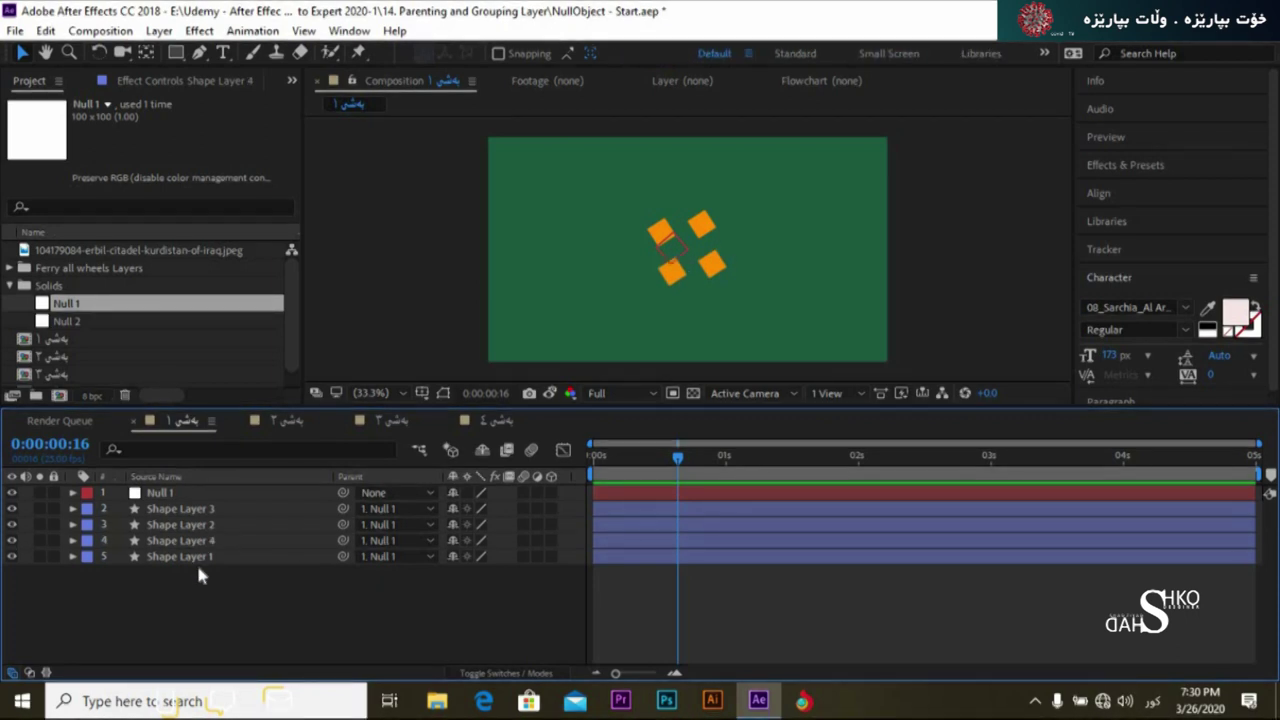
click(289, 420)
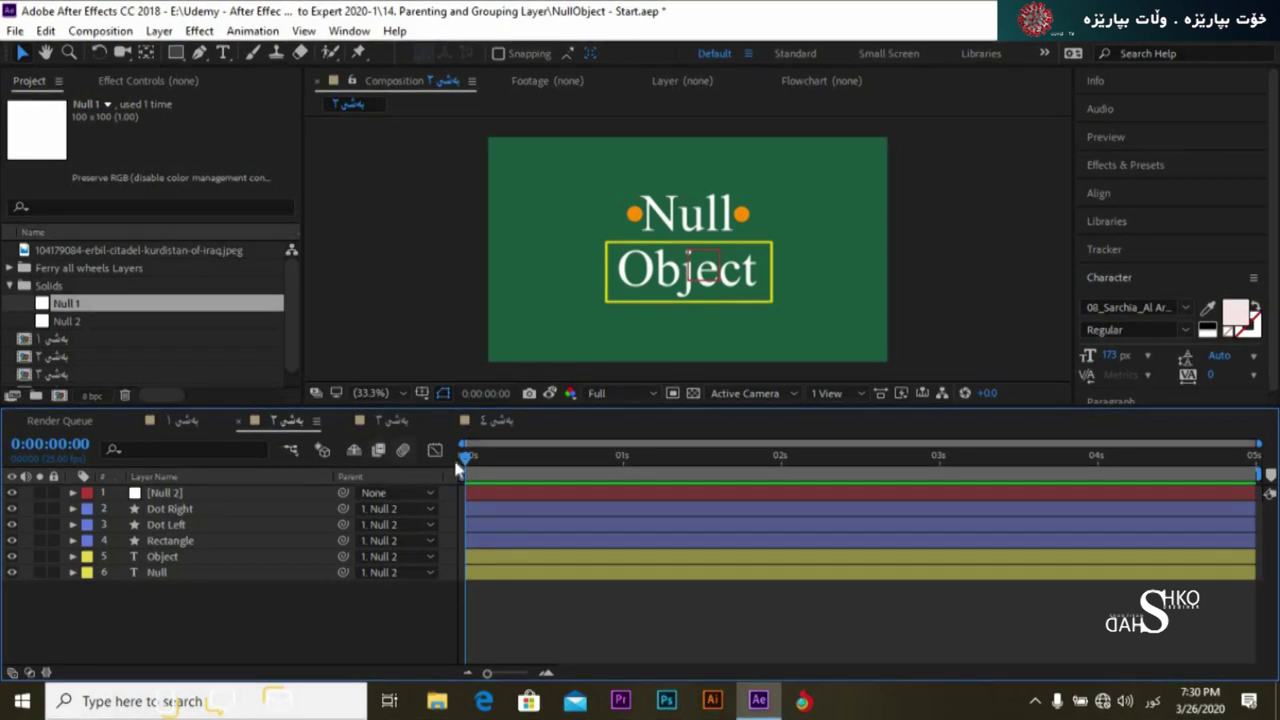
Enable keyframing for Position, Rotation and Scale on the Null 2 layer at the first frame.
drag(464, 461, 490, 462)
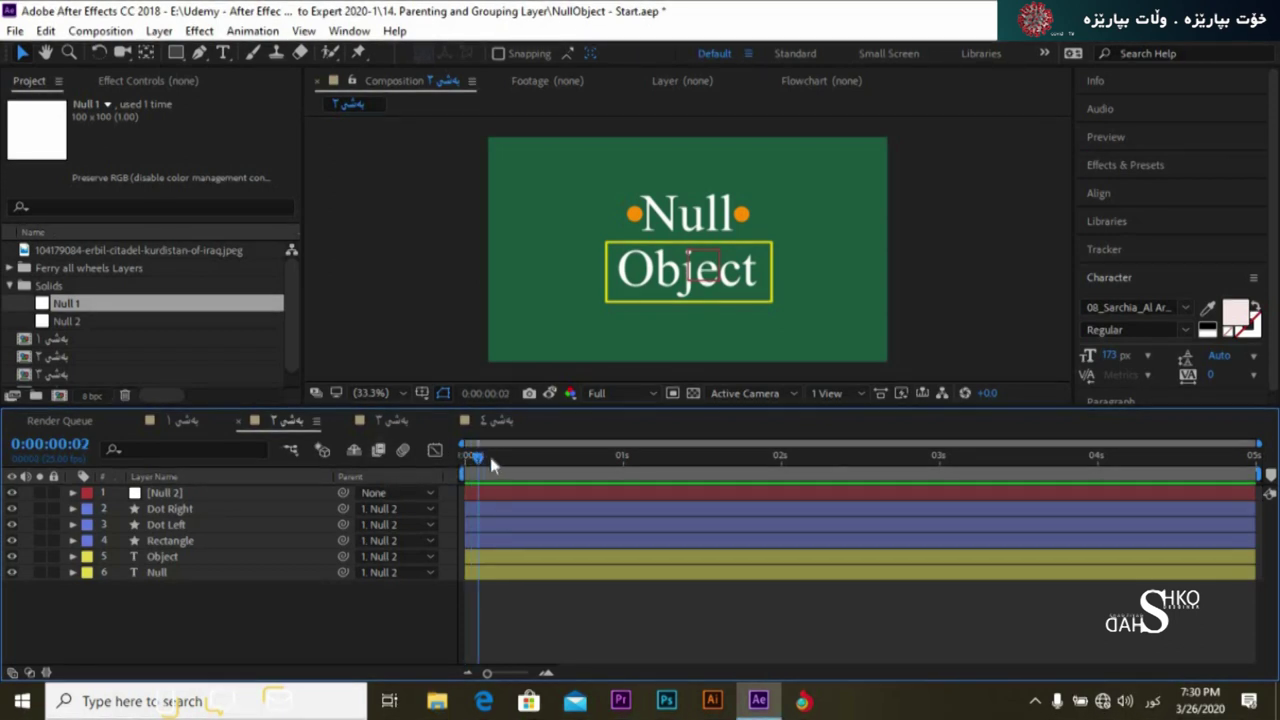
click(267, 490)
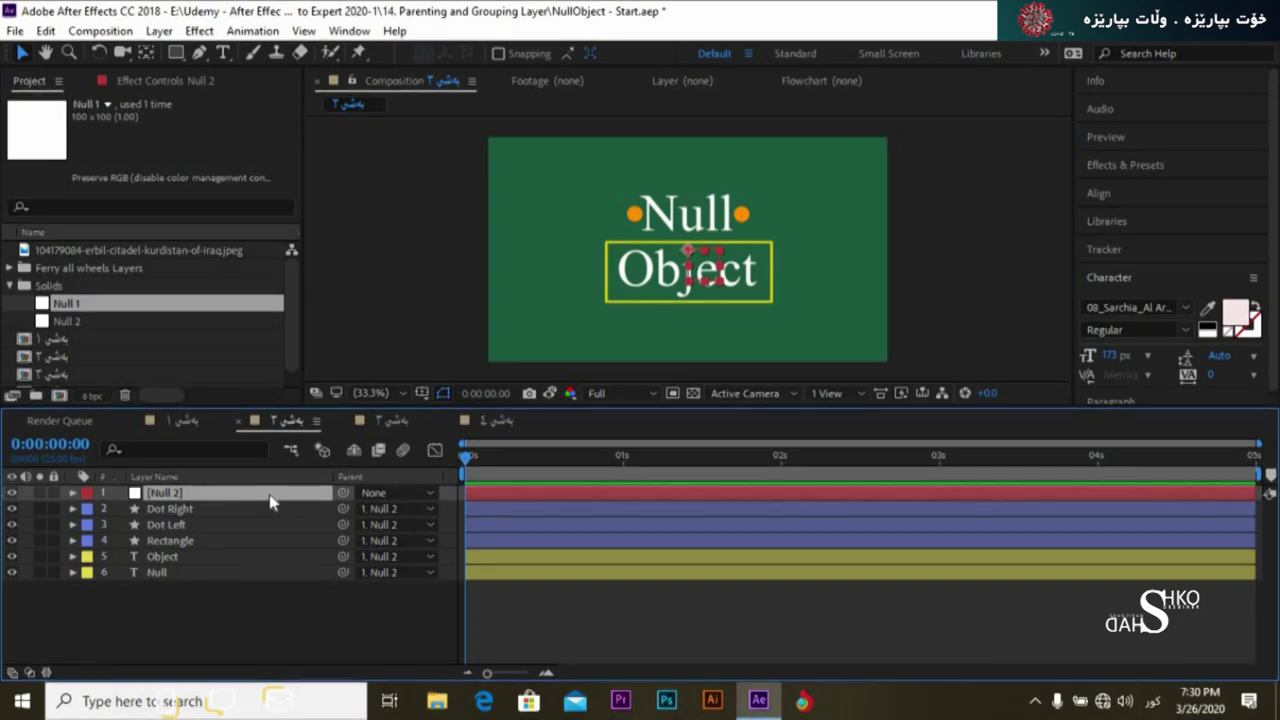
key(p)
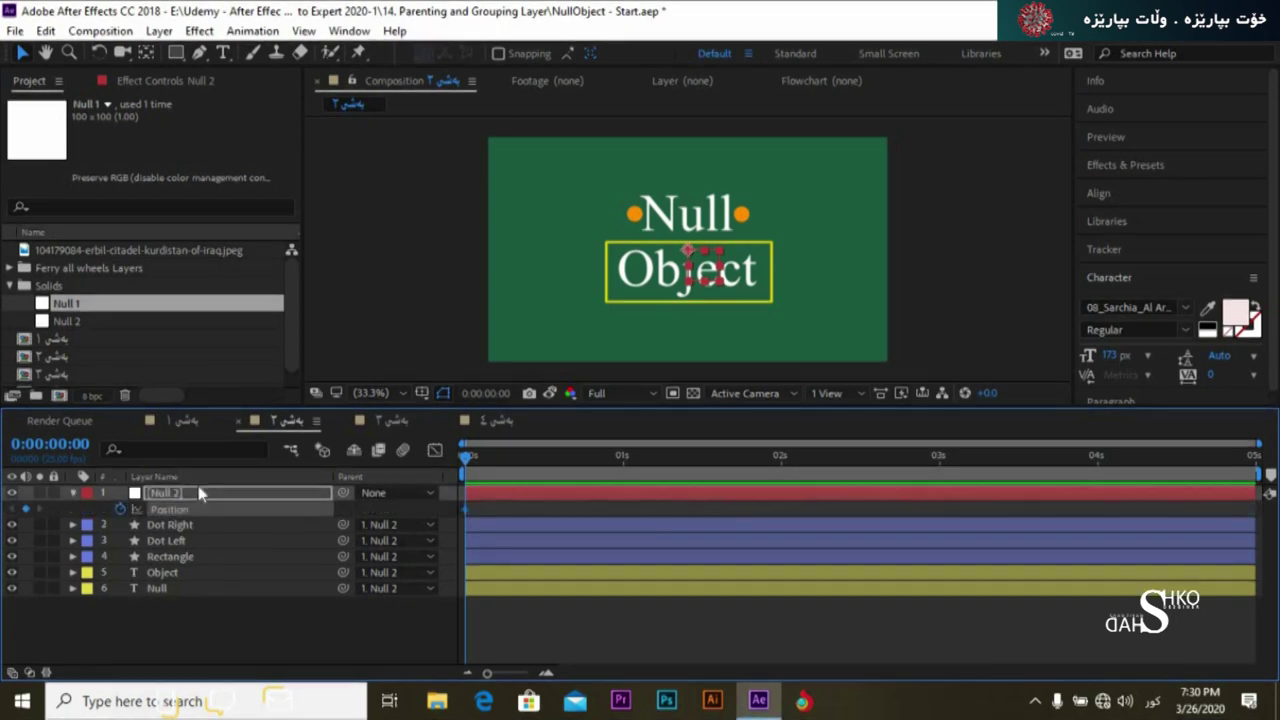
key(r)
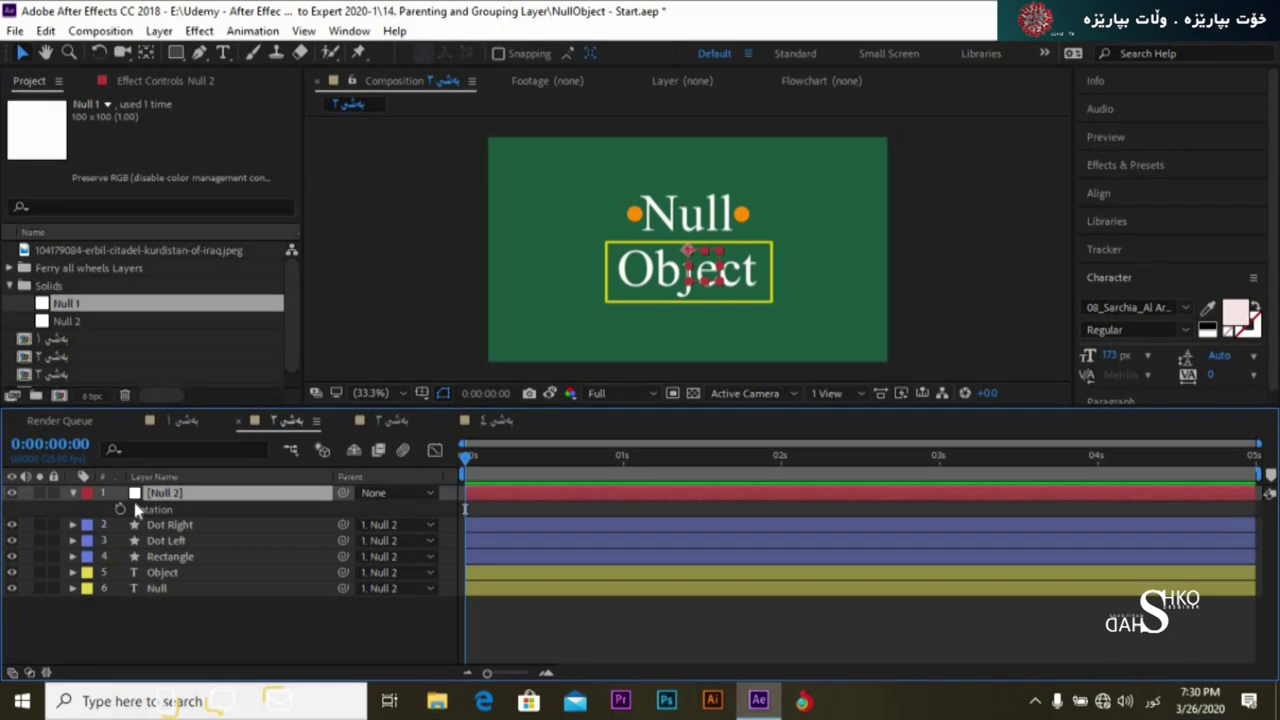
click(120, 508)
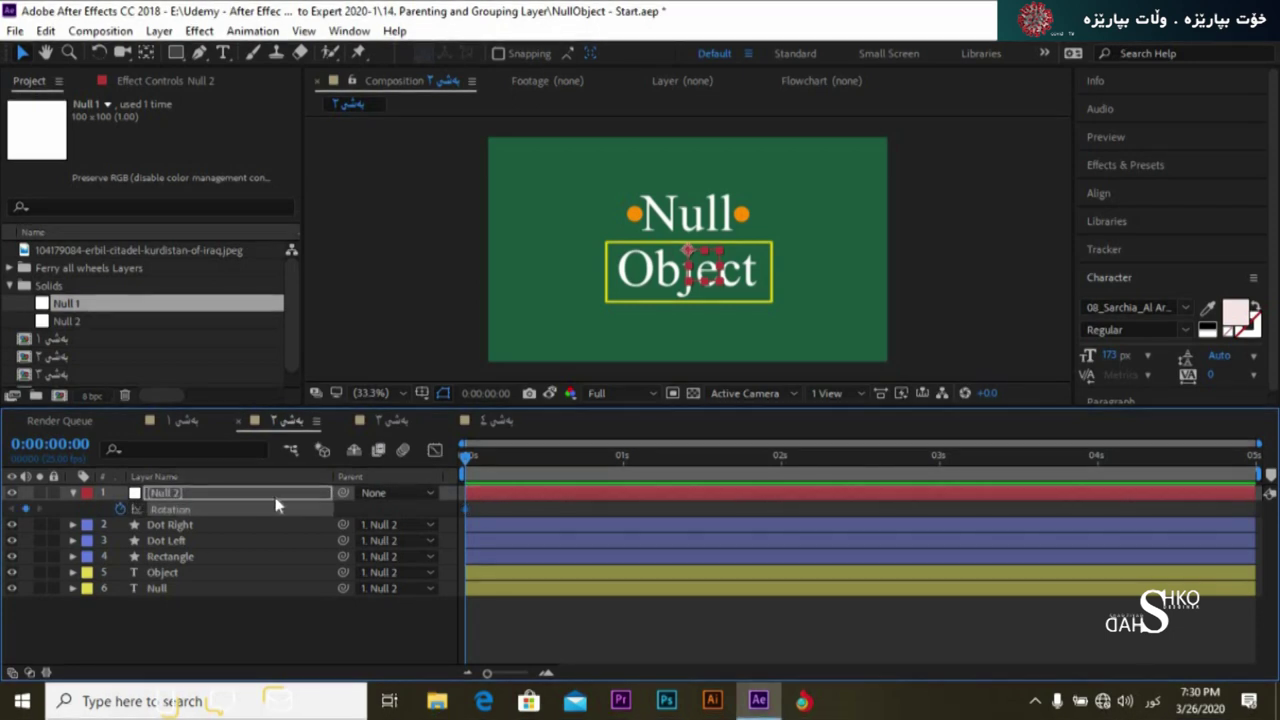
key(s)
click(121, 508)
Display the Position, Scale and Rotation properties of the Null 2 layer together in the timeline.
click(208, 492)
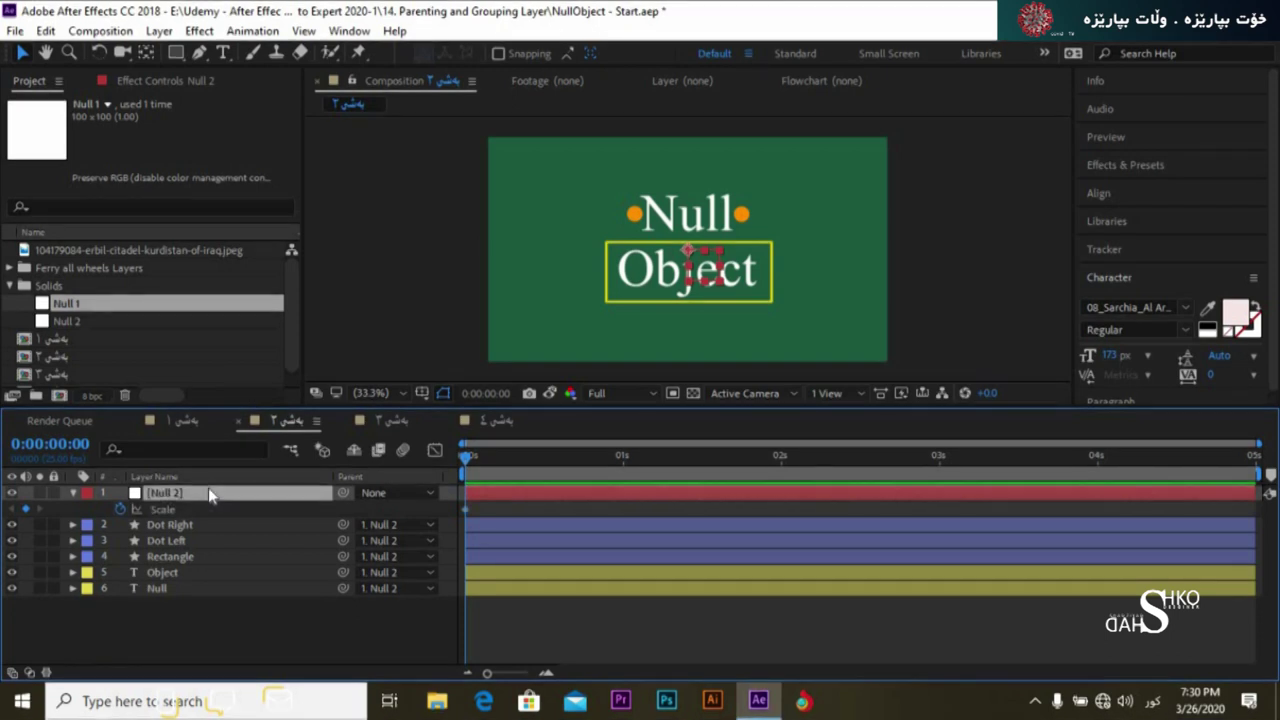
key(p)
key(r)
key(shift+p)
key(shift+s)
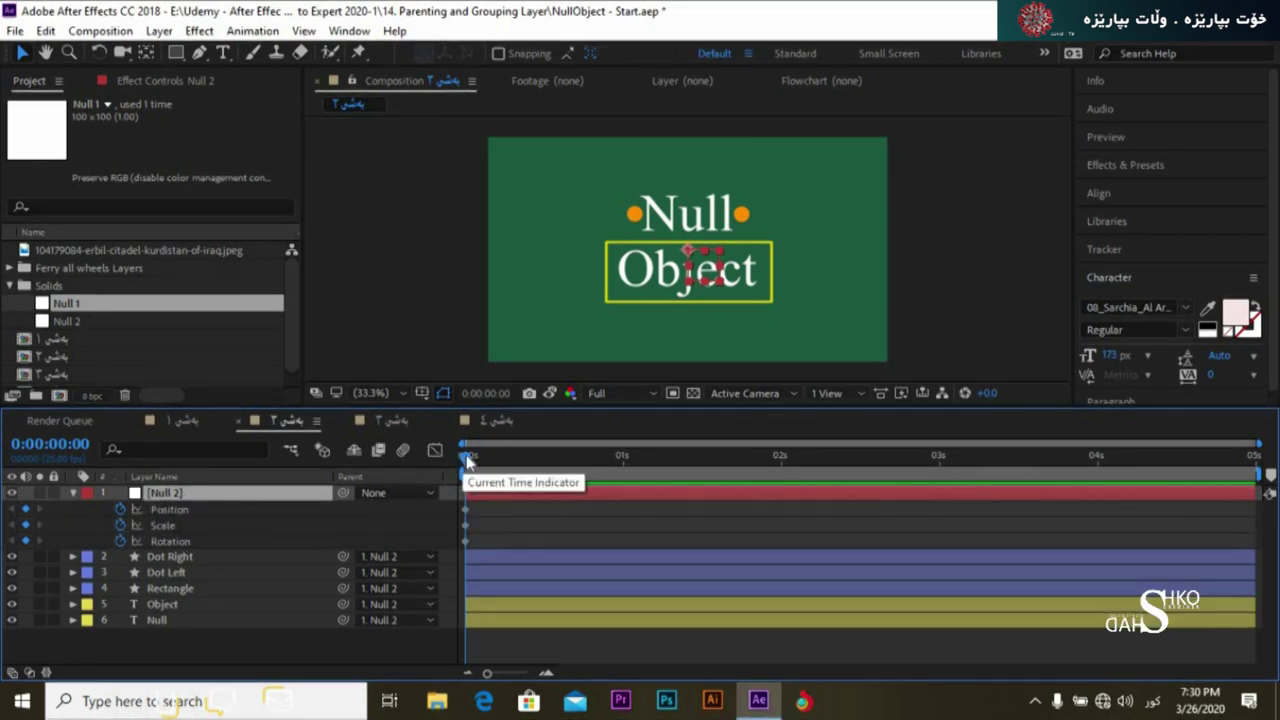
Add a Scale keyframe to the Null 2 layer at 0:00:01:00.
drag(466, 455, 623, 472)
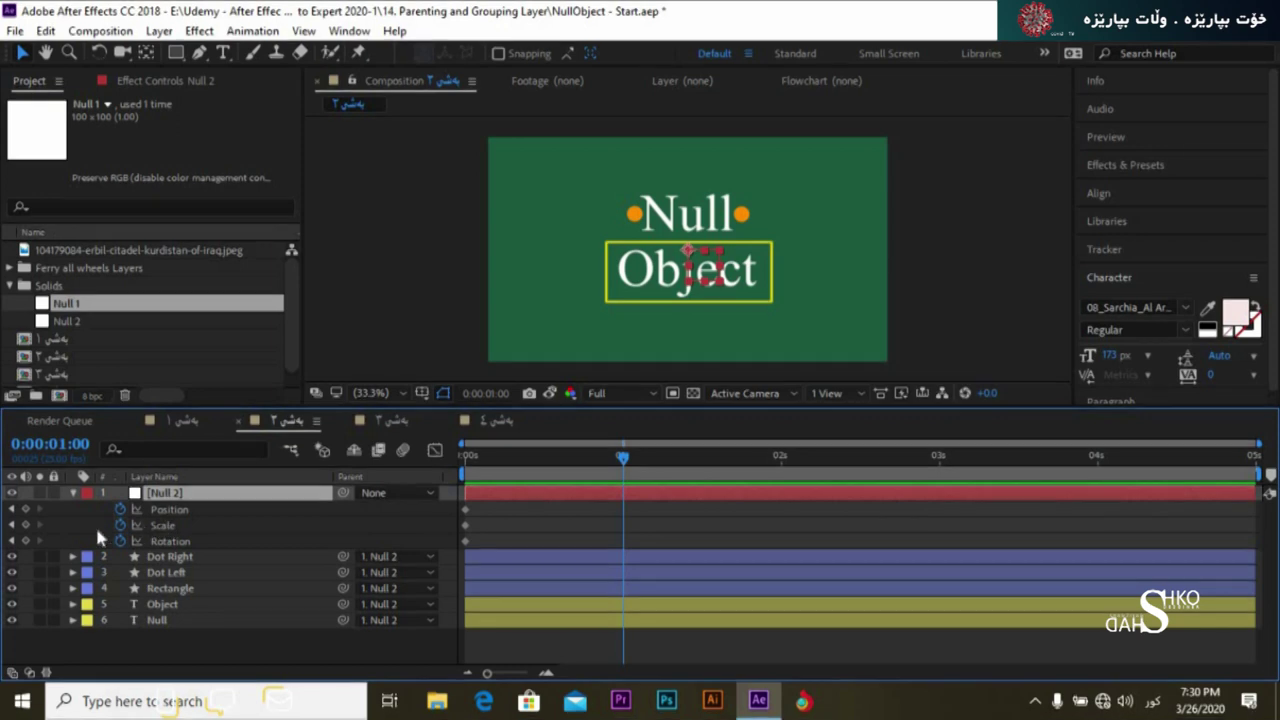
click(26, 525)
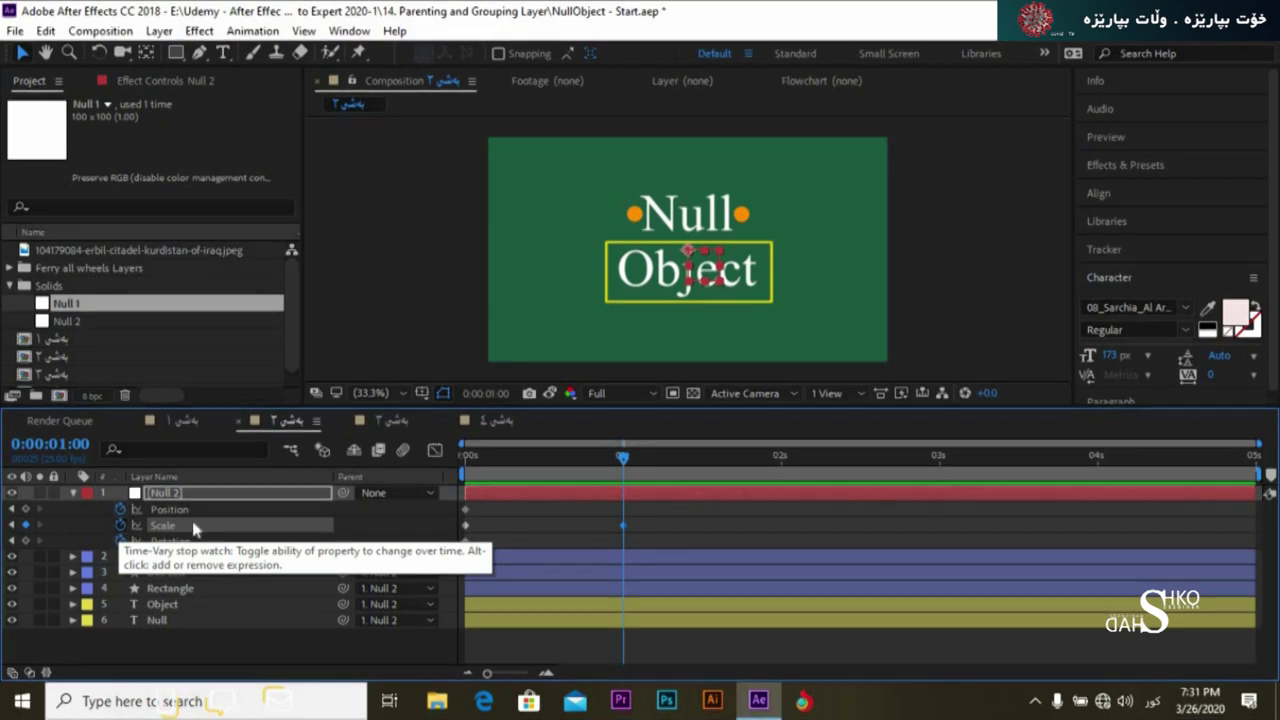
mouse_move(624, 462)
mouse_down()
mouse_move(706, 466)
mouse_move(623, 476)
mouse_up()
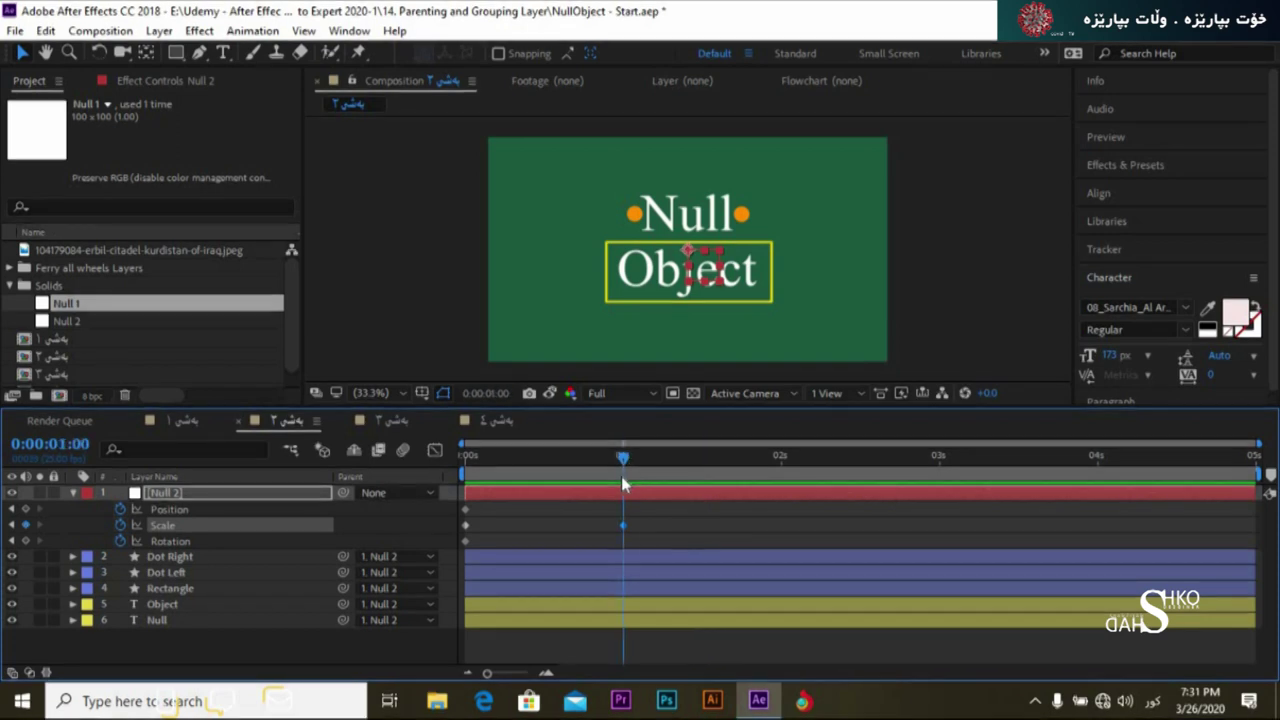
Inspect the keyframed properties of Null 2 and the Scale property of Dot Right, collapsing both layers again.
click(215, 500)
key(u)
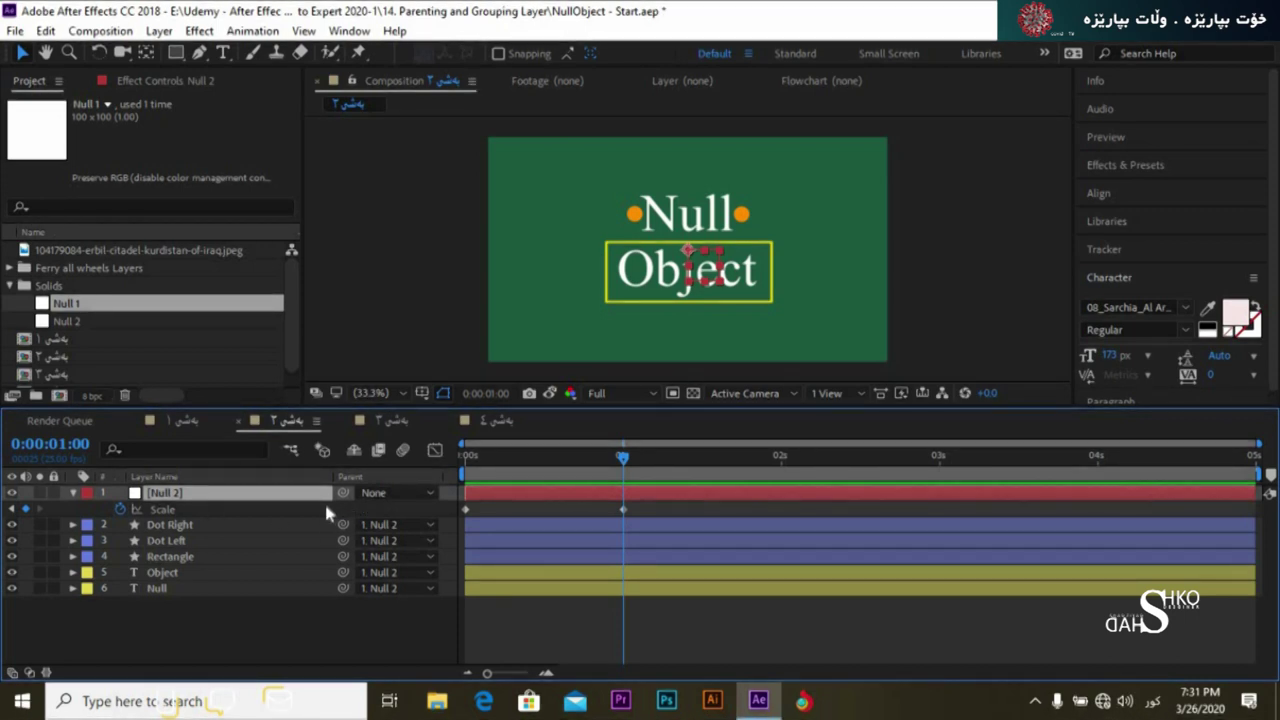
key(u)
click(72, 493)
click(72, 493)
click(170, 509)
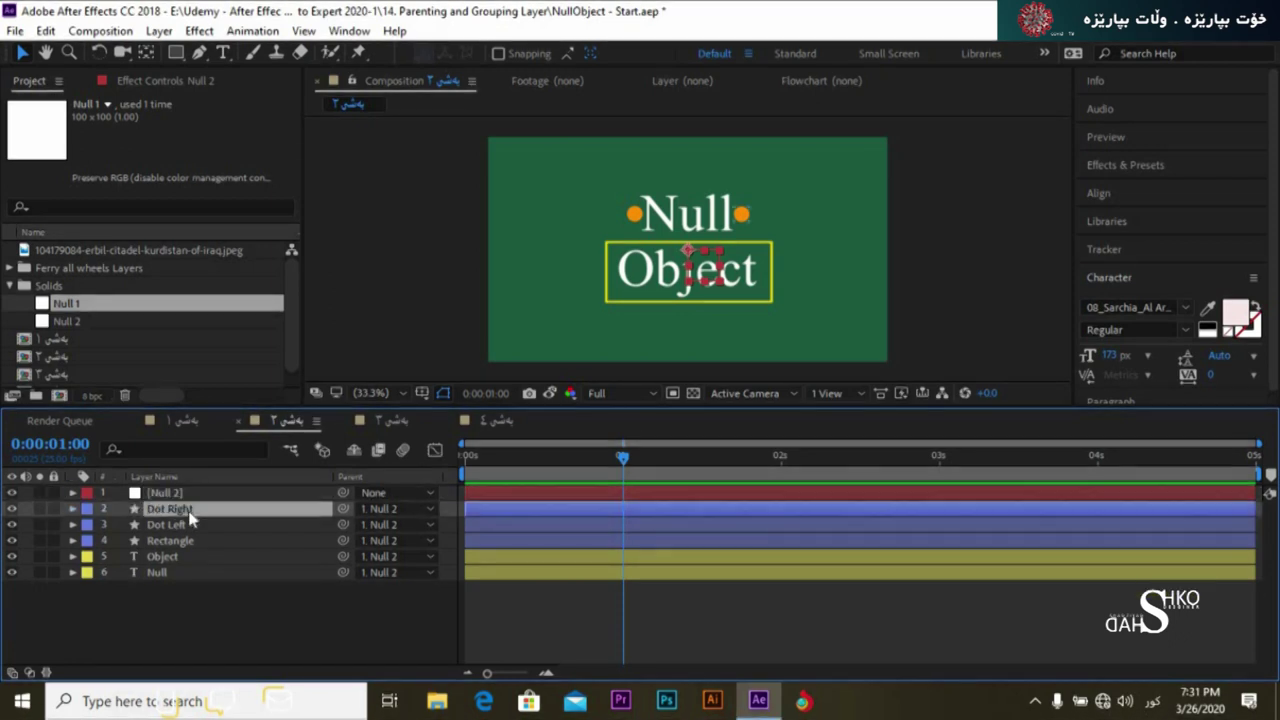
key(s)
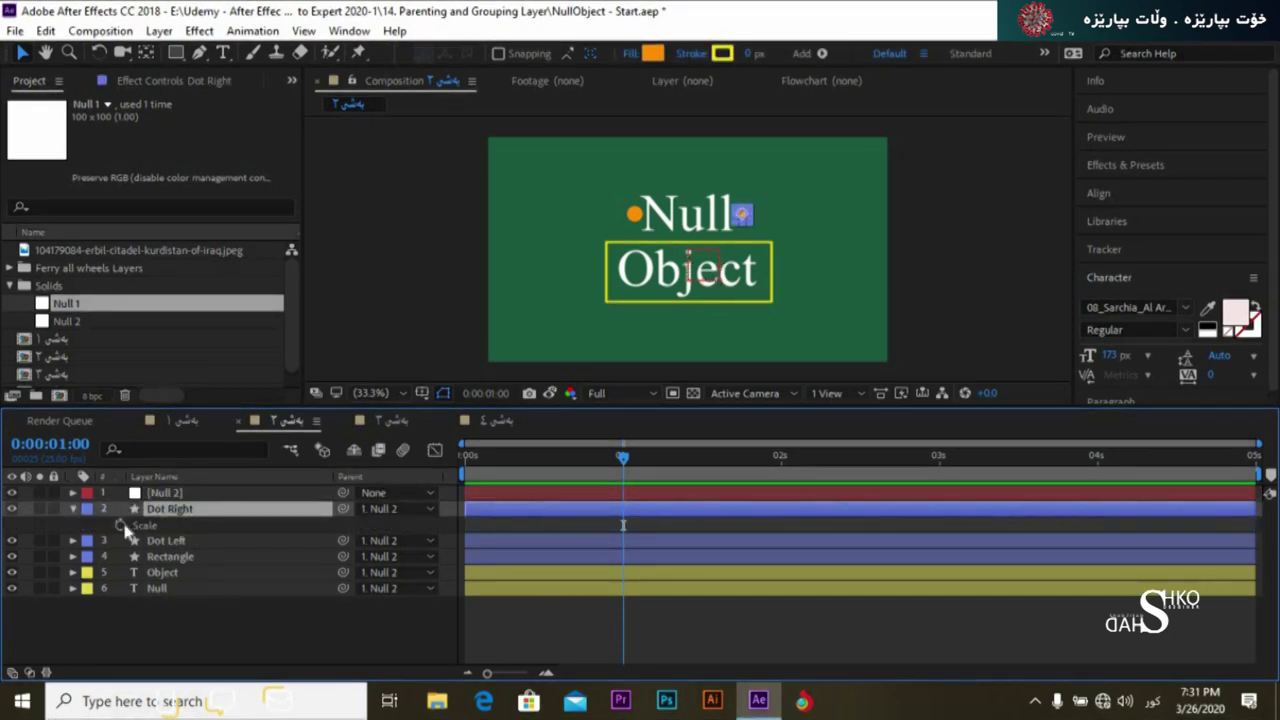
key(s)
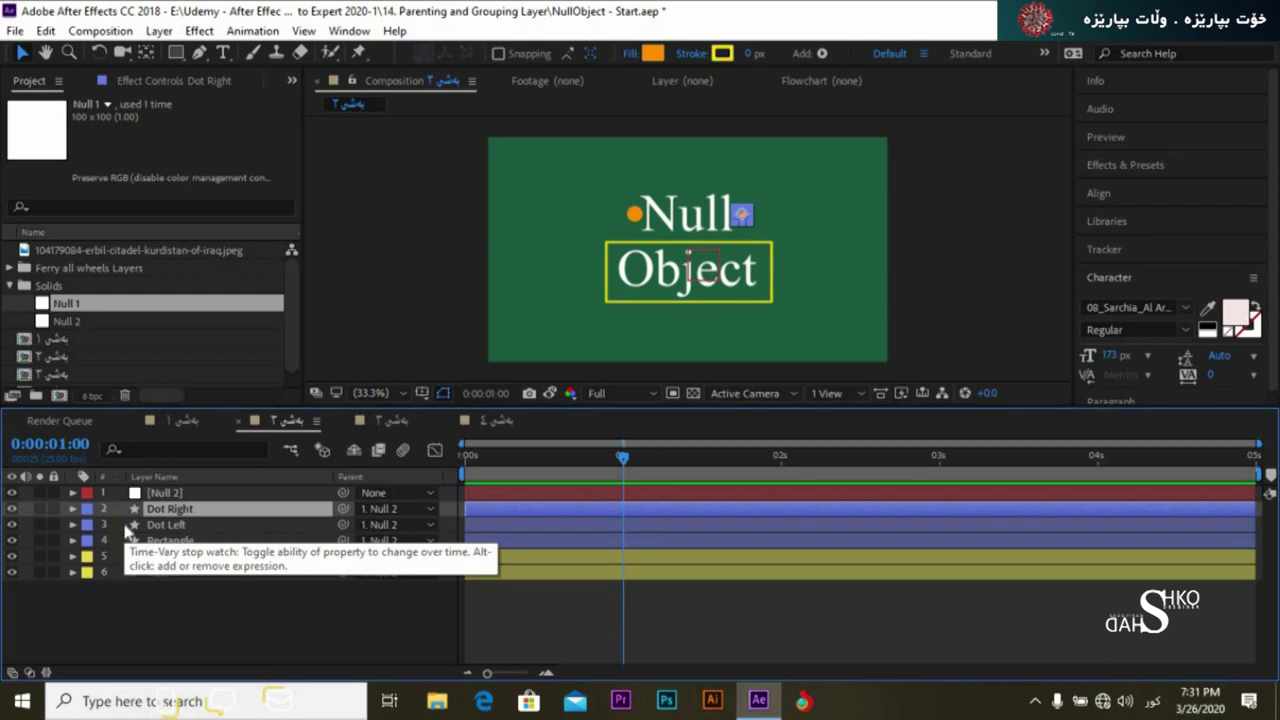
Show the layer switches columns so property values can be read, check Dot Right's Scale and collapse it again.
click(12, 673)
key(s)
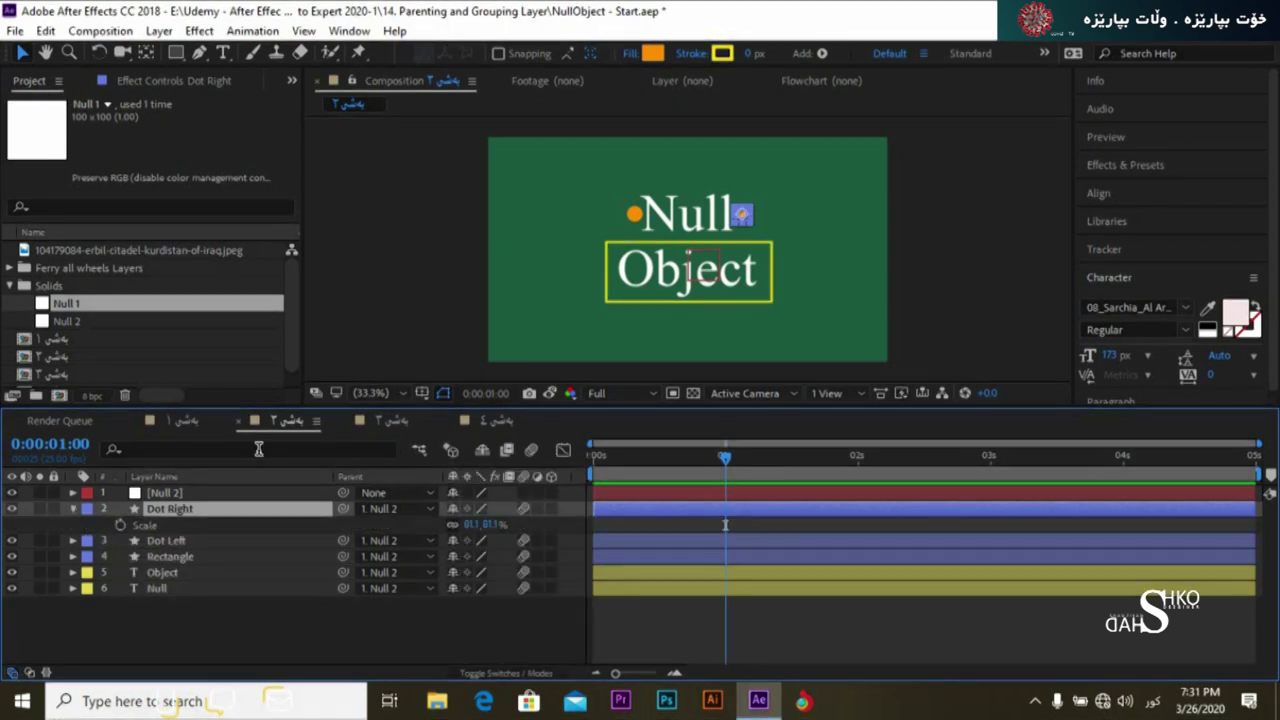
key(s)
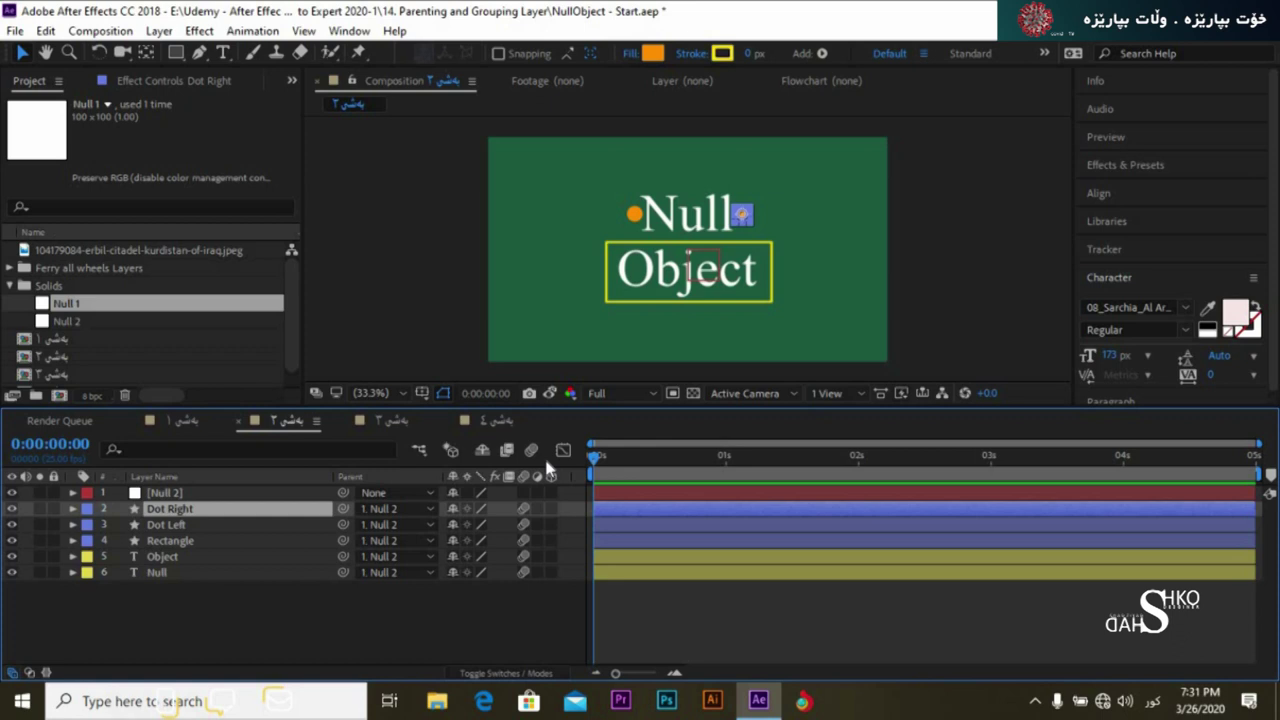
Reveal Position, Scale and Rotation of the Null 2 layer and move the current time to 0:00:01:00.
click(176, 495)
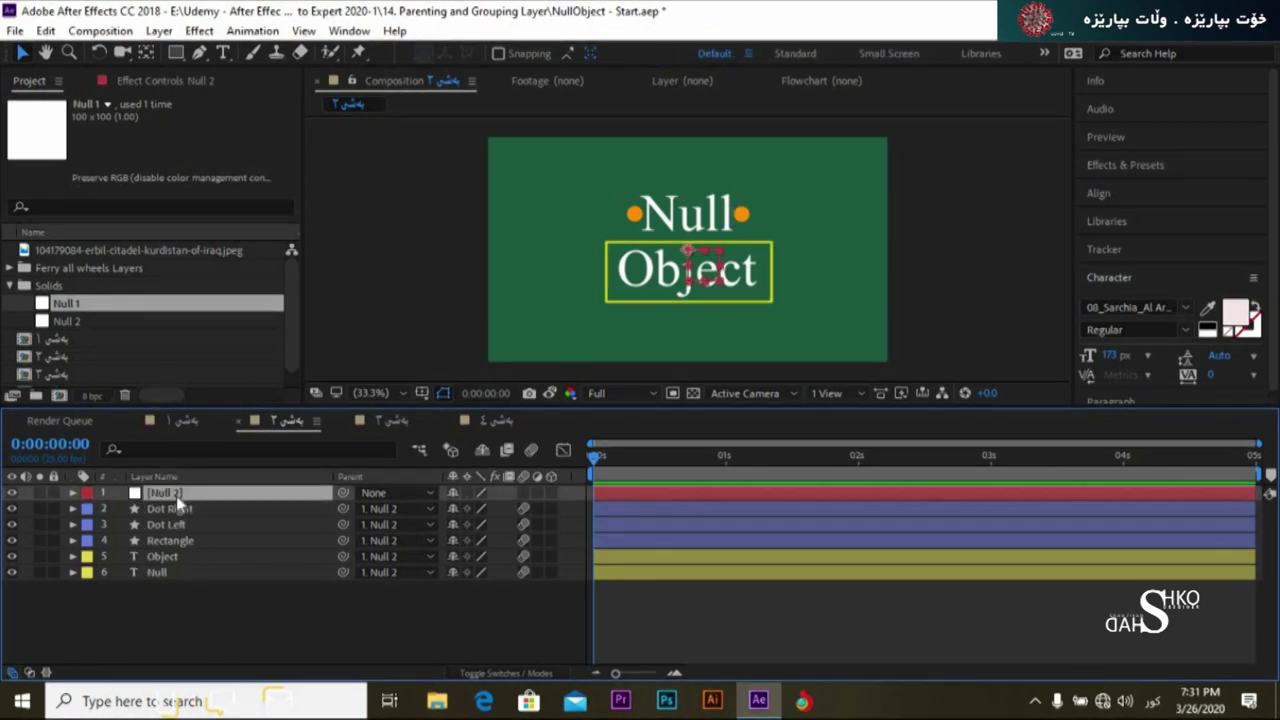
key(s)
drag(598, 458, 673, 458)
click(731, 468)
click(726, 471)
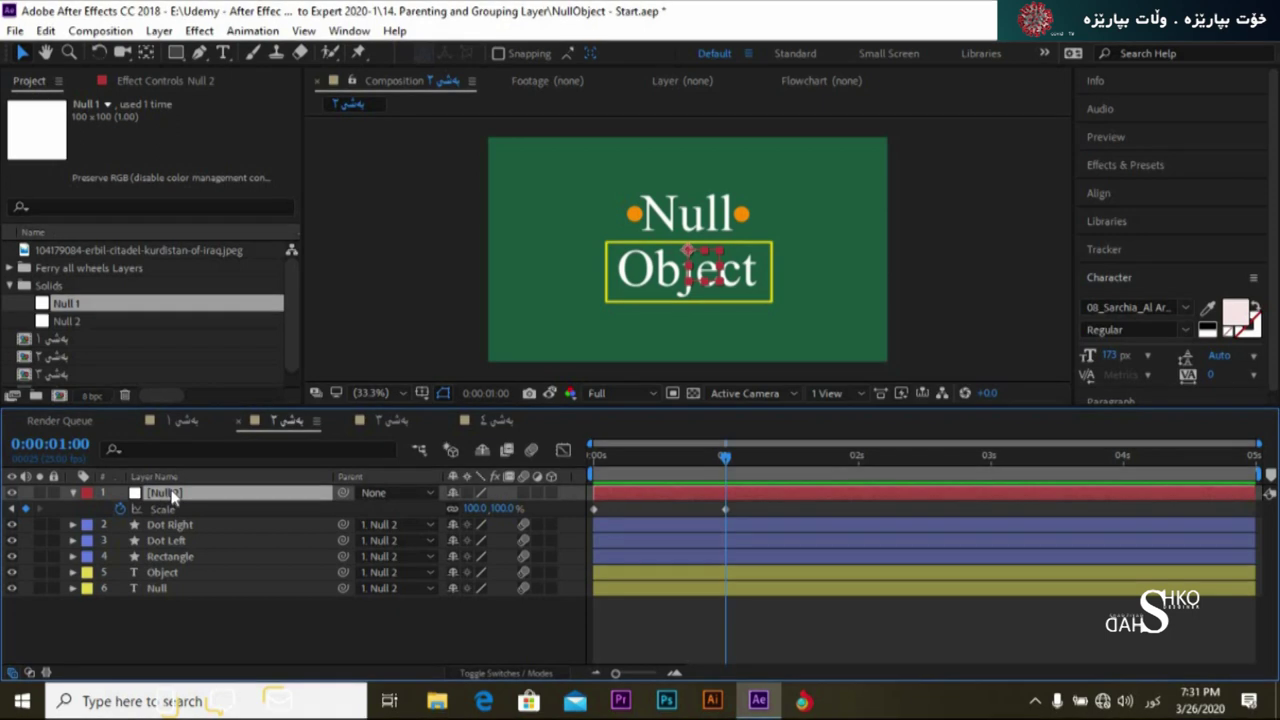
key(shift+p)
key(shift+r)
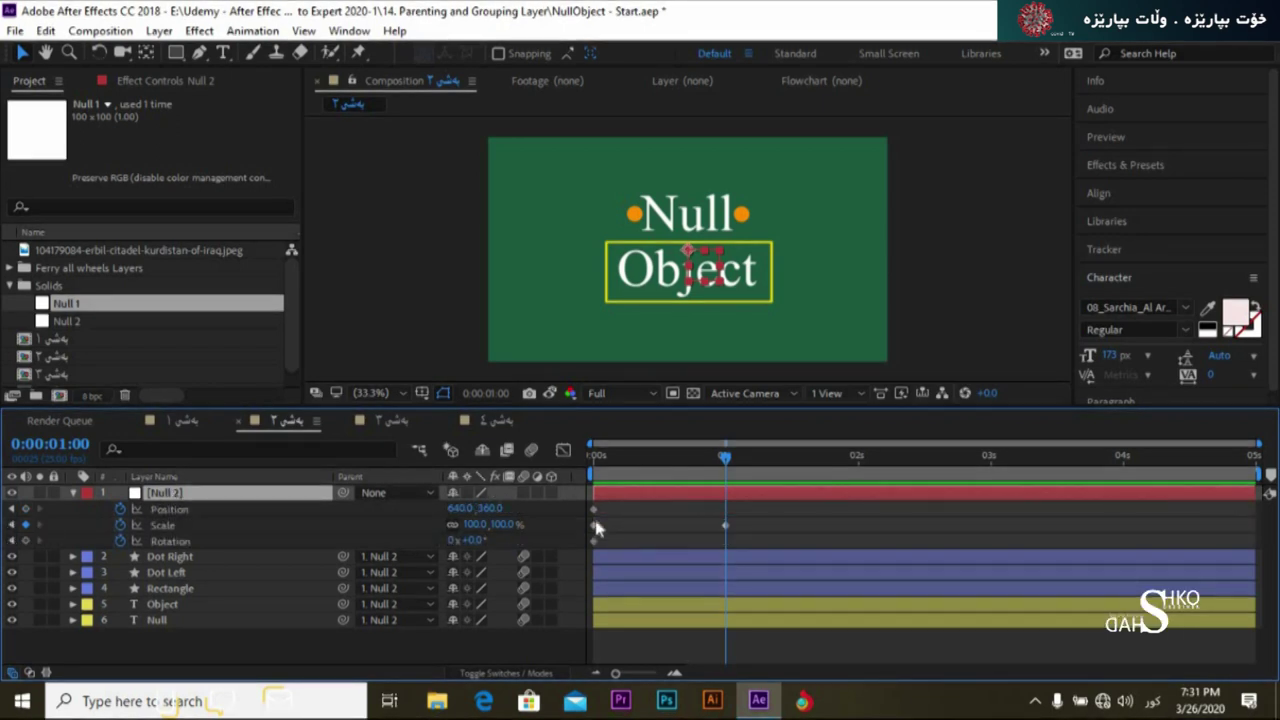
Recreate the Null 2 layer's Scale keyframe at 0:00:01:00 and set its Scale to 51%.
click(713, 457)
drag(711, 456, 724, 452)
click(731, 460)
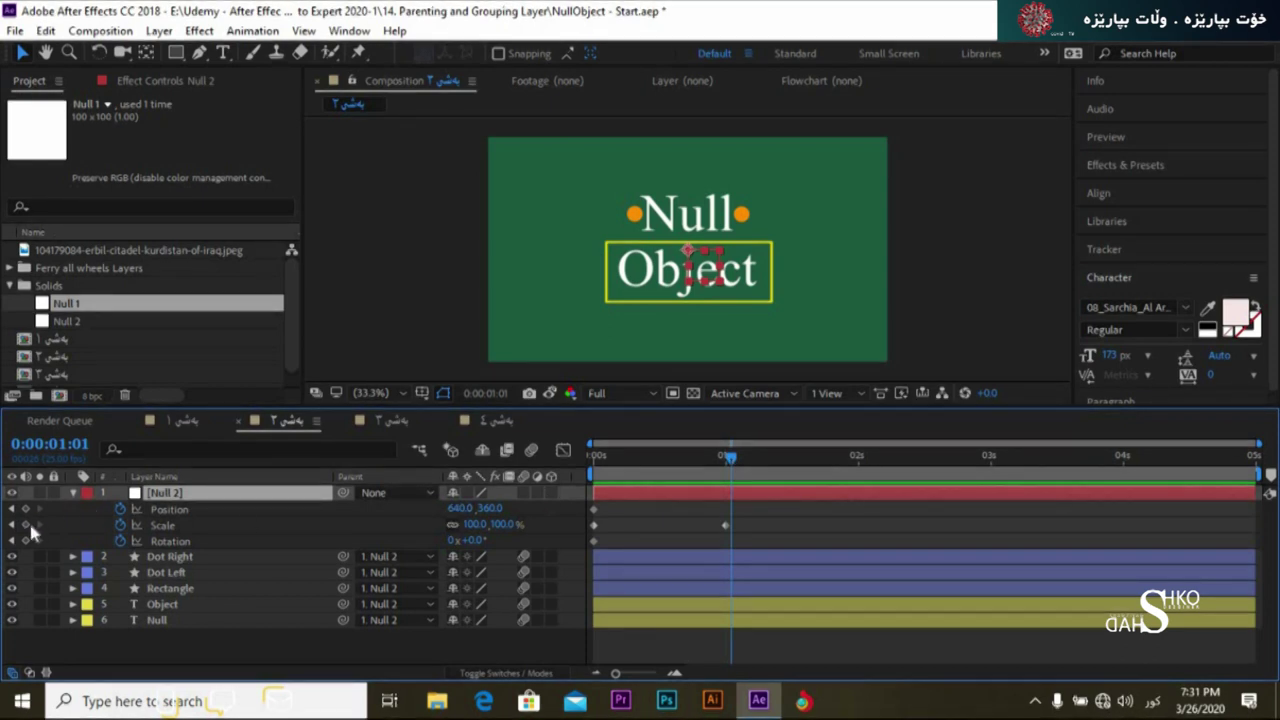
key(Page_Up)
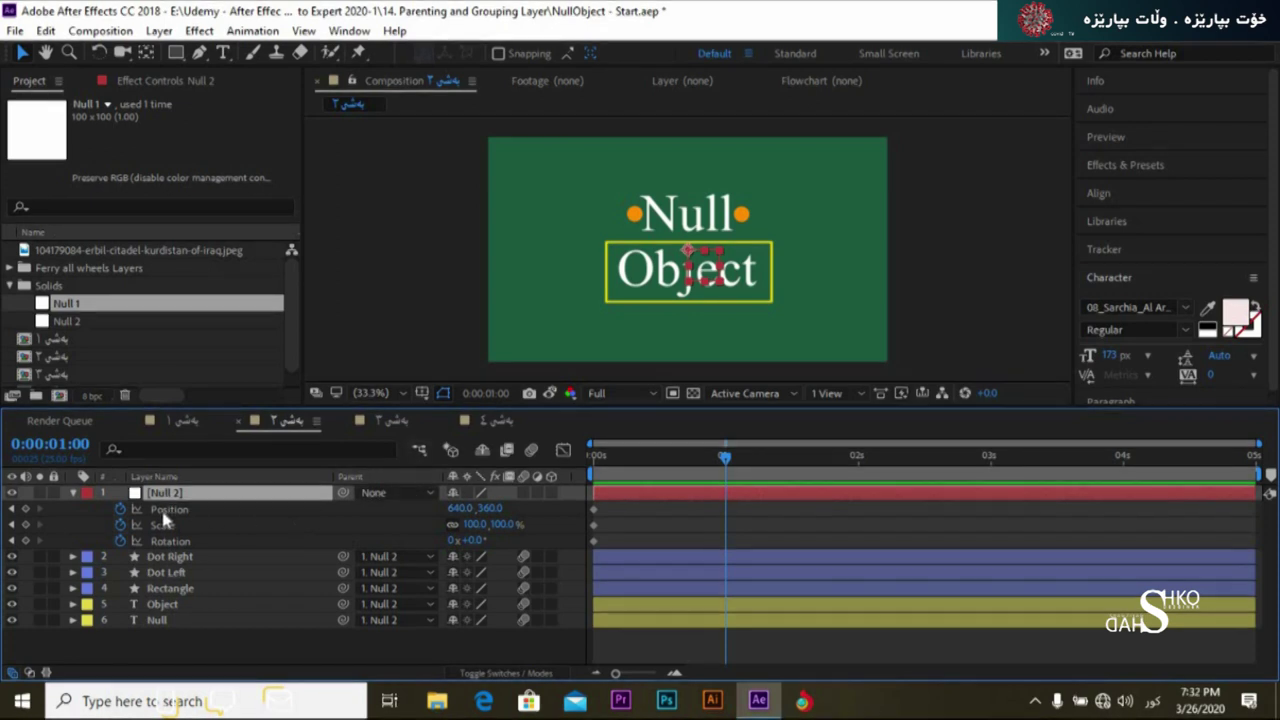
click(25, 524)
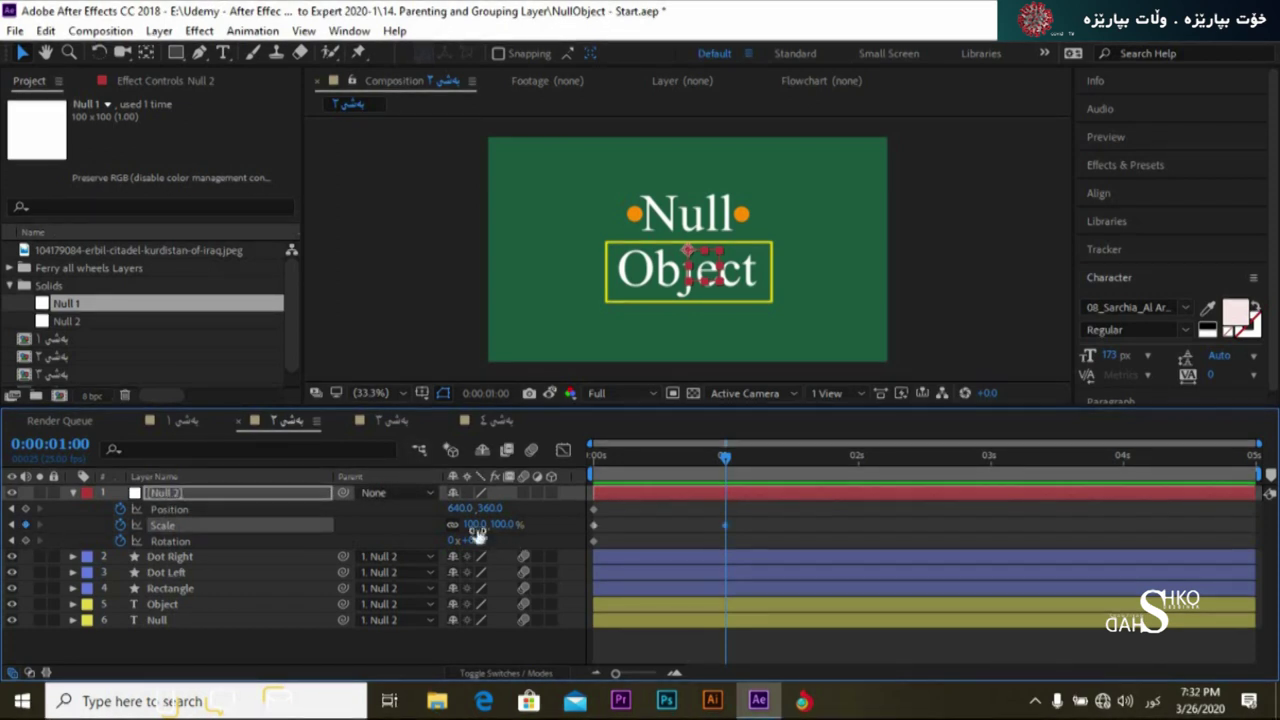
drag(466, 525, 421, 526)
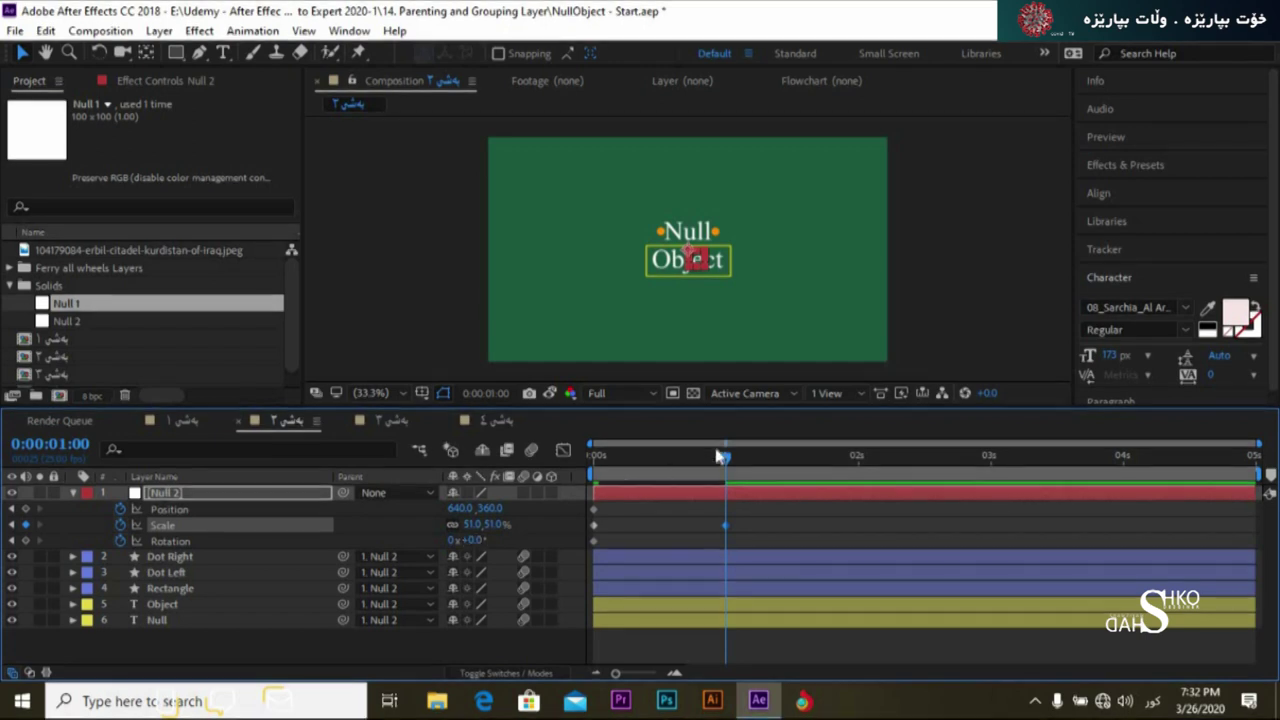
At 0:00:02:01, keyframe Null 2's horizontal position to 178 and its Rotation to 90°.
drag(725, 457, 865, 484)
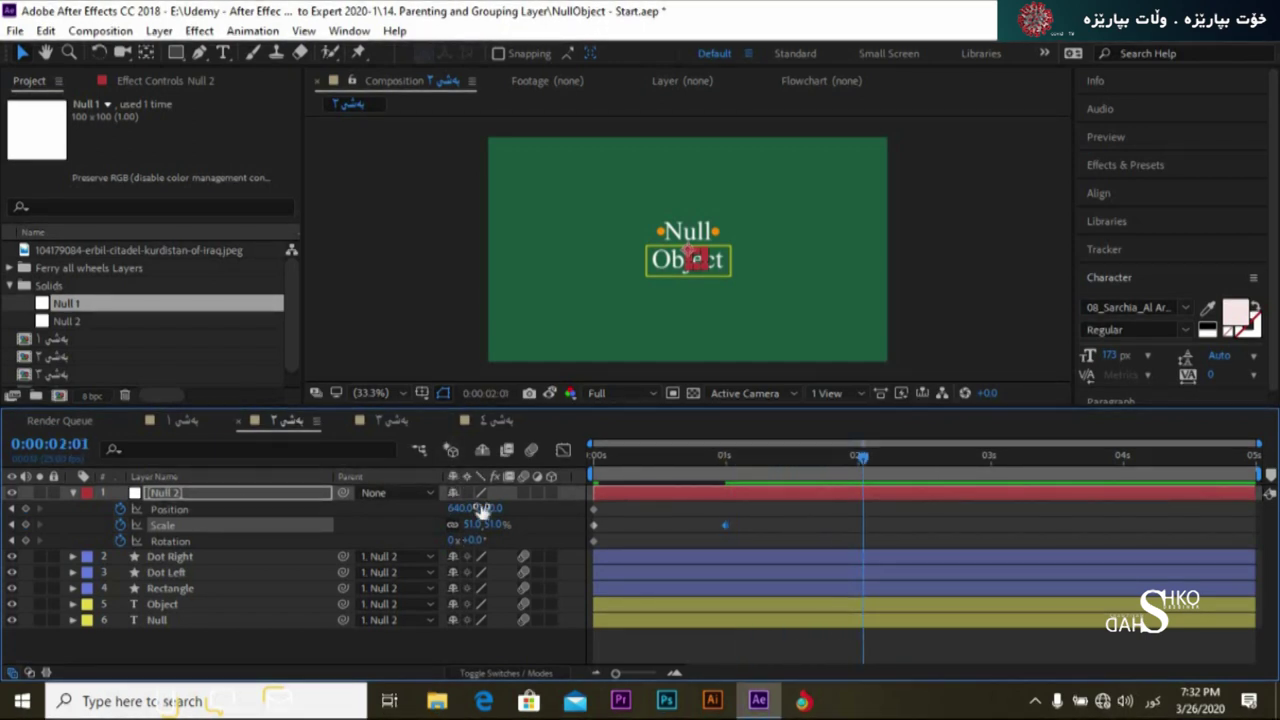
drag(455, 510, 30, 538)
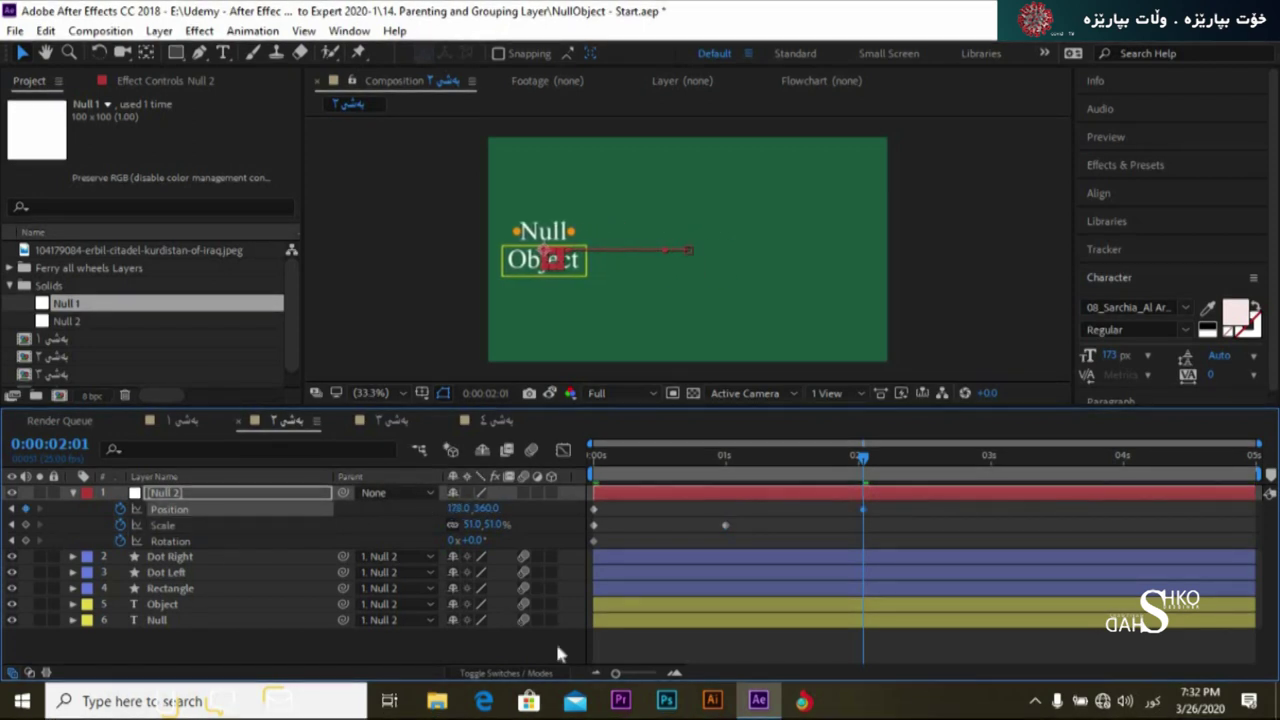
drag(472, 540, 562, 548)
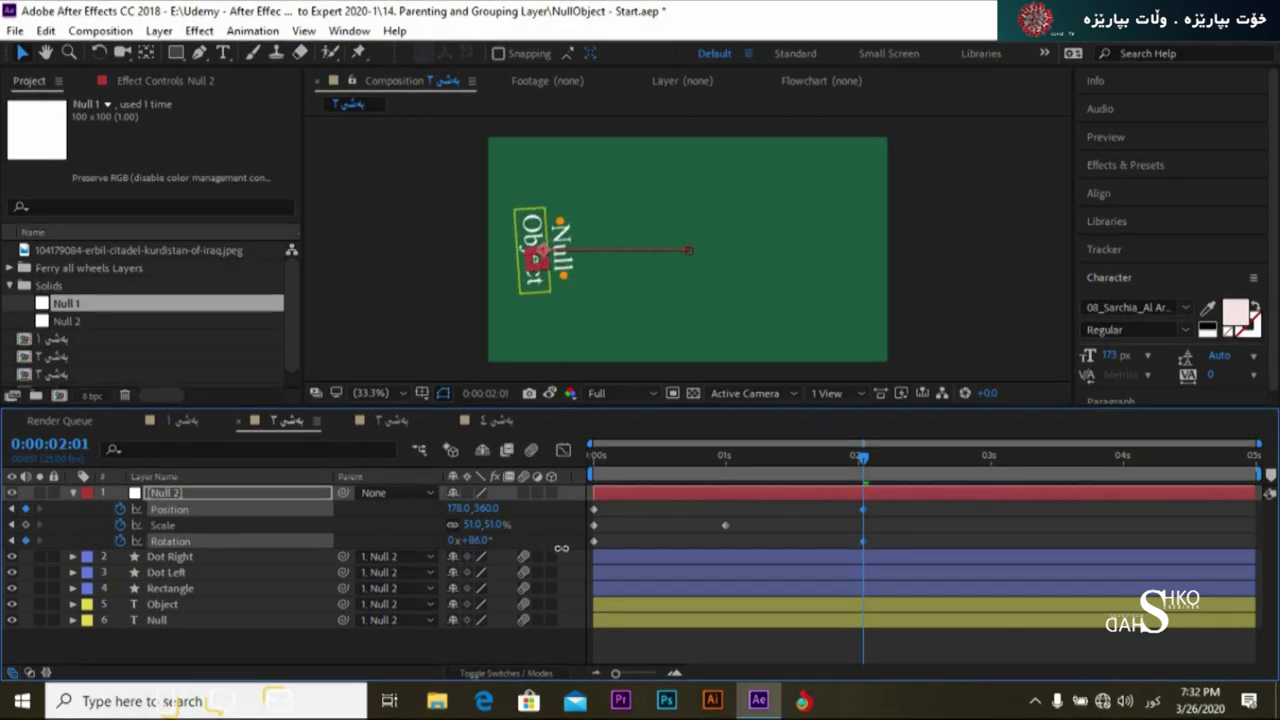
At 0:00:03:00, keyframe Null 2's horizontal position to 632, bringing the title back near the frame's centre.
click(922, 457)
click(988, 460)
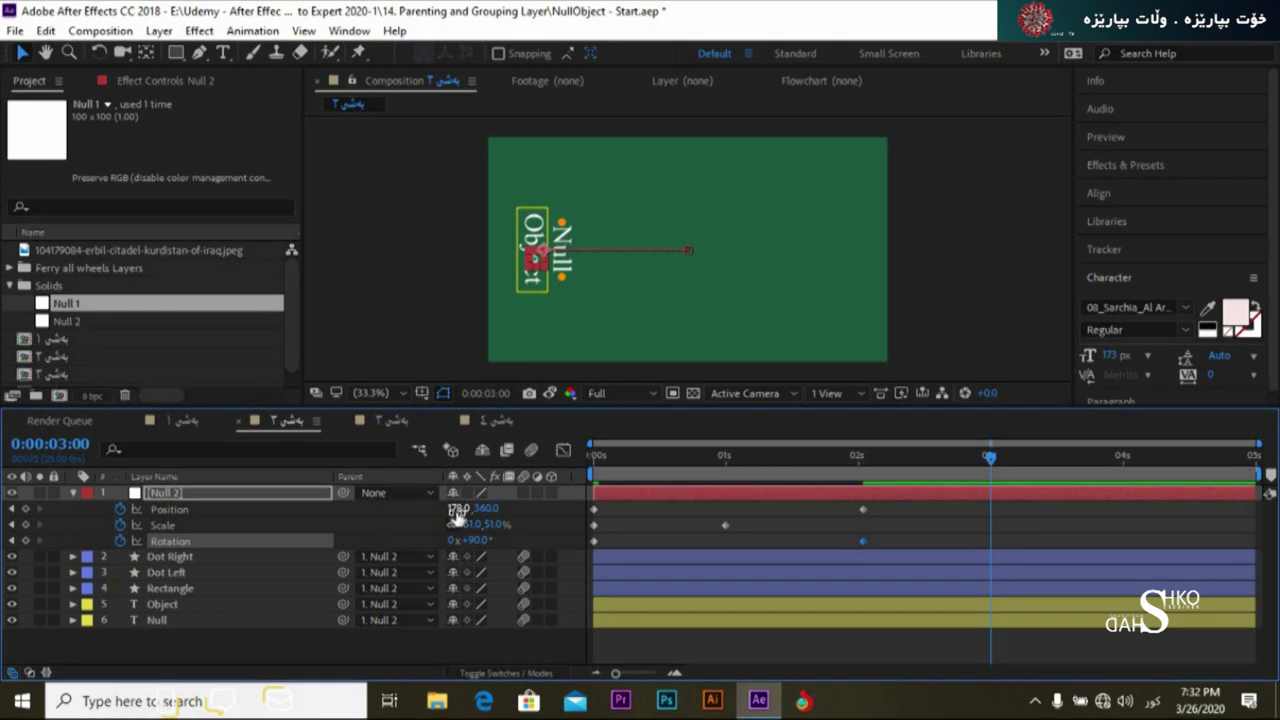
drag(456, 508, 836, 467)
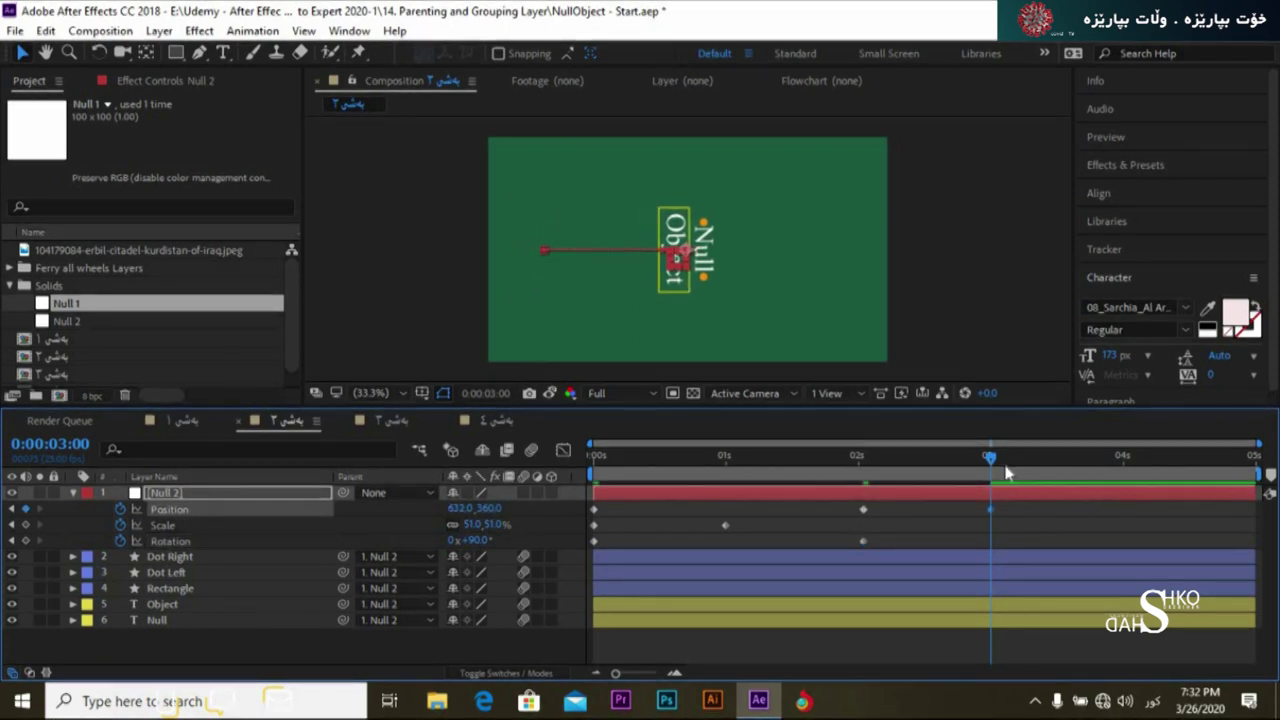
At 0:00:04:01, keyframe Null 2's horizontal position to 1378, moving the title out of the frame.
drag(1087, 468, 1127, 462)
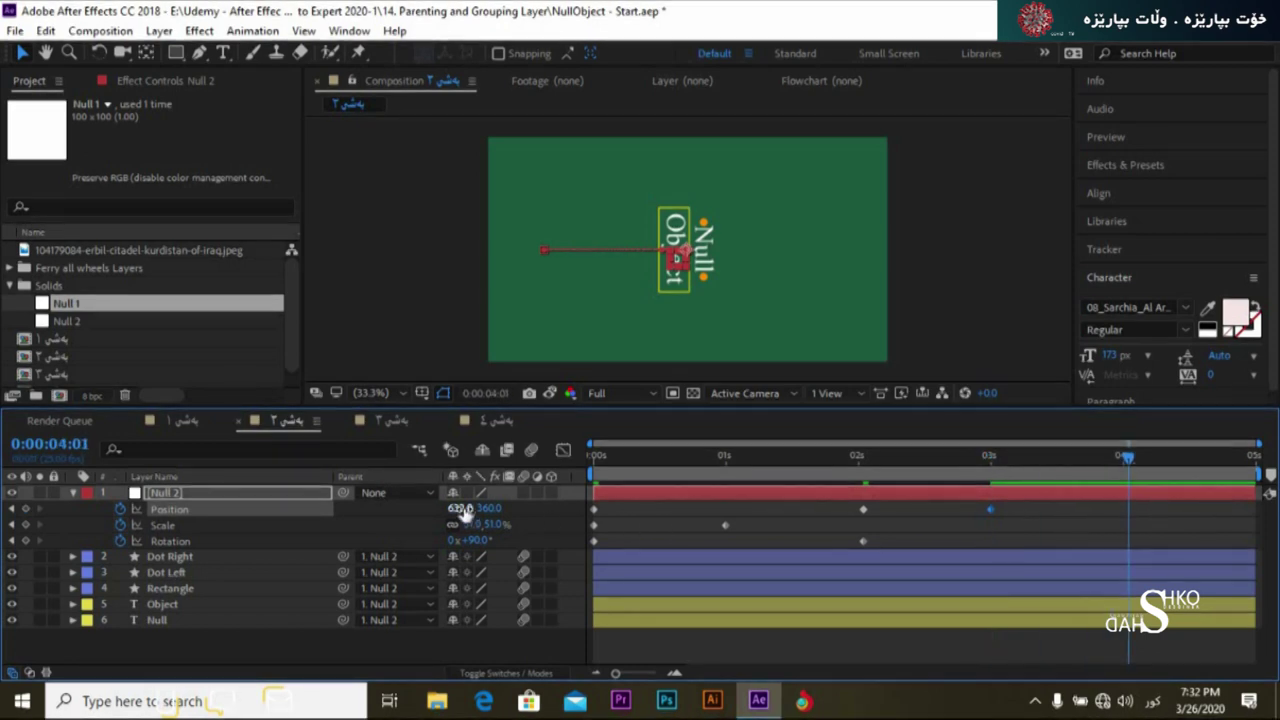
drag(466, 508, 771, 508)
drag(950, 500, 1010, 500)
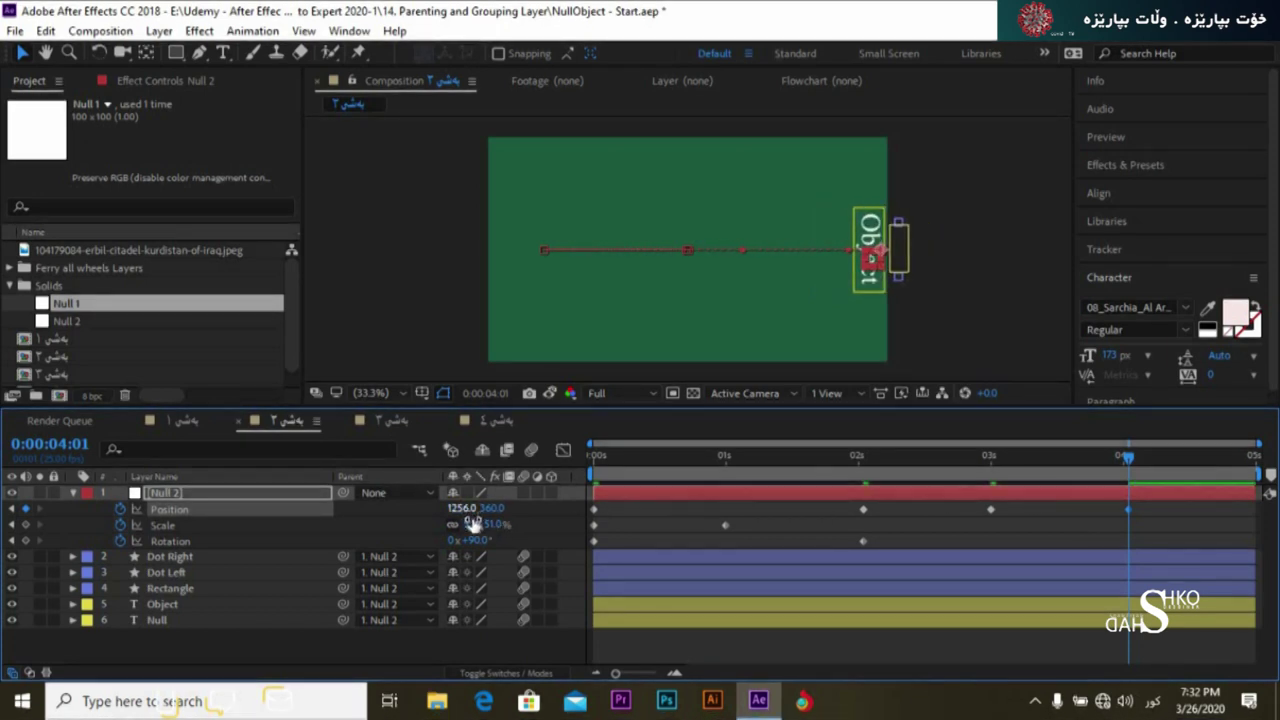
drag(492, 510, 560, 538)
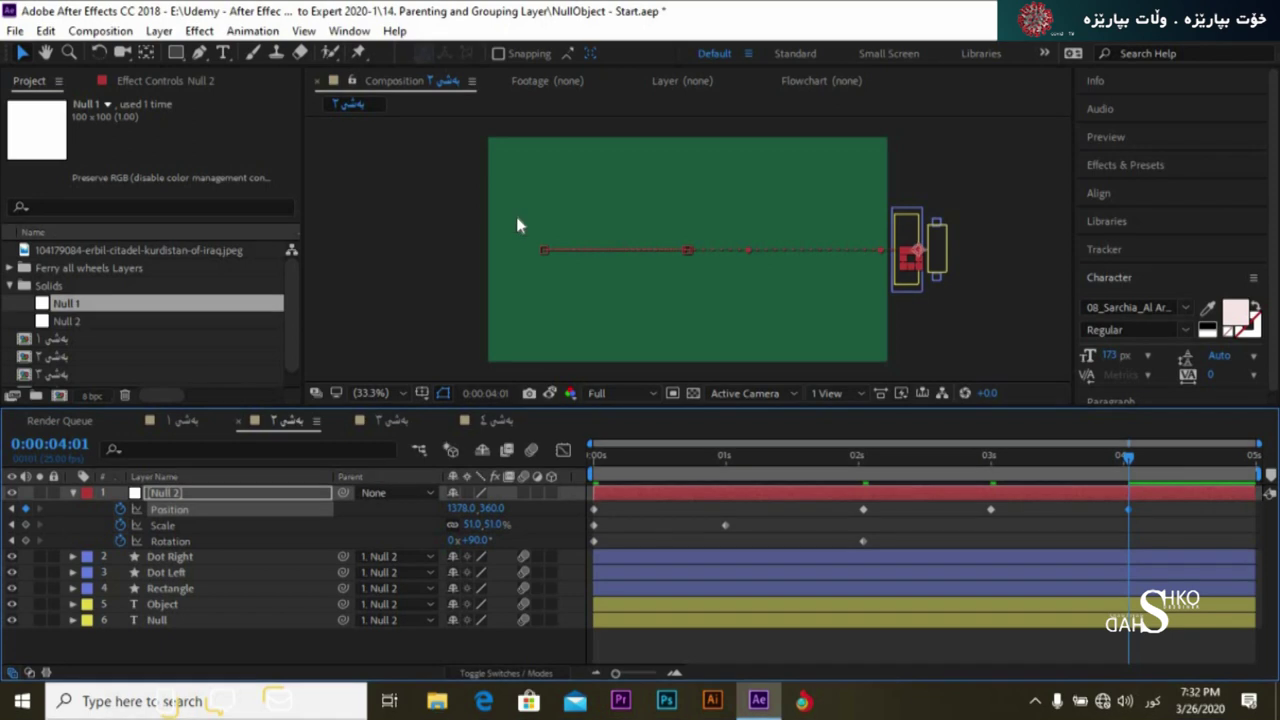
At 0:00:04:01, keyframe Null 2's Rotation to 0°.
click(472, 540)
text(-)
key(super+space)
text(0)
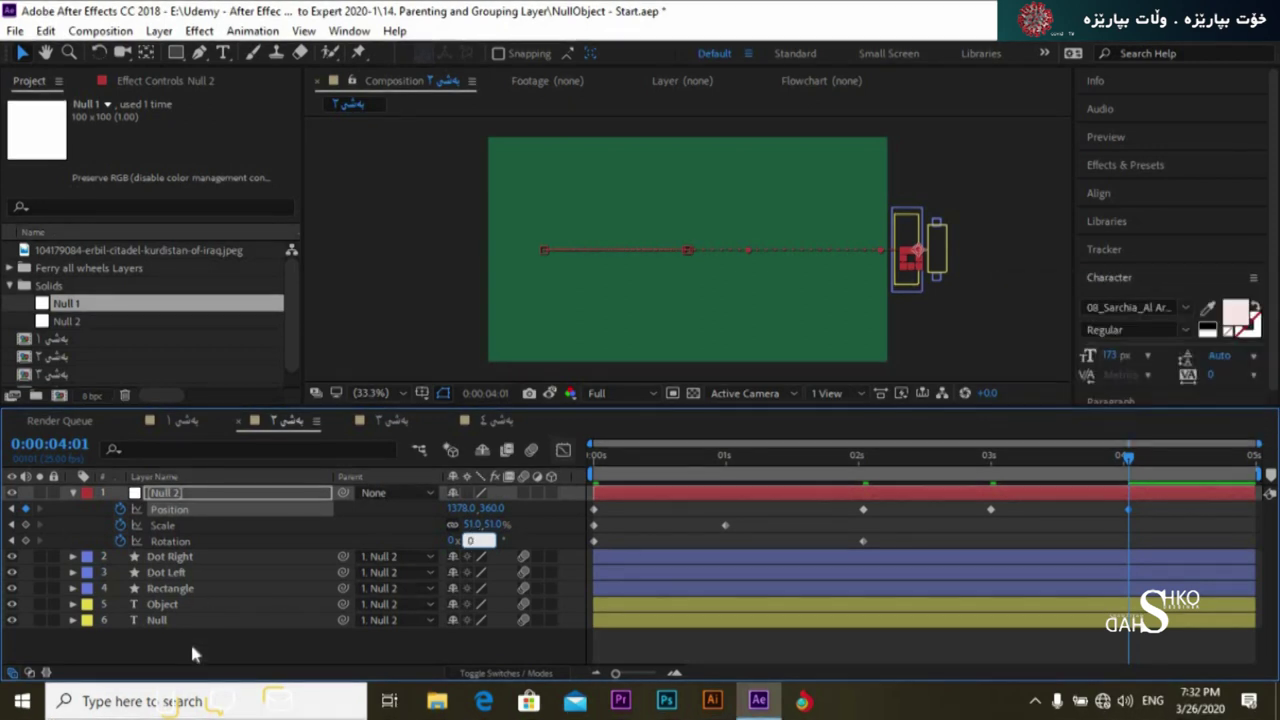
click(190, 641)
Collapse the Null 2 layer and preview the title animation, finishing with the playhead at 0:00:00:00.
click(72, 492)
drag(1127, 456, 747, 456)
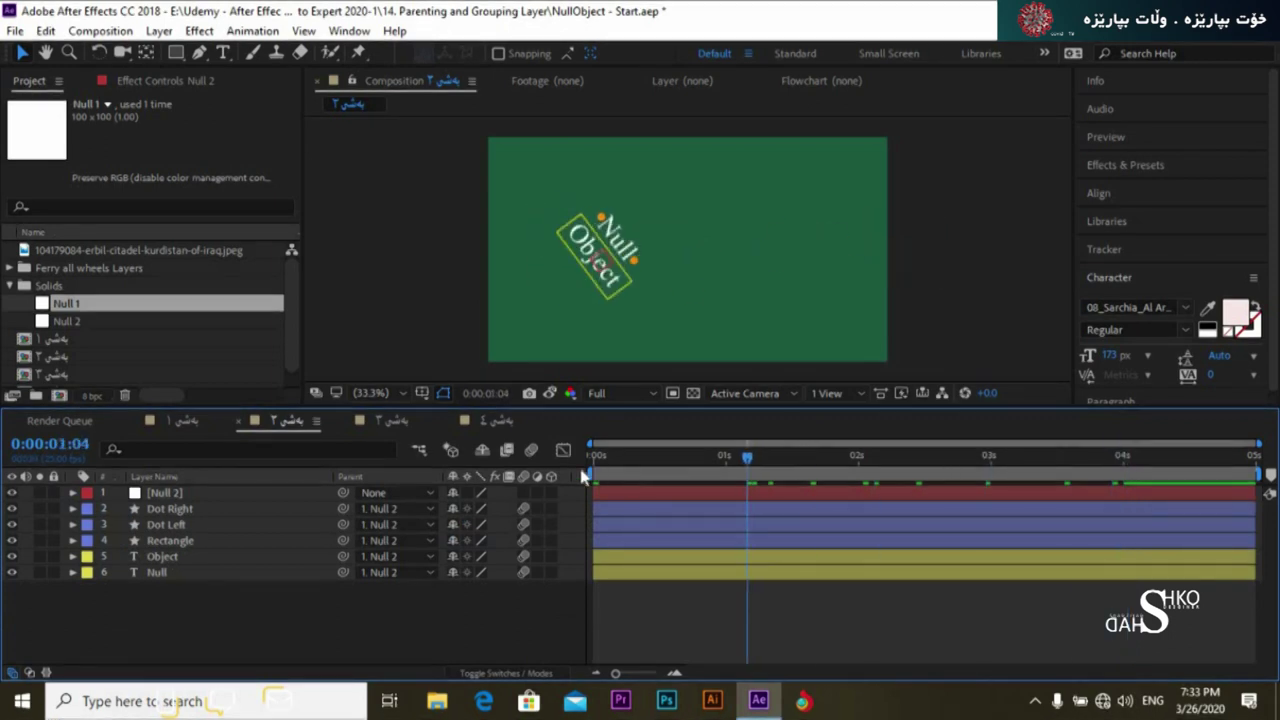
key(space)
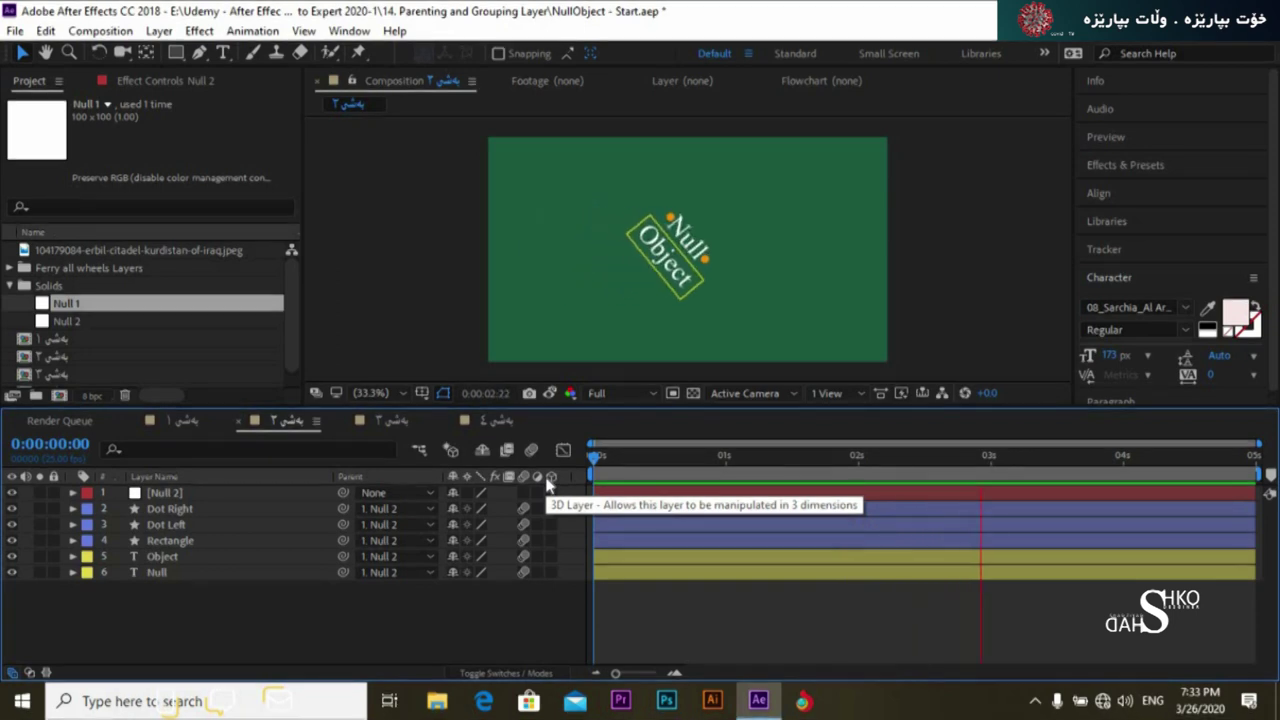
click(1140, 455)
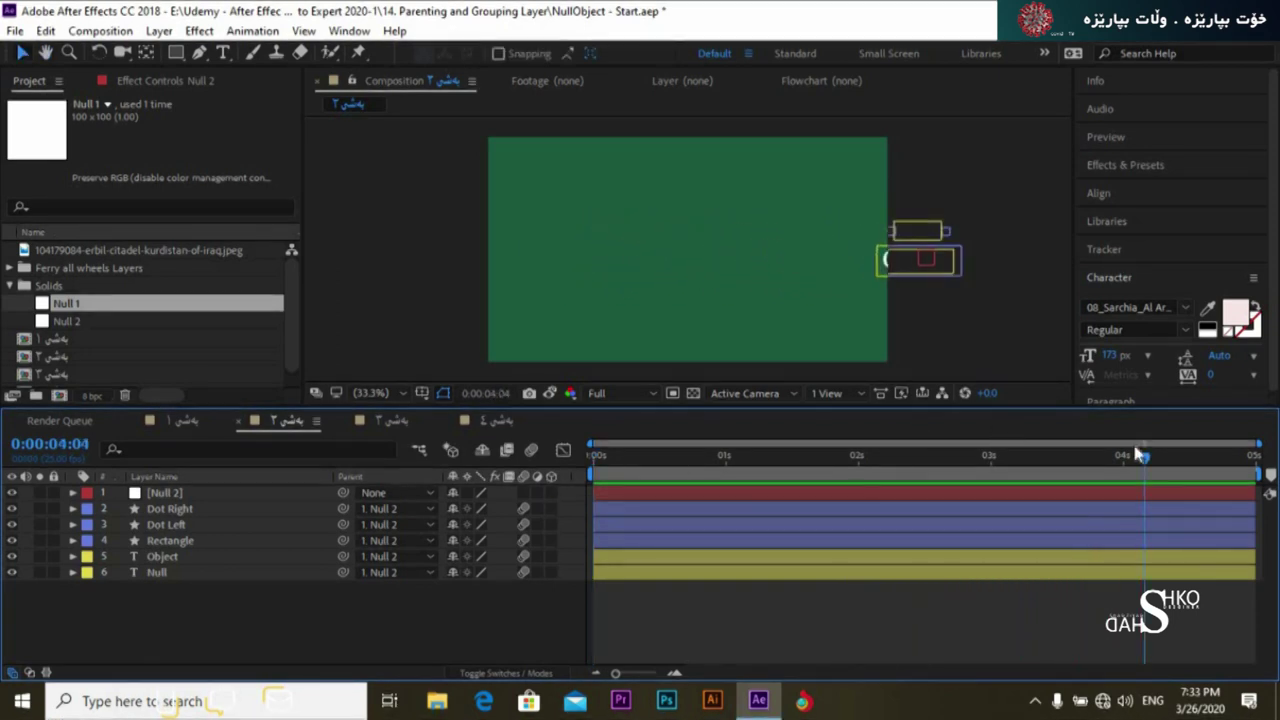
drag(1140, 455, 595, 455)
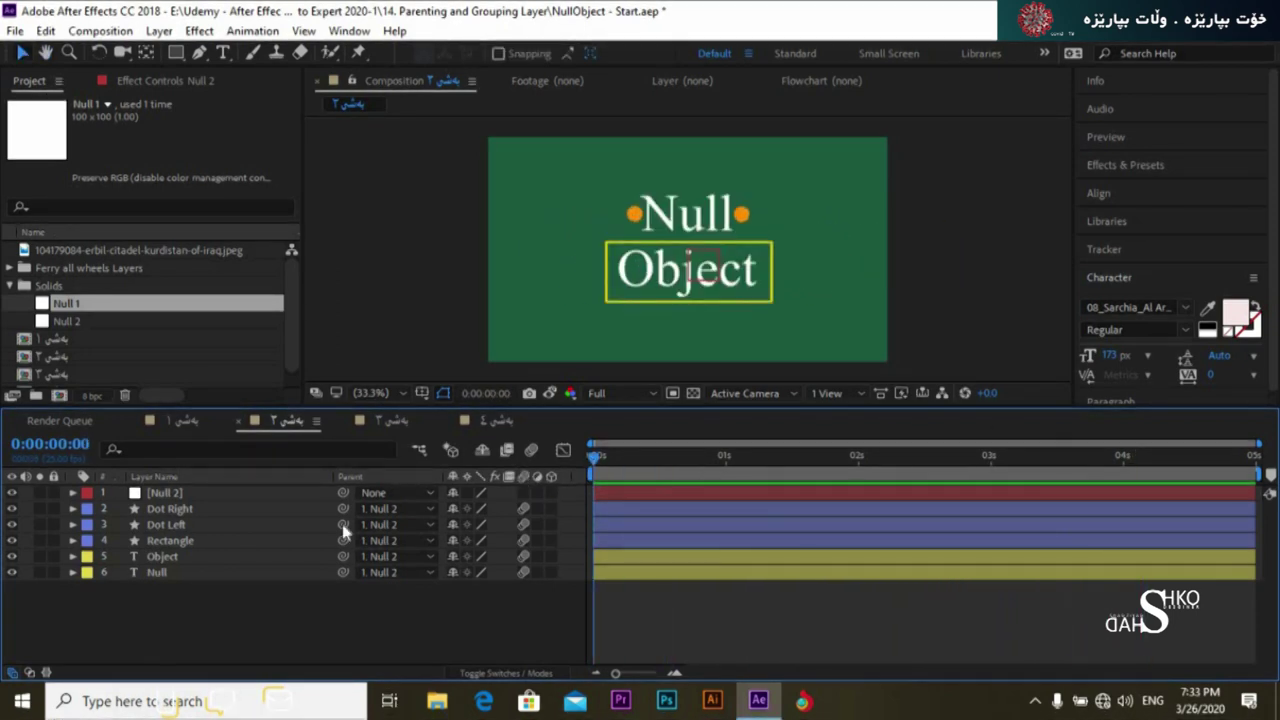
Reveal Null 2's keyframes, copy its first Position keyframe to 0:00:01:00 and preview the animation from the start.
click(192, 491)
key(u)
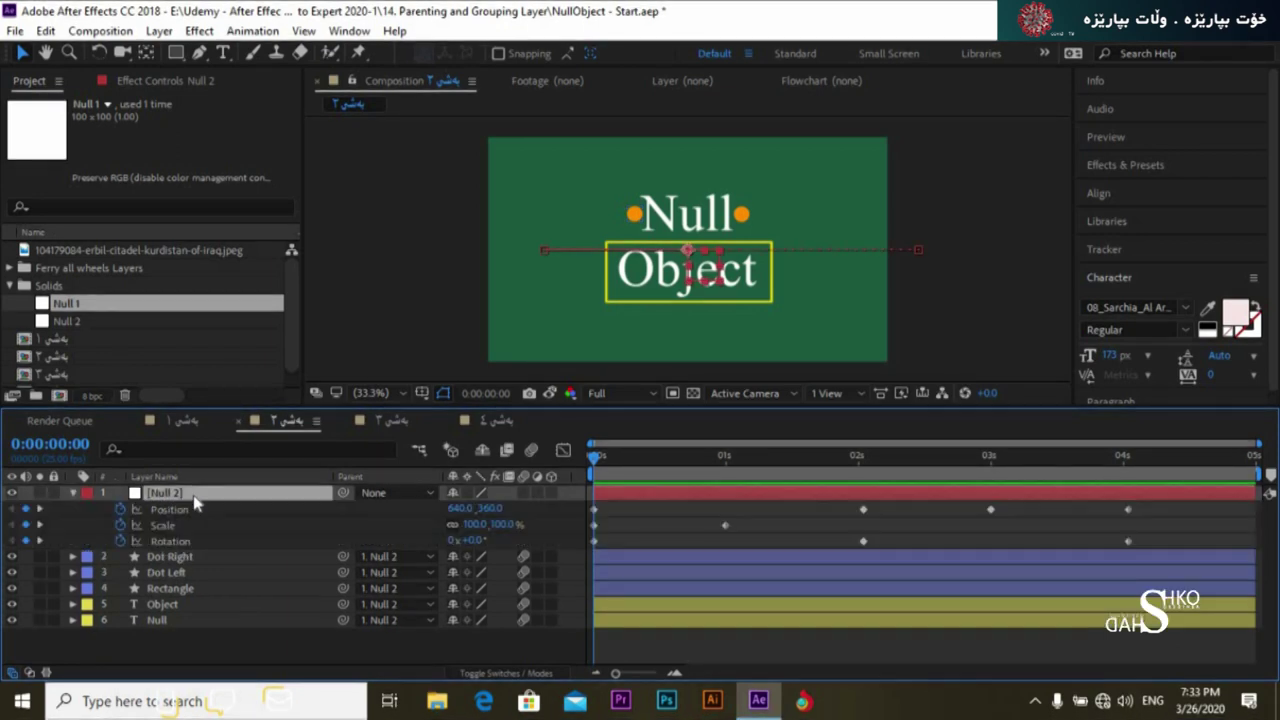
click(594, 509)
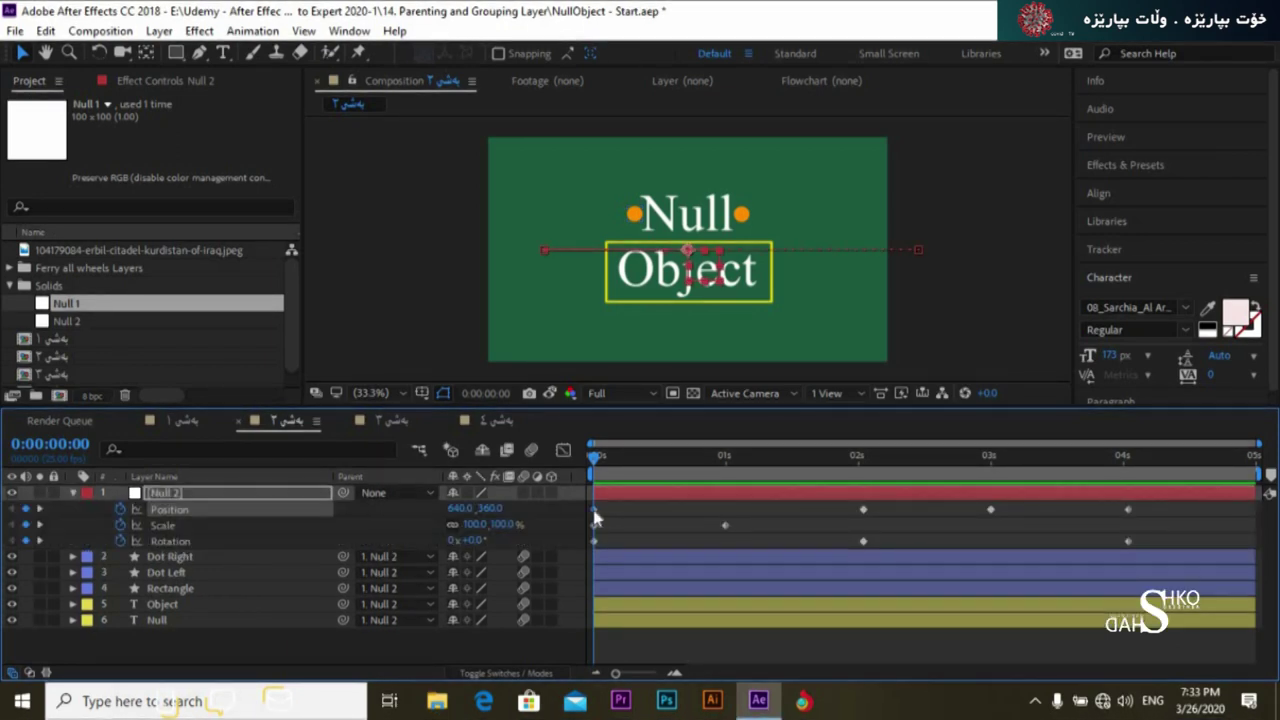
drag(595, 462, 727, 470)
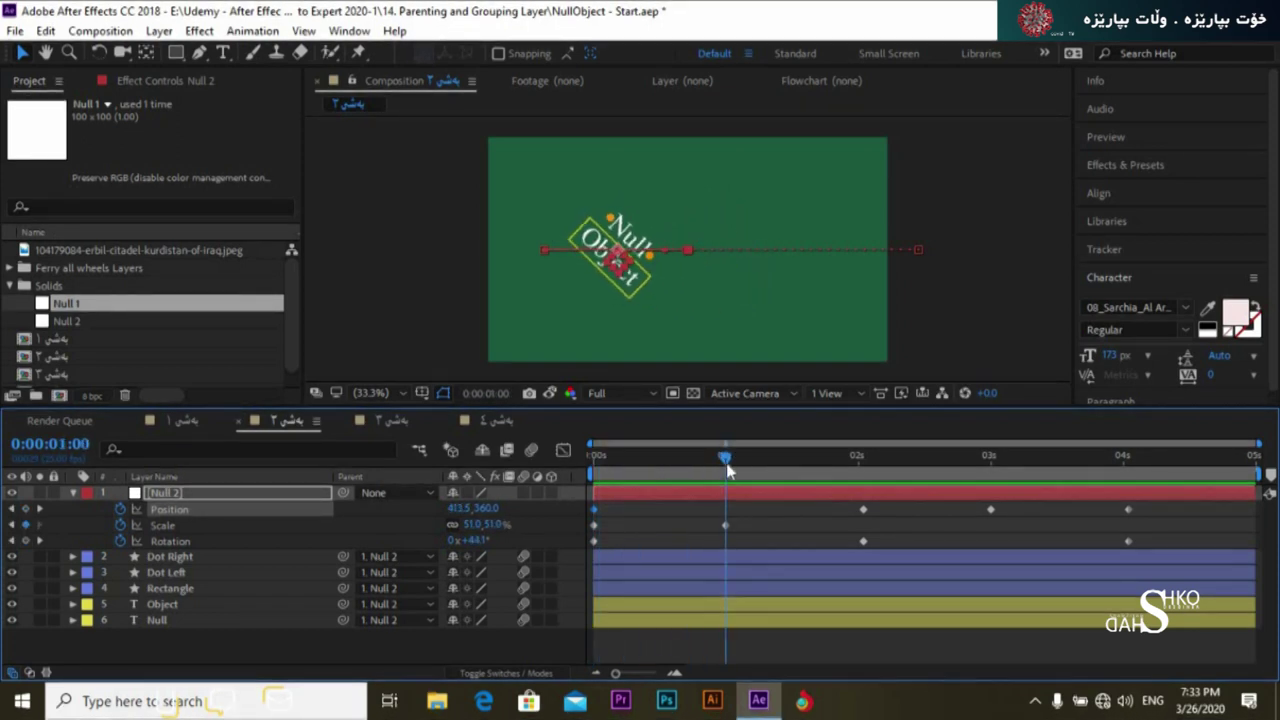
key(ctrl+Home)
drag(727, 467, 574, 465)
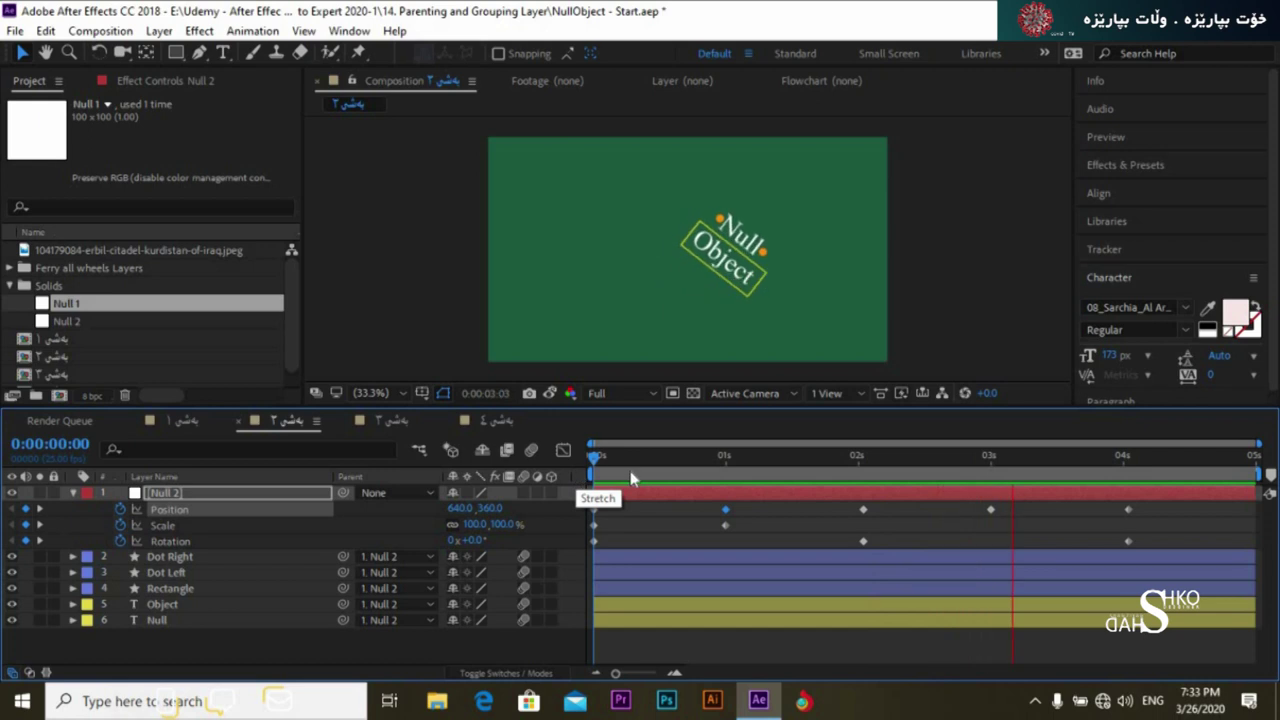
Copy Null 2's first Rotation keyframe to 0:00:01:00.
click(683, 458)
drag(733, 468, 716, 466)
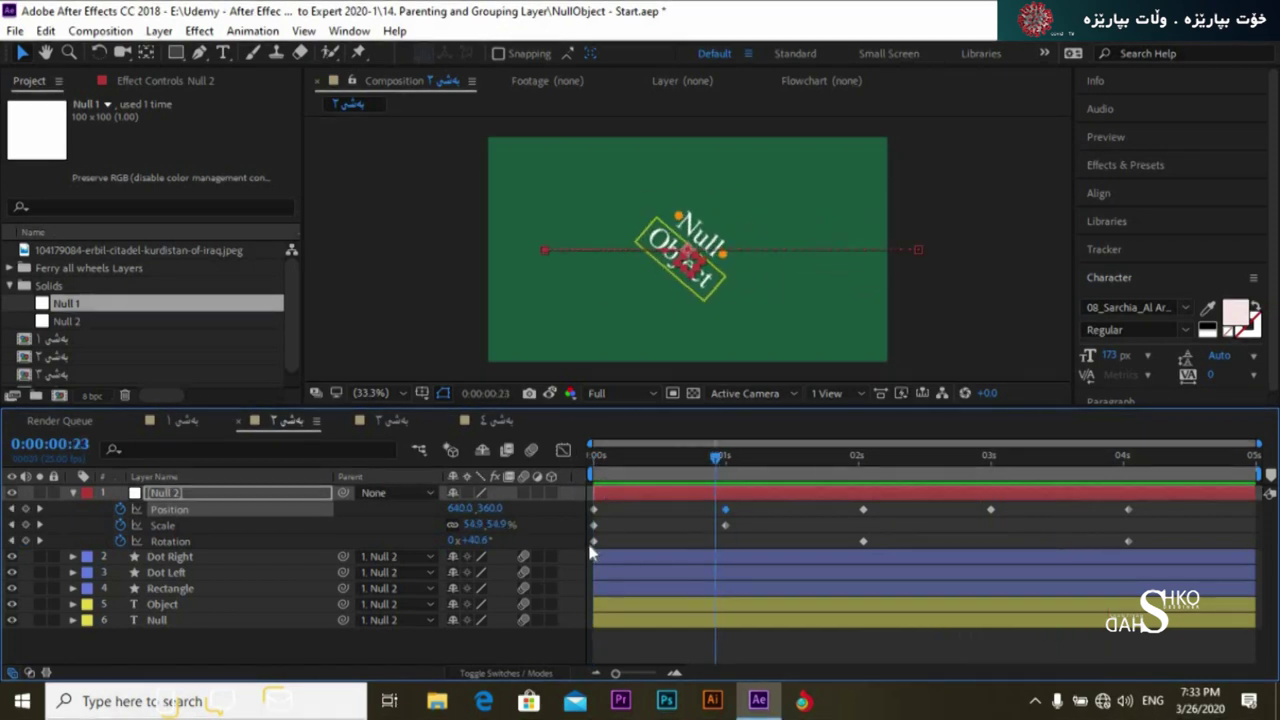
click(596, 548)
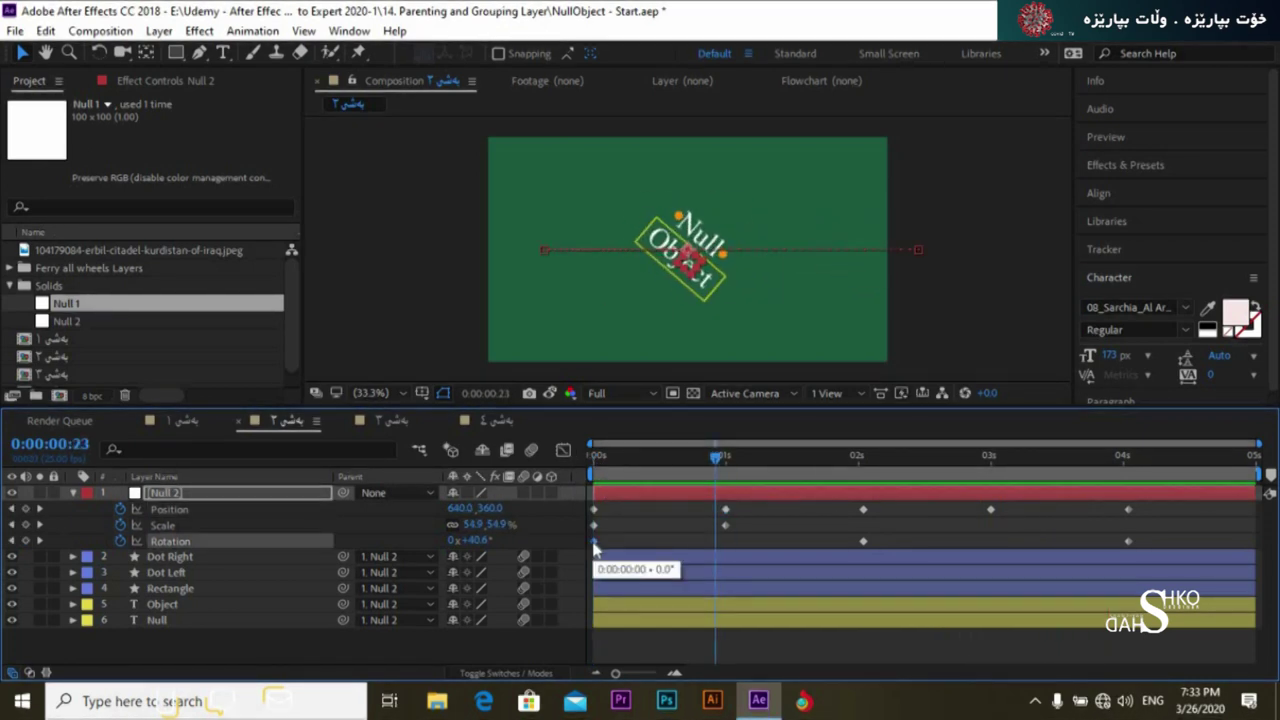
drag(716, 460, 726, 460)
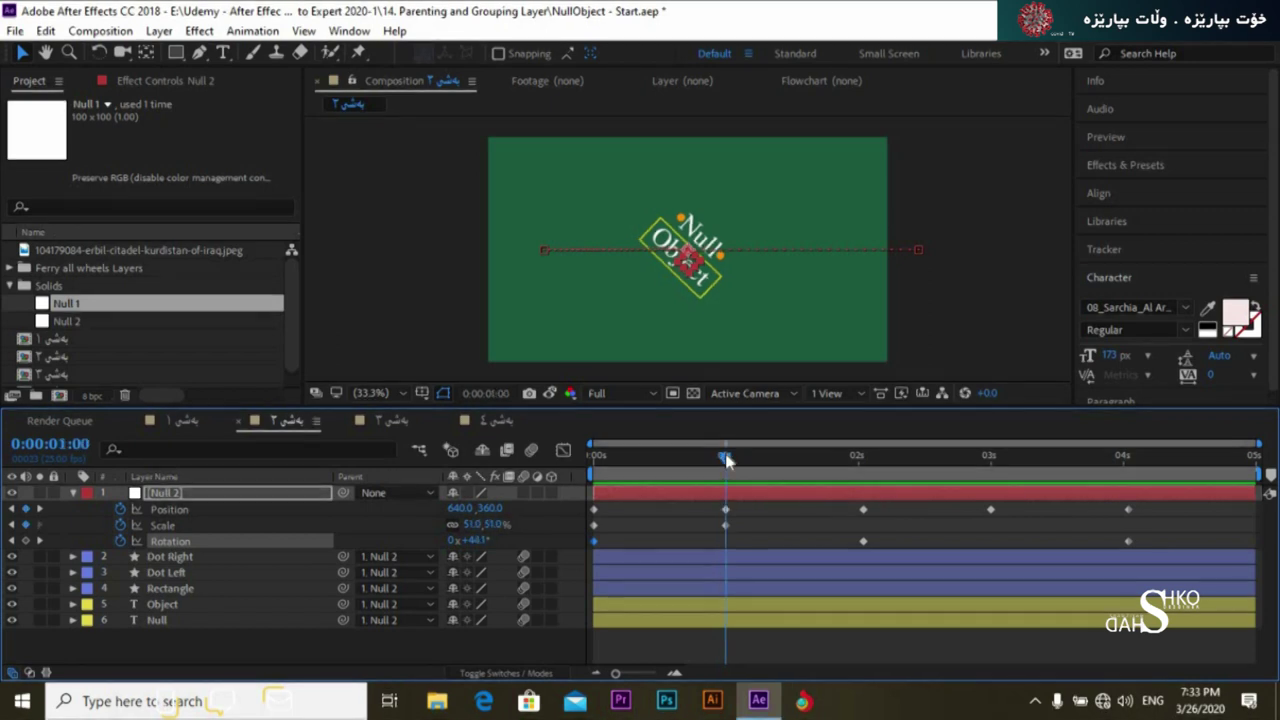
key(ctrl+v)
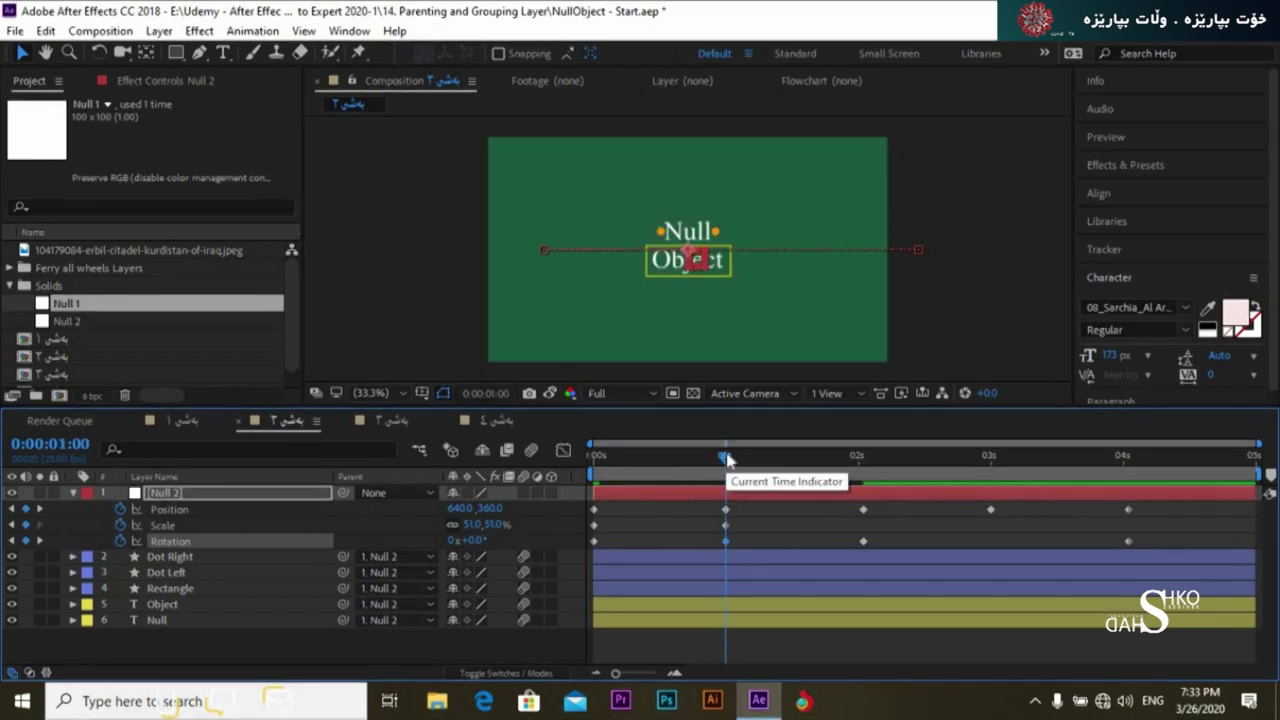
Play the animation from the start and review Null 2's Position and Rotation keyframes at 0:00:00:00 and 0:00:01:00.
drag(726, 458, 560, 460)
key(space)
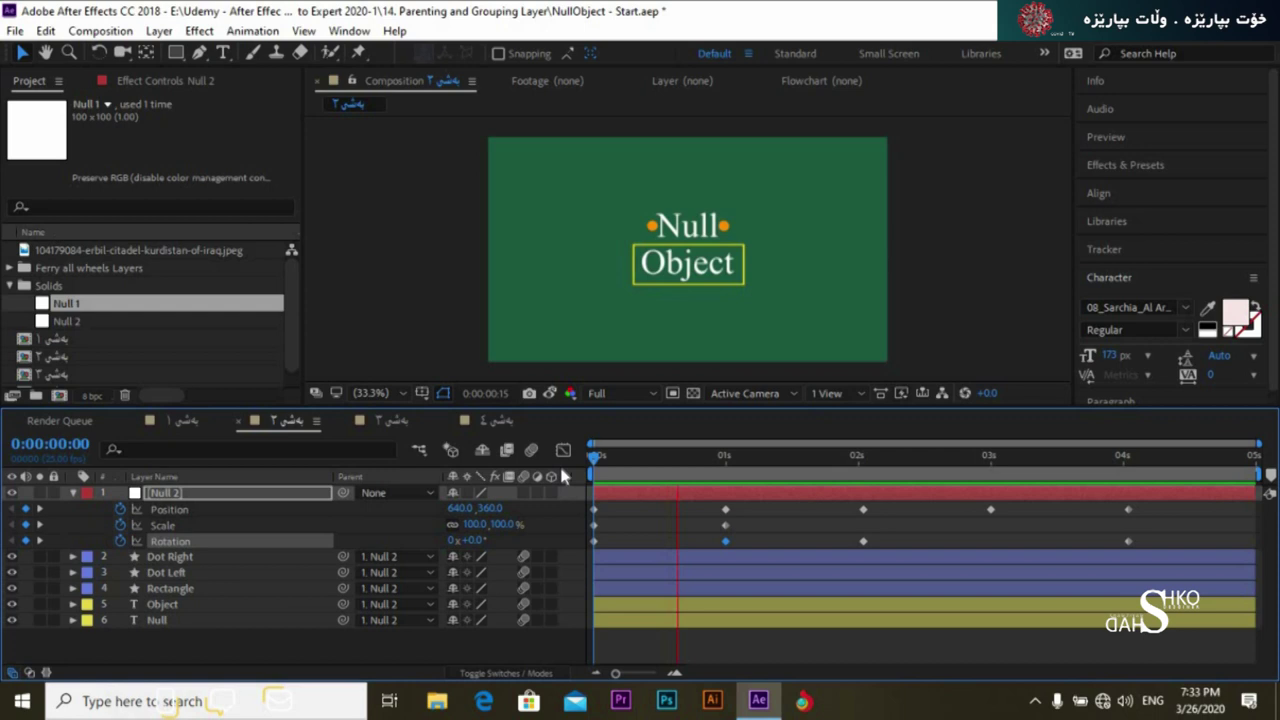
drag(729, 457, 725, 460)
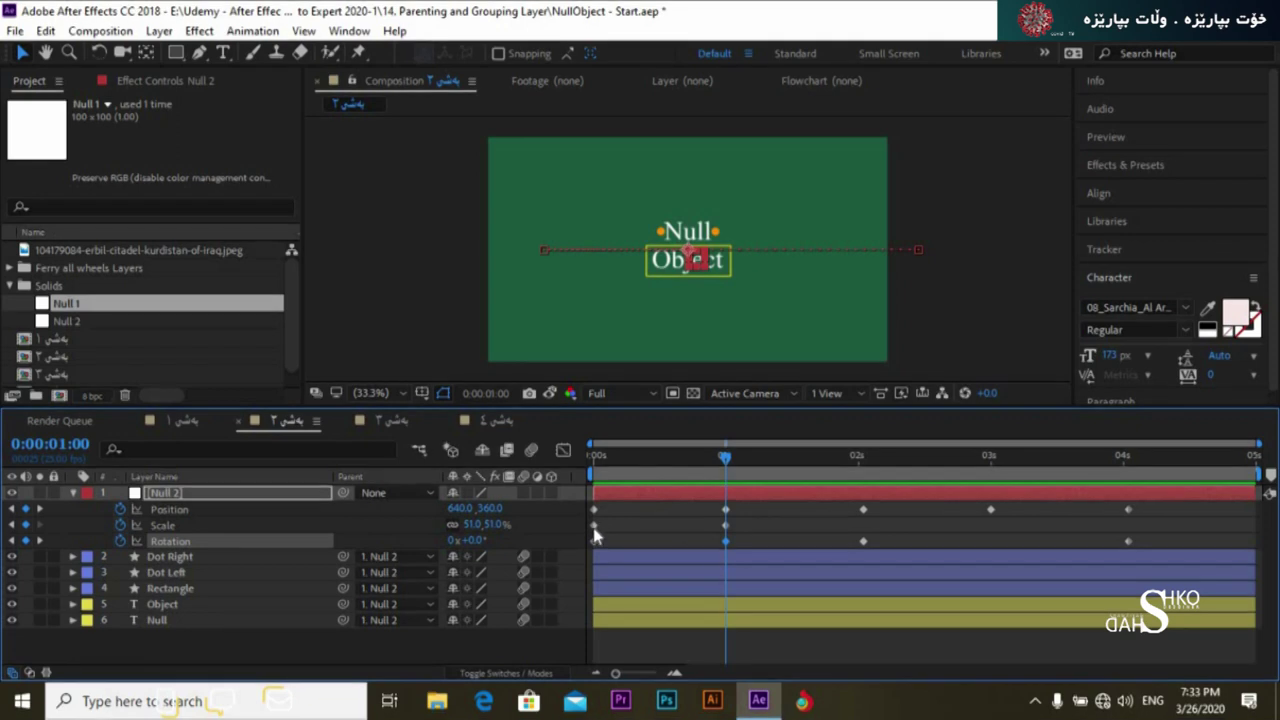
mouse_move(597, 533)
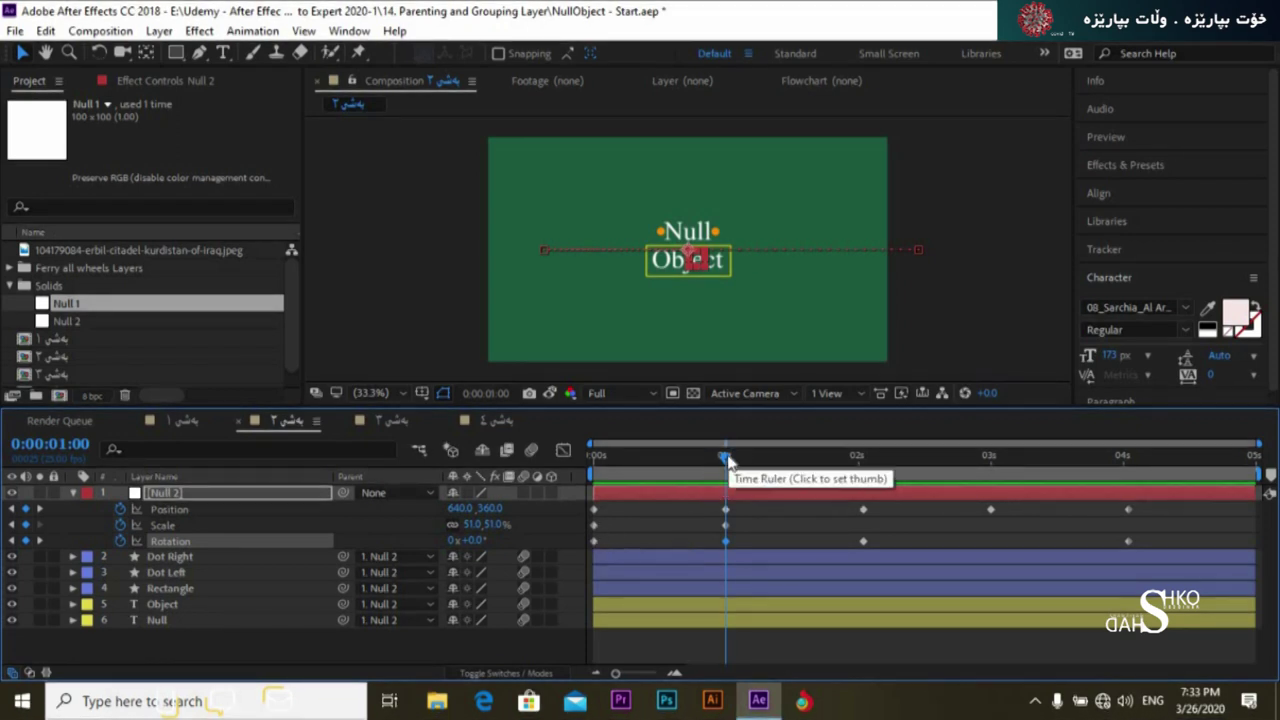
click(594, 509)
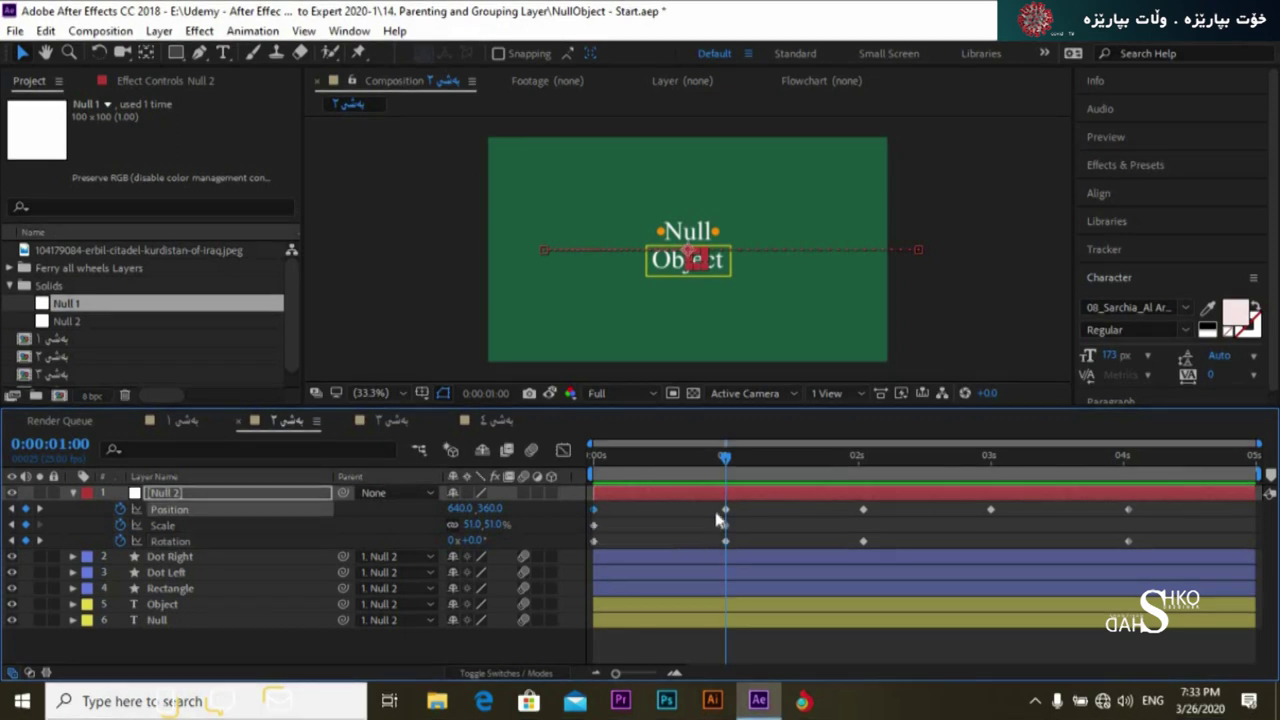
click(660, 510)
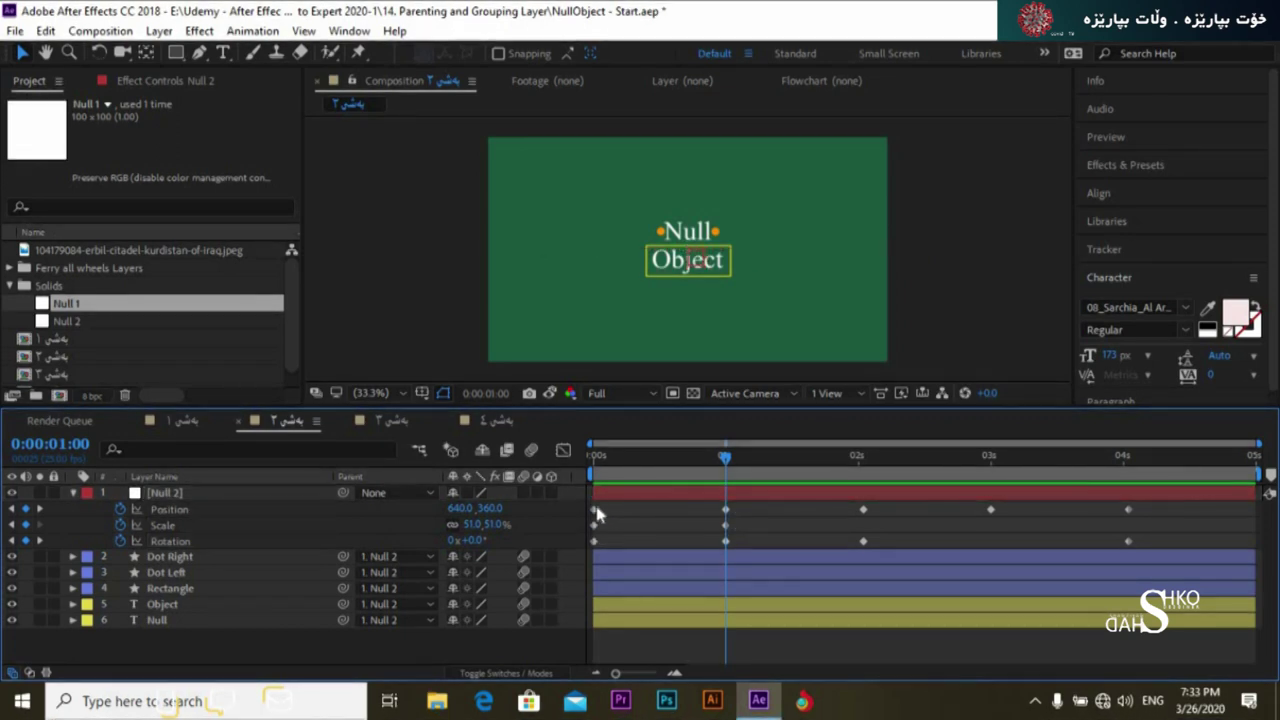
click(595, 510)
click(594, 541)
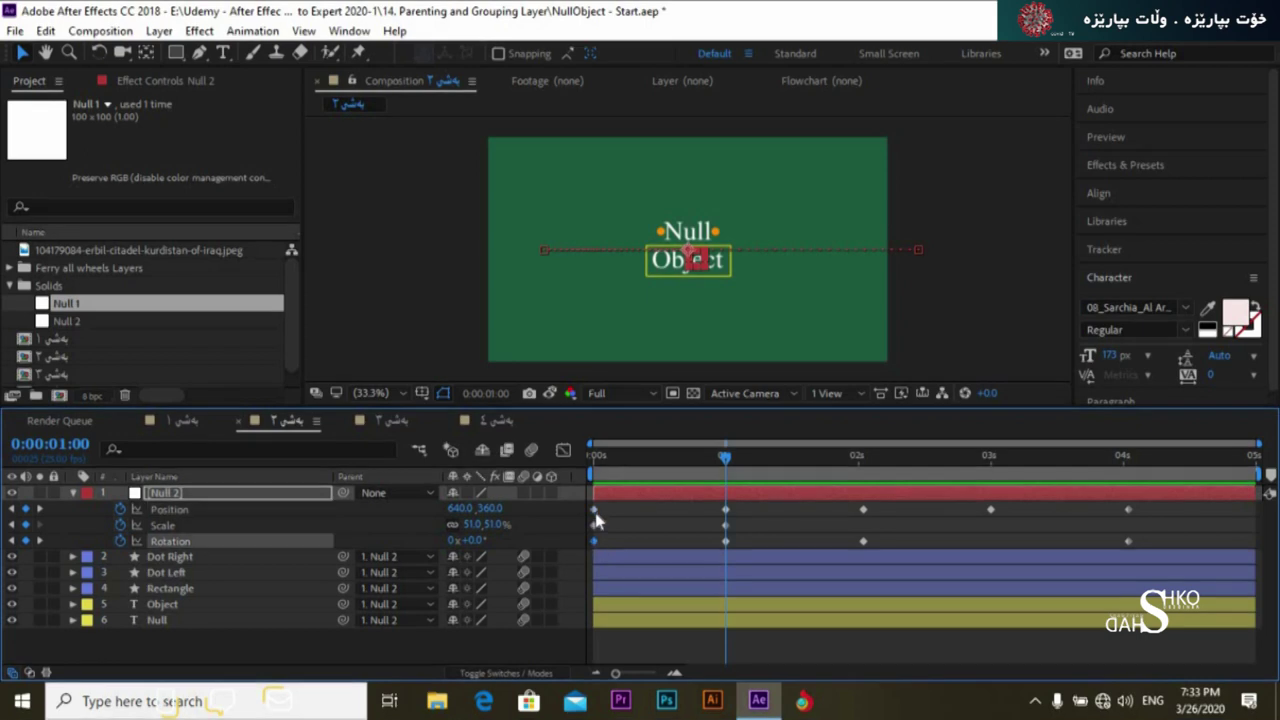
click(595, 511)
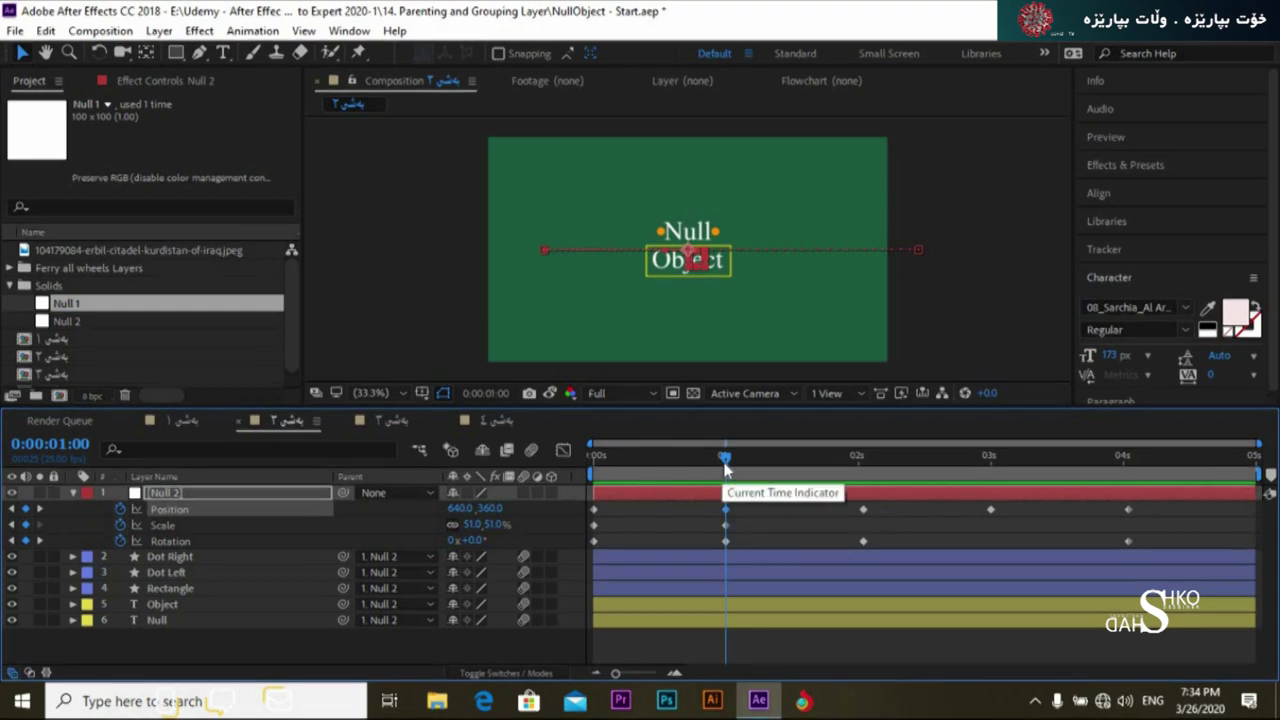
Check Null 2's Position keyframe at 0:00:02:01, and replay the whole title animation from the beginning.
drag(730, 465, 862, 520)
click(863, 510)
drag(857, 457, 603, 497)
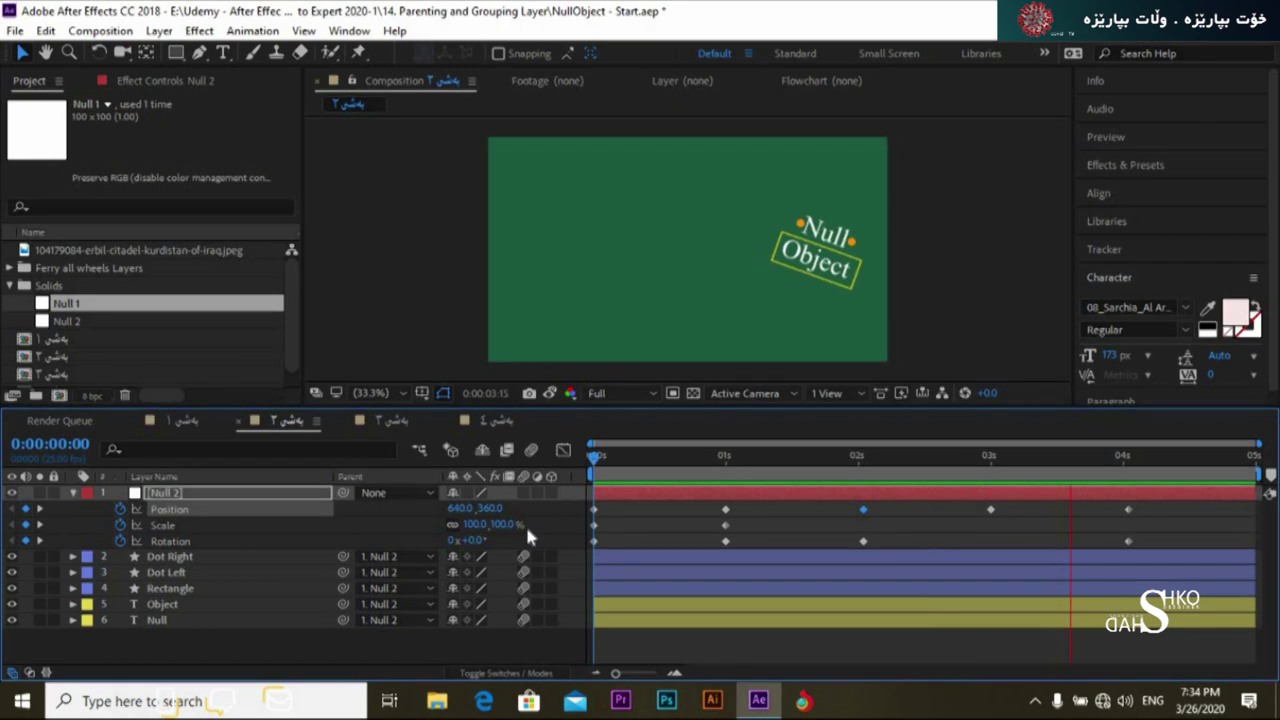
Collapse Null 2's properties and split the Rectangle layer at 0:00:02:01.
drag(1078, 466, 865, 490)
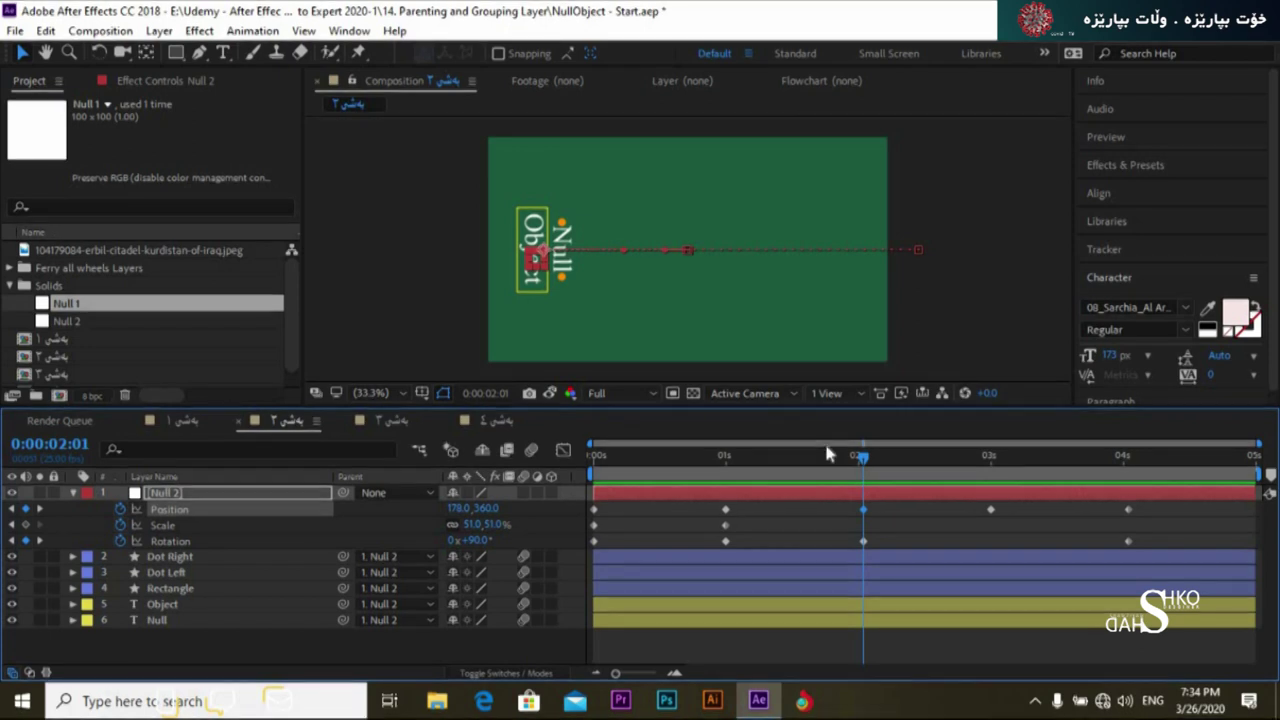
click(72, 493)
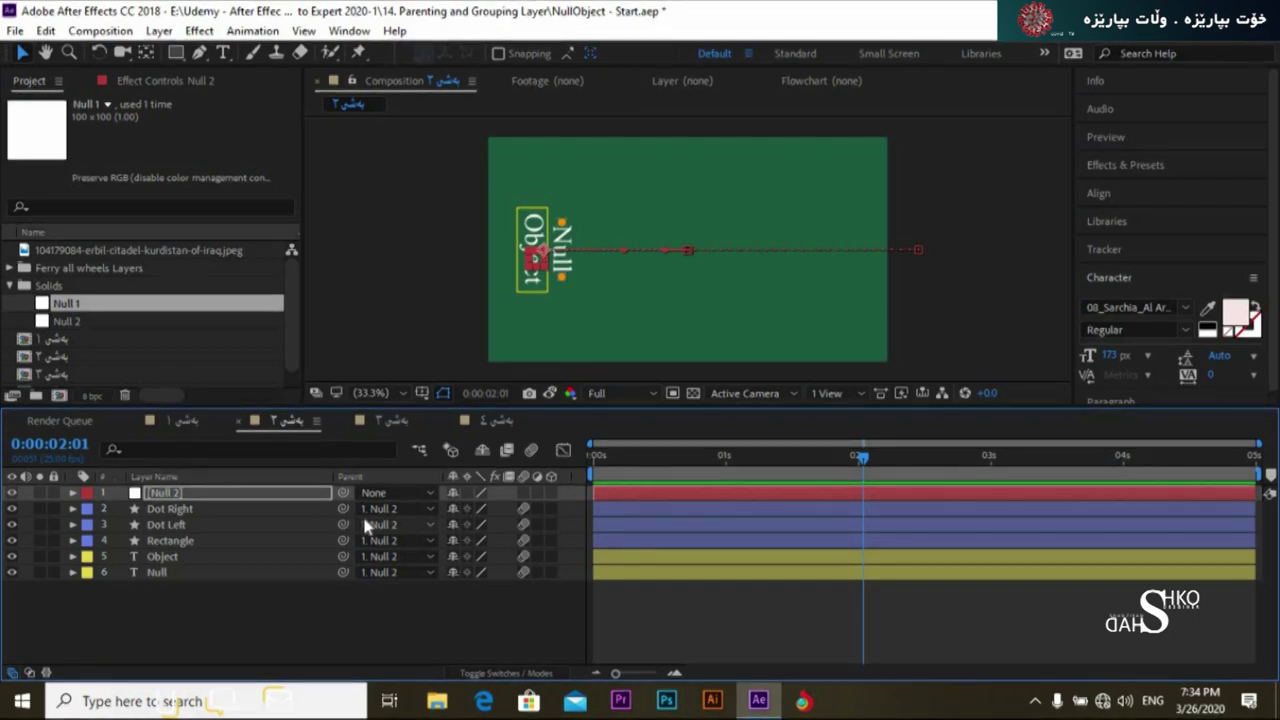
click(224, 541)
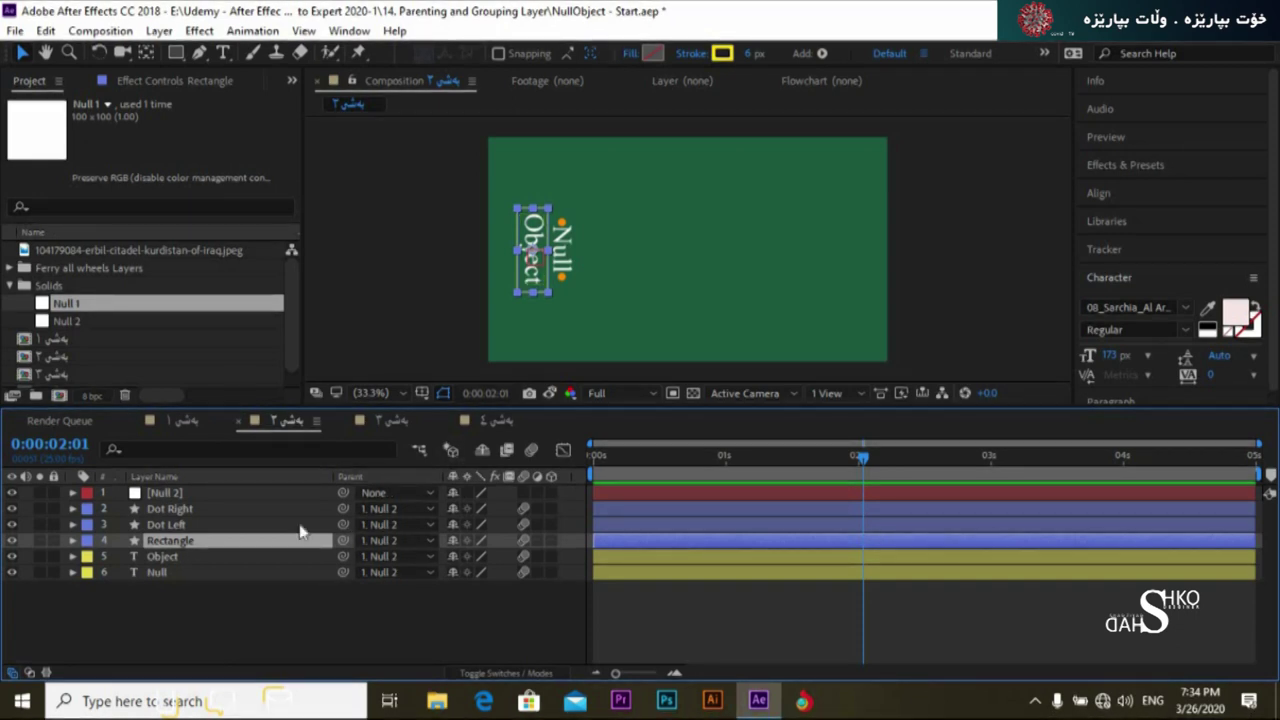
click(43, 32)
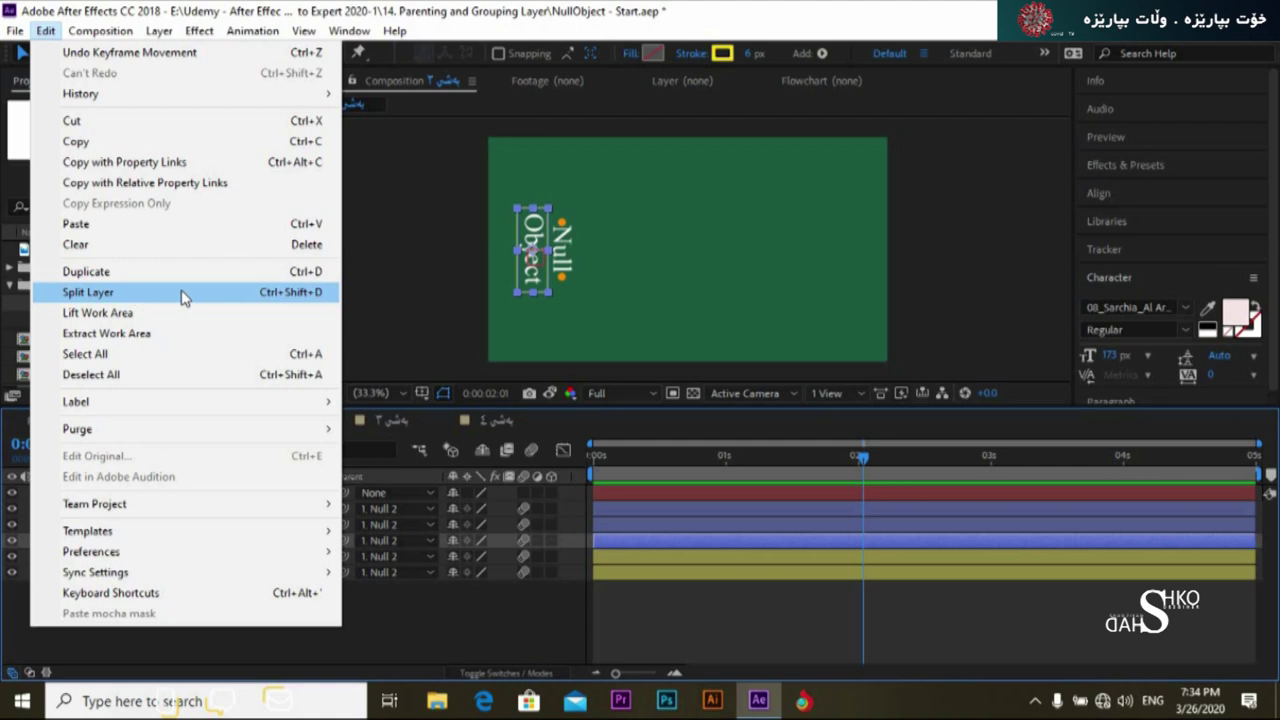
click(199, 624)
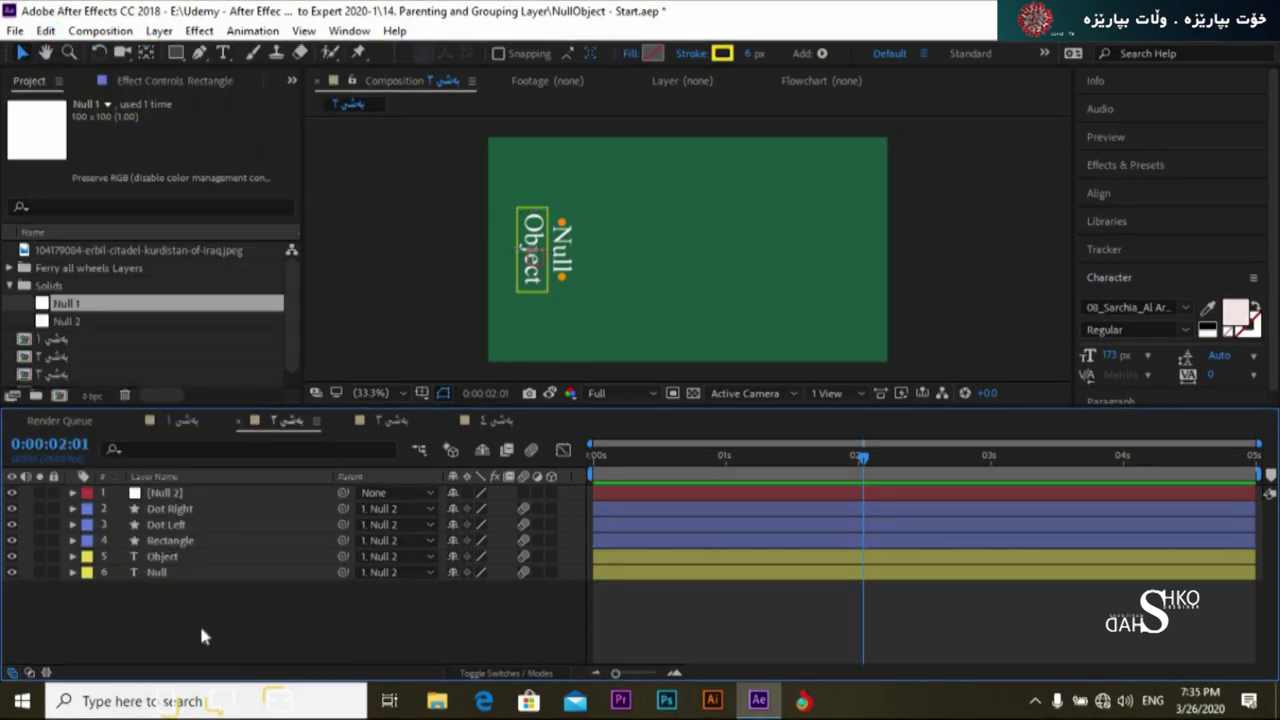
click(190, 541)
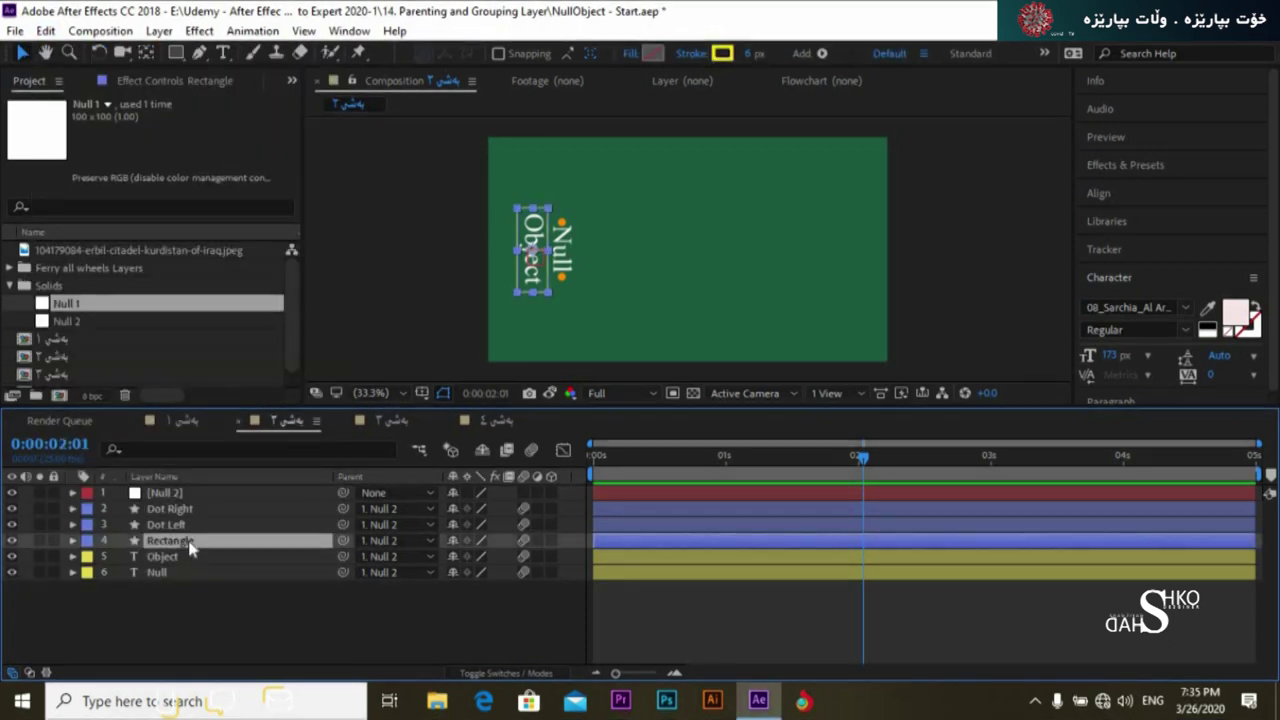
key(ctrl+shift+d)
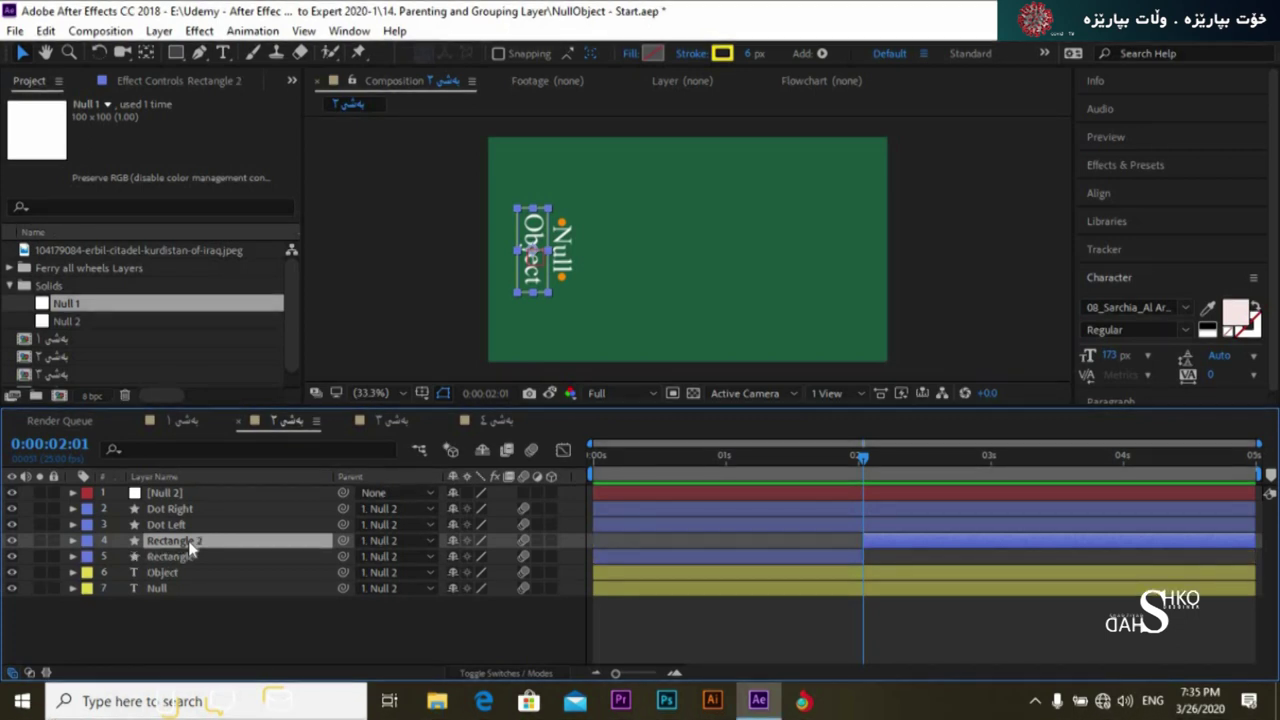
Set the parent of the Rectangle layer's second part to None.
click(395, 540)
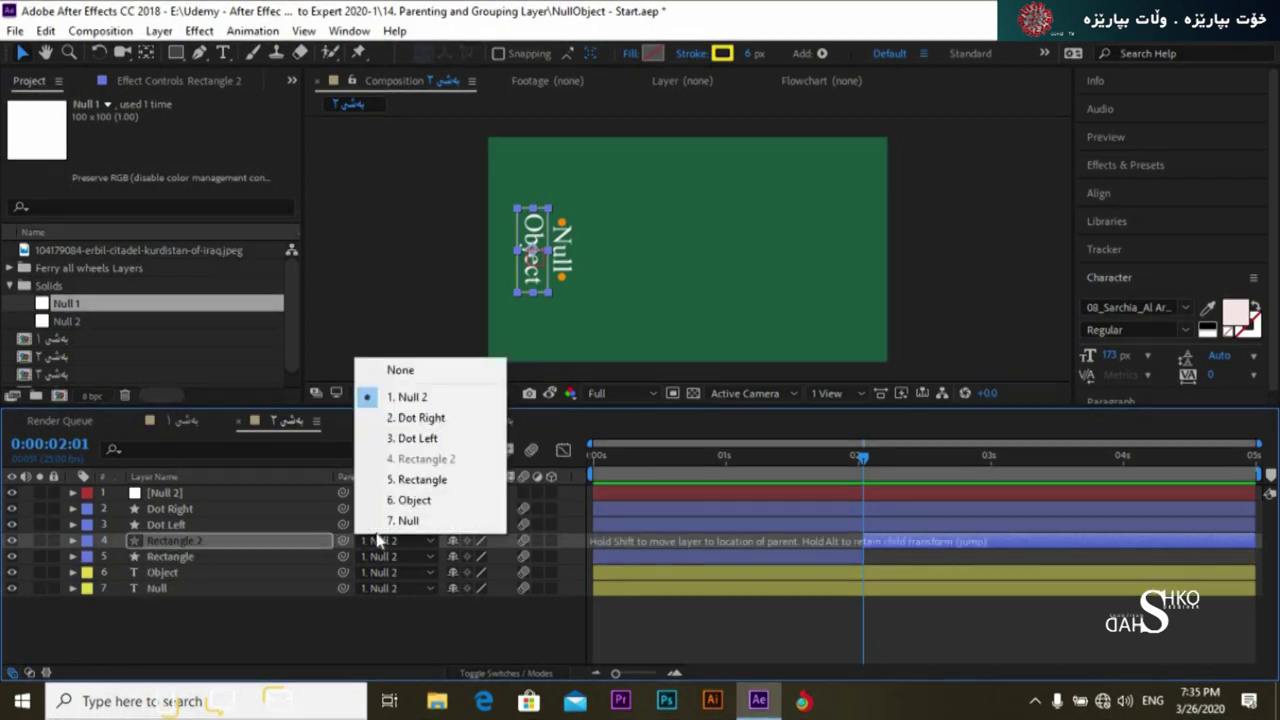
click(400, 371)
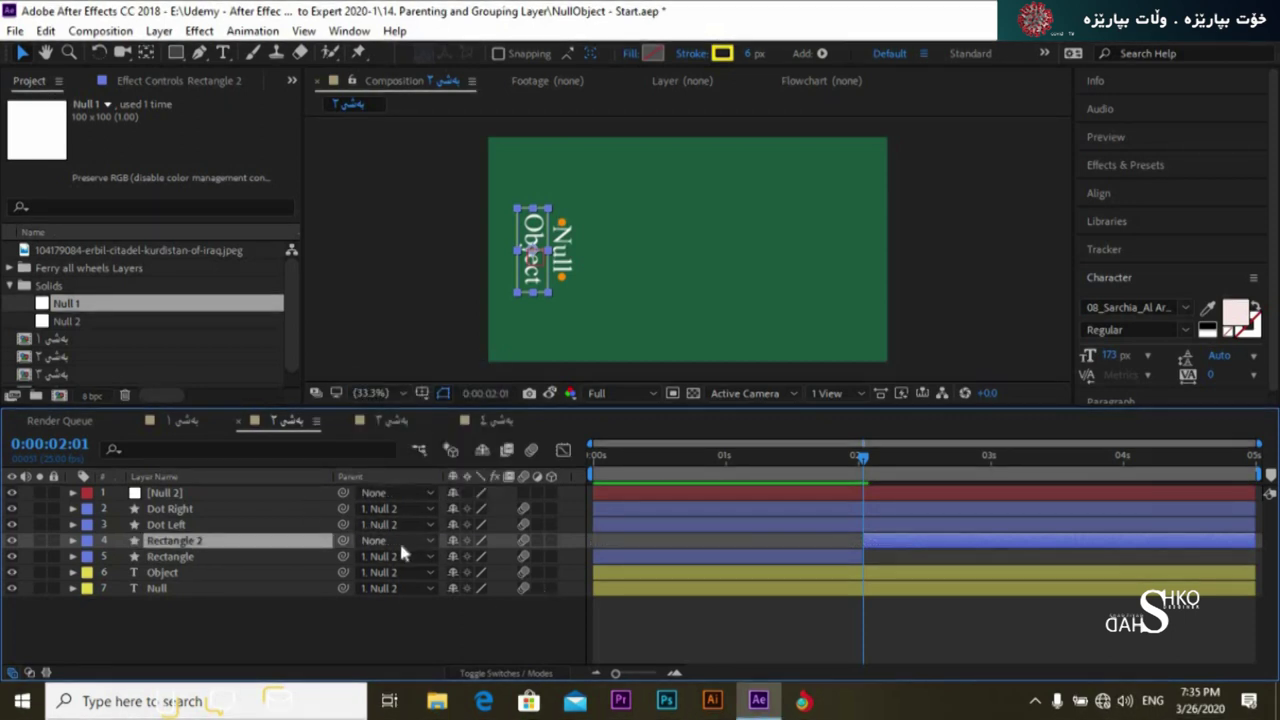
Compare the two parts of the split Rectangle layer and preview their motion past 0:00:02:01.
click(232, 553)
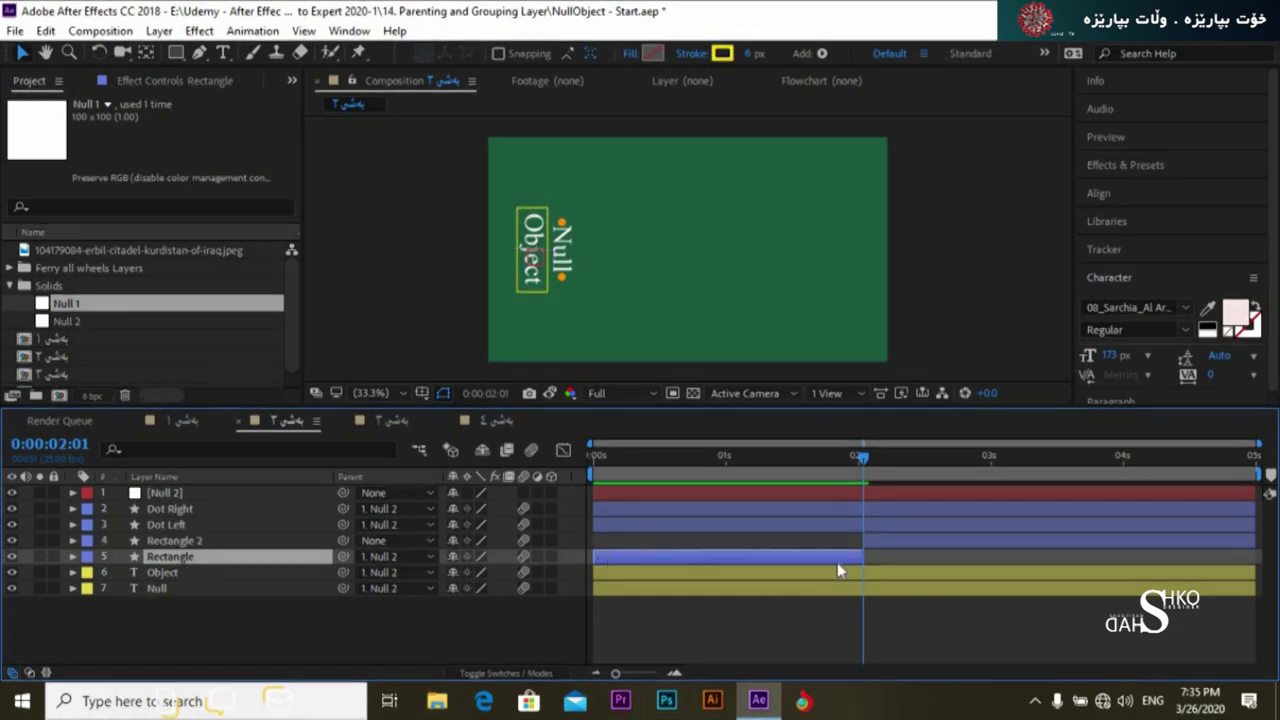
drag(863, 553, 860, 554)
click(220, 543)
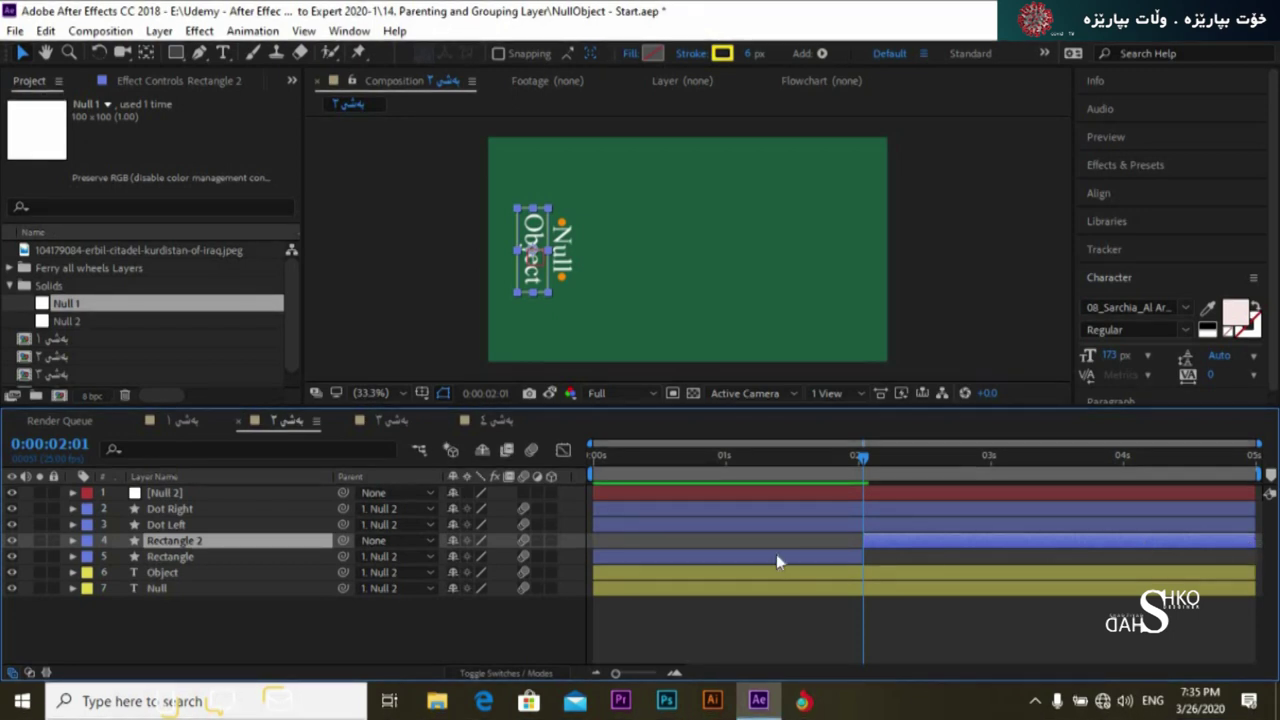
click(245, 554)
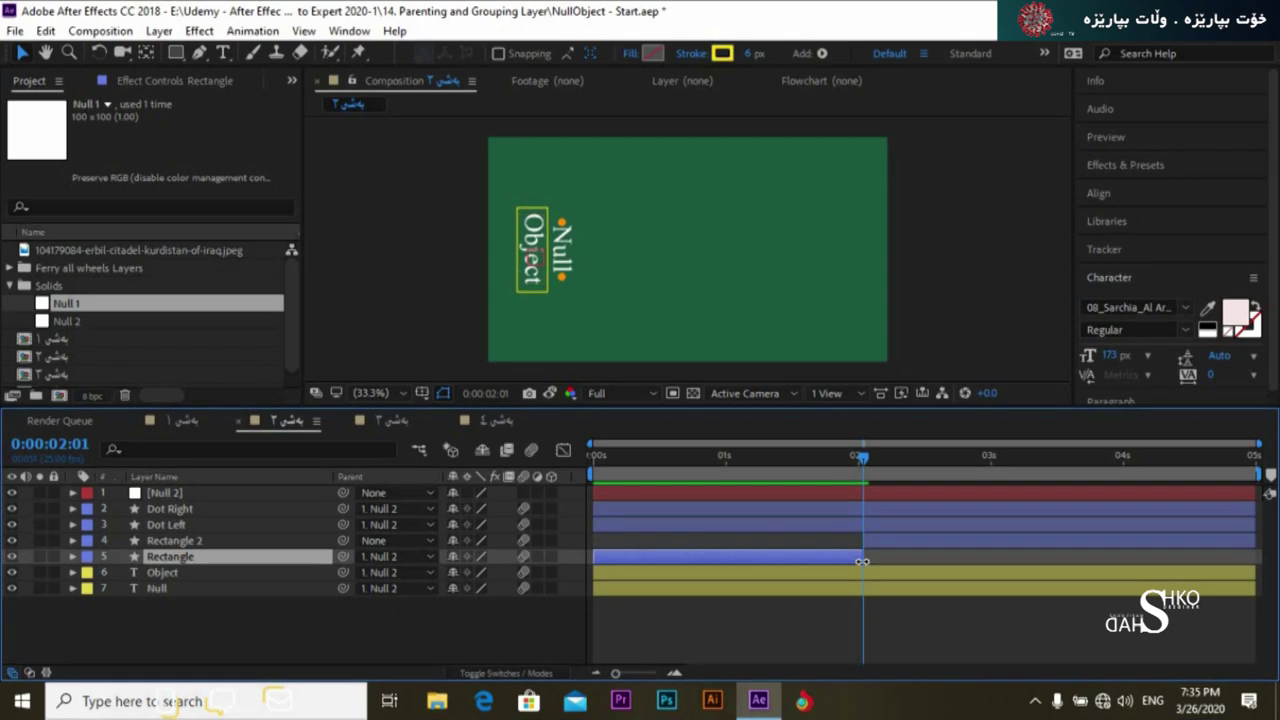
click(891, 542)
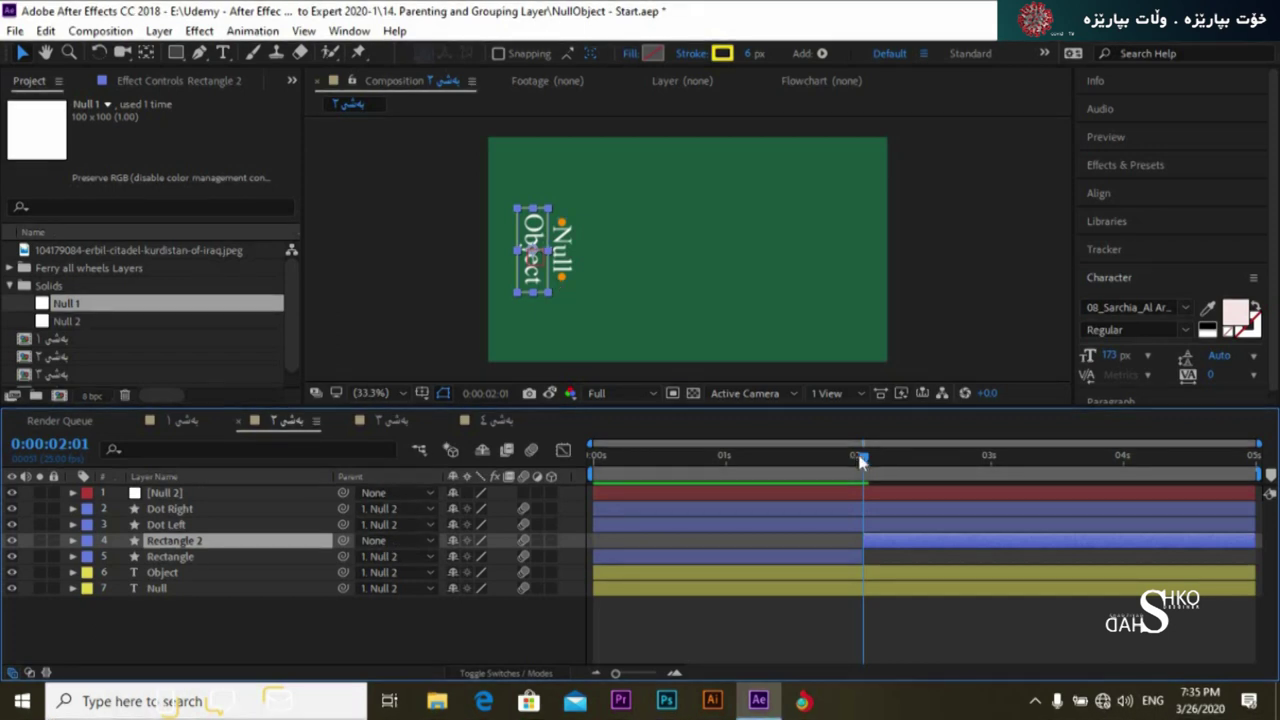
key(space)
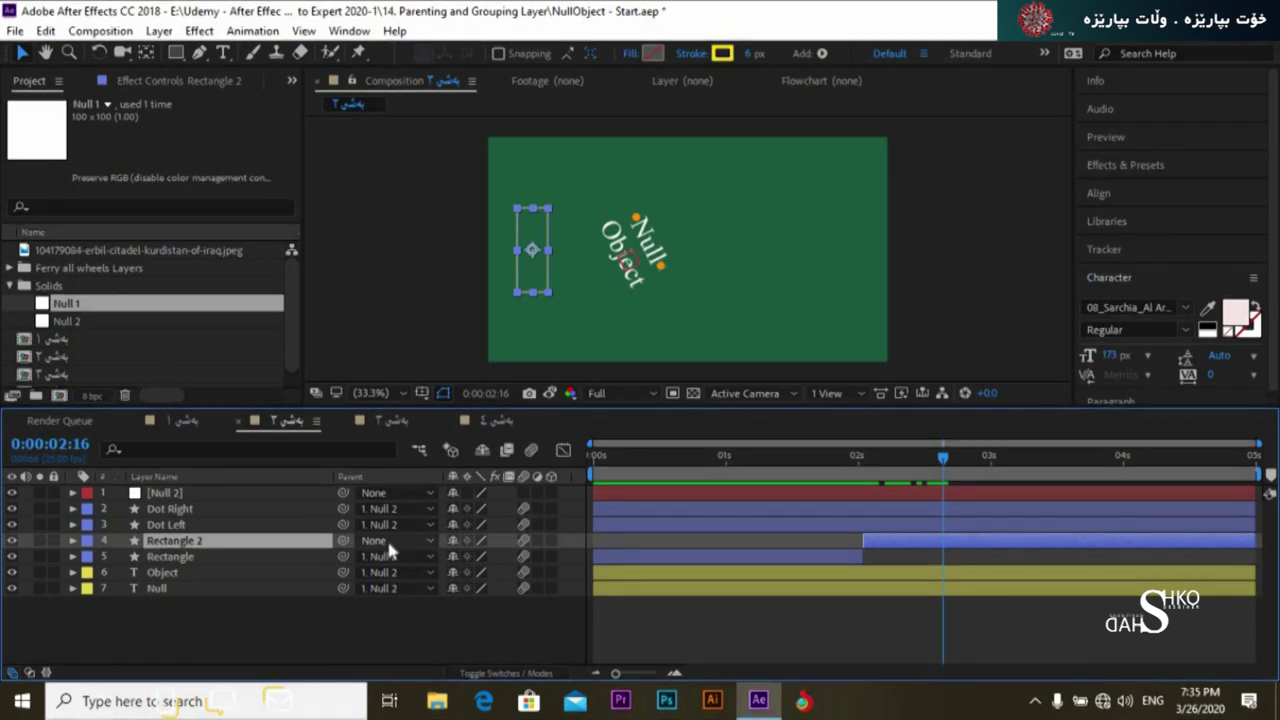
Add Rotation, Position and Scale keyframes to Rectangle 2 at 0:00:02:01 and show all its keyframed properties together.
drag(940, 465, 864, 465)
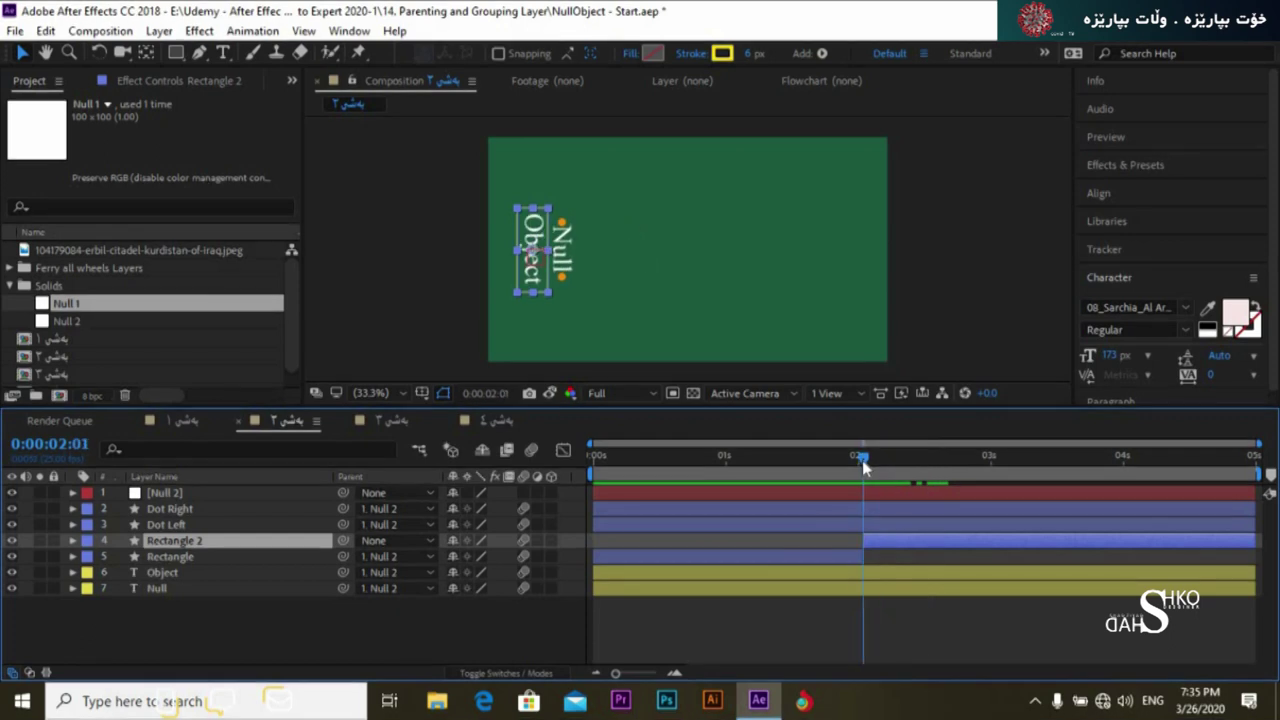
click(545, 630)
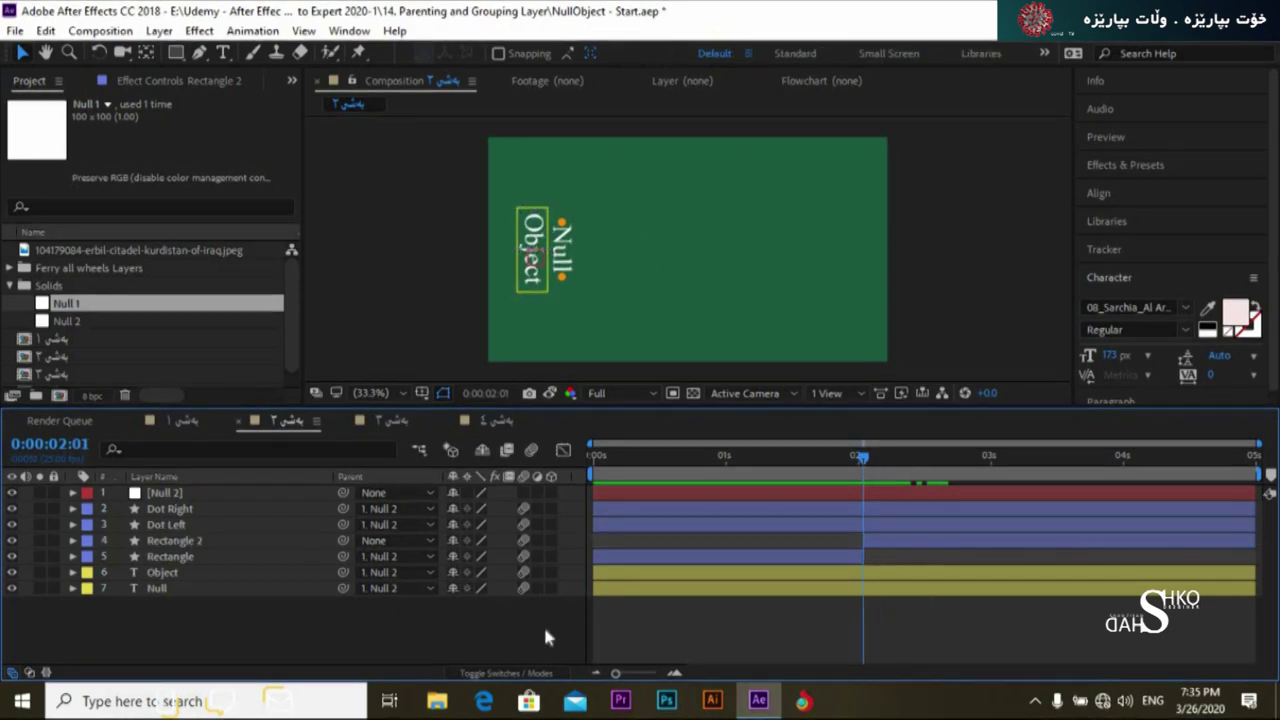
click(211, 540)
key(r)
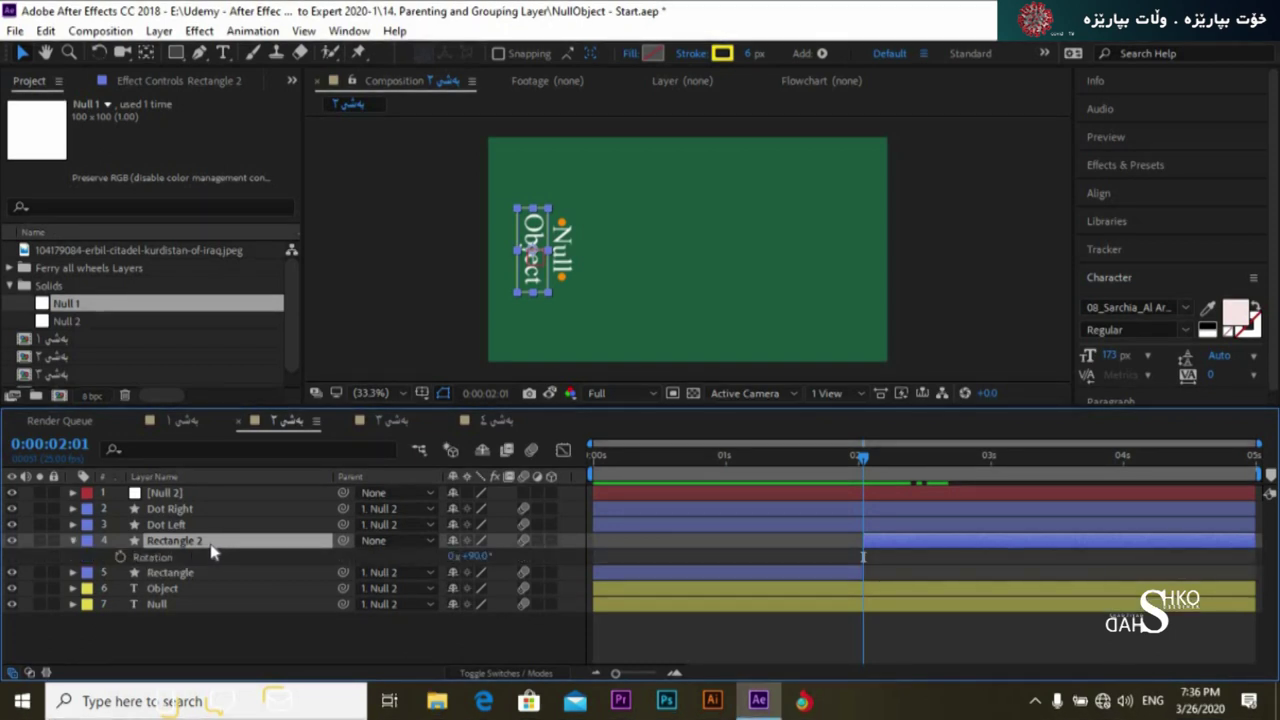
click(120, 557)
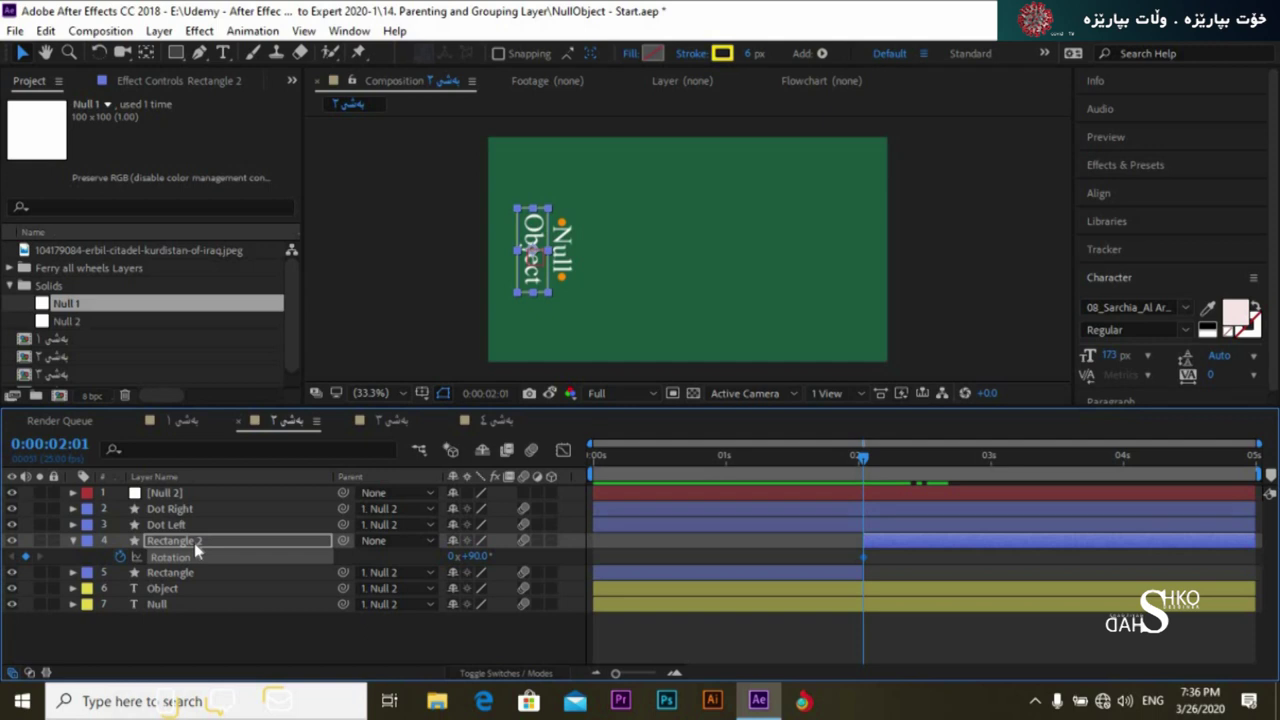
key(p)
click(120, 557)
key(s)
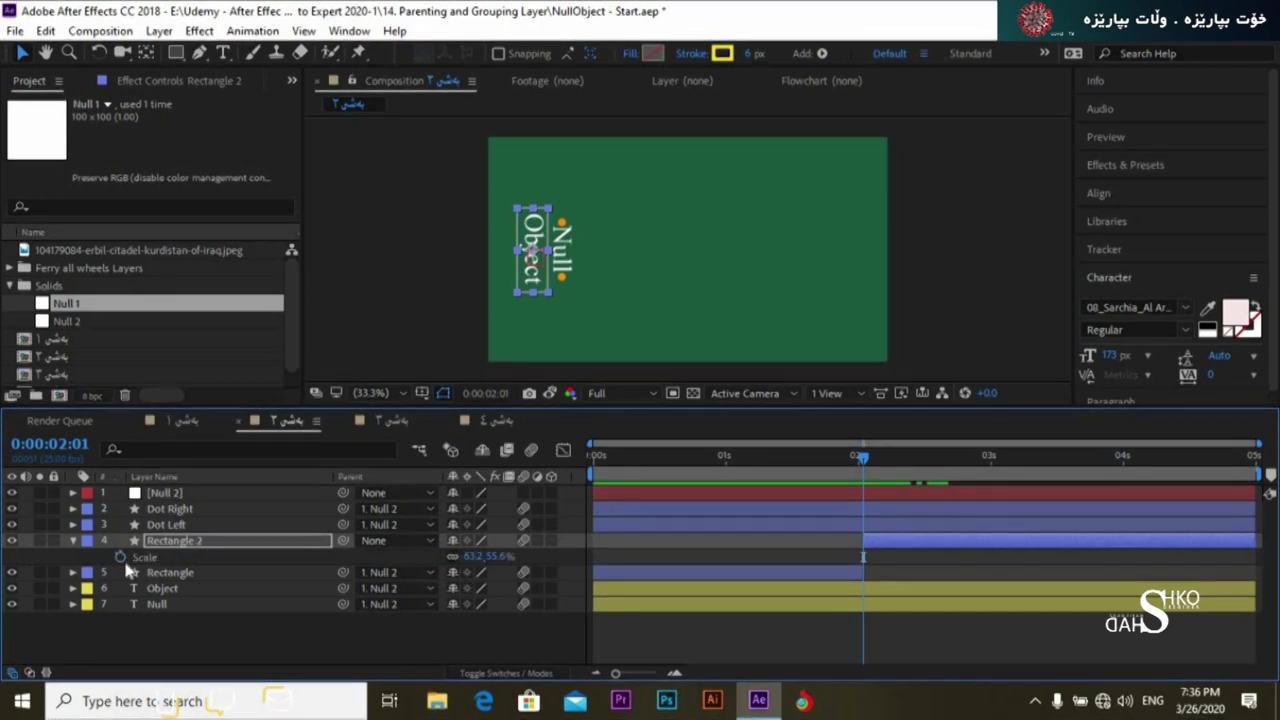
click(282, 541)
key(u)
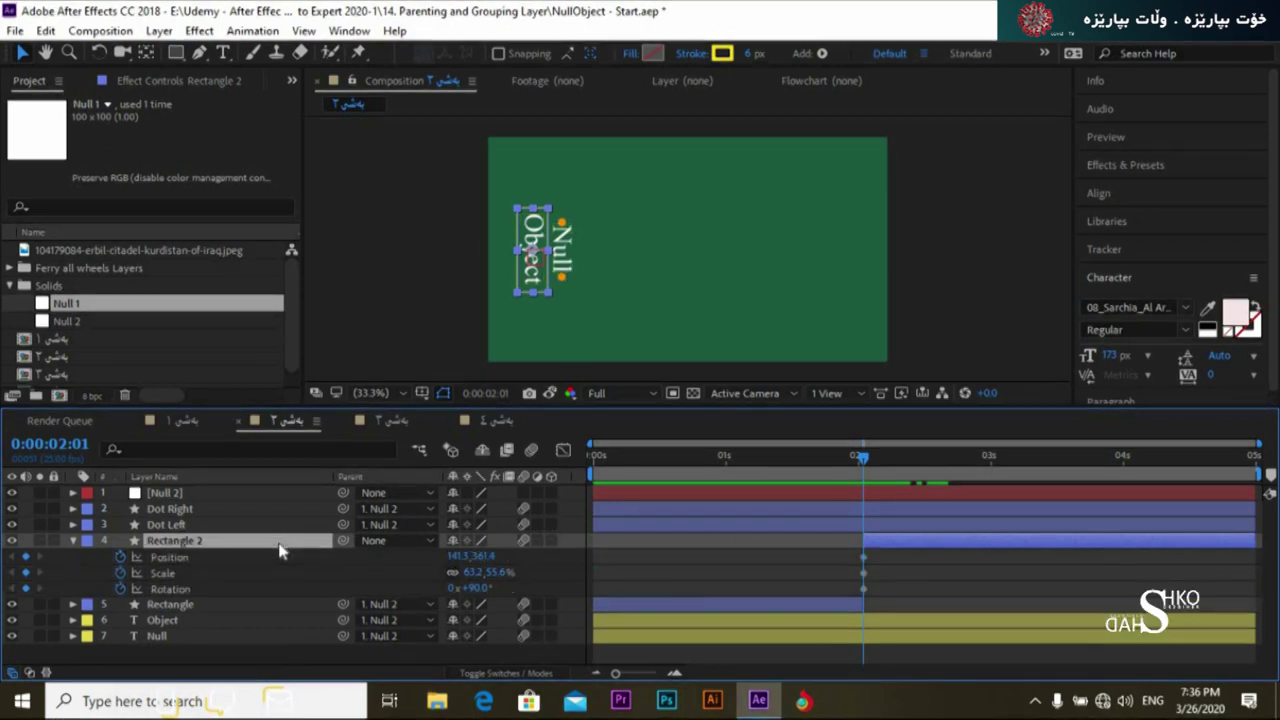
Keyframe Rectangle 2's Position at 623.3, 361.4 at 0:00:02:19.
drag(865, 455, 960, 480)
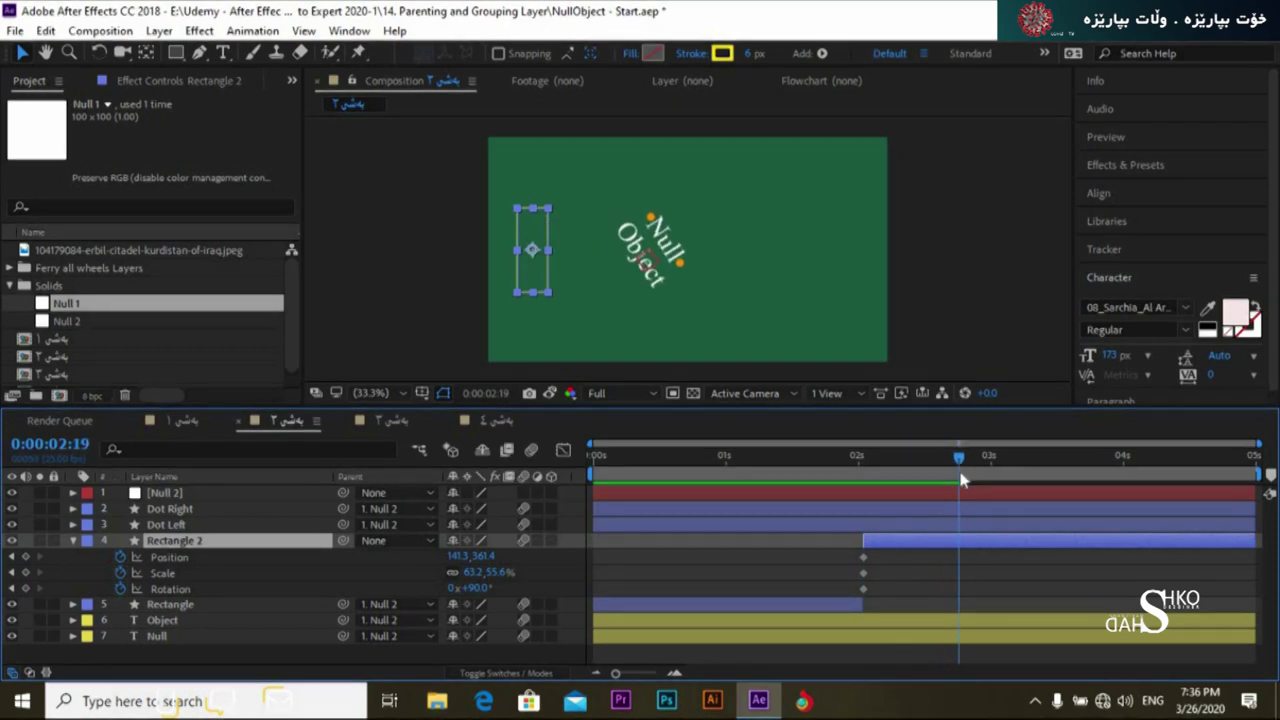
drag(455, 556, 645, 556)
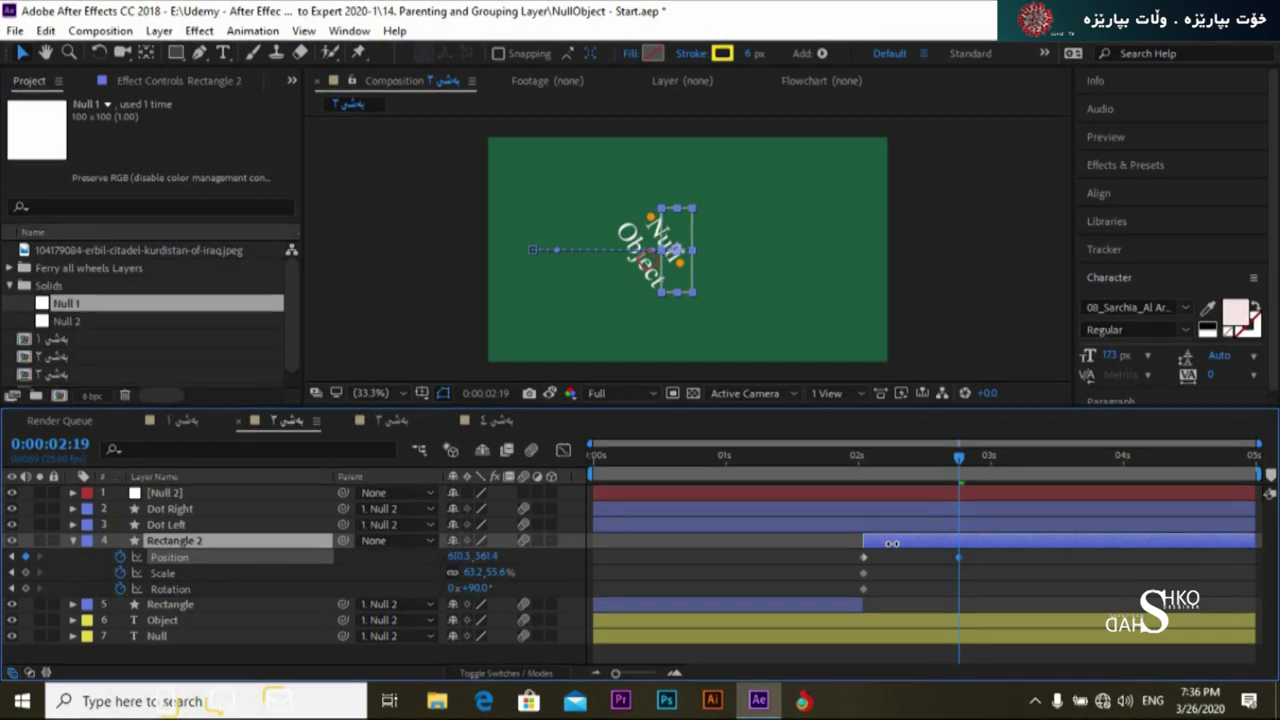
drag(892, 543, 897, 543)
At 0:00:02:19, set Rectangle 2's Rotation to 0° and its Scale to 118.2, 103.9%.
mouse_move(468, 589)
mouse_down()
mouse_move(446, 589)
mouse_move(460, 589)
mouse_up()
click(476, 588)
text(0)
click(743, 567)
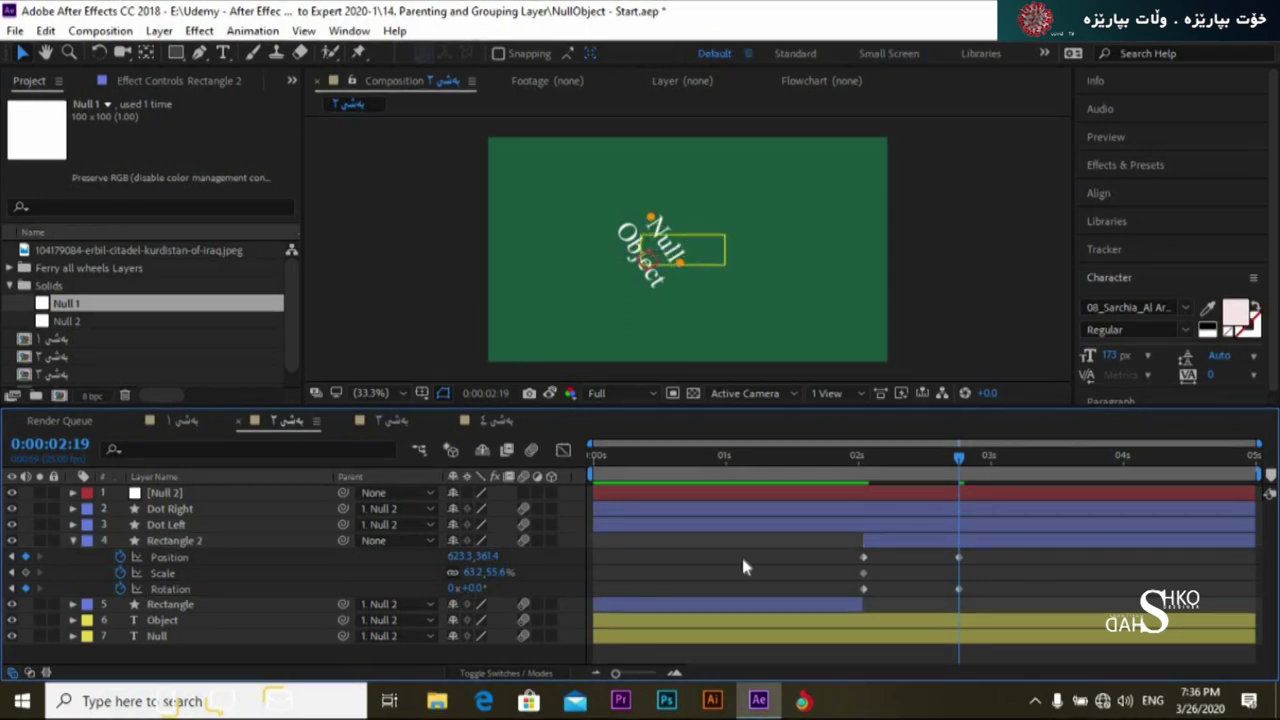
drag(468, 573, 607, 549)
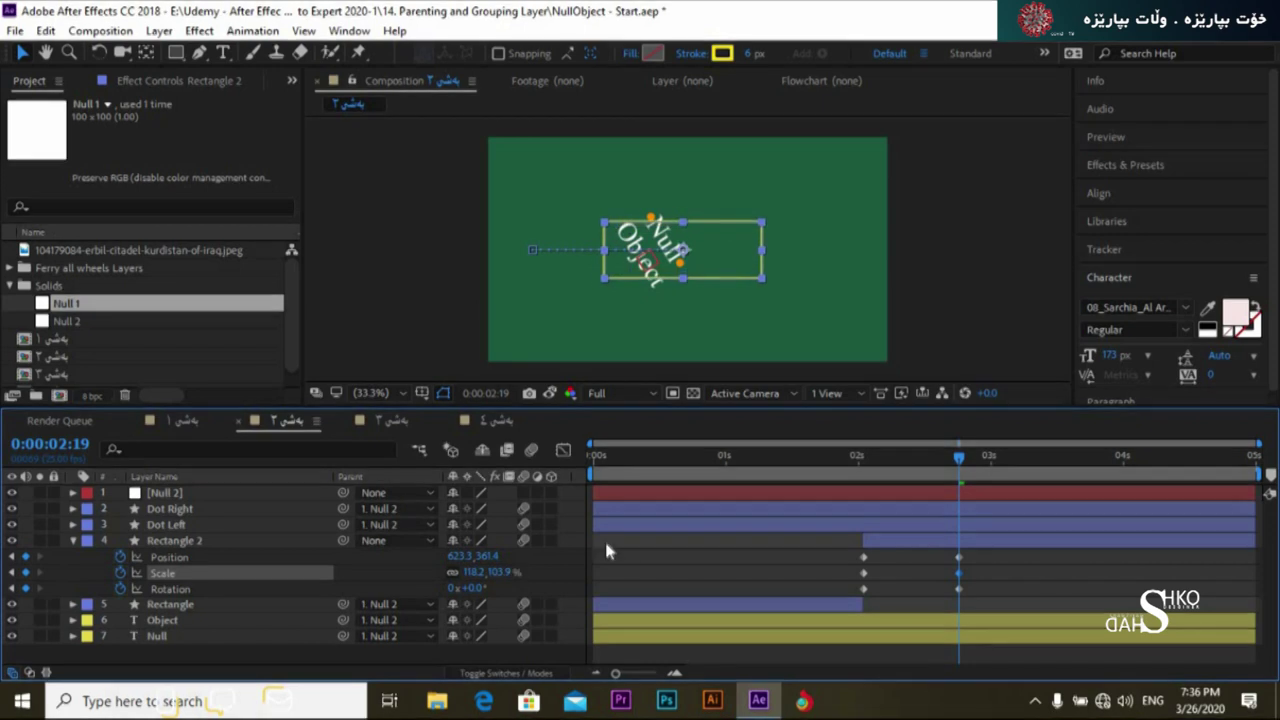
Step back frame by frame through Rectangle 2's motion, and preview the whole animation from the beginning.
key(Page_Up)
key(Page_Up)
key(Page_Up)
key(Page_Up)
key(Page_Up)
key(Page_Up)
key(Page_Up)
key(Page_Up)
key(Page_Up)
key(Page_Up)
key(Page_Up)
key(Page_Up)
key(Page_Up)
key(Page_Up)
key(Page_Up)
key(Page_Up)
key(Home)
key(space)
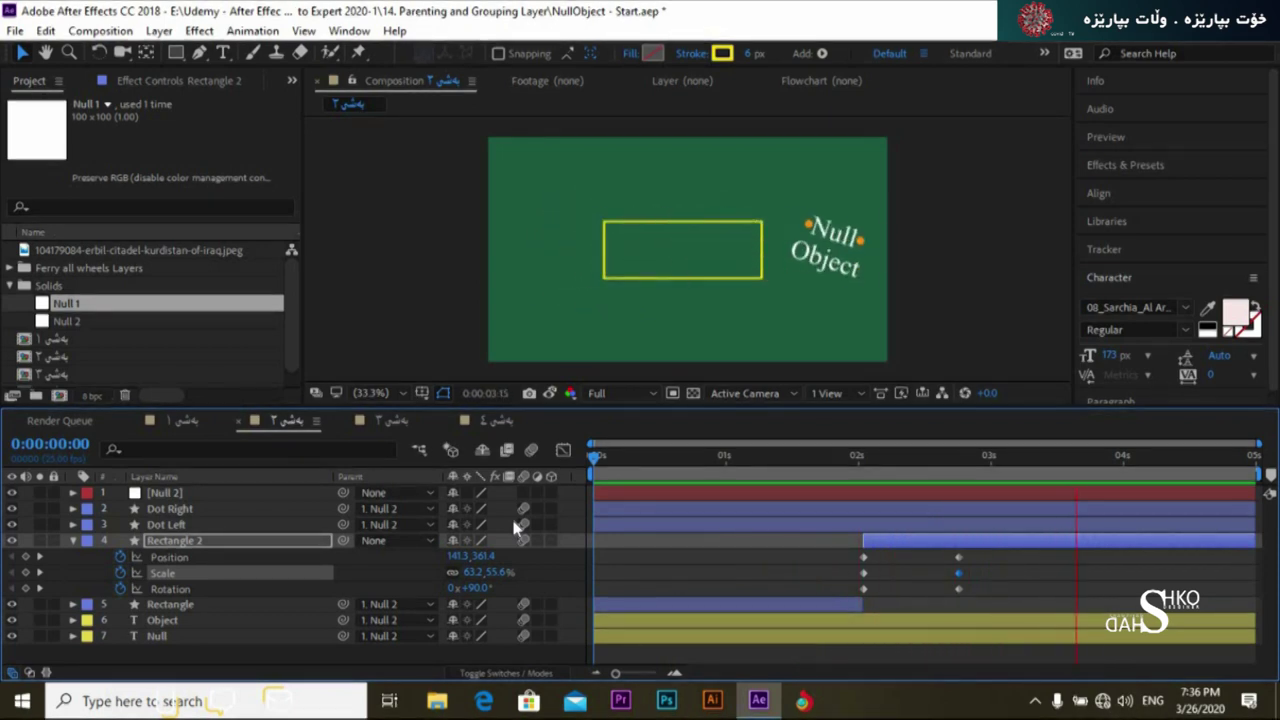
key(space)
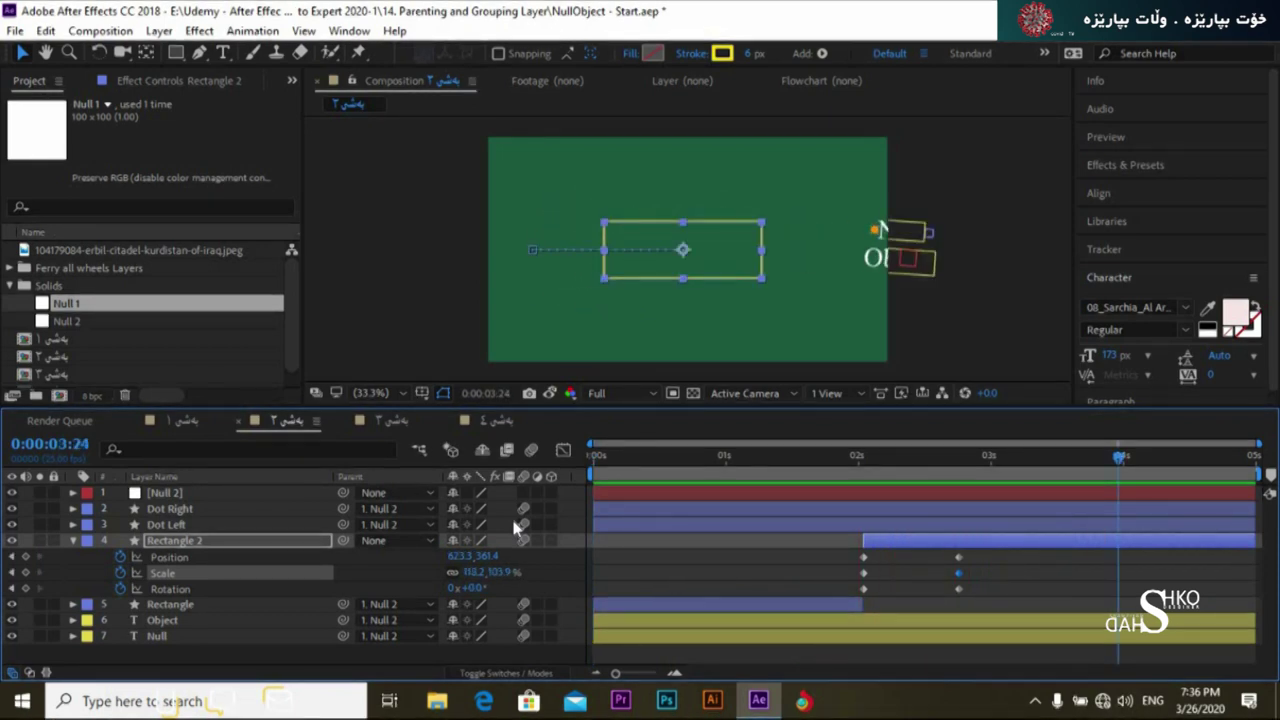
Collapse Rectangle 2's properties and review the layer types available for a new layer, including Null Object.
click(74, 541)
click(117, 608)
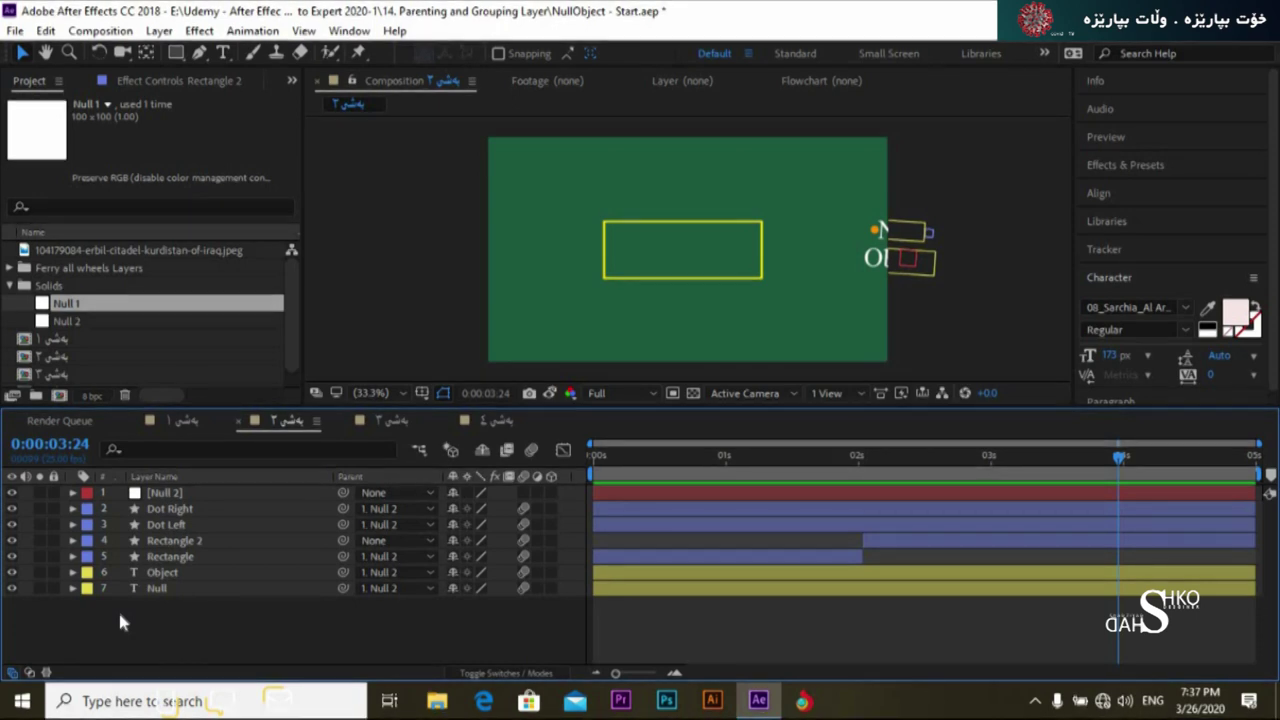
right_click(118, 609)
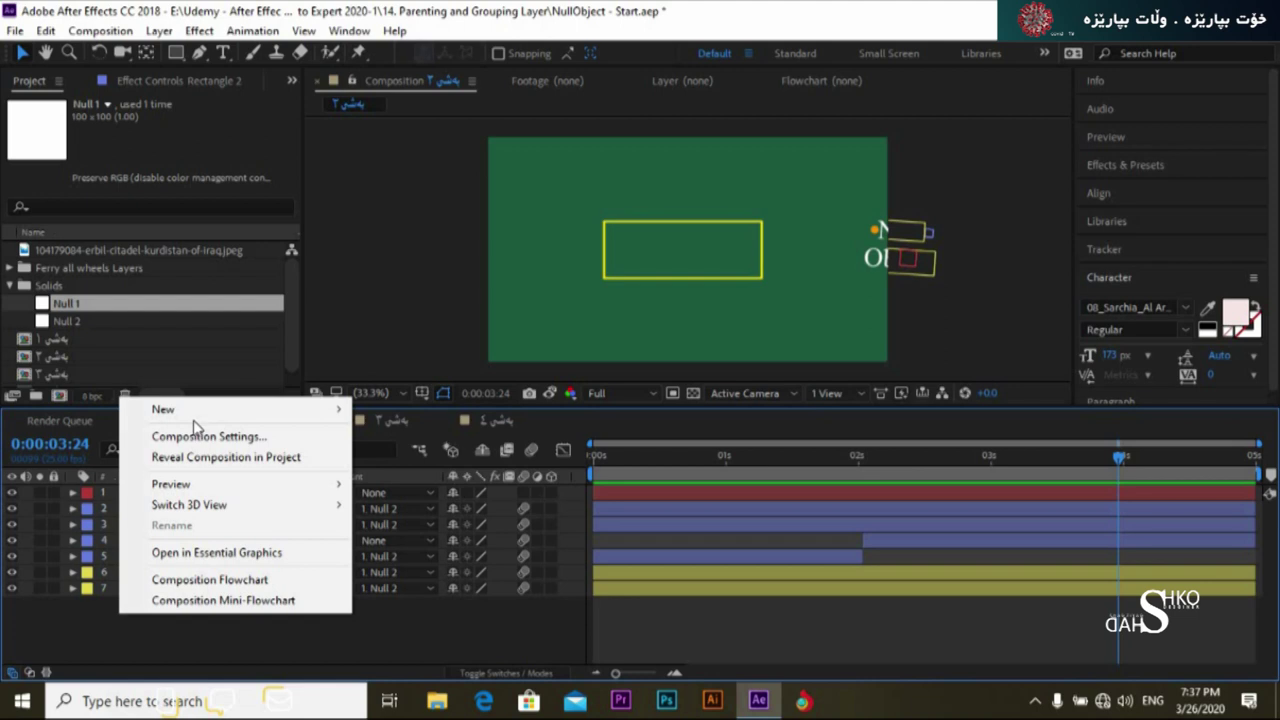
mouse_move(197, 418)
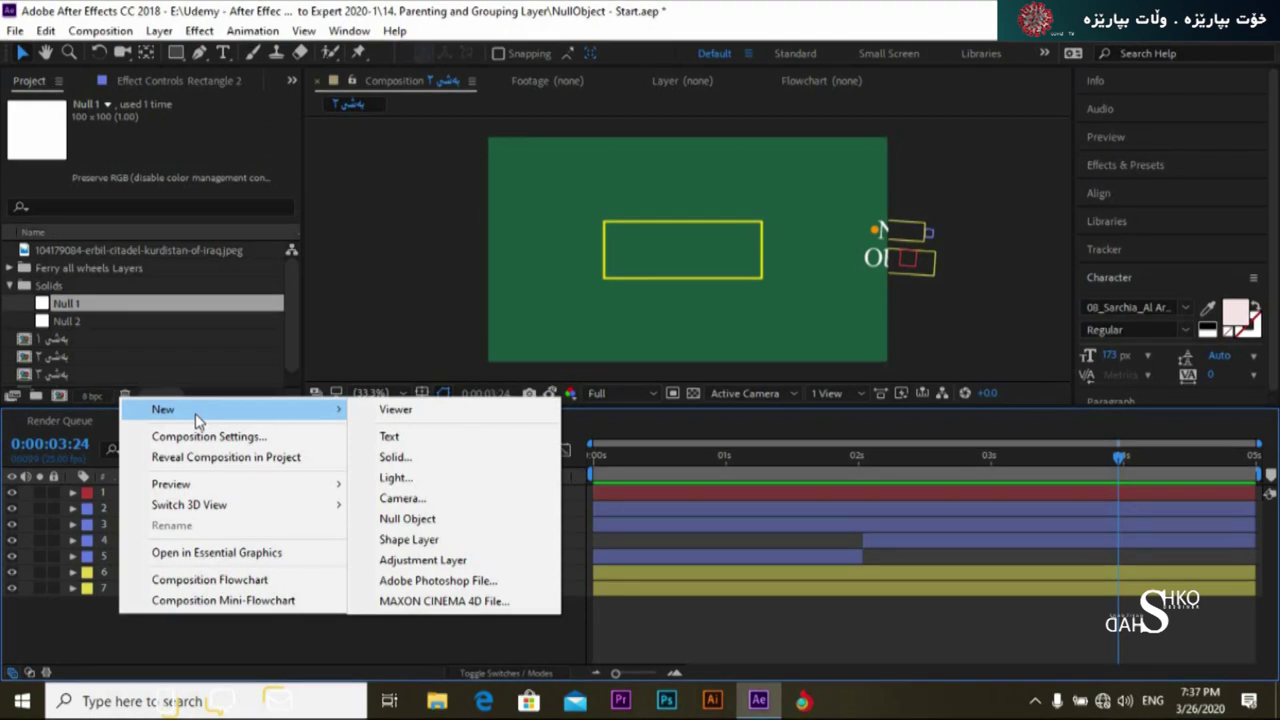
click(98, 627)
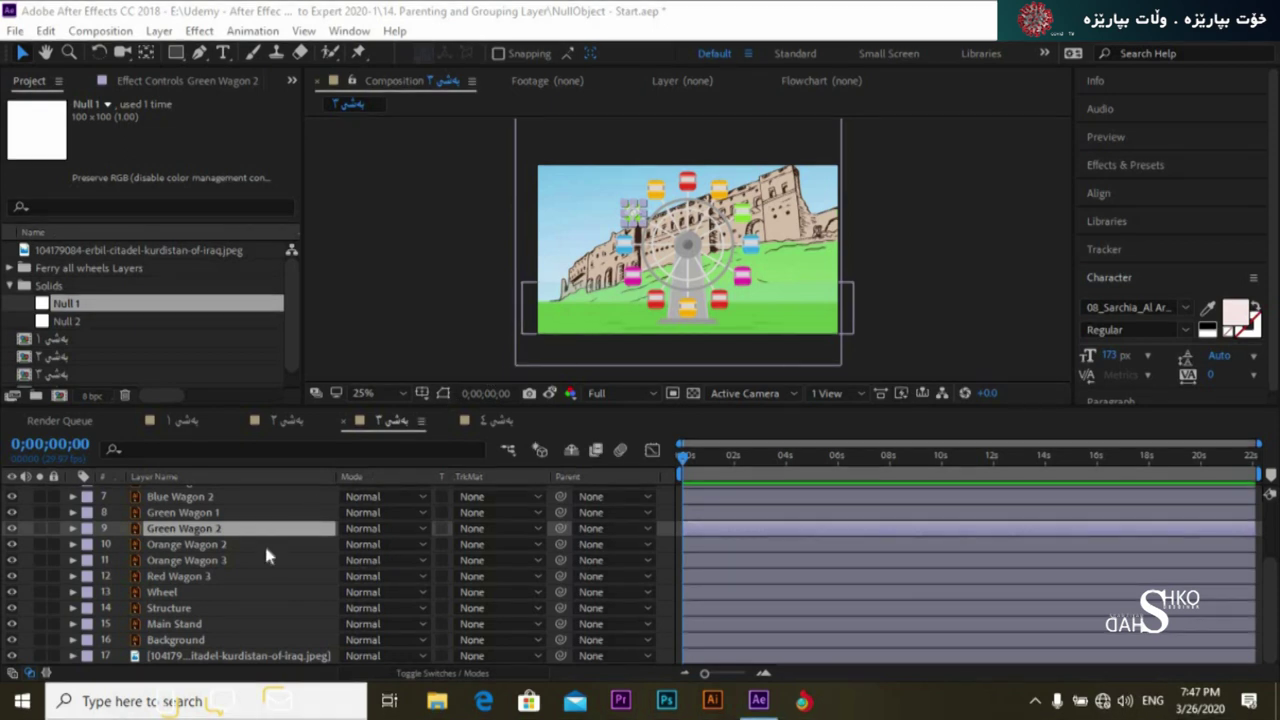
Check which wagons on the Ferris wheel the layers control, and move the Orange Wagon 2 layer above Green Wagon 2.
key(ctrl+Down)
key(ctrl+Down)
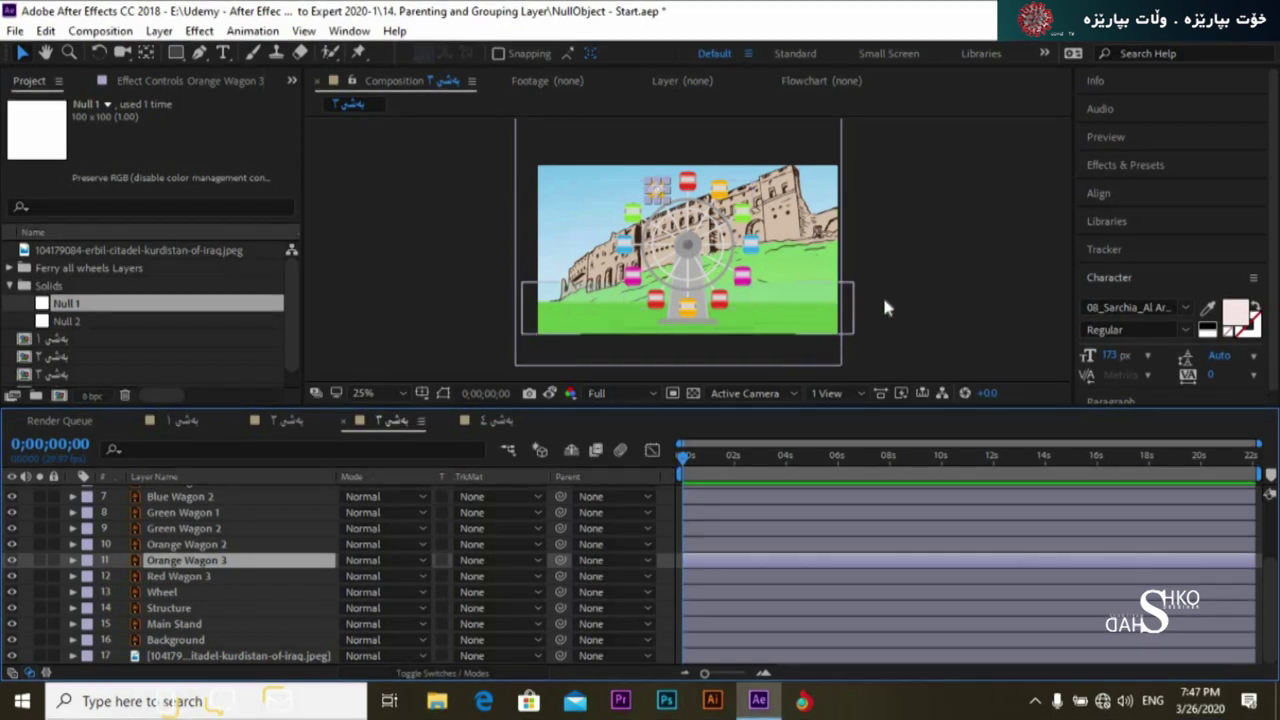
click(756, 248)
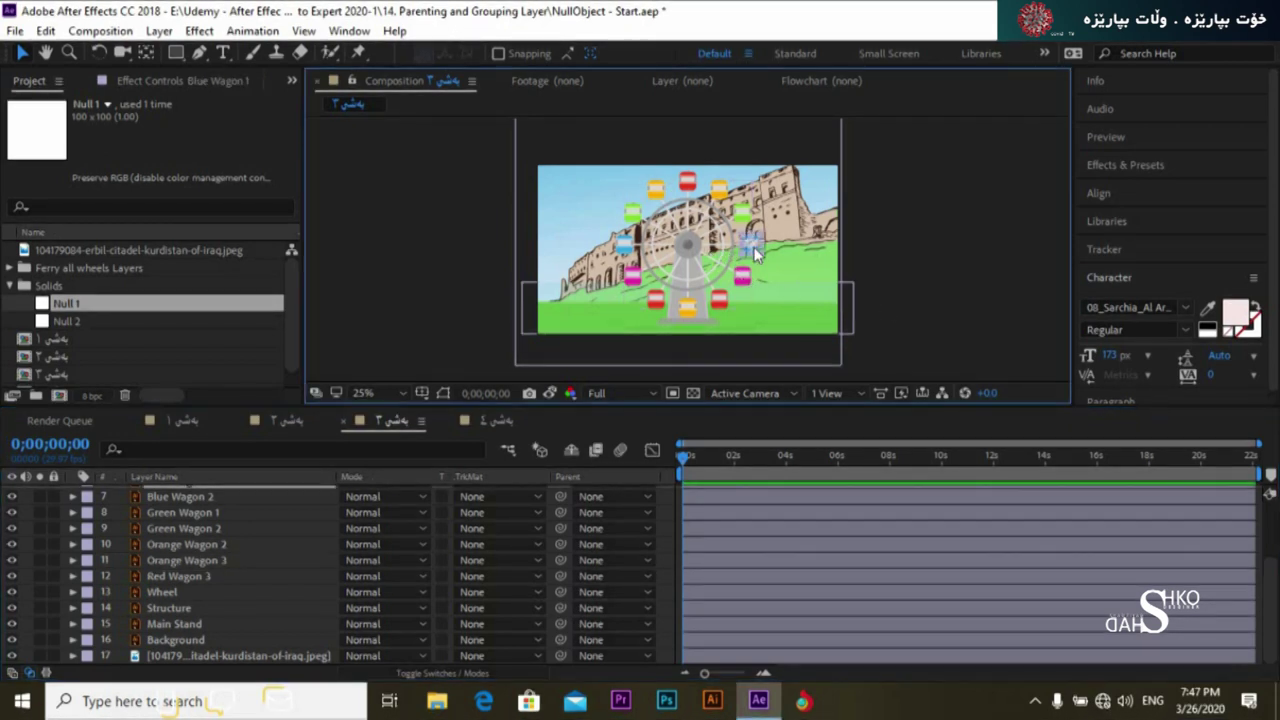
click(162, 577)
click(165, 561)
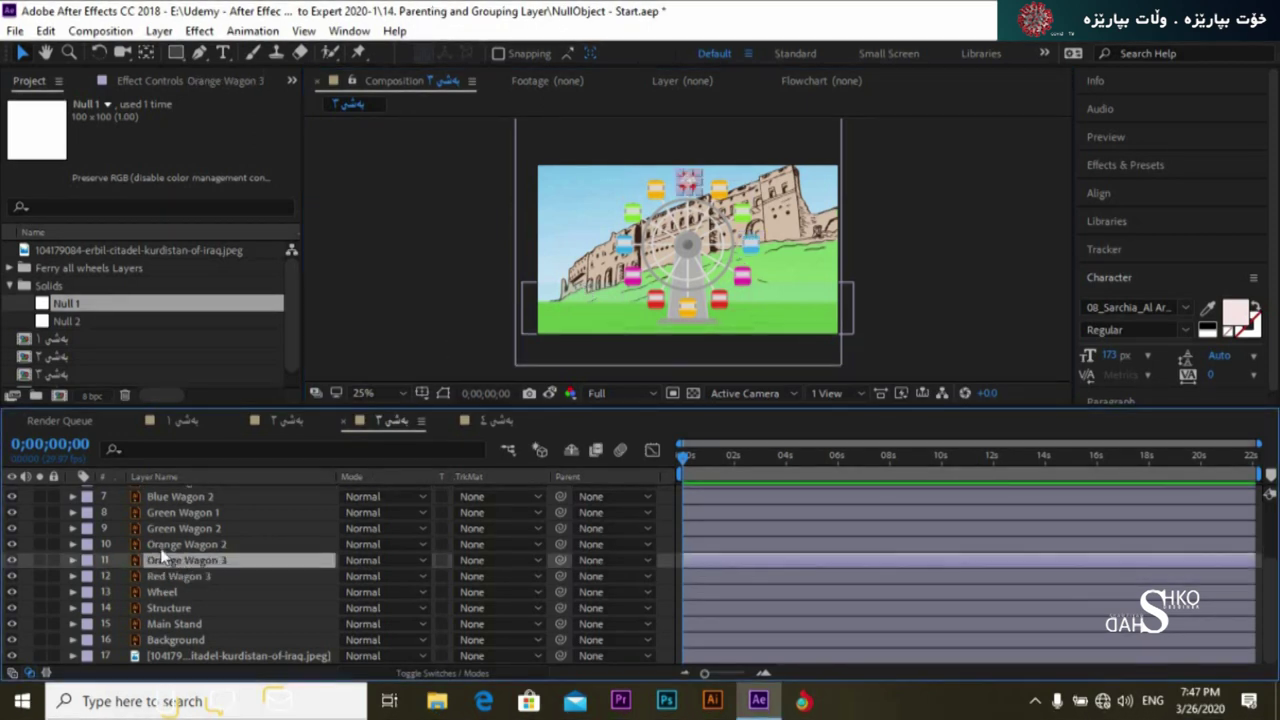
drag(165, 545, 168, 524)
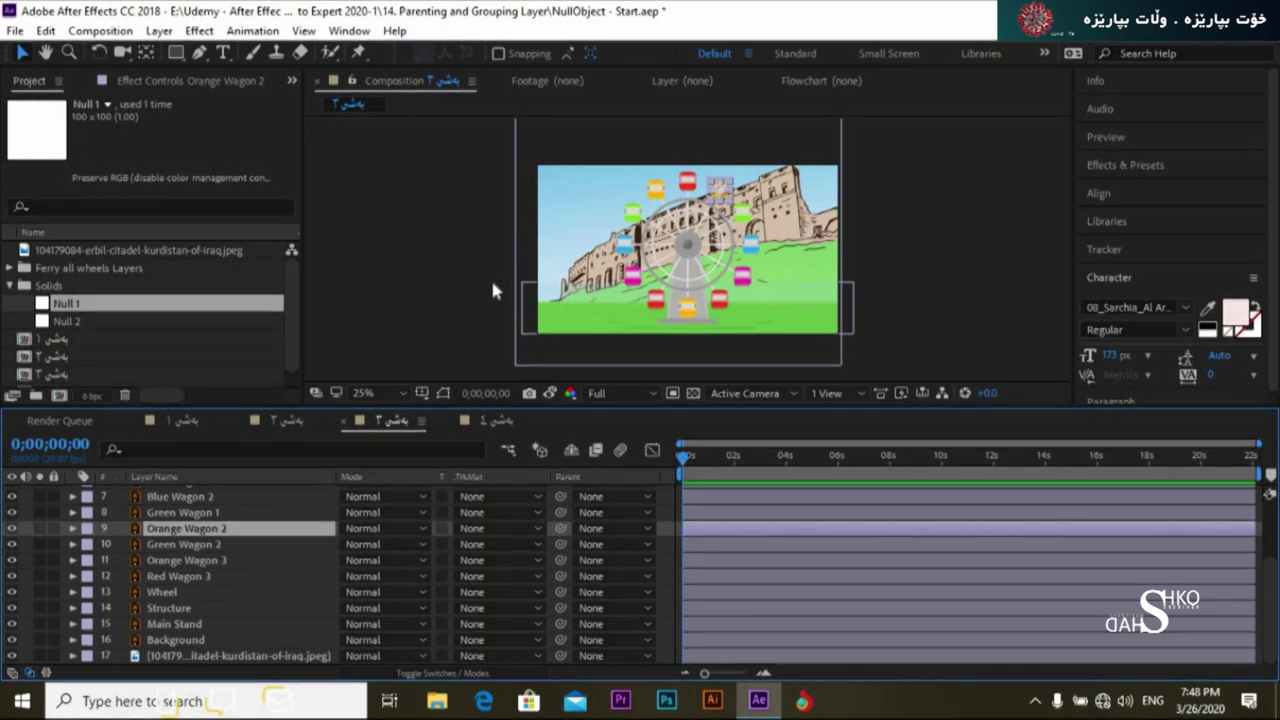
Examine the Green Wagon, Orange Wagon 3, Red Wagon 3 and Wheel layers to match them to the Ferris wheel artwork.
click(205, 545)
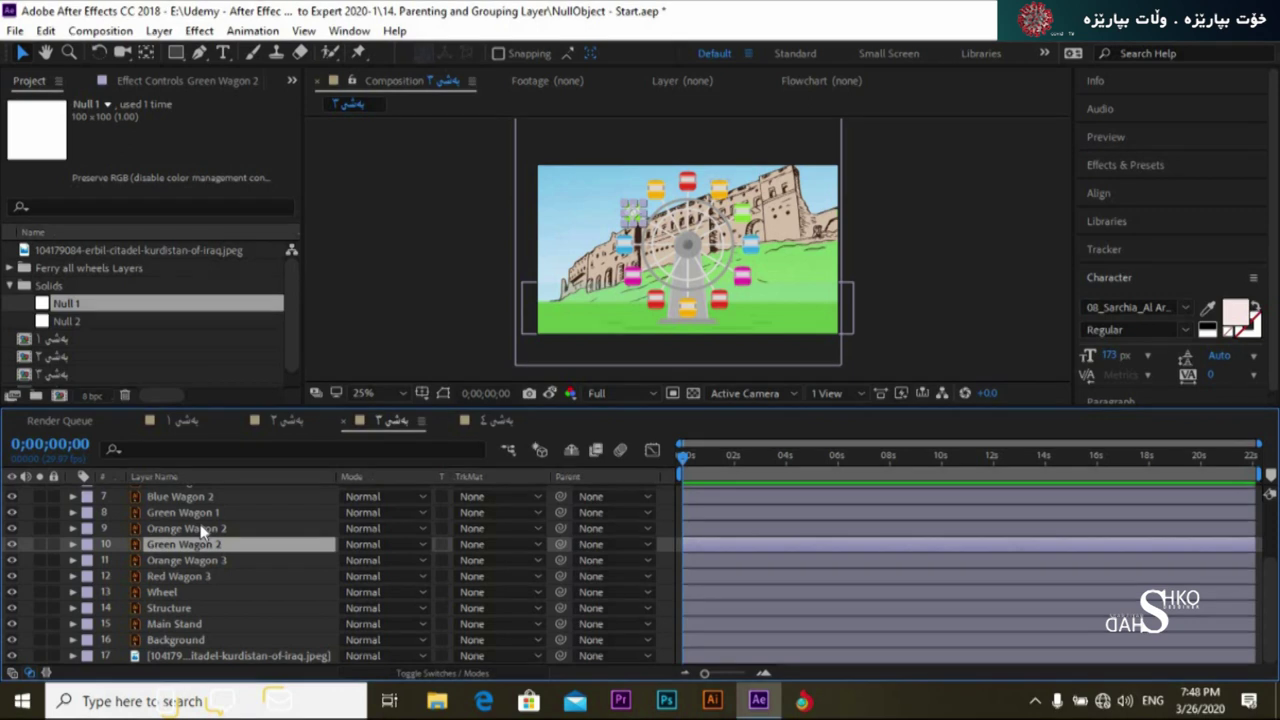
click(185, 512)
click(165, 592)
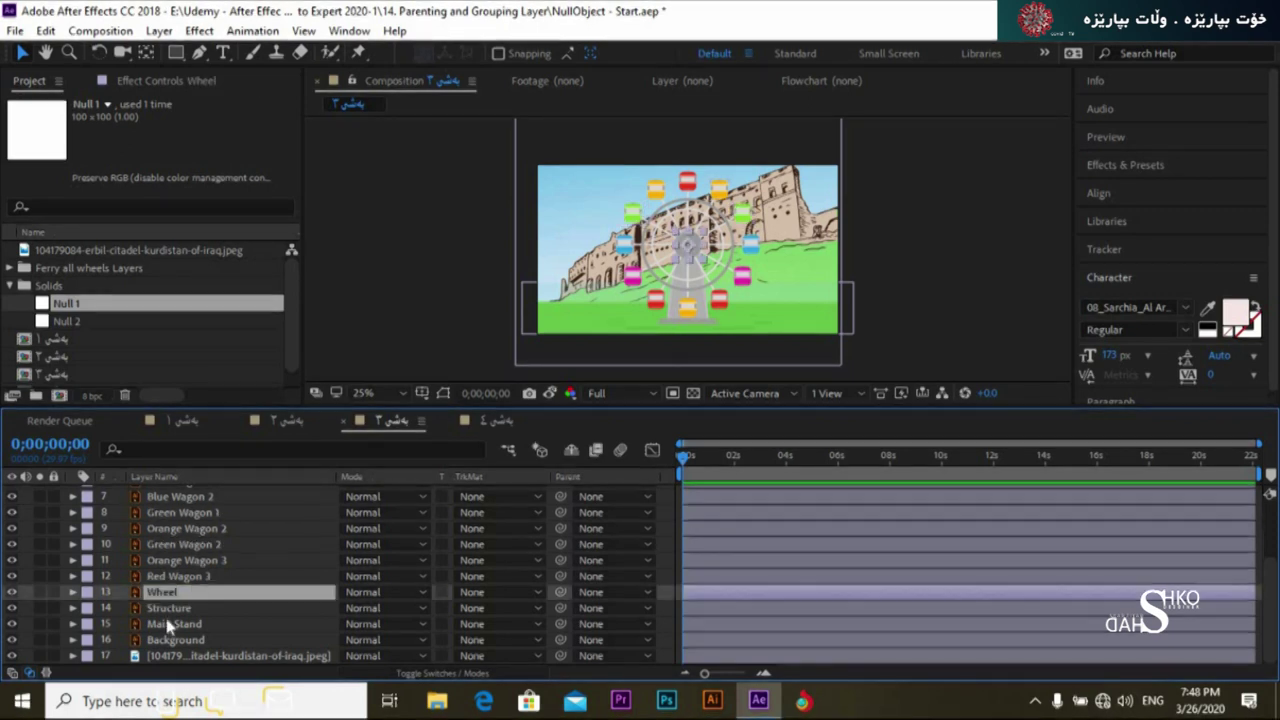
click(174, 580)
click(180, 560)
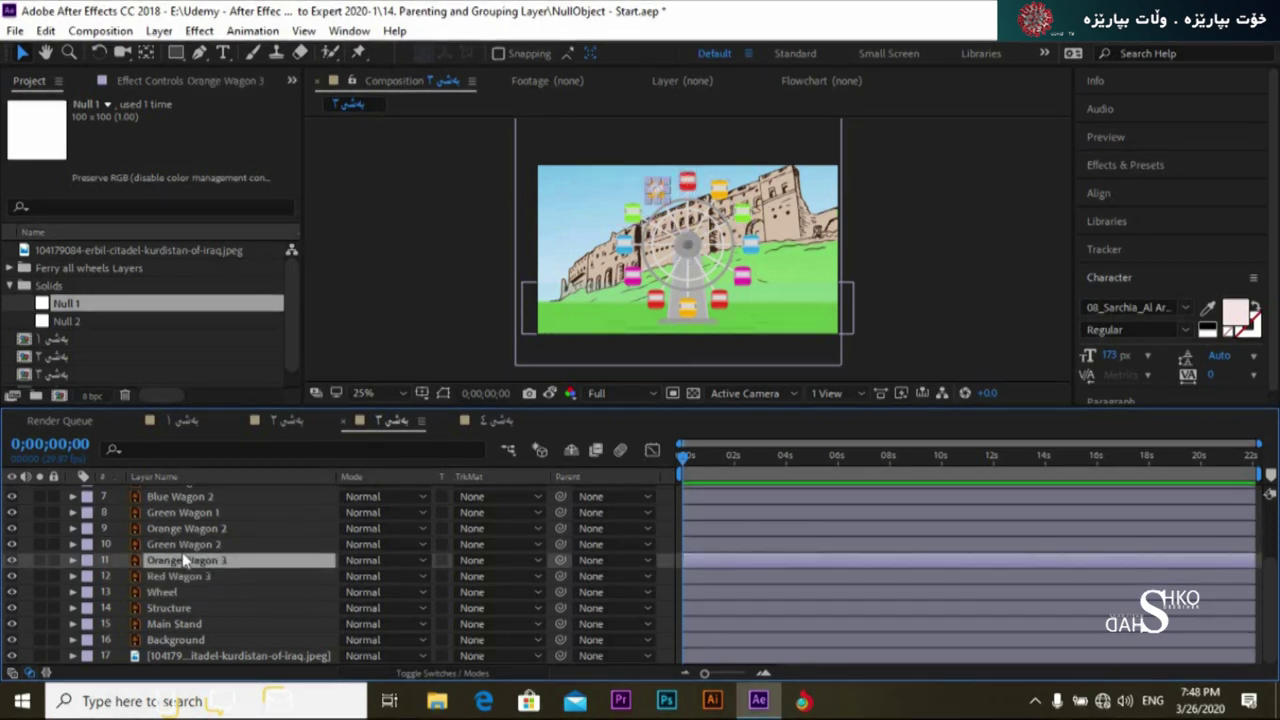
click(180, 544)
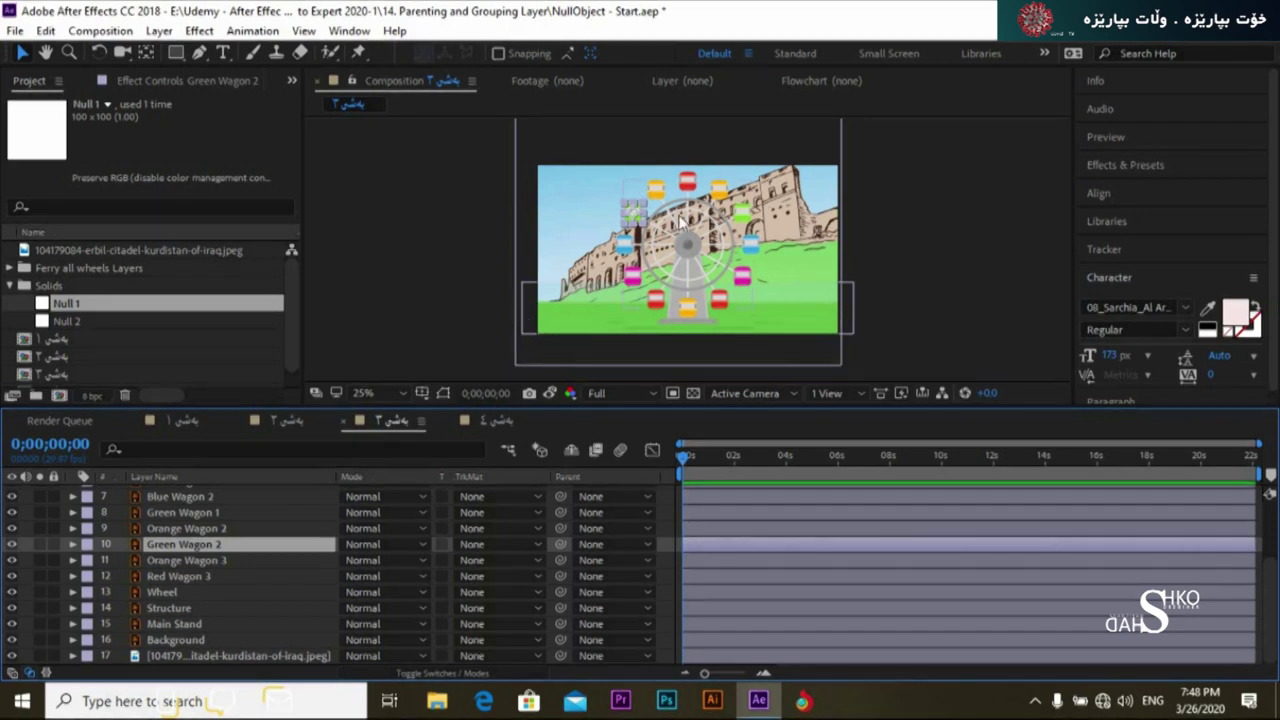
Compare the Structure, Wheel, Main Stand and Background layers to see which part of the scene each one covers.
click(191, 606)
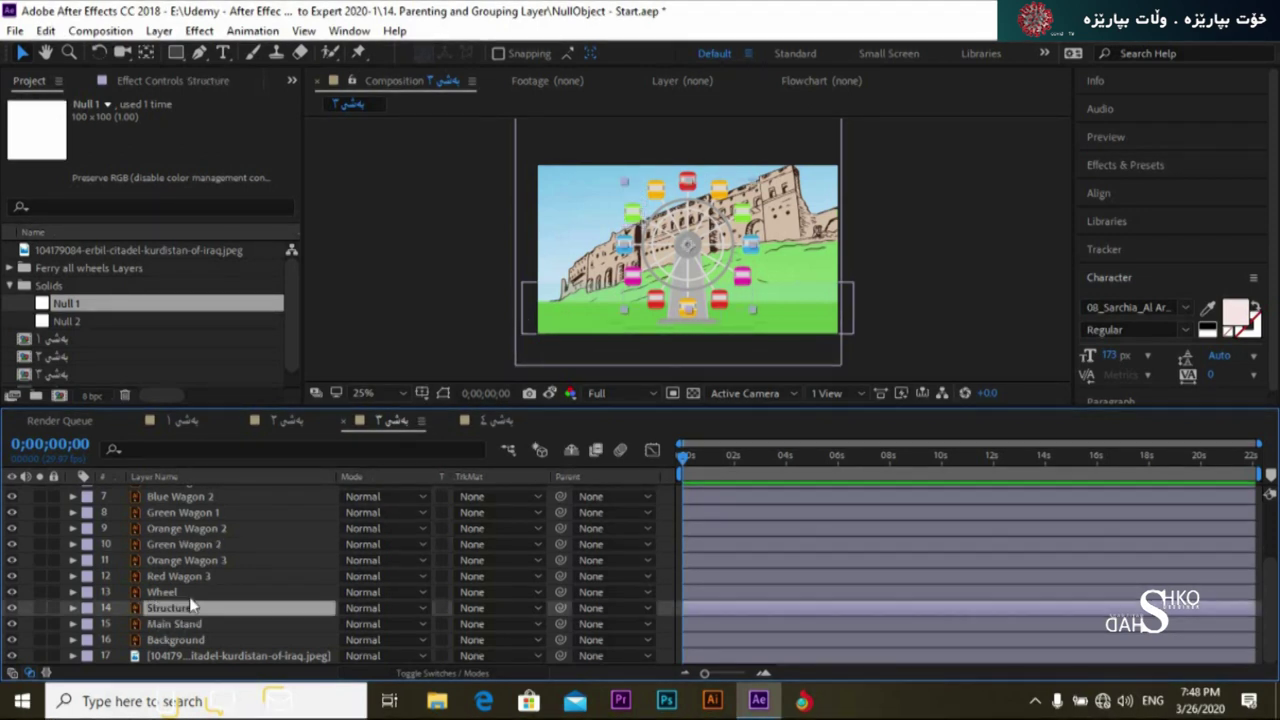
click(175, 592)
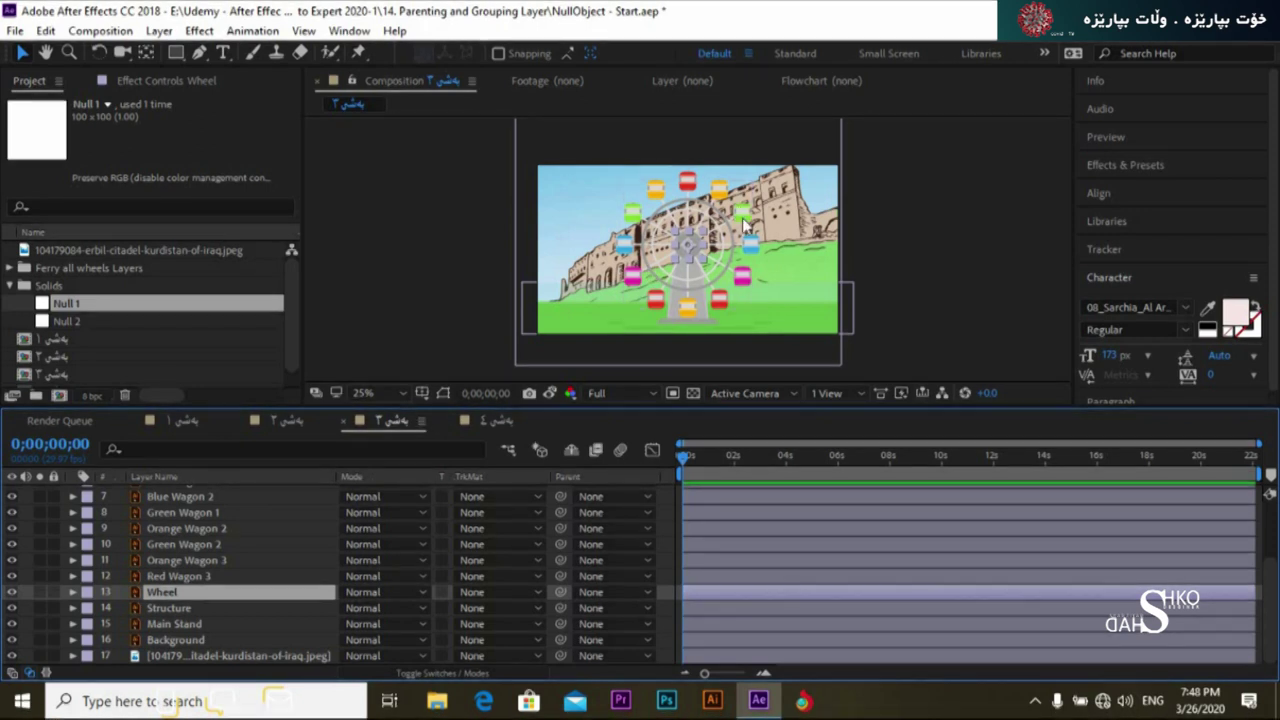
click(180, 612)
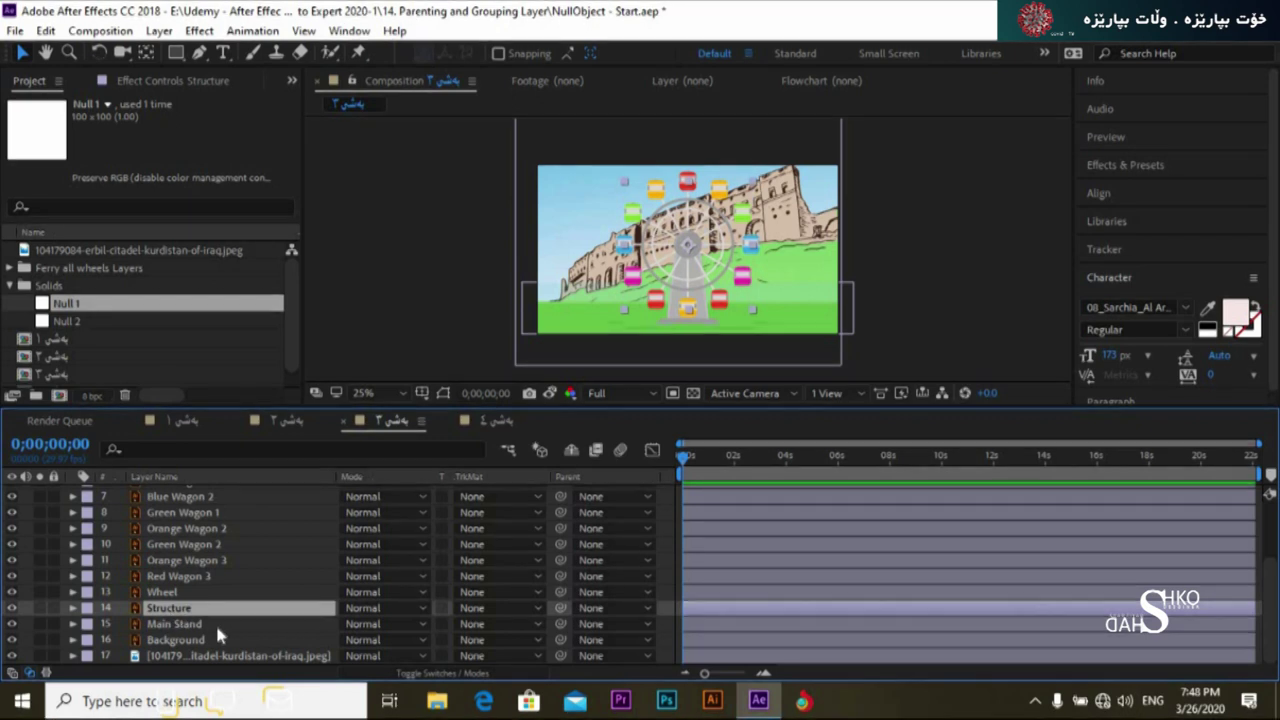
click(215, 622)
click(192, 639)
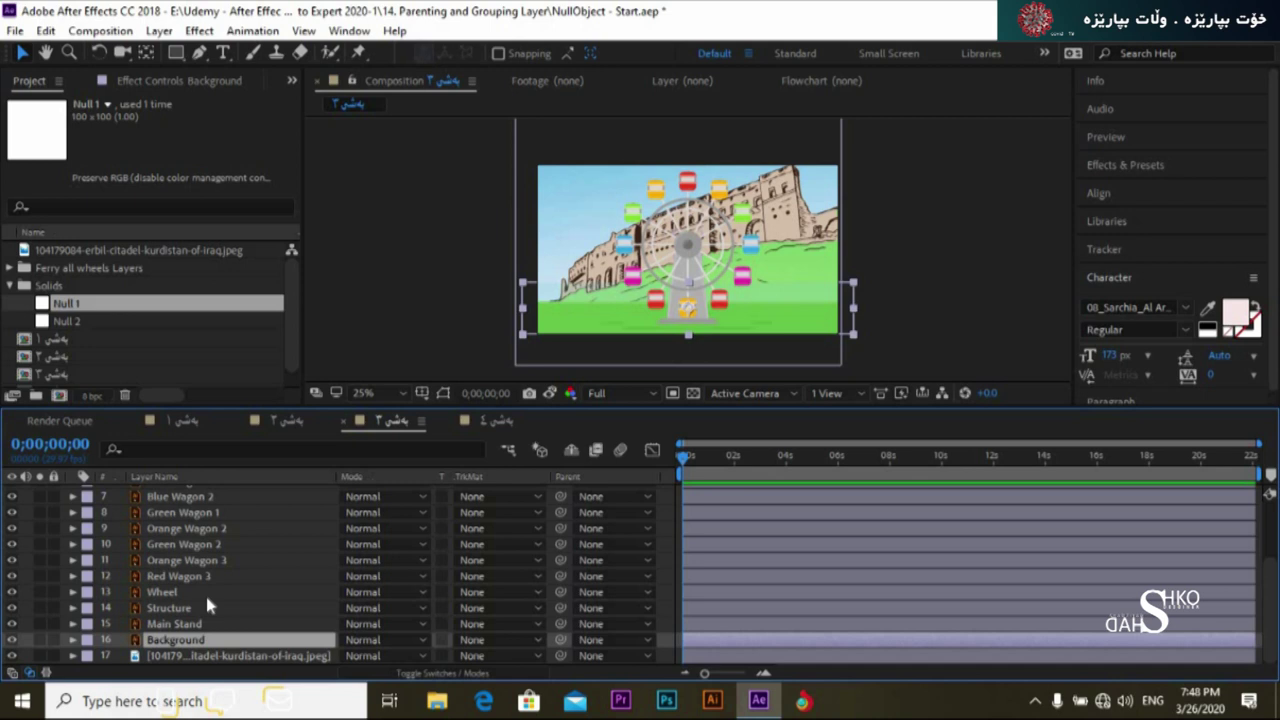
click(205, 592)
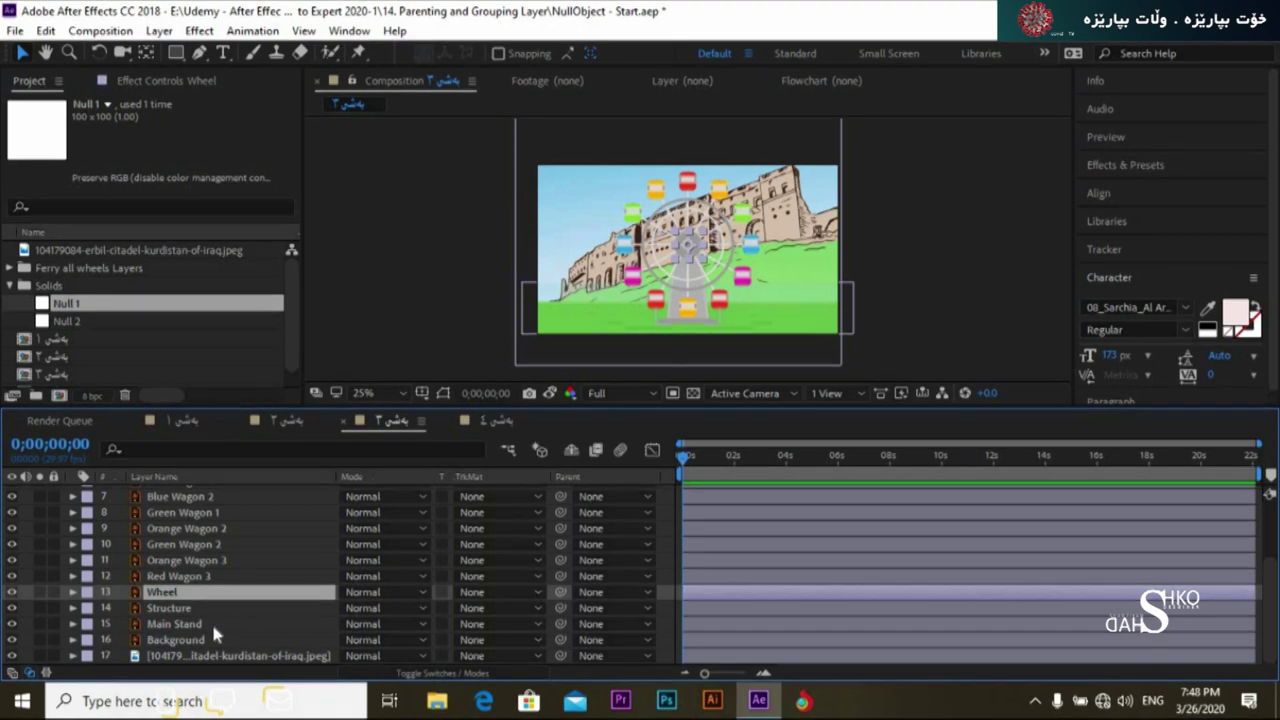
click(212, 625)
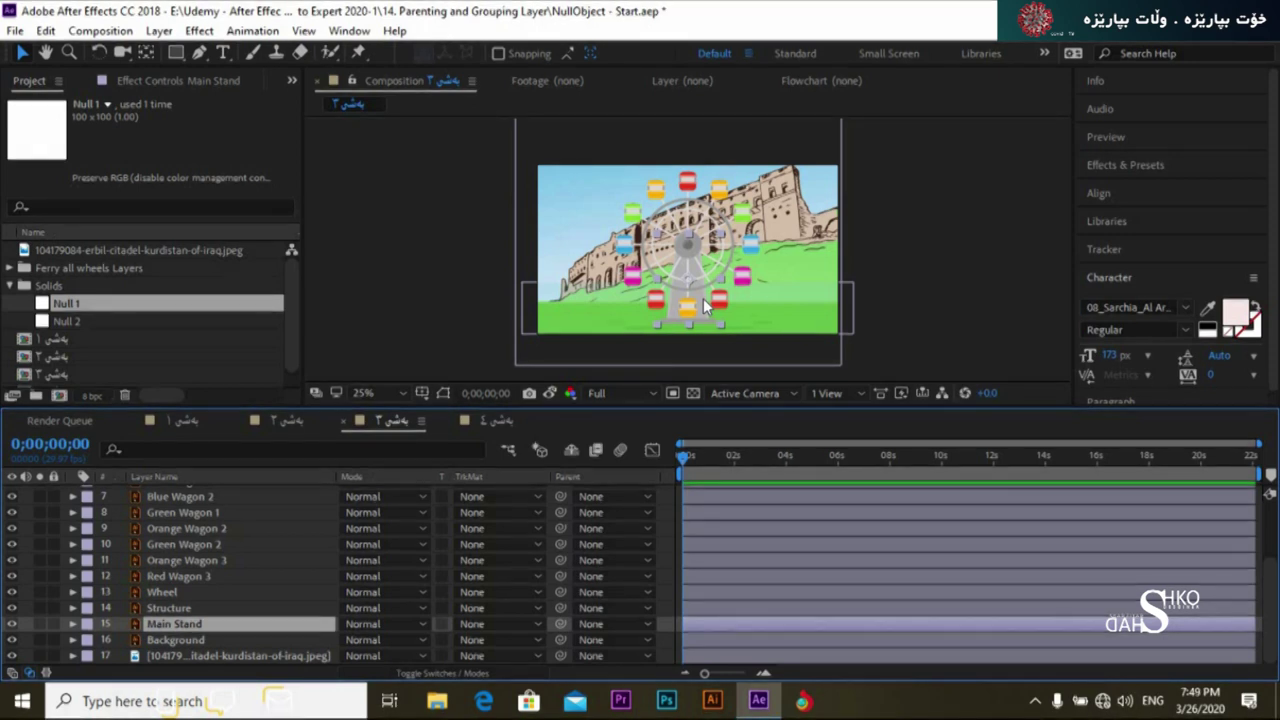
Enlarge the composition viewer's area and magnify the Ferris wheel scene to 50%.
key(period)
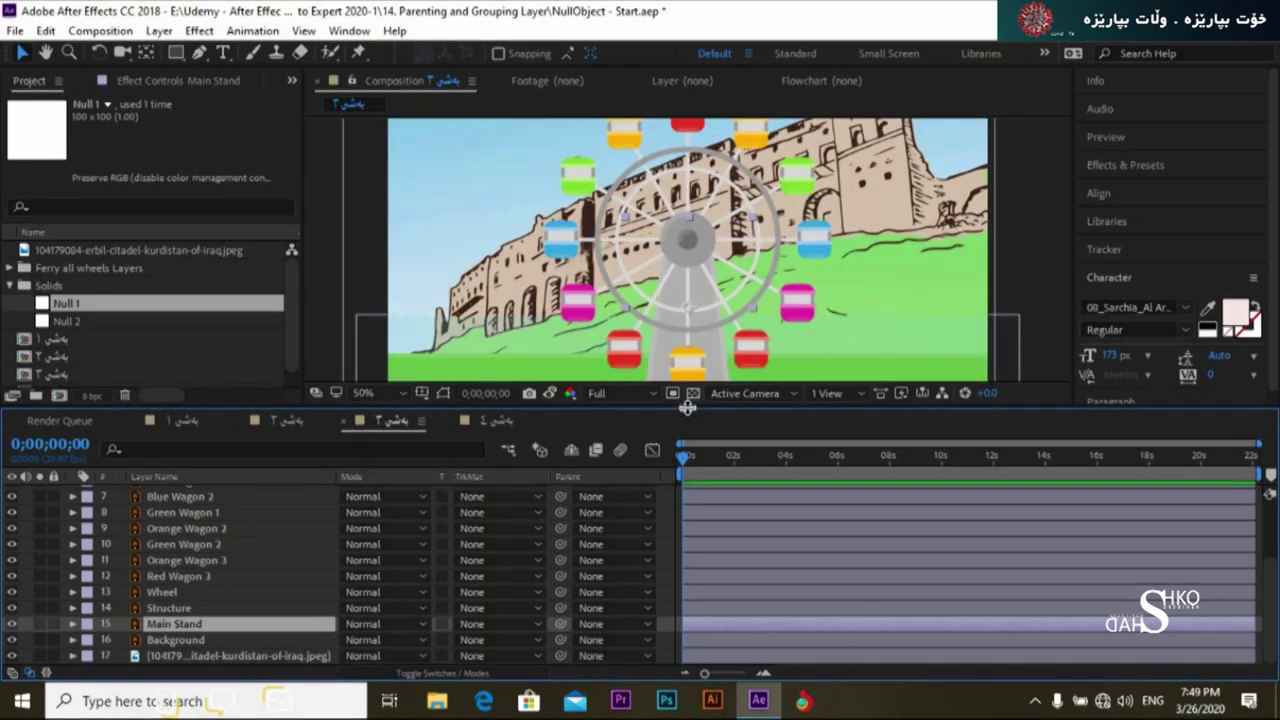
drag(688, 407, 690, 456)
key(comma)
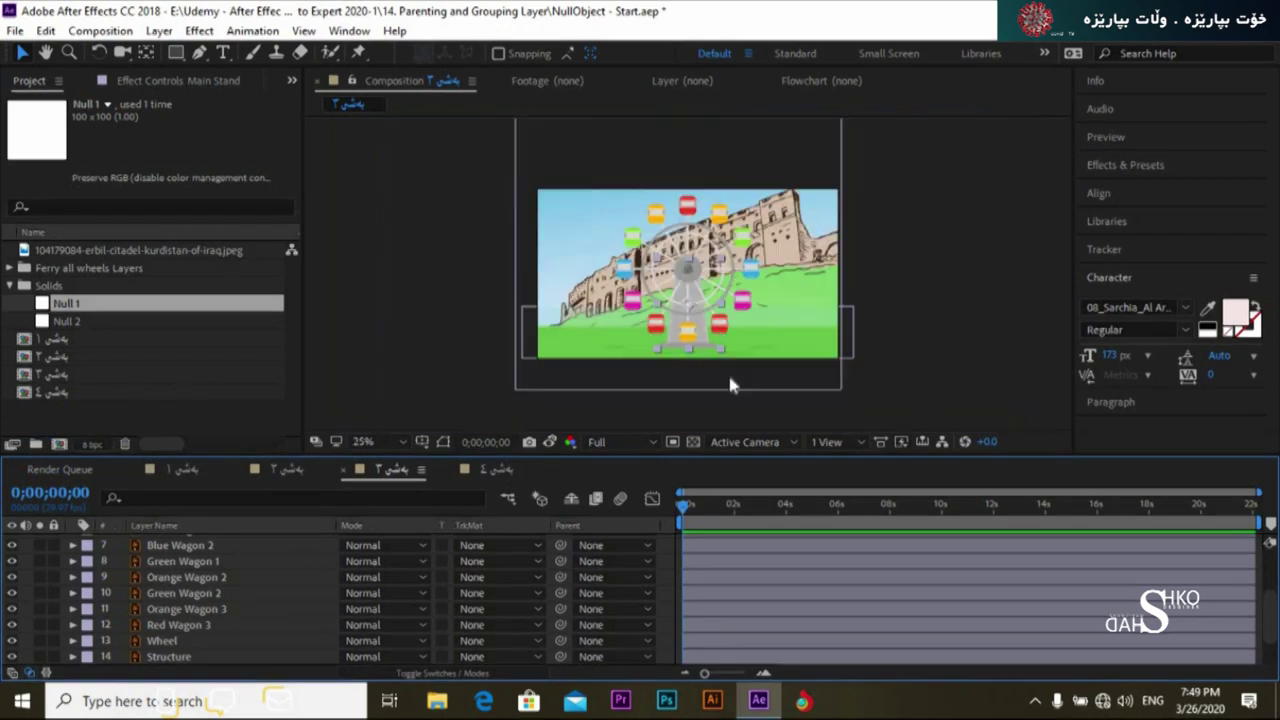
key(period)
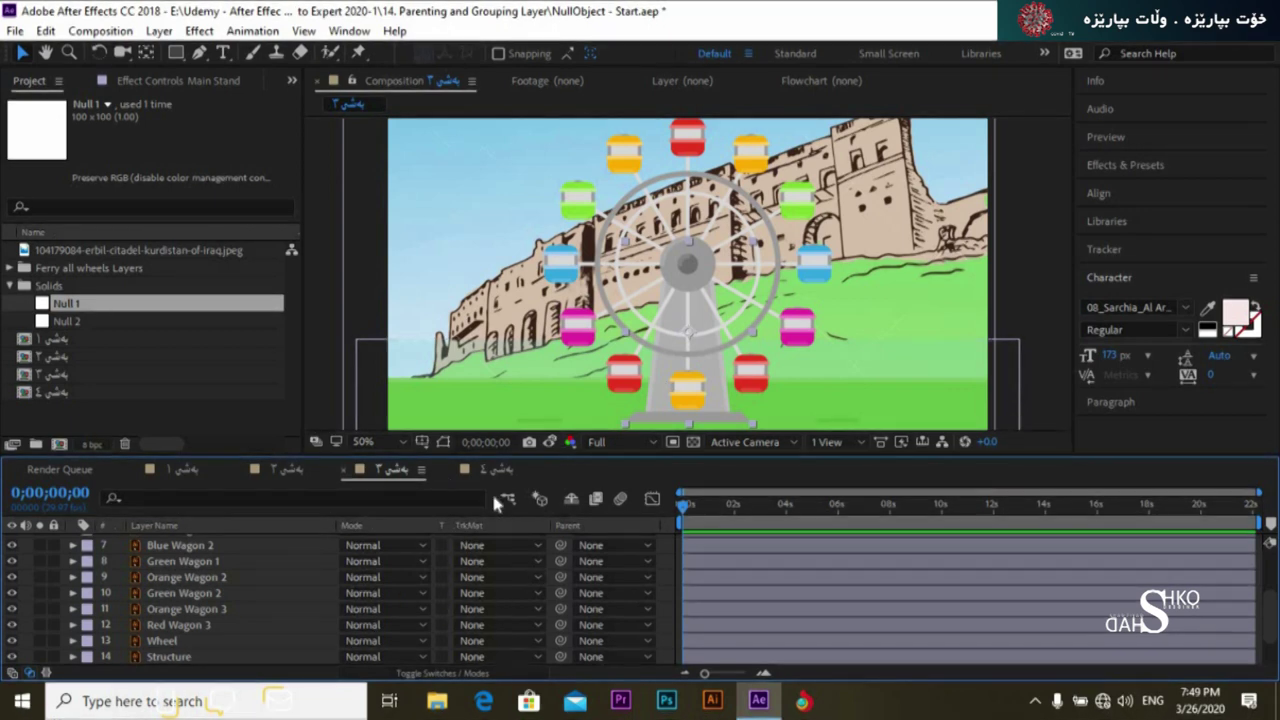
Check the Structure layer's extent in the scene, and open Red Wagon 3 in its own Layer viewer.
click(197, 652)
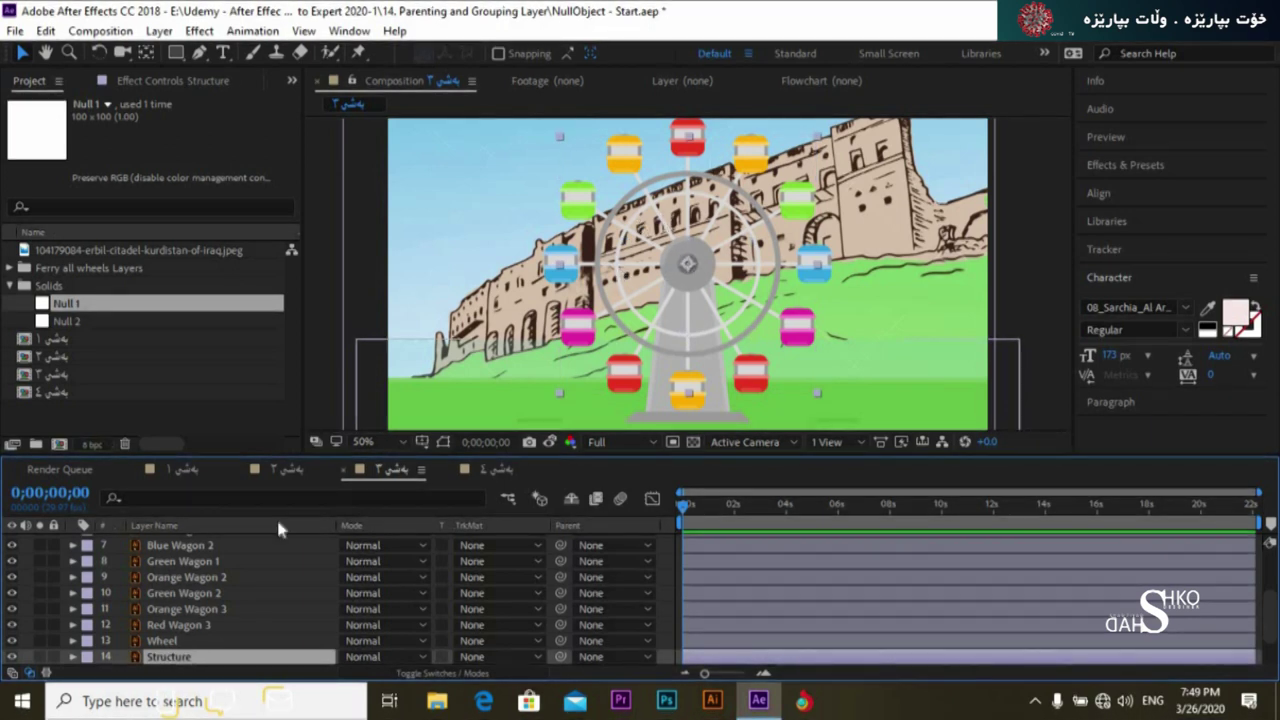
click(178, 625)
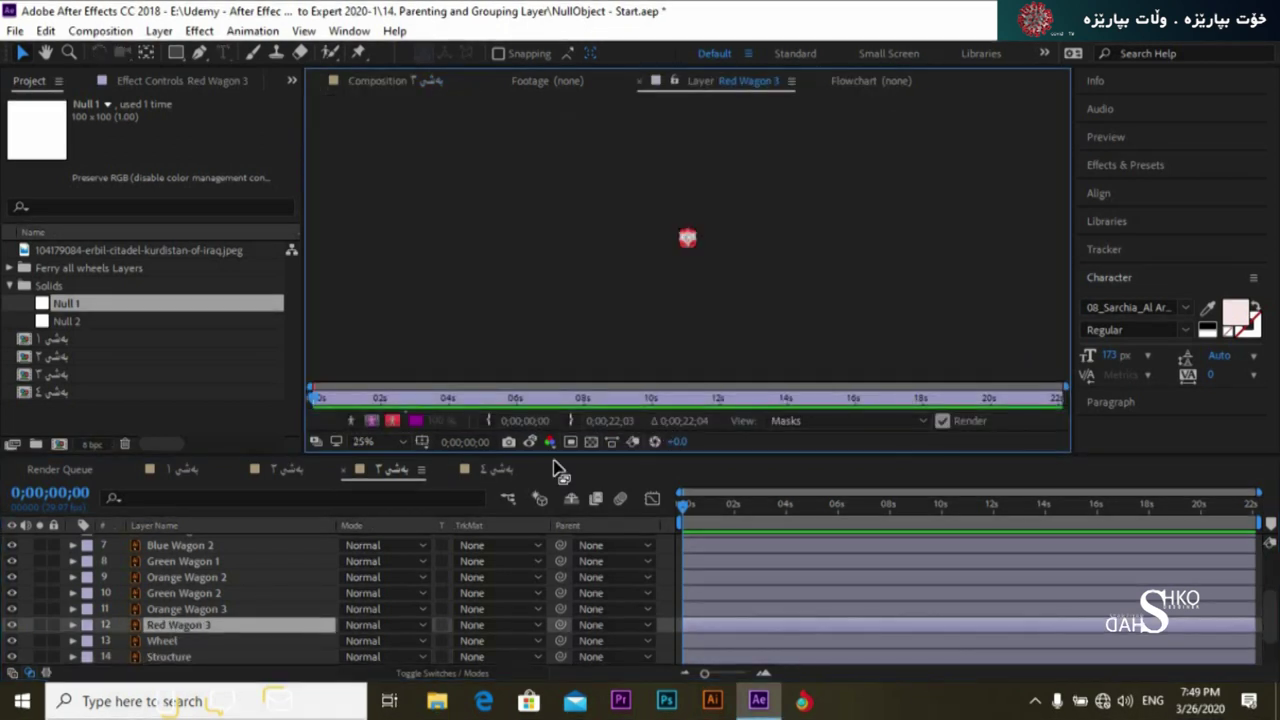
Return to the Ferris wheel composition and match the Wheel, Orange Wagon 3 and Green Wagon 2 layers to the artwork.
click(421, 79)
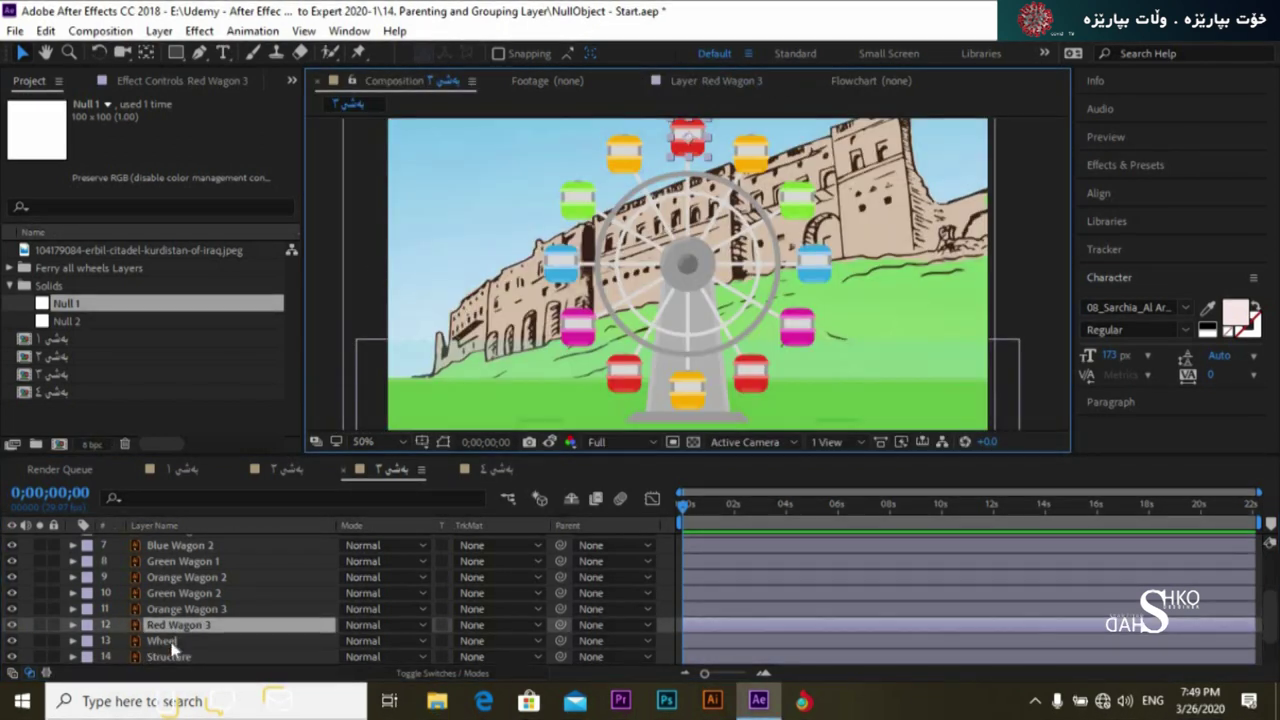
click(162, 641)
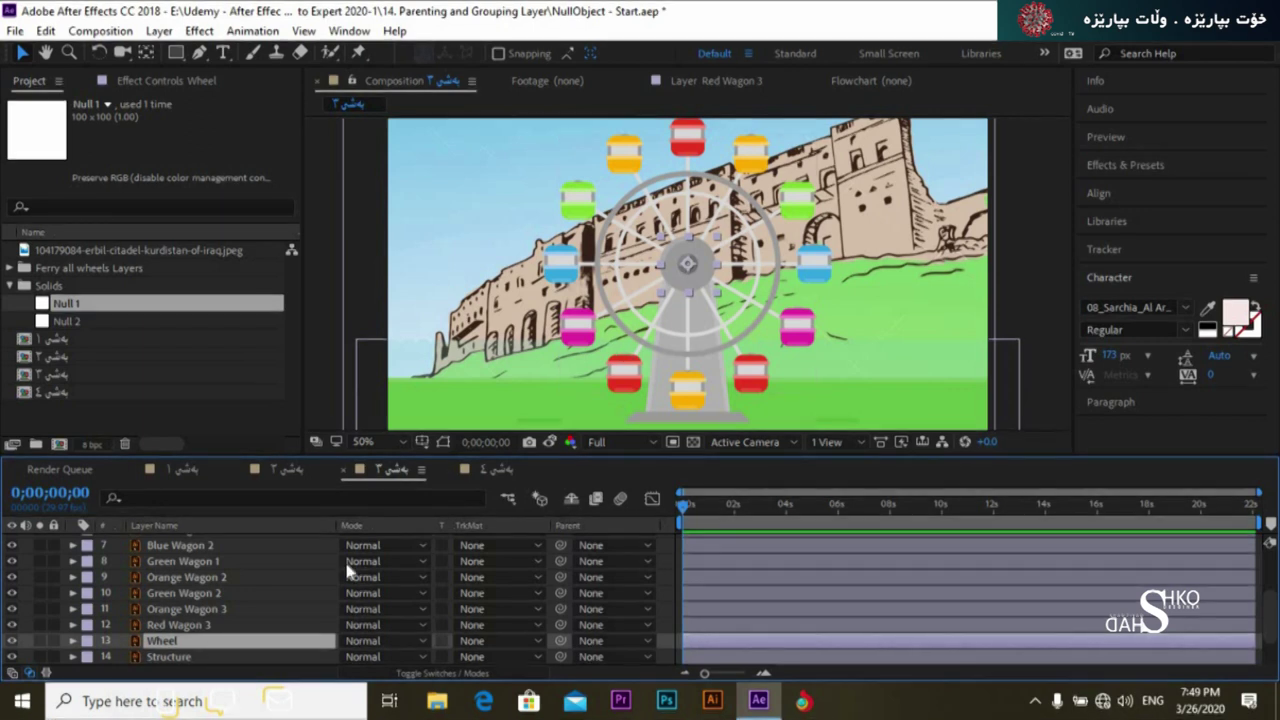
click(174, 609)
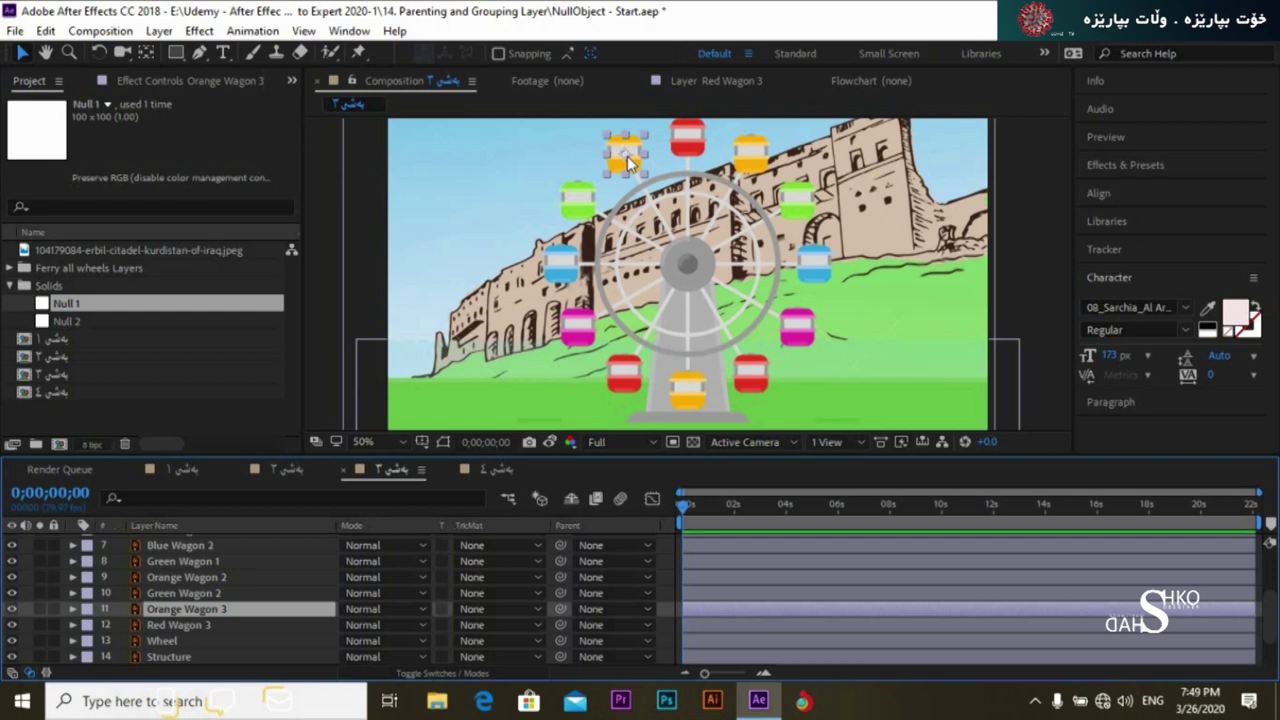
click(210, 593)
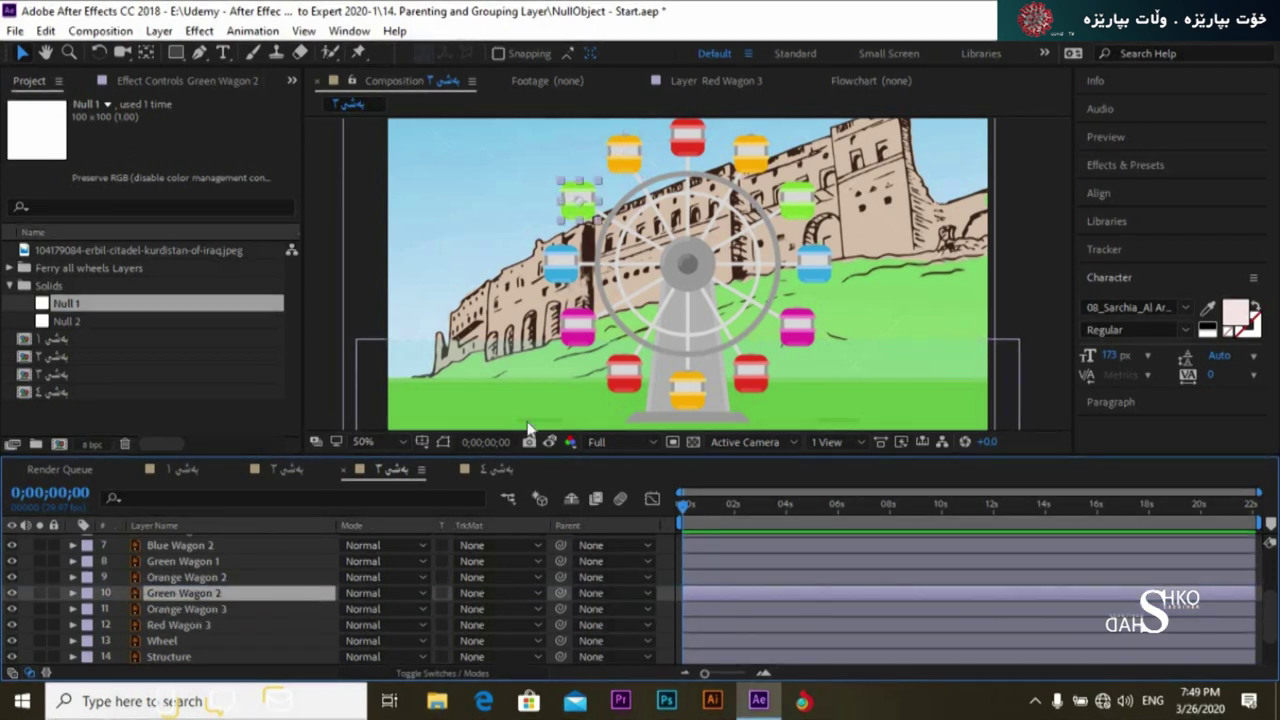
click(202, 641)
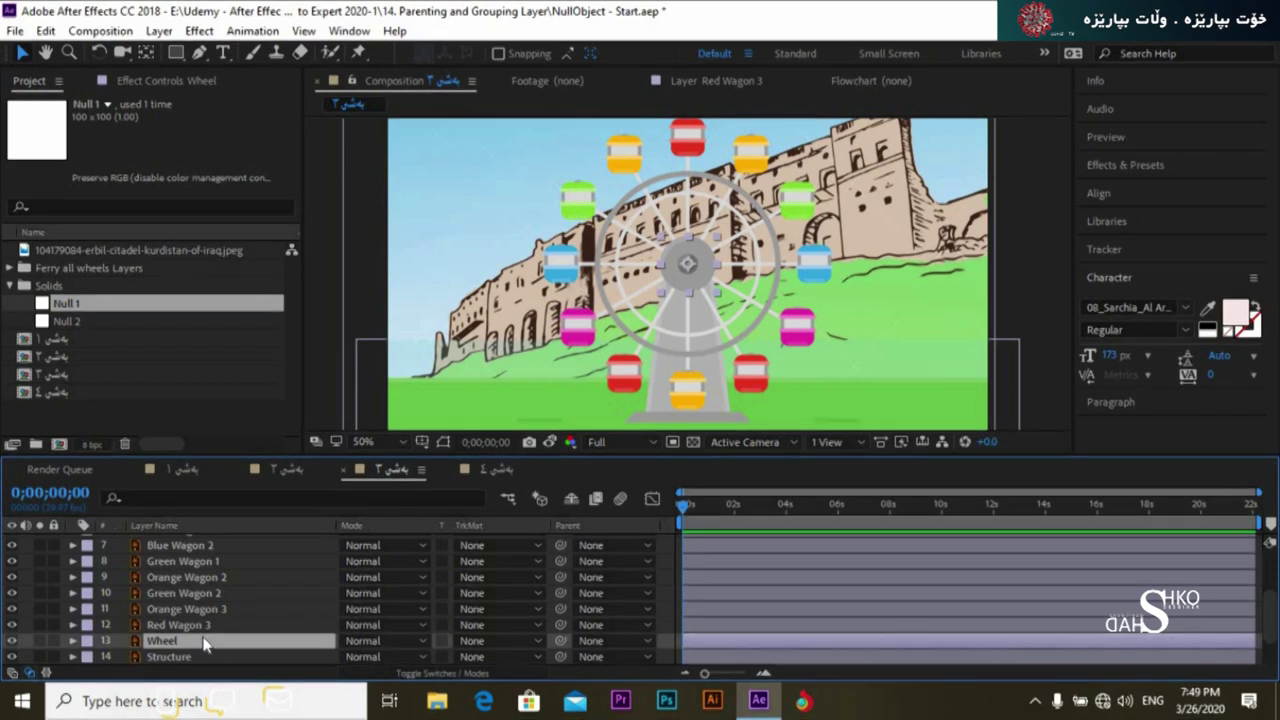
Inspect the Structure and Blue Wagon 2 layers in their own Layer viewers, and return to the composition view.
double_click(193, 658)
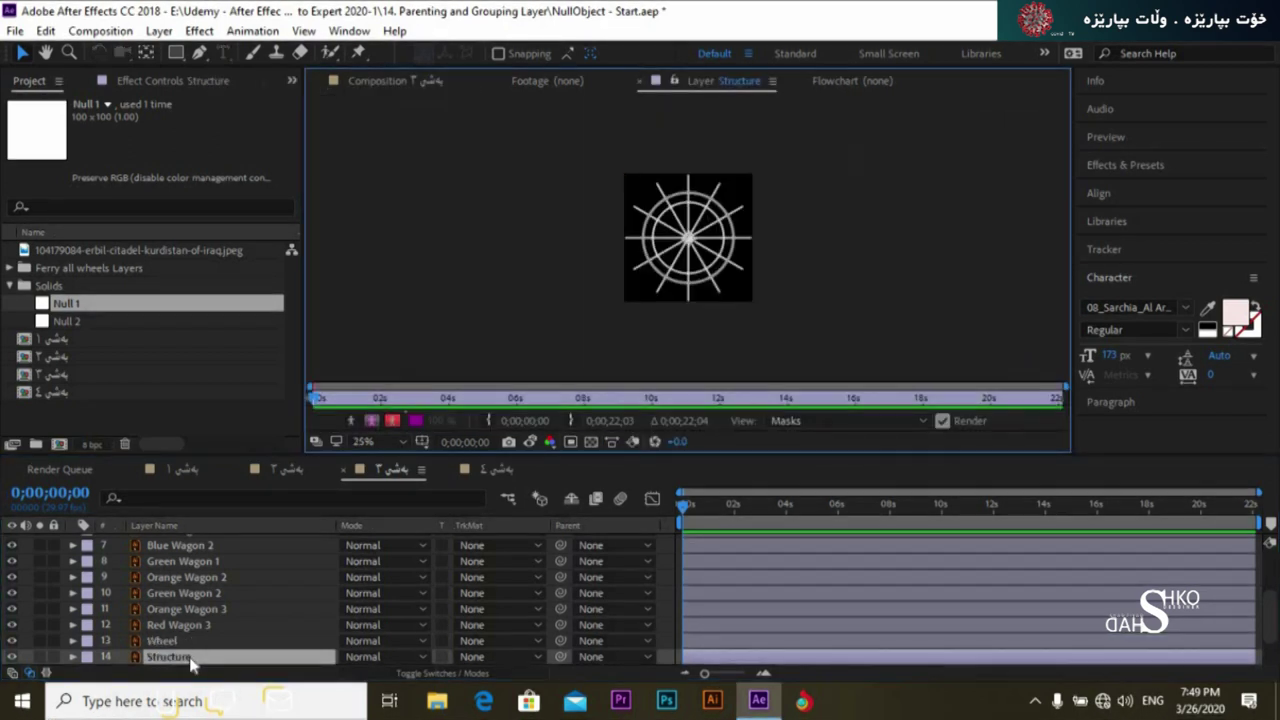
double_click(207, 546)
key(period)
key(period)
key(period)
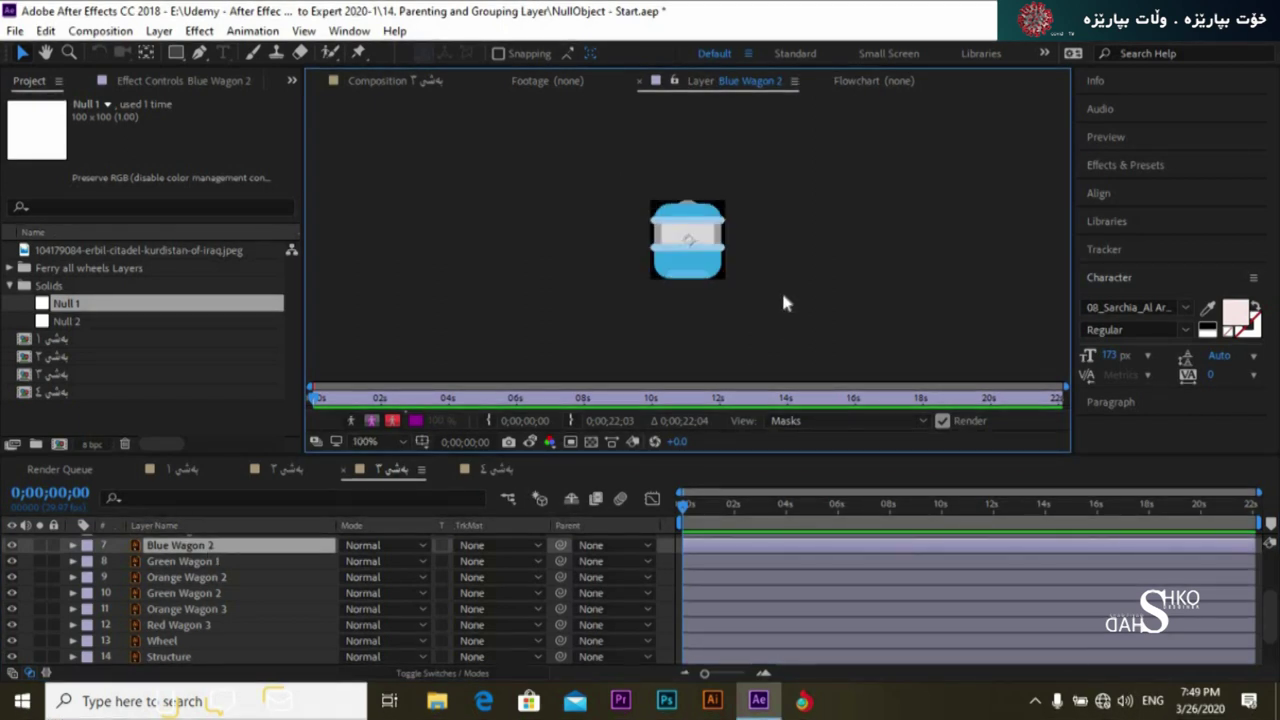
key(comma)
key(comma)
key(comma)
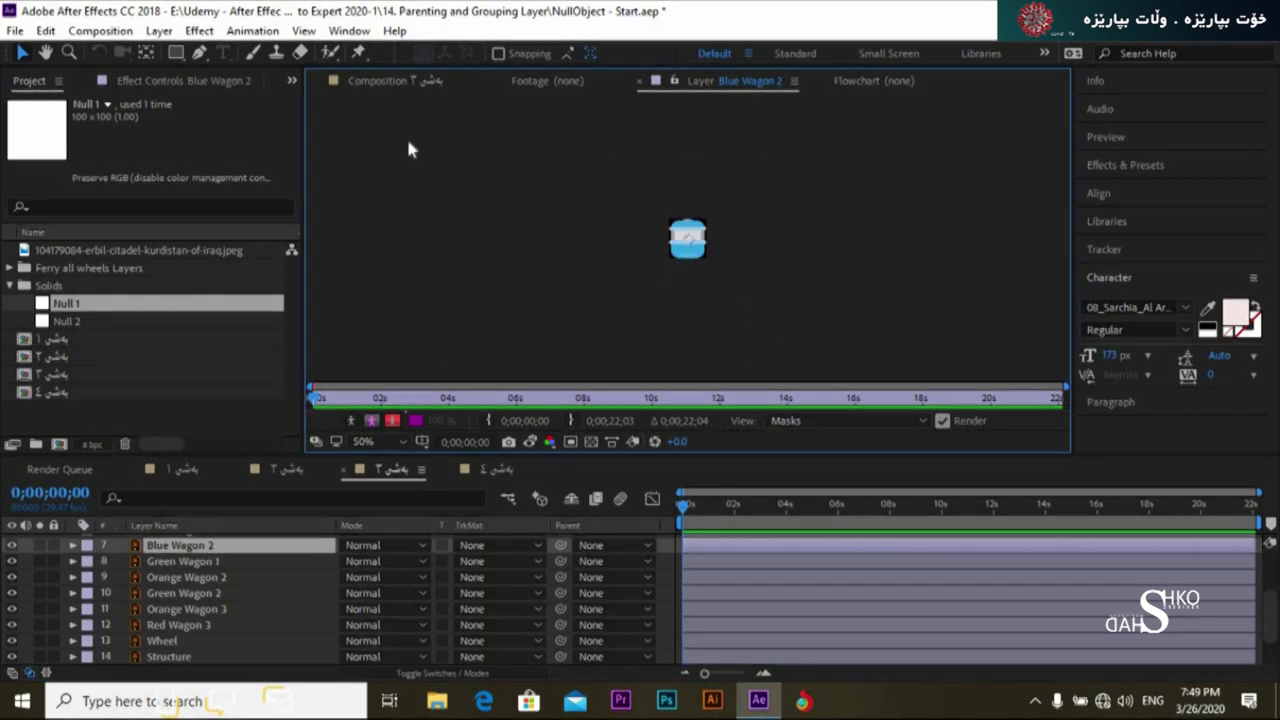
click(397, 84)
Parent the Structure layer to the Wheel layer, and check which part of the scene Main Stand covers.
click(172, 657)
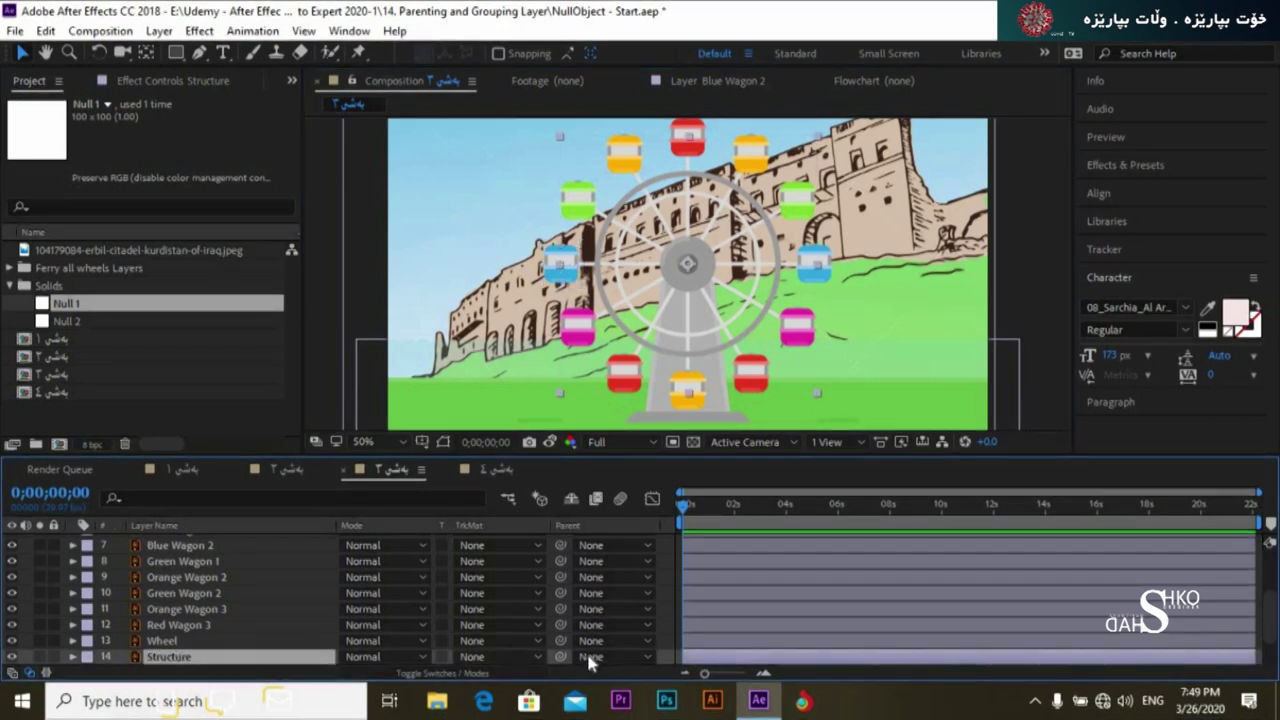
drag(561, 657, 221, 597)
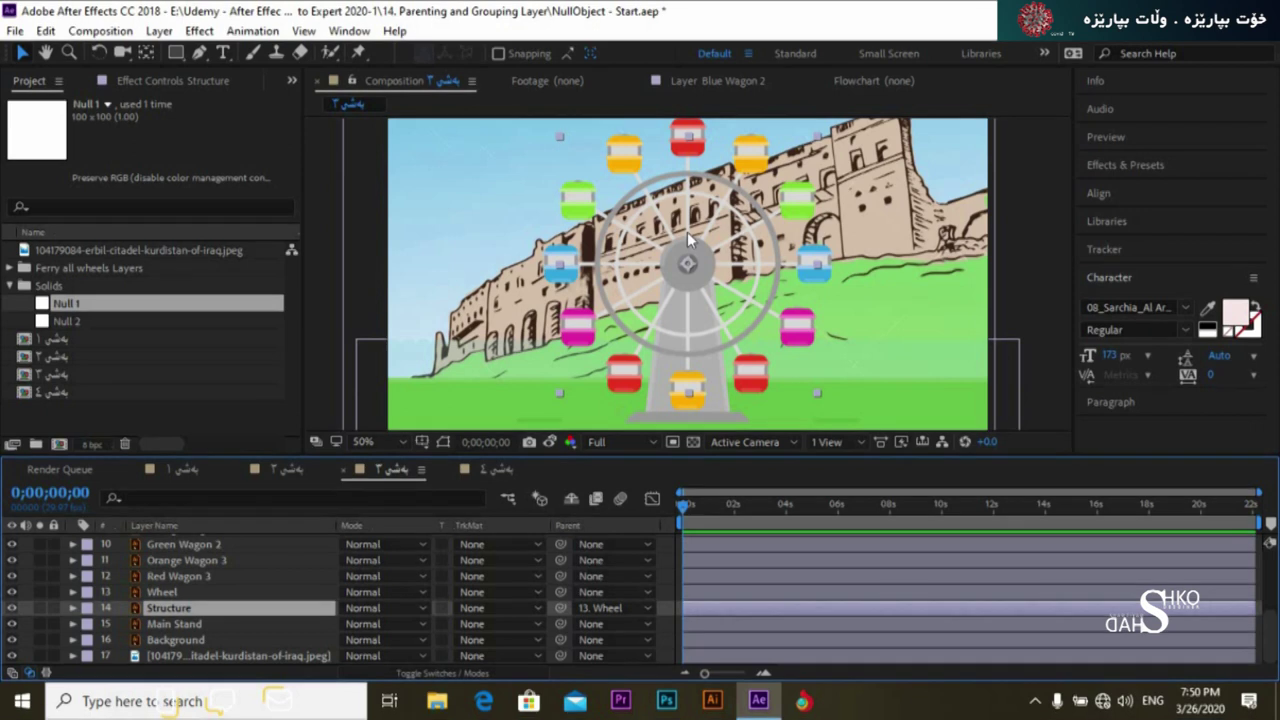
click(180, 624)
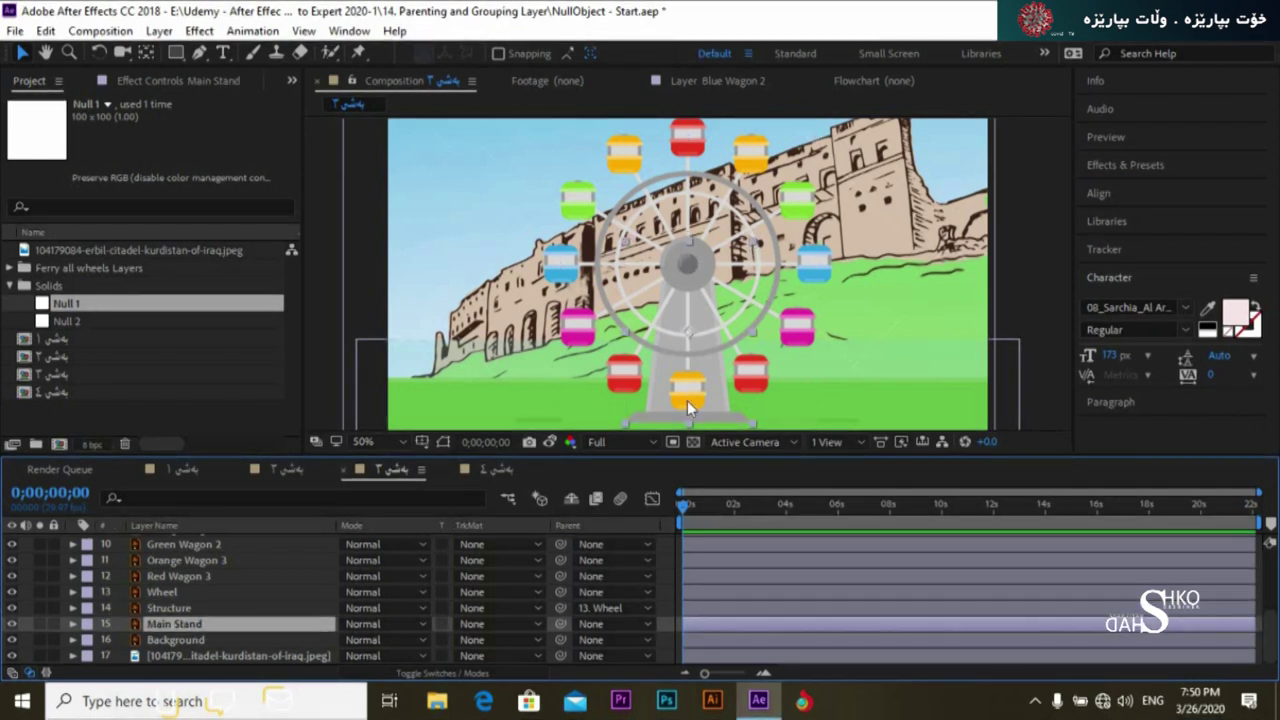
Parent all the wagon layers, from Orange Wagon 1 through Red Wagon 3, to the Wheel layer.
click(213, 576)
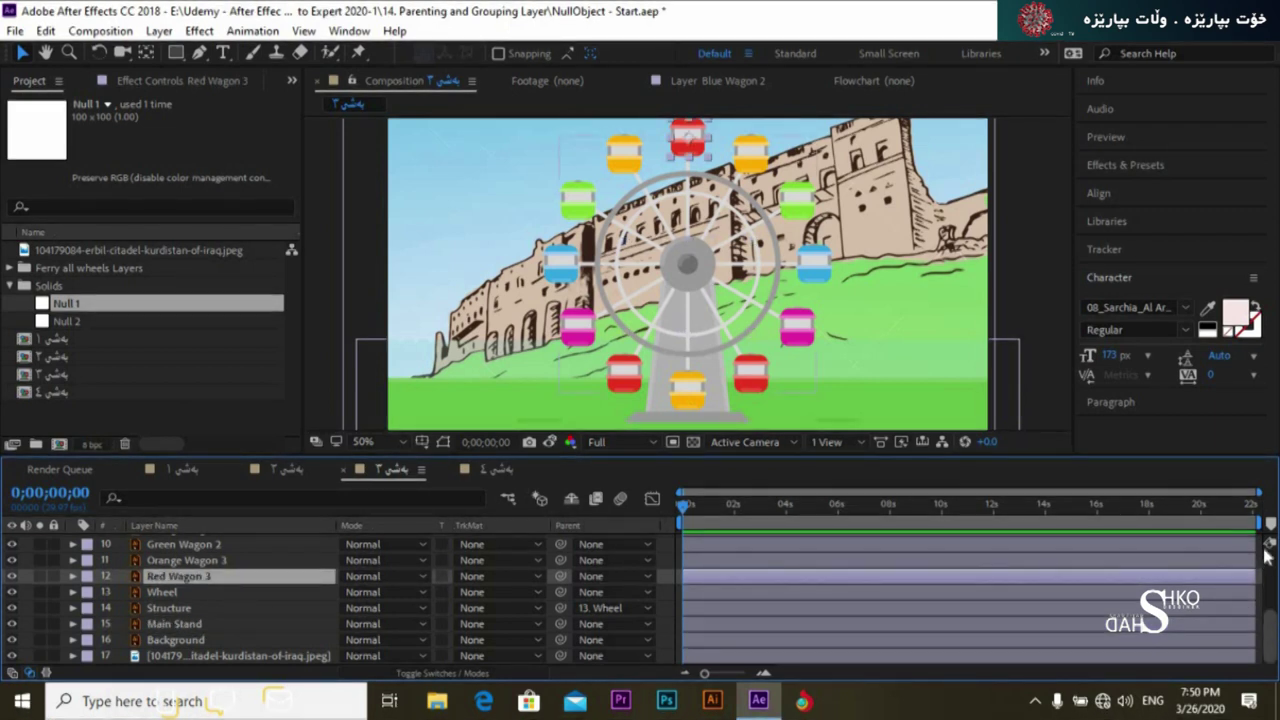
scroll(1270, 620, up, 3)
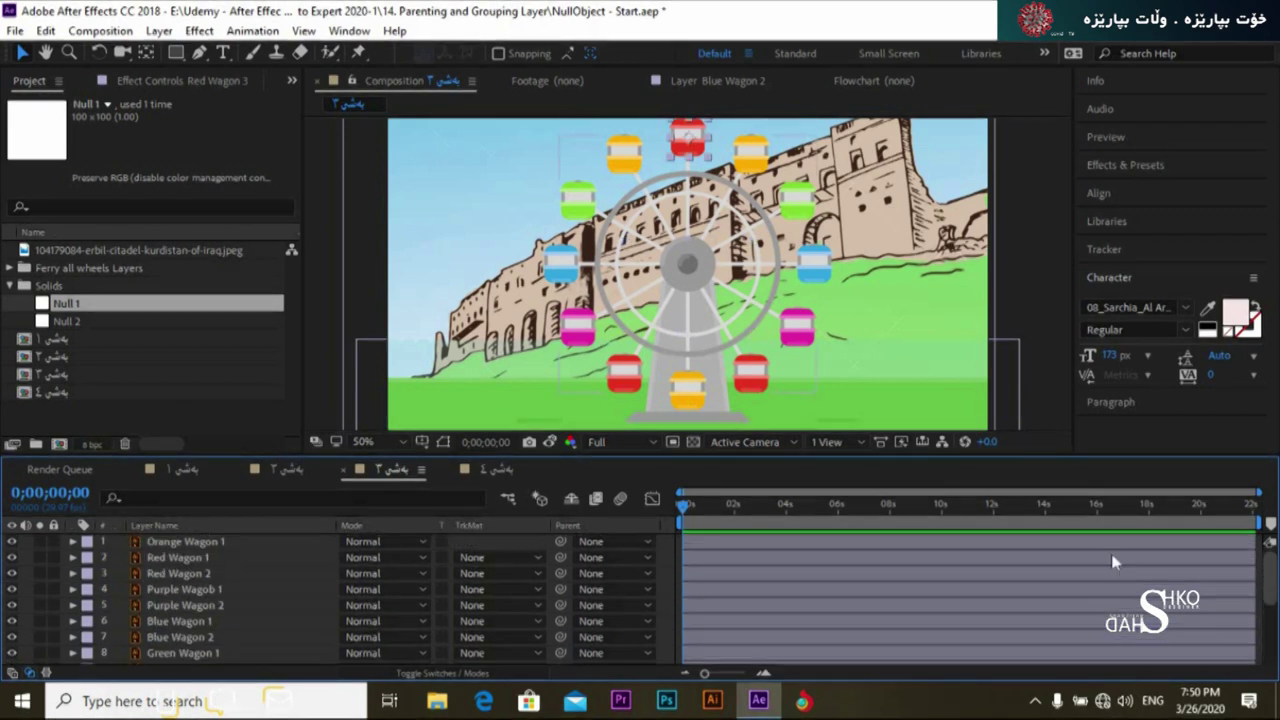
shift+click(208, 542)
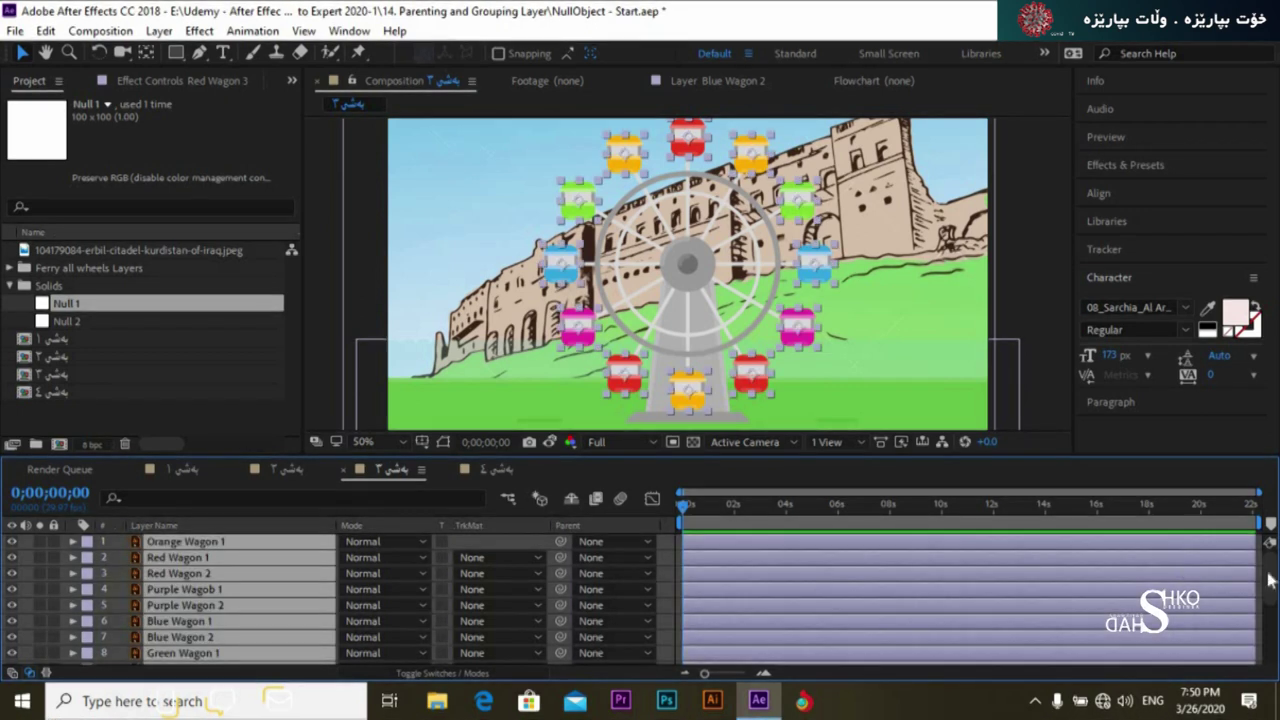
scroll(1019, 620, down, 3)
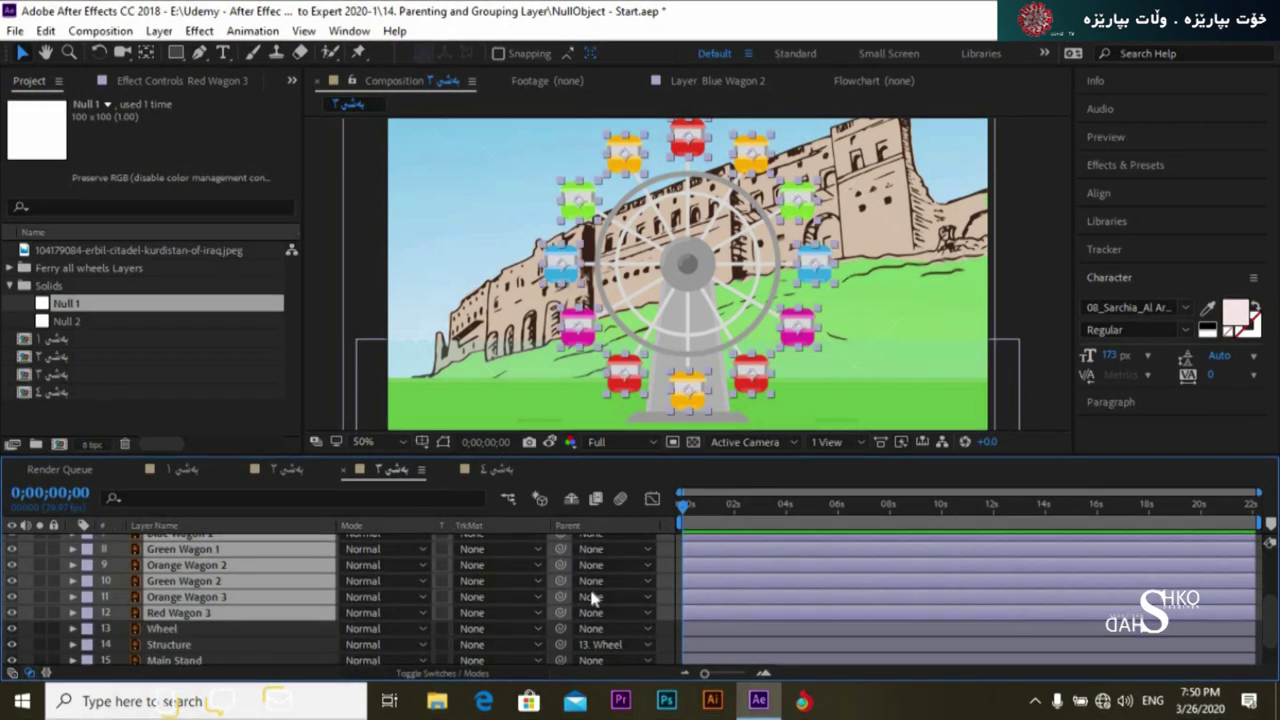
drag(561, 612, 212, 625)
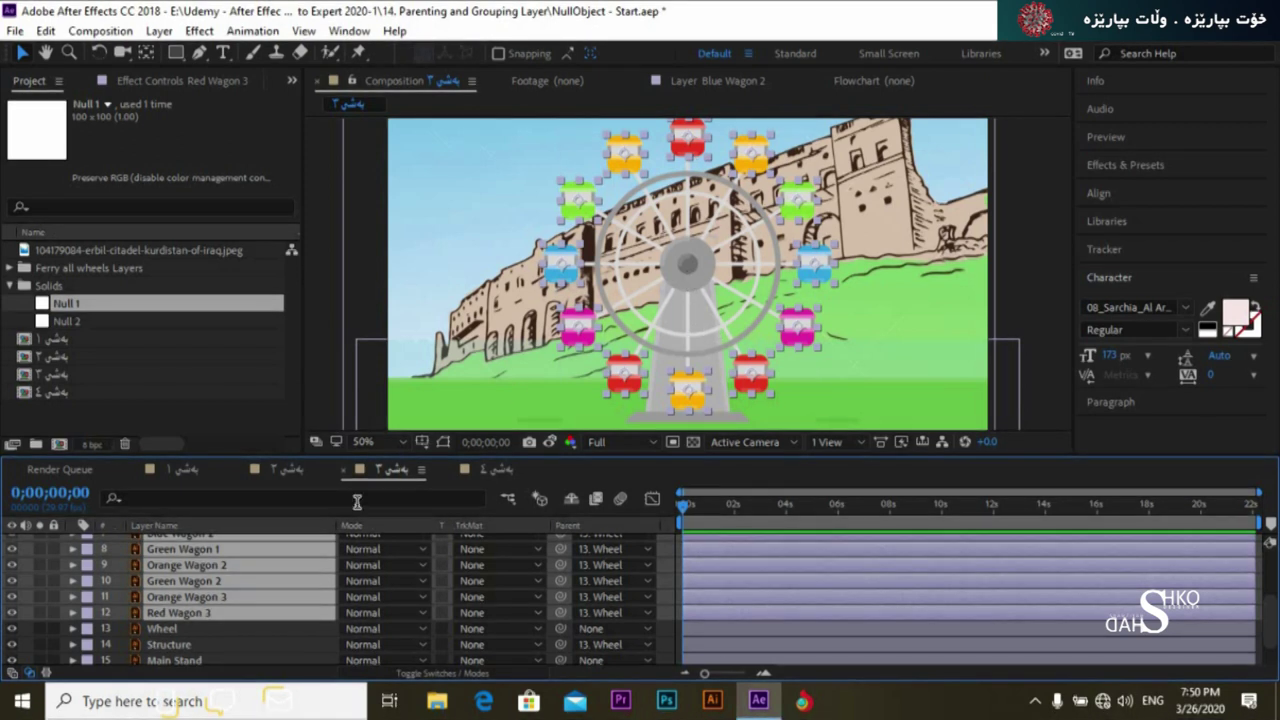
Reveal the Rotation property of the Wheel layer.
click(168, 632)
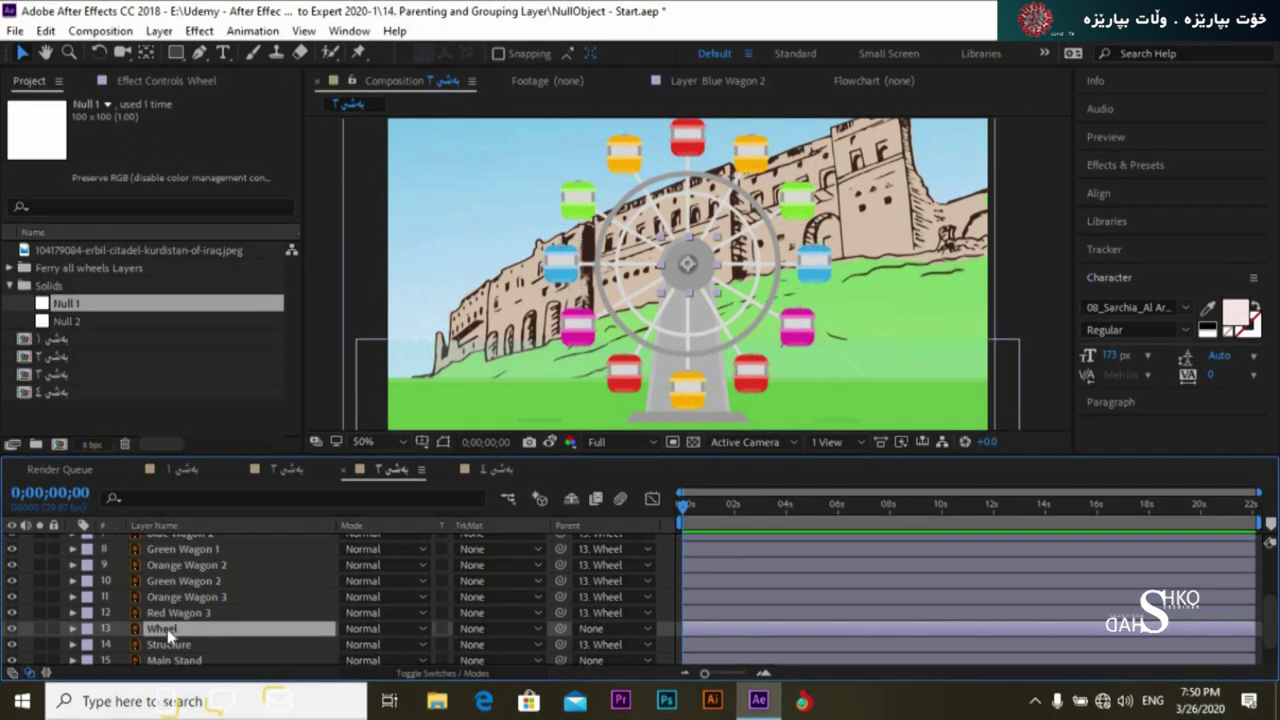
key(r)
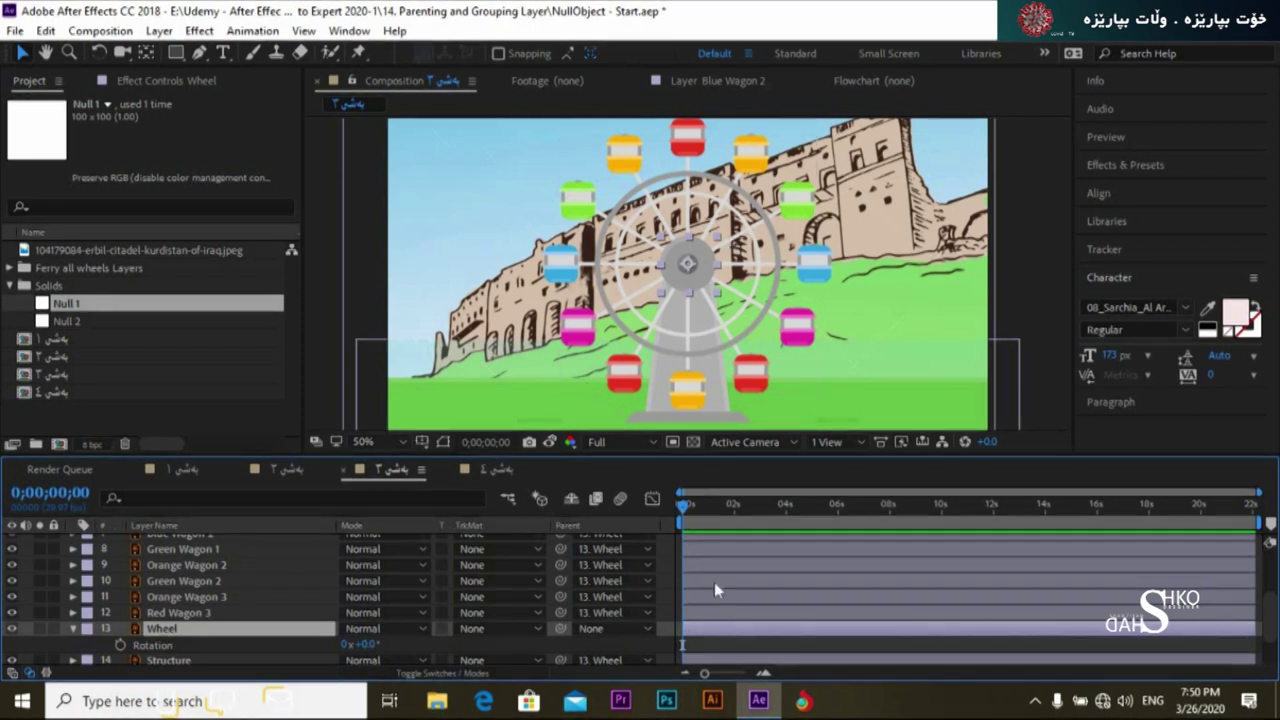
click(120, 646)
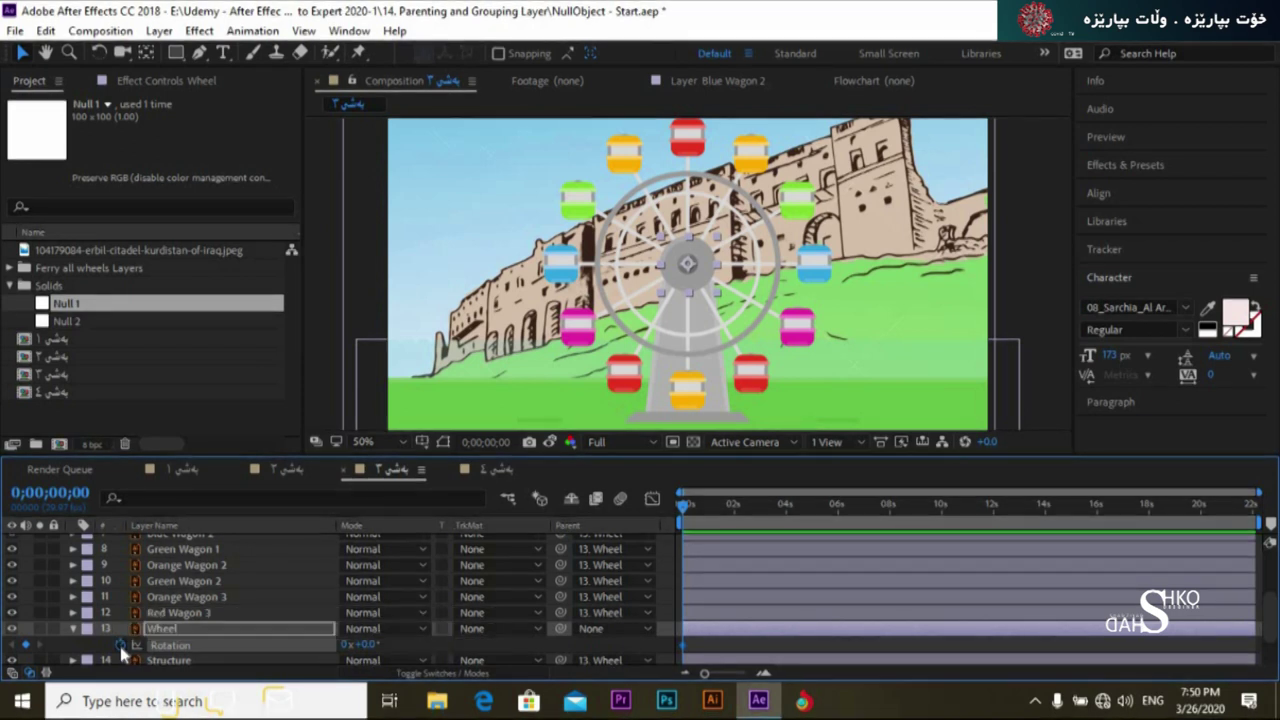
key(Page_Up)
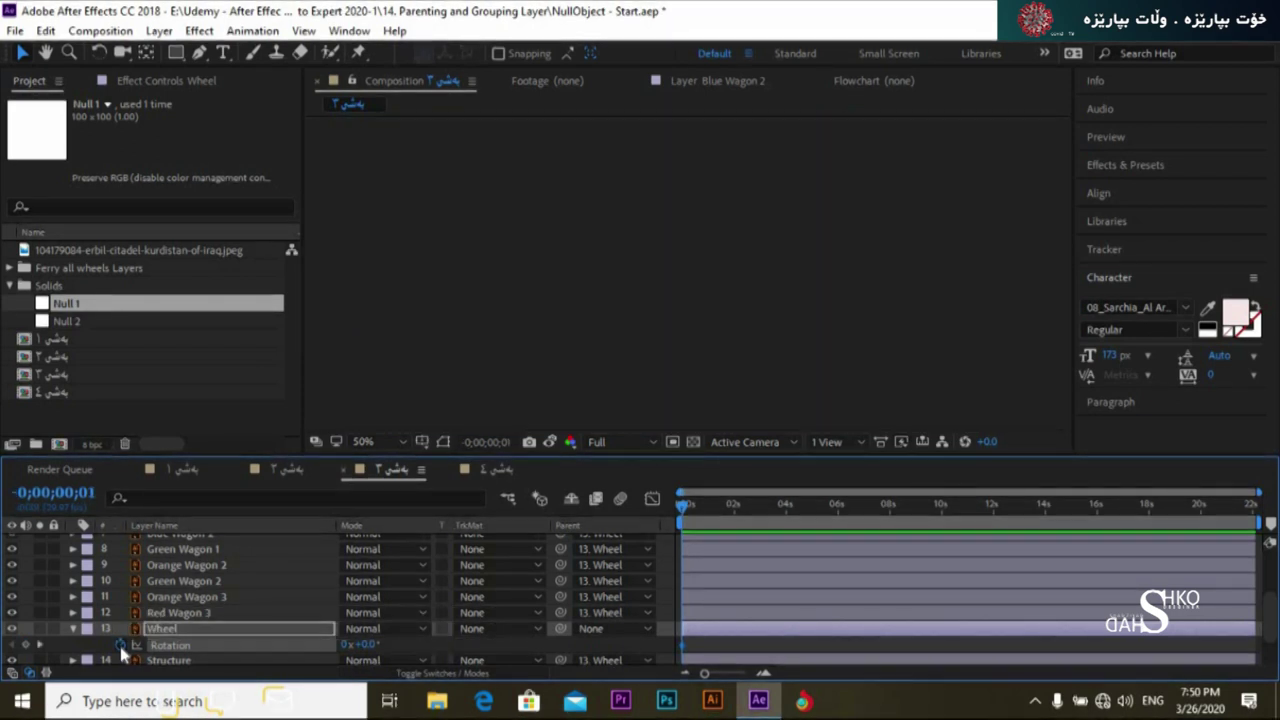
key(Page_Down)
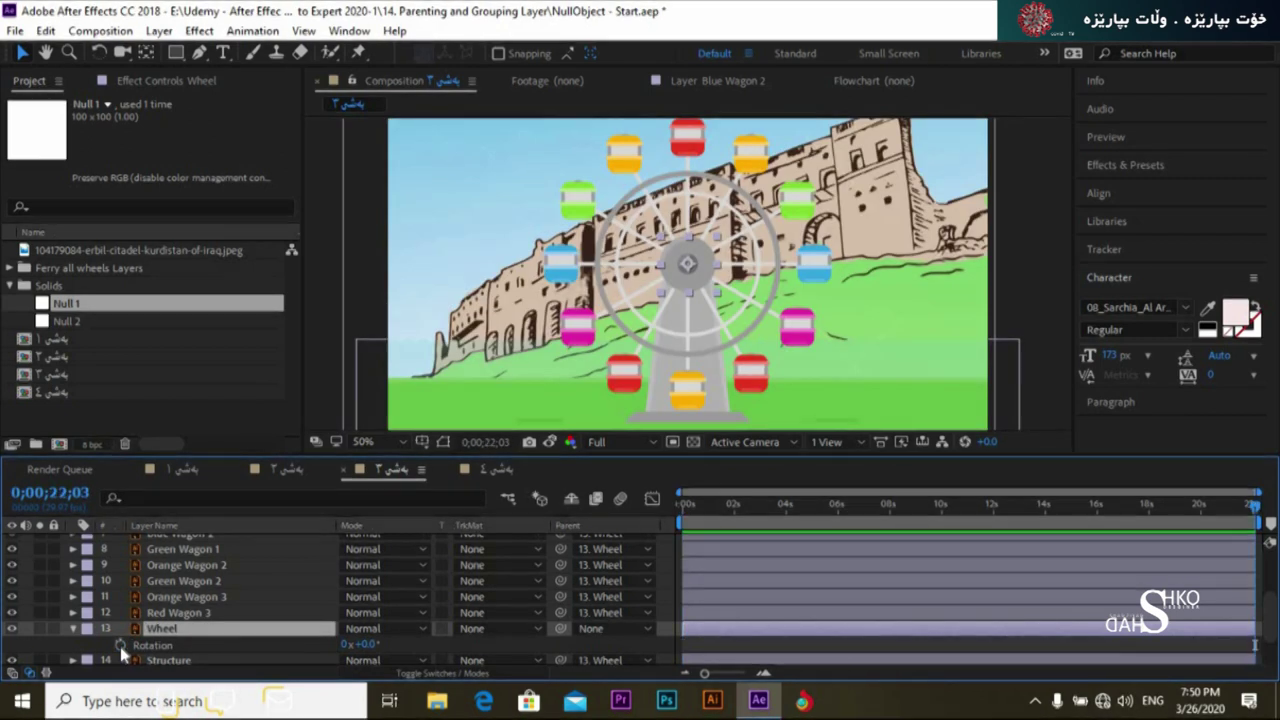
key(End)
Keyframe the Wheel's rotation from zero at 0;00;00;00 to several full revolutions at 0;00;22;03.
drag(1243, 503, 546, 517)
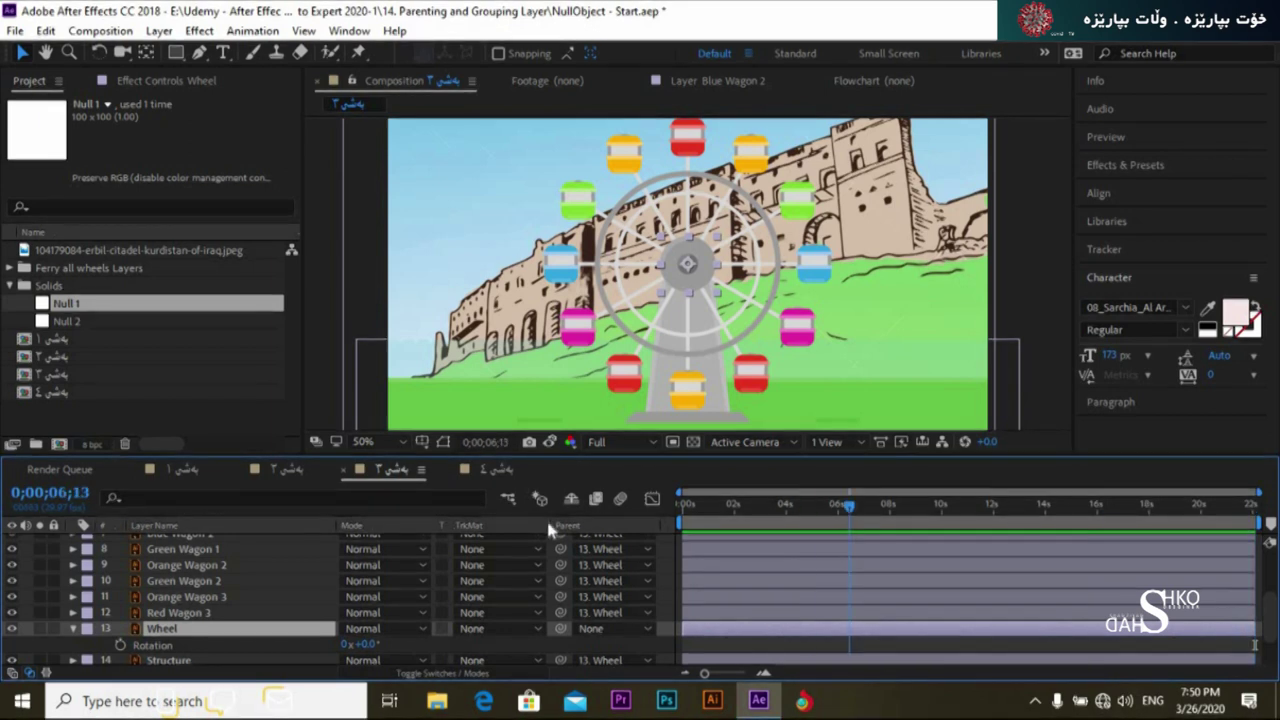
click(121, 645)
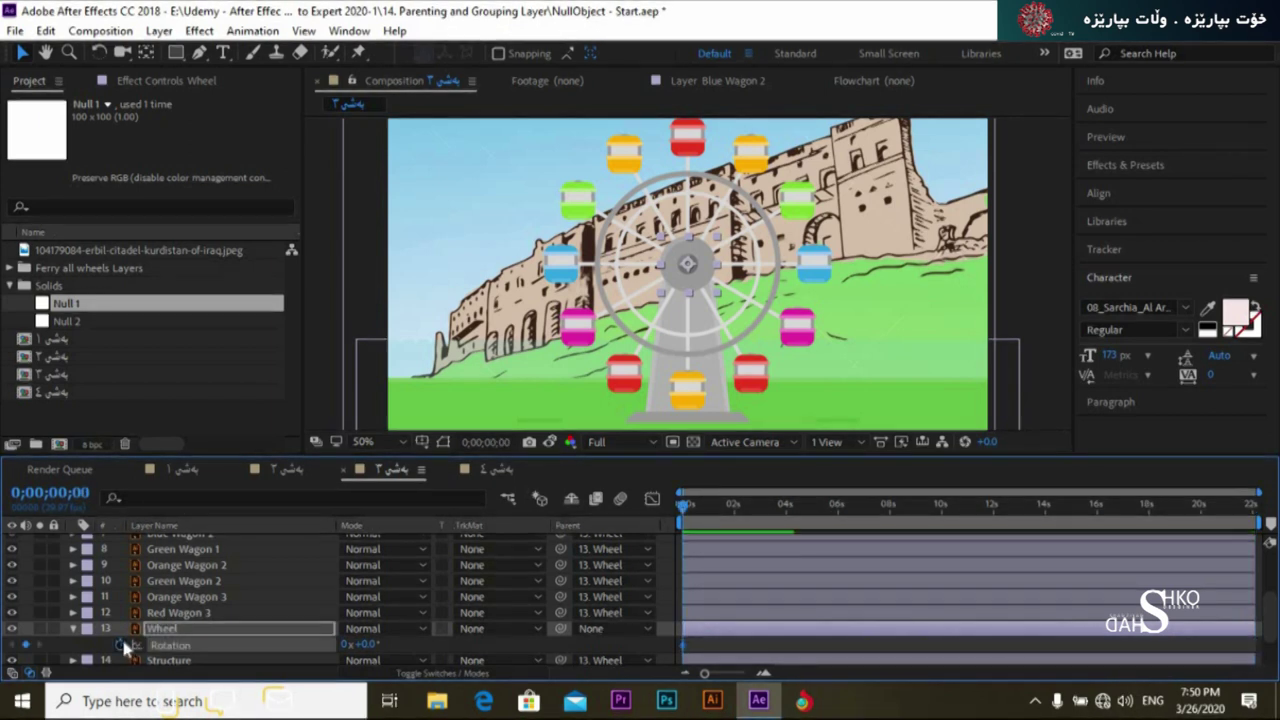
key(End)
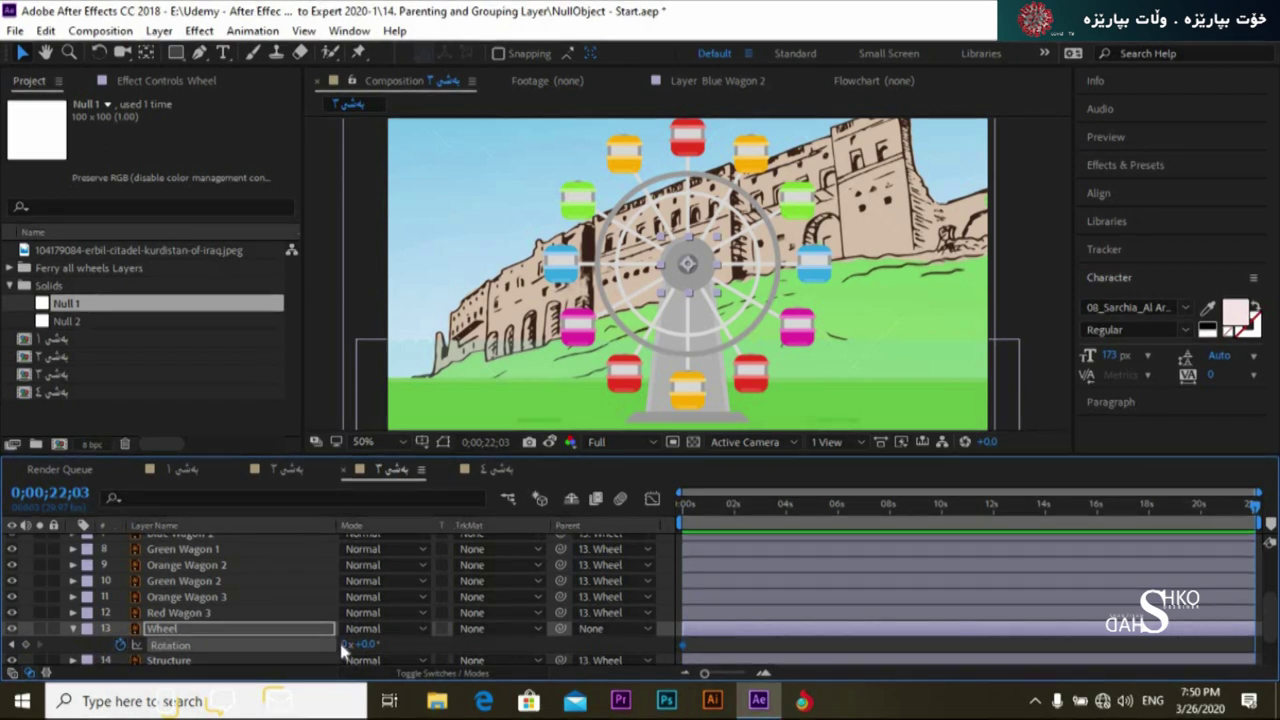
click(343, 645)
text(4)
key(Return)
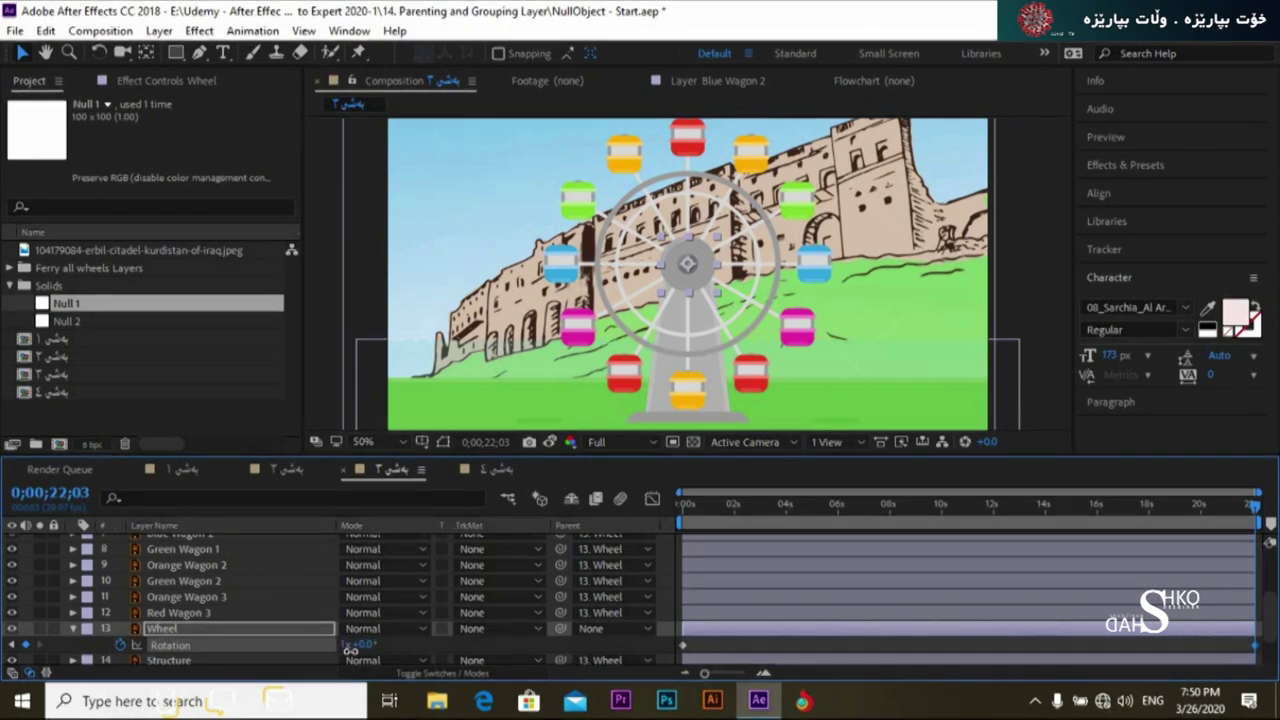
Preview the turning Ferris wheel from the start, pausing to check how the wagons tilt with the wheel.
click(1143, 505)
drag(998, 540, 586, 562)
key(space)
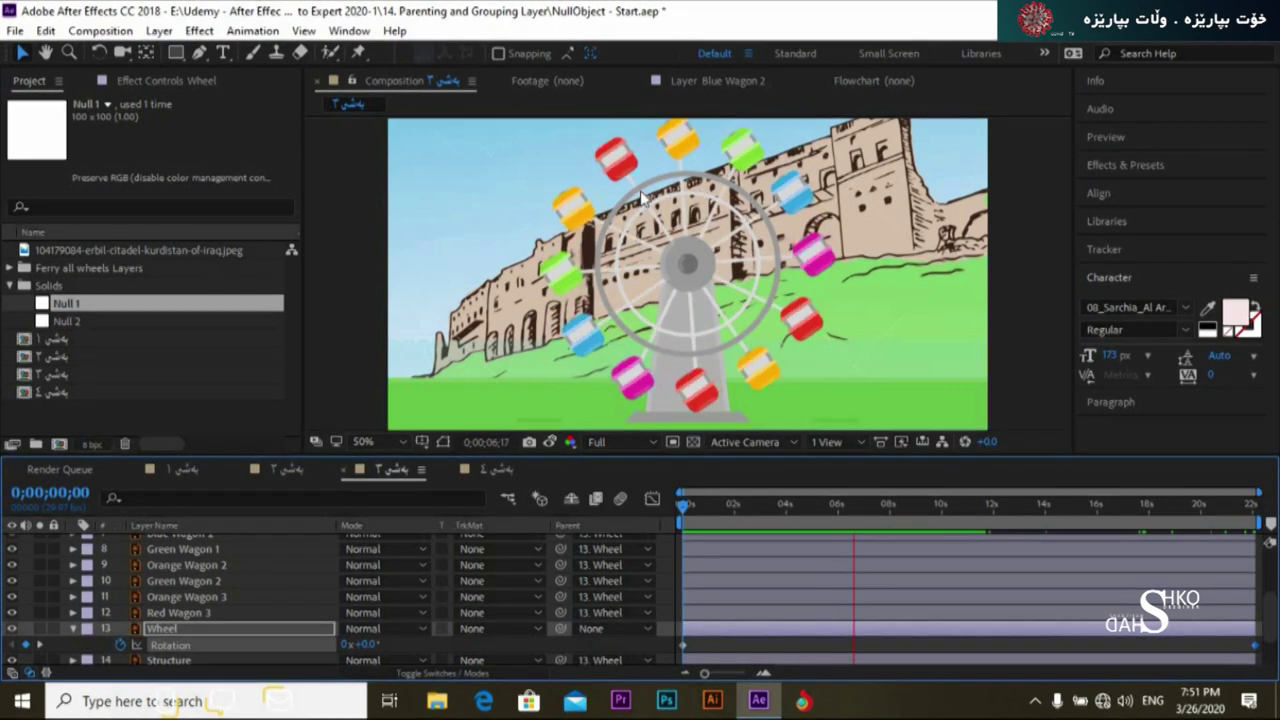
key(space)
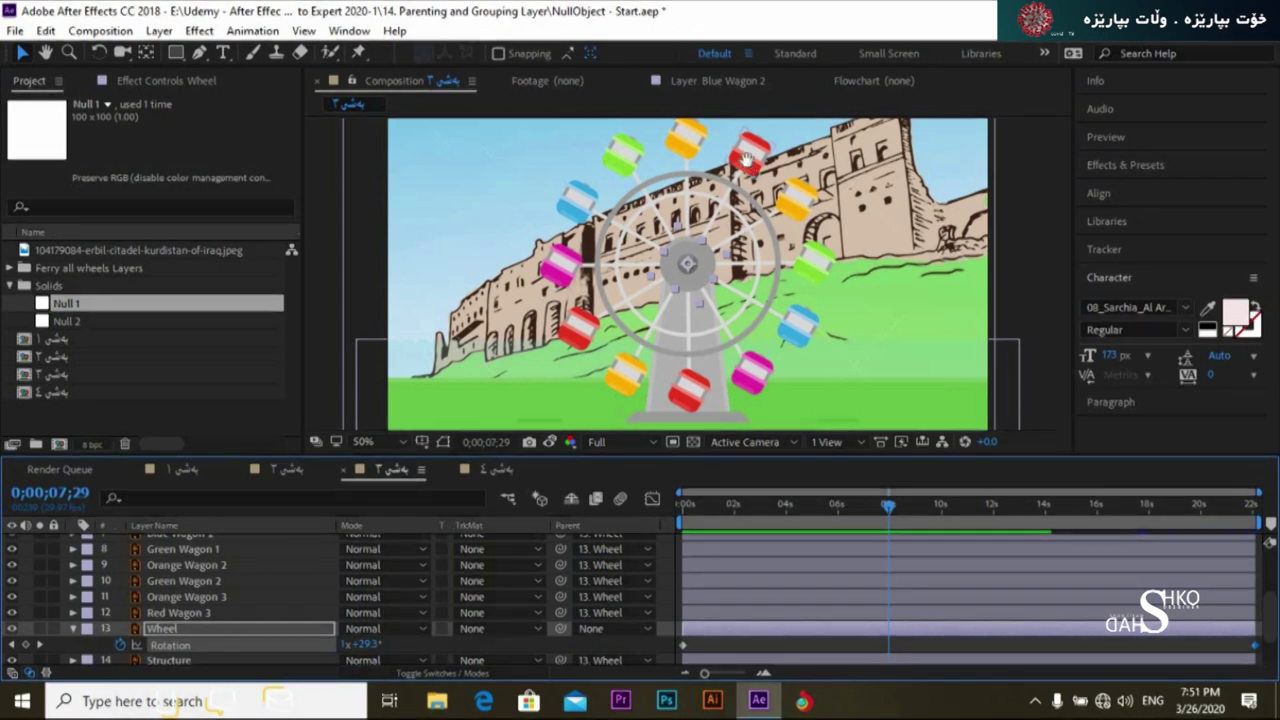
key(space)
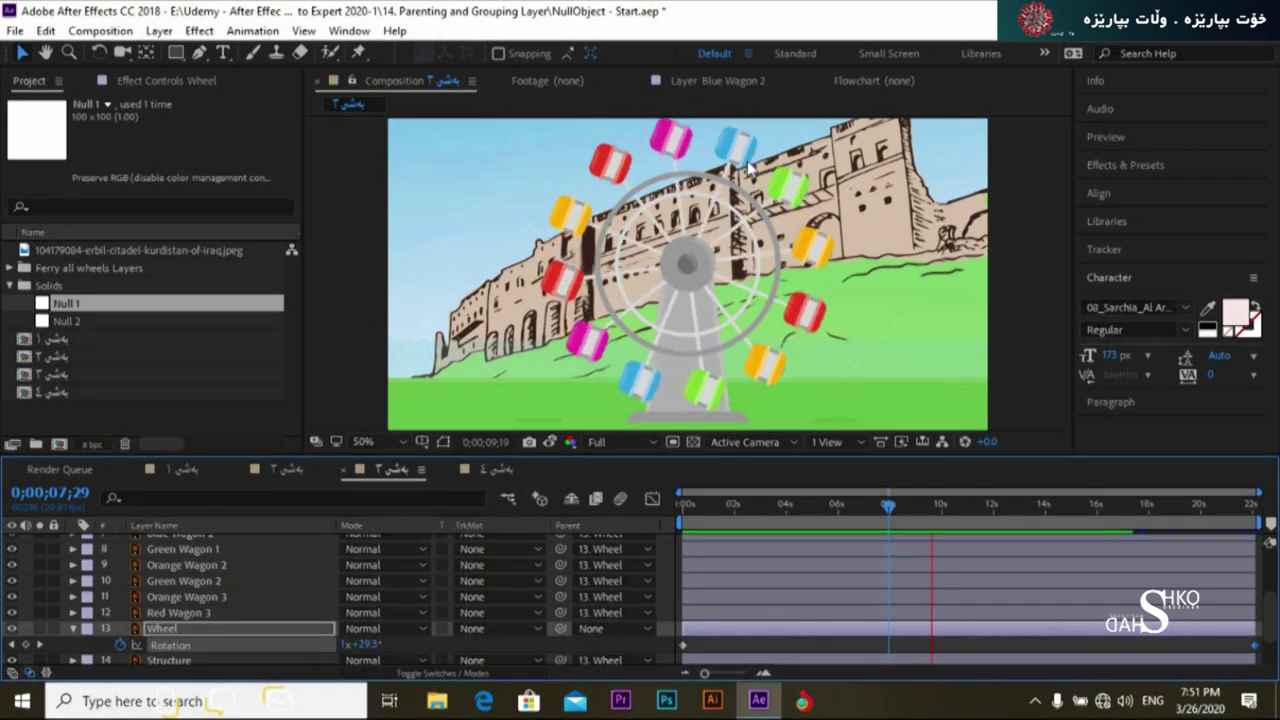
key(space)
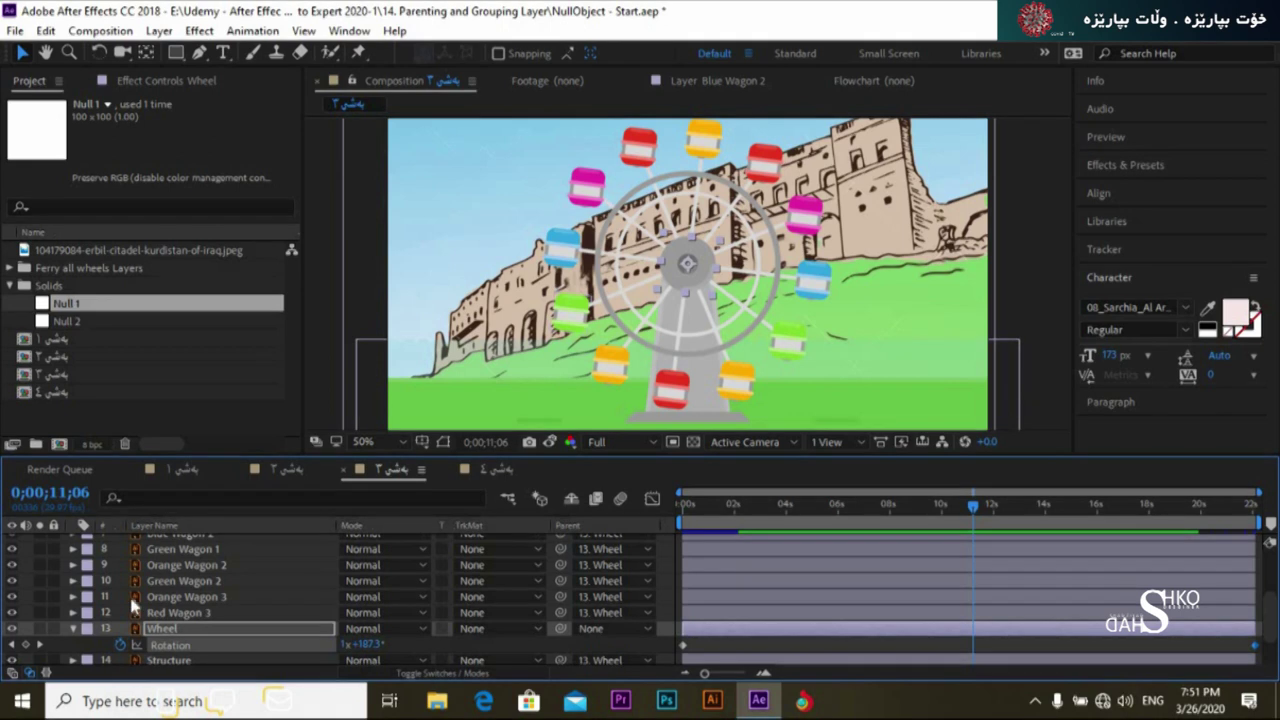
Collapse the Wheel layer, select all the wagon layers from Orange Wagon 1 to Red Wagon 3, and reveal their Rotation property.
click(72, 629)
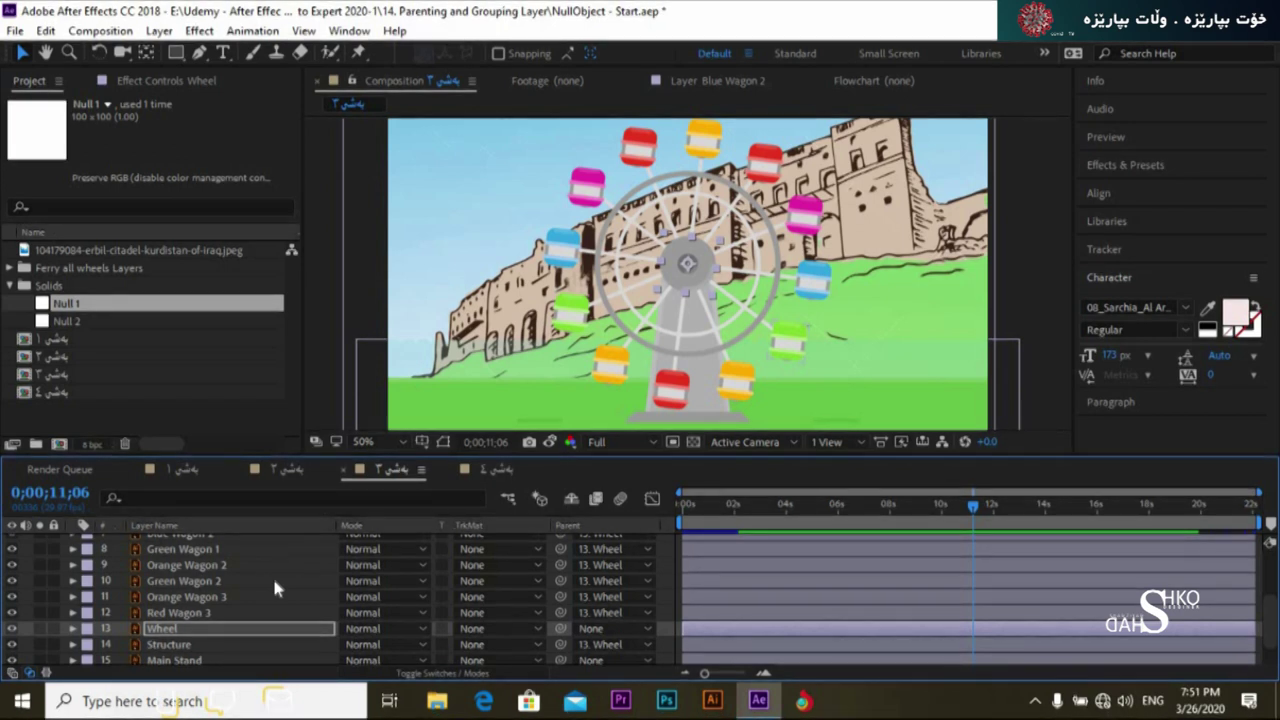
click(202, 614)
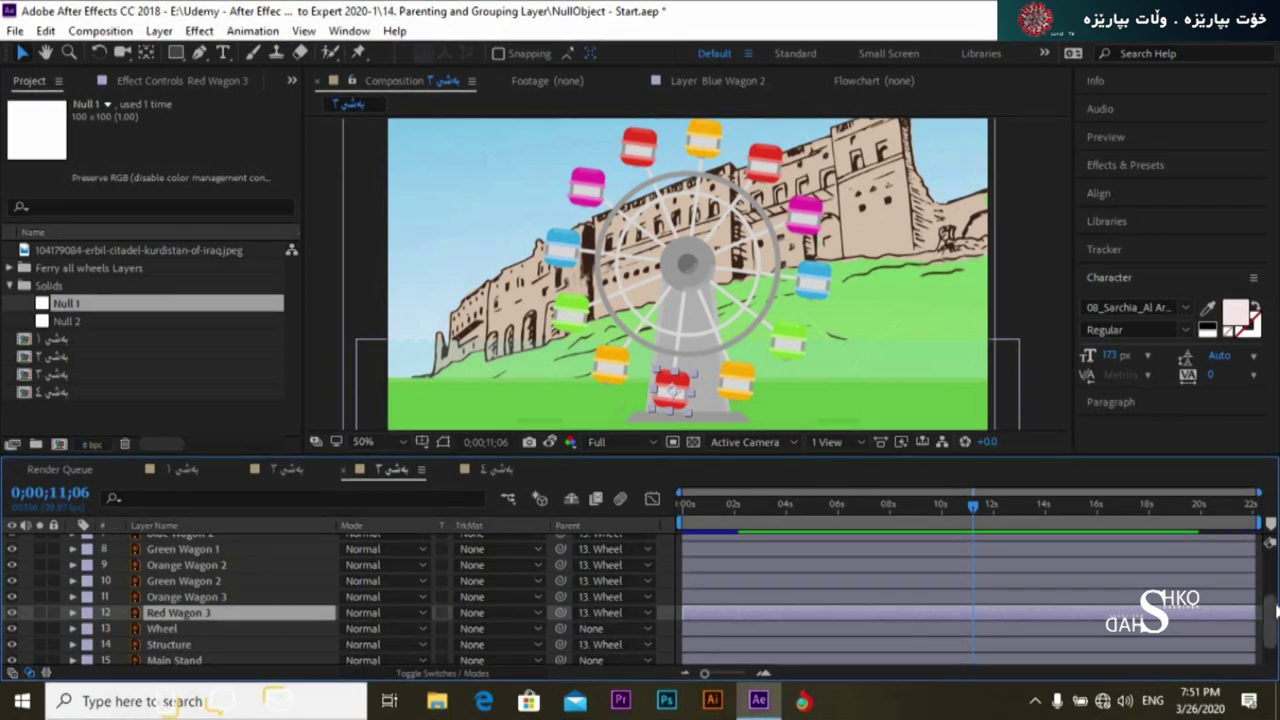
drag(1277, 612, 1272, 545)
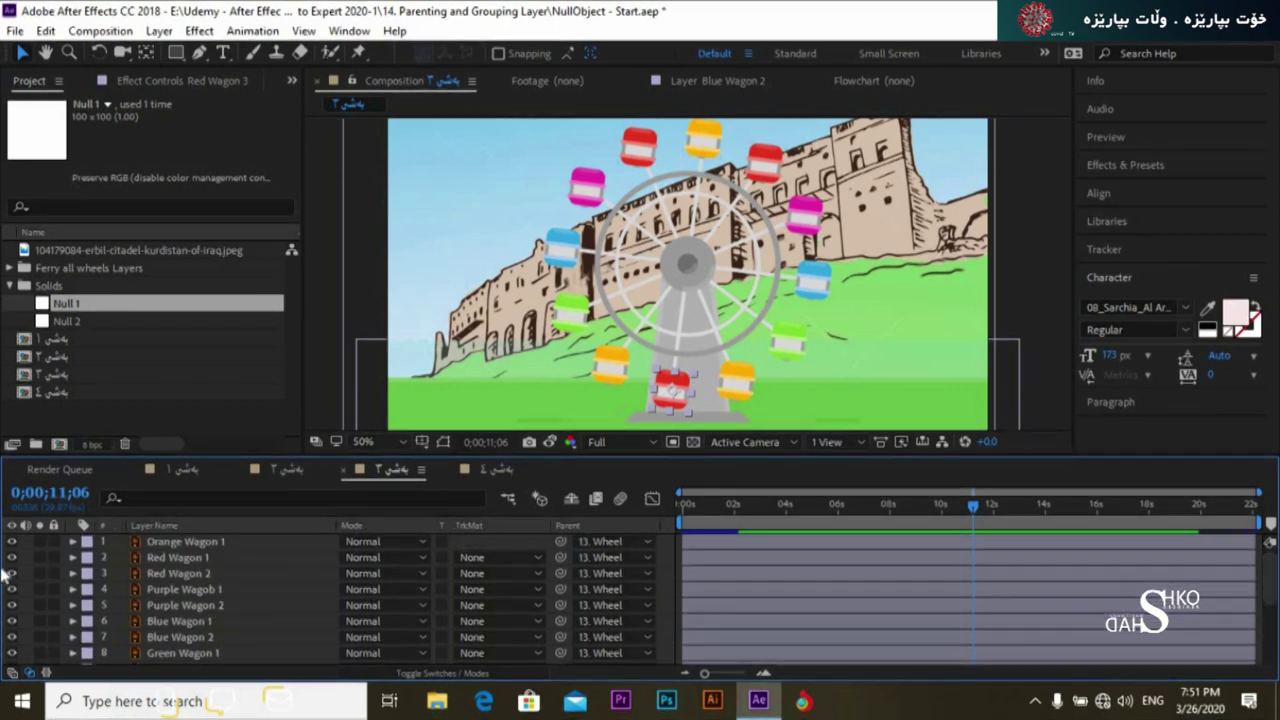
key(ctrl+a)
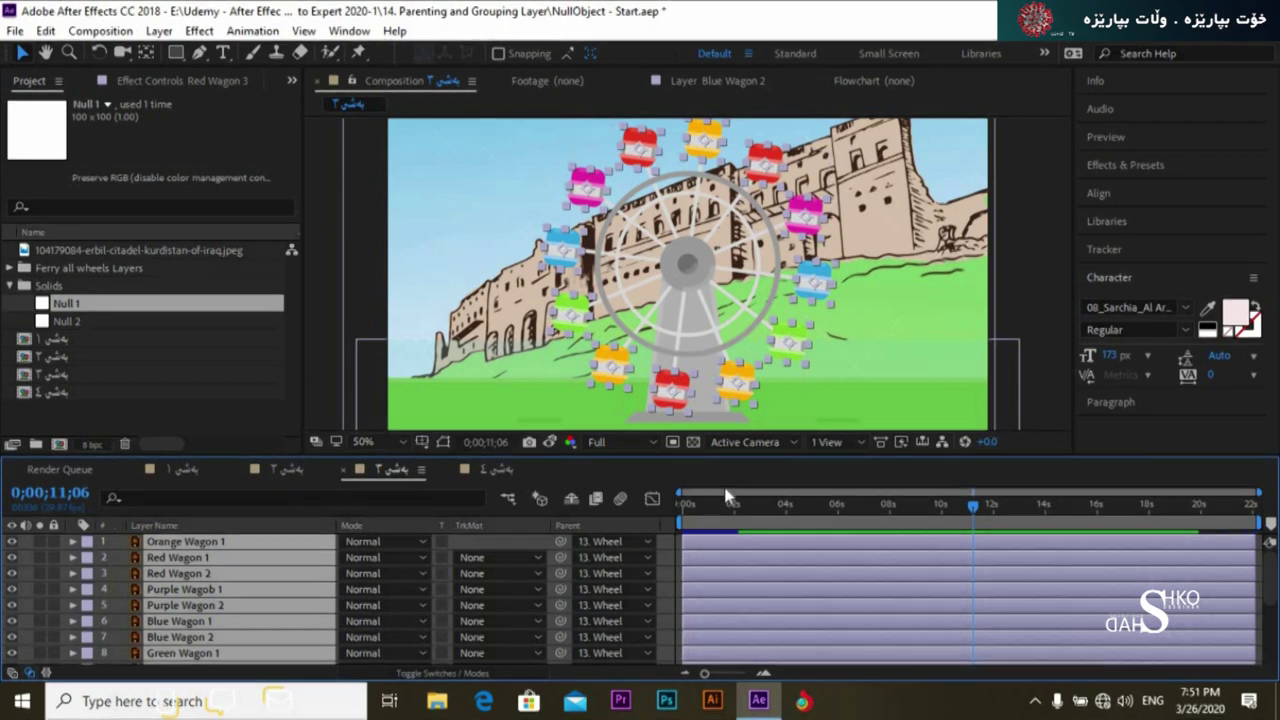
key(r)
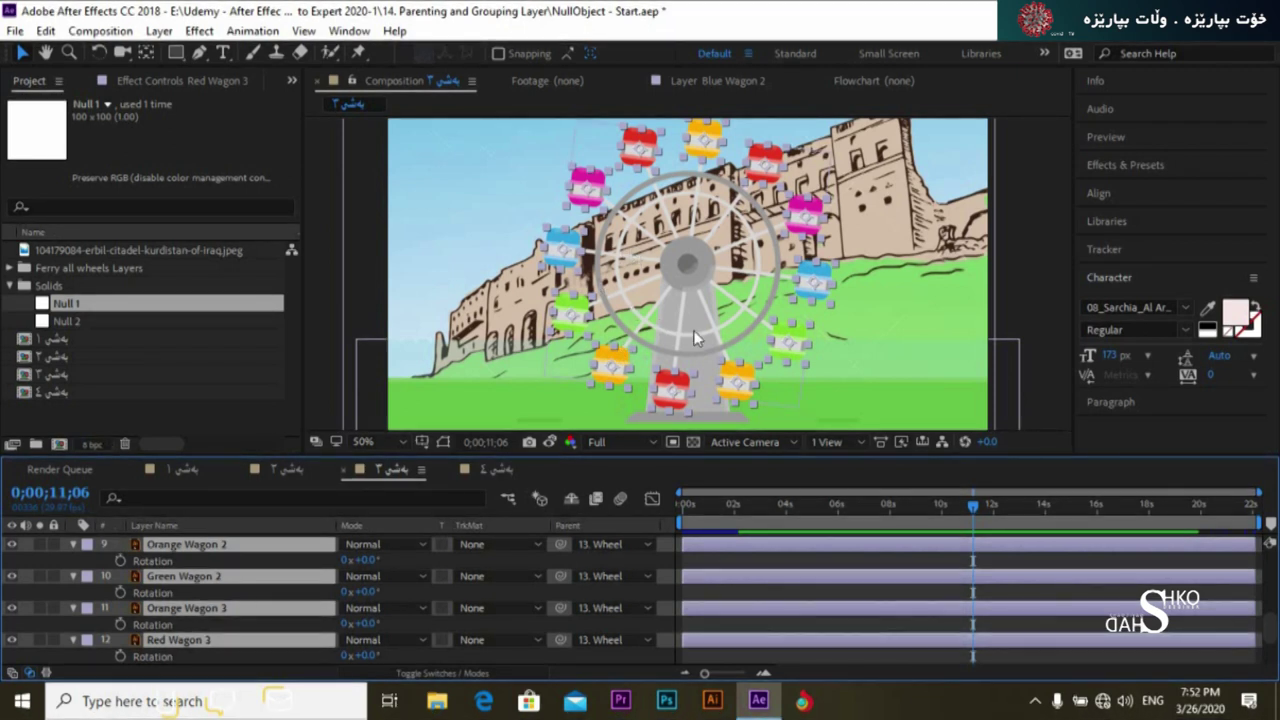
Keyframe the rotation of all wagons from zero at 0;00;00;00 to -3 full revolutions at 0;00;22;03.
drag(973, 510, 613, 549)
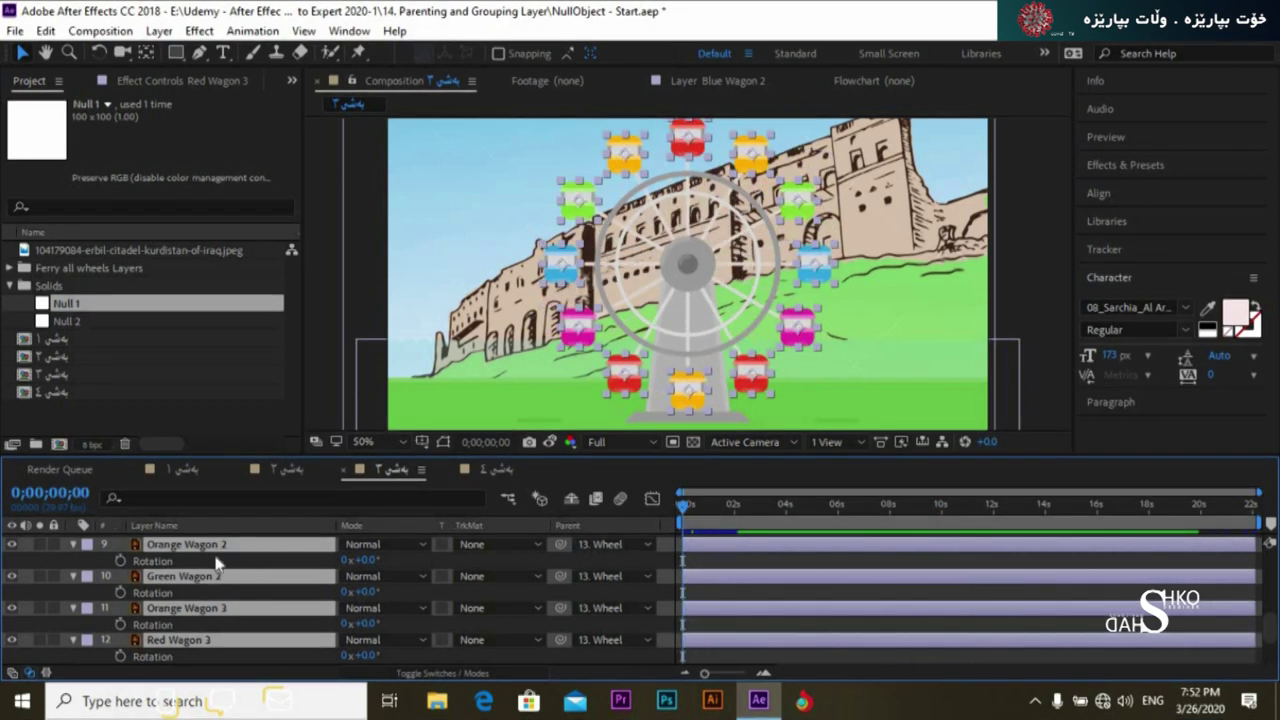
click(120, 561)
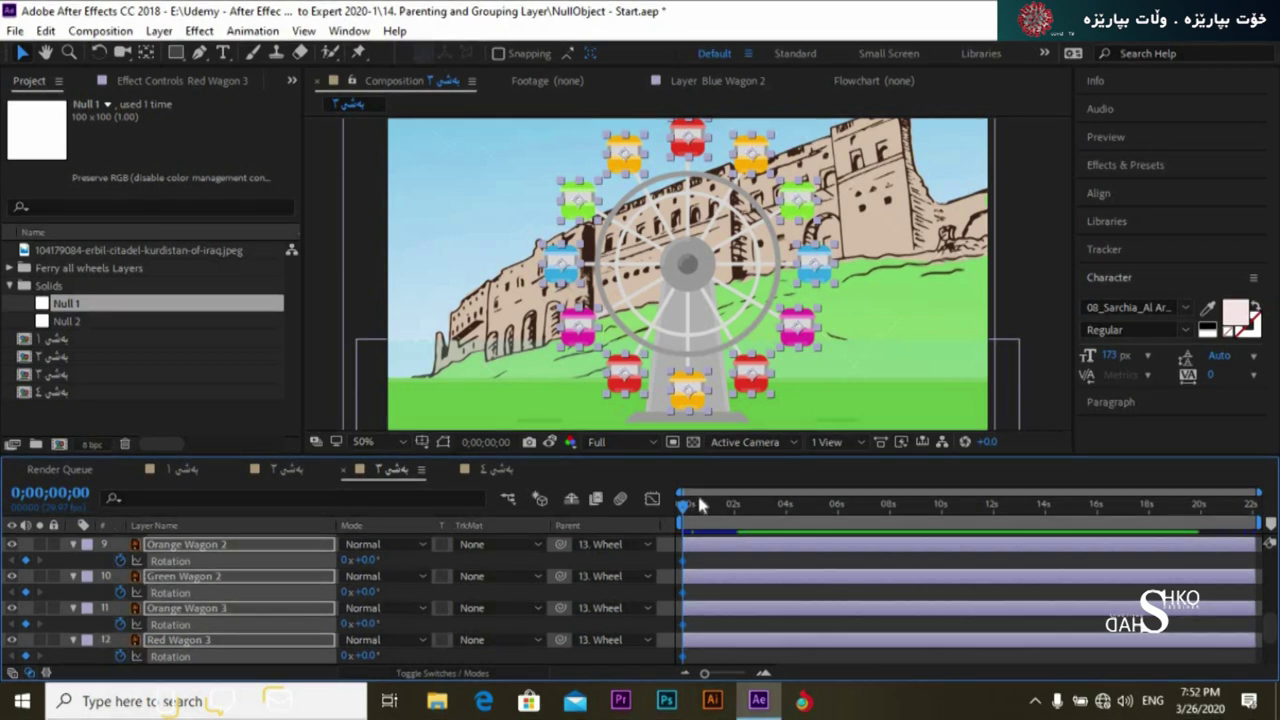
key(End)
click(349, 560)
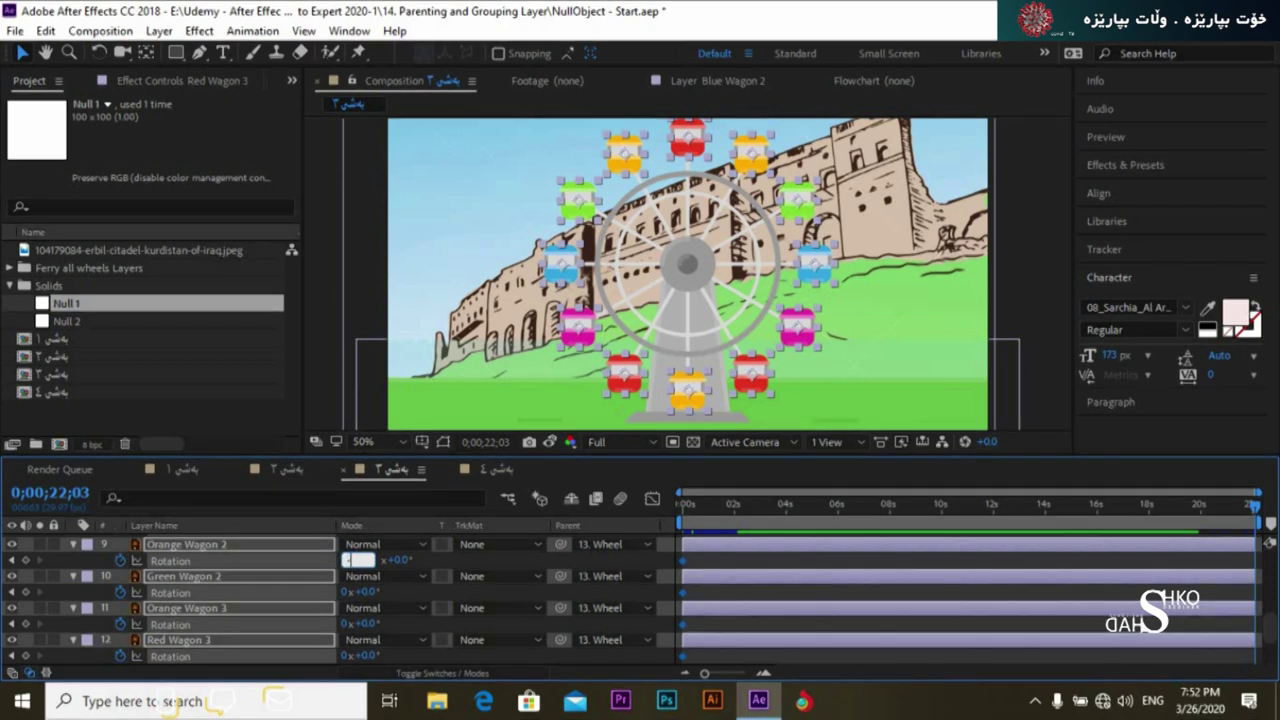
text(-3)
click(772, 598)
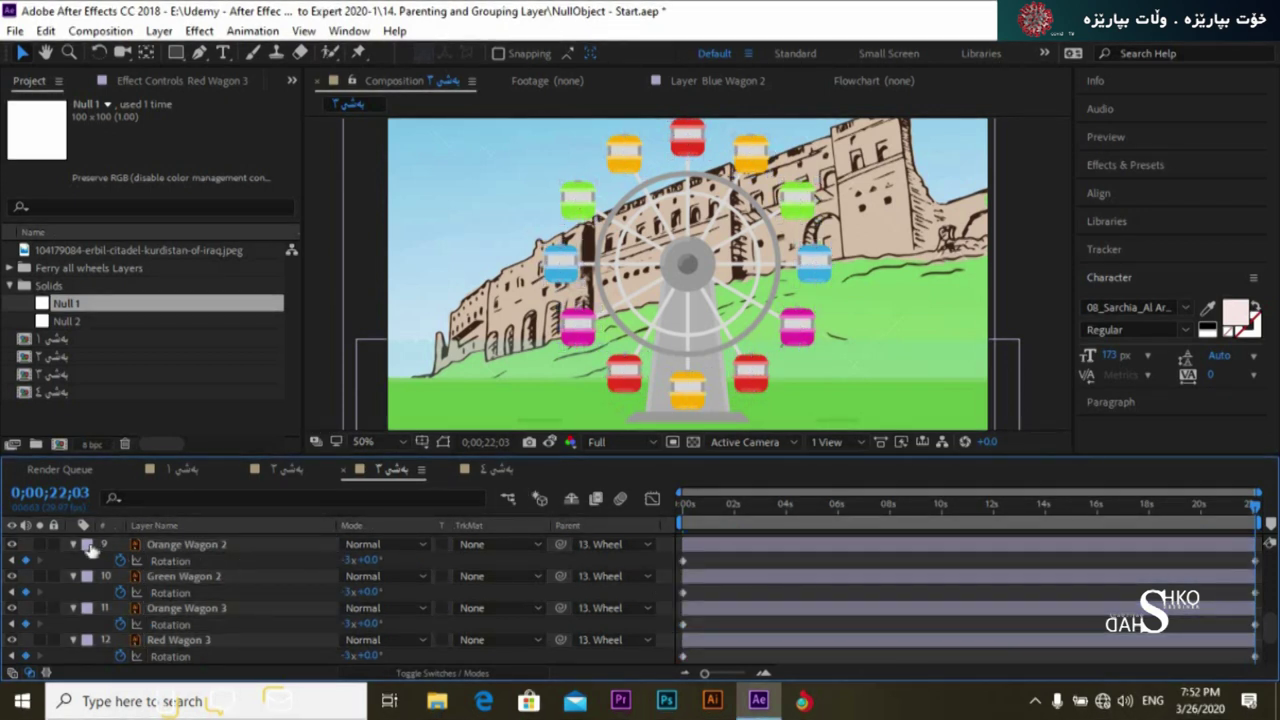
Collapse the properties of all layers, deselect them, and enlarge the composition view so the whole Ferris wheel shows.
key(ctrl+a)
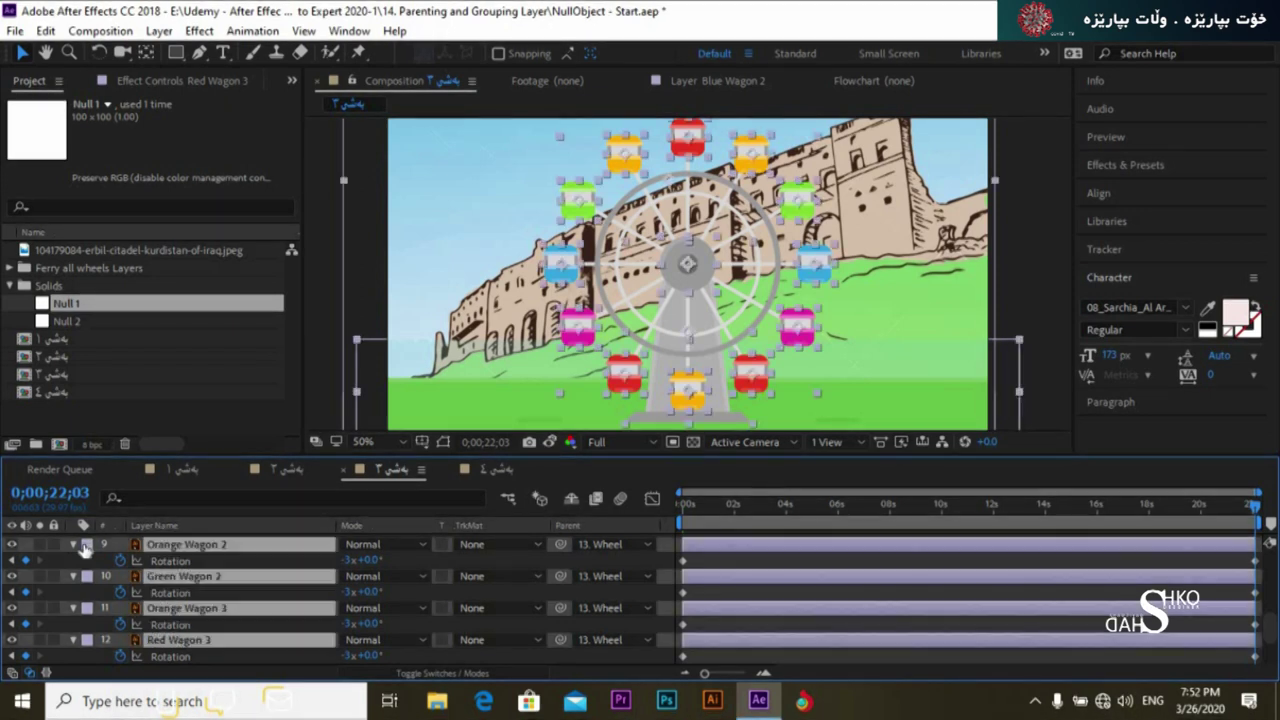
key(u)
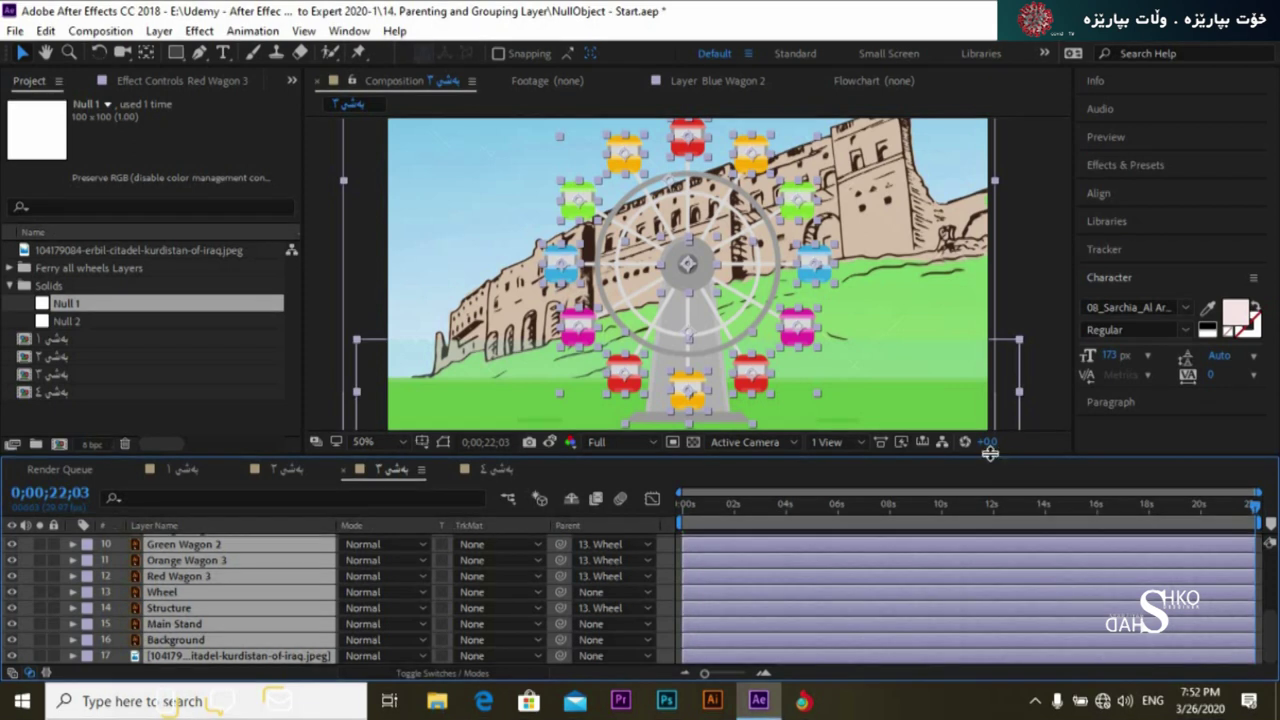
drag(993, 452, 985, 262)
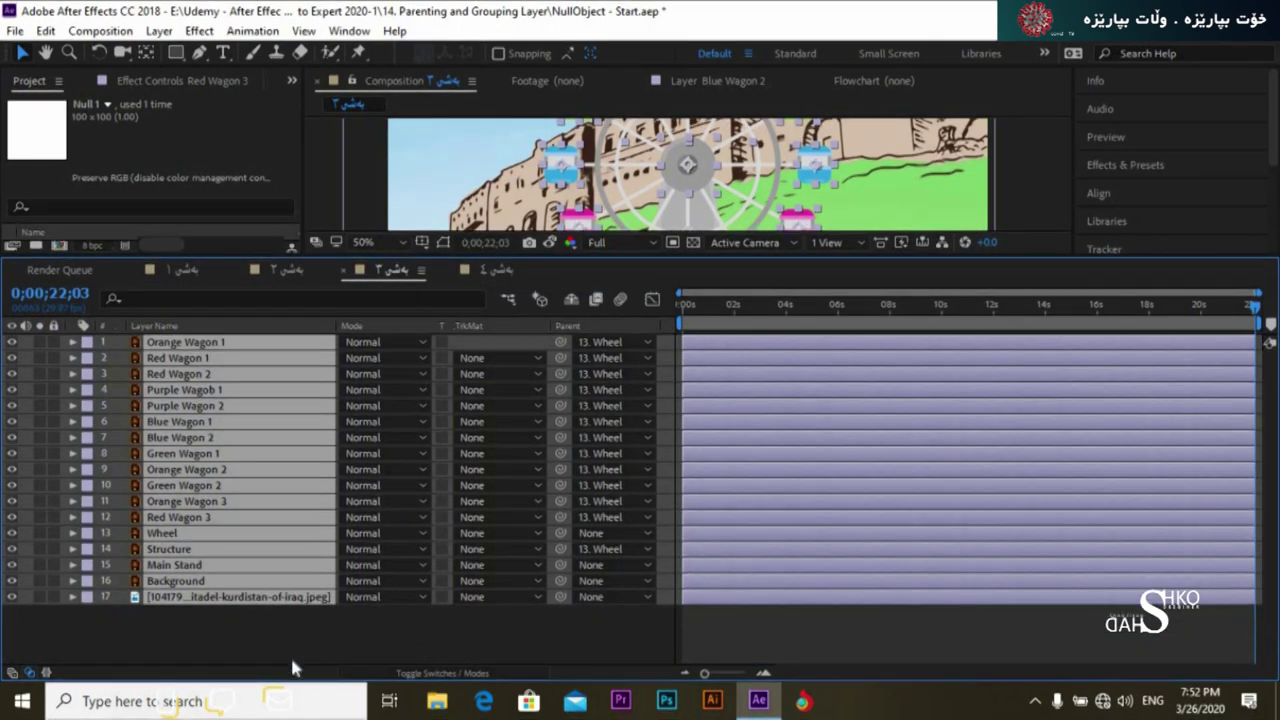
click(340, 630)
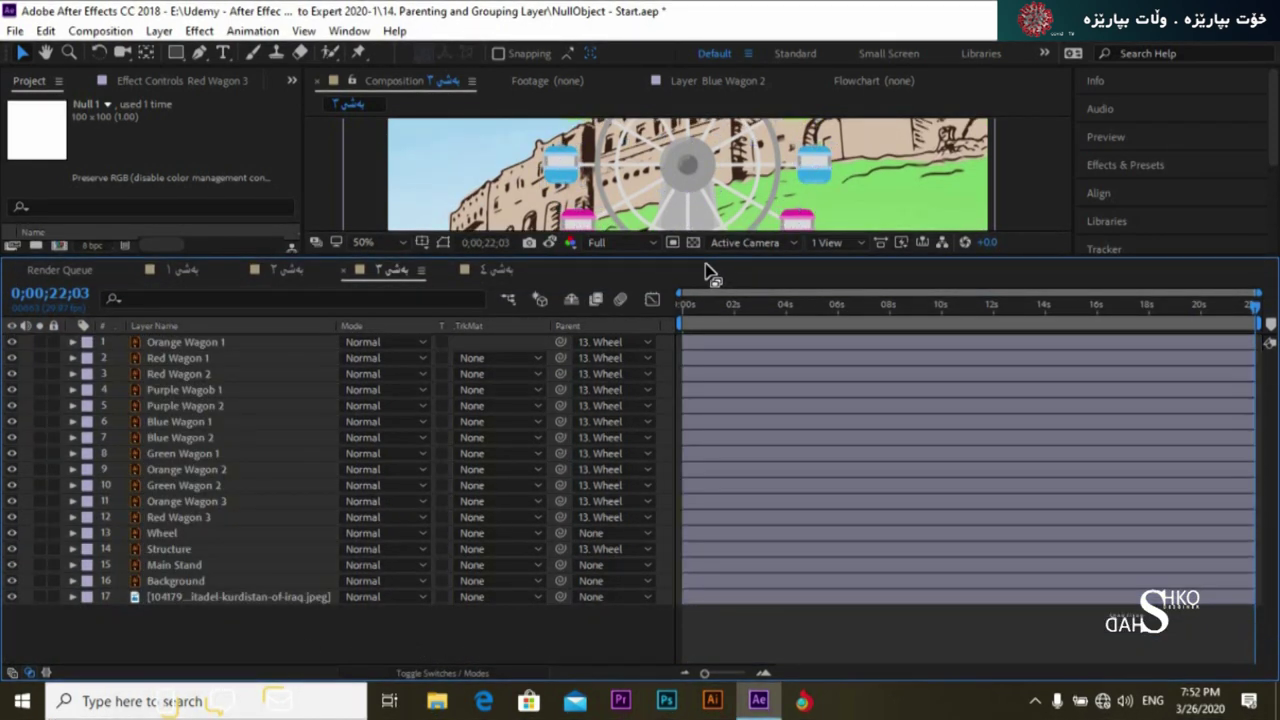
drag(699, 255, 686, 537)
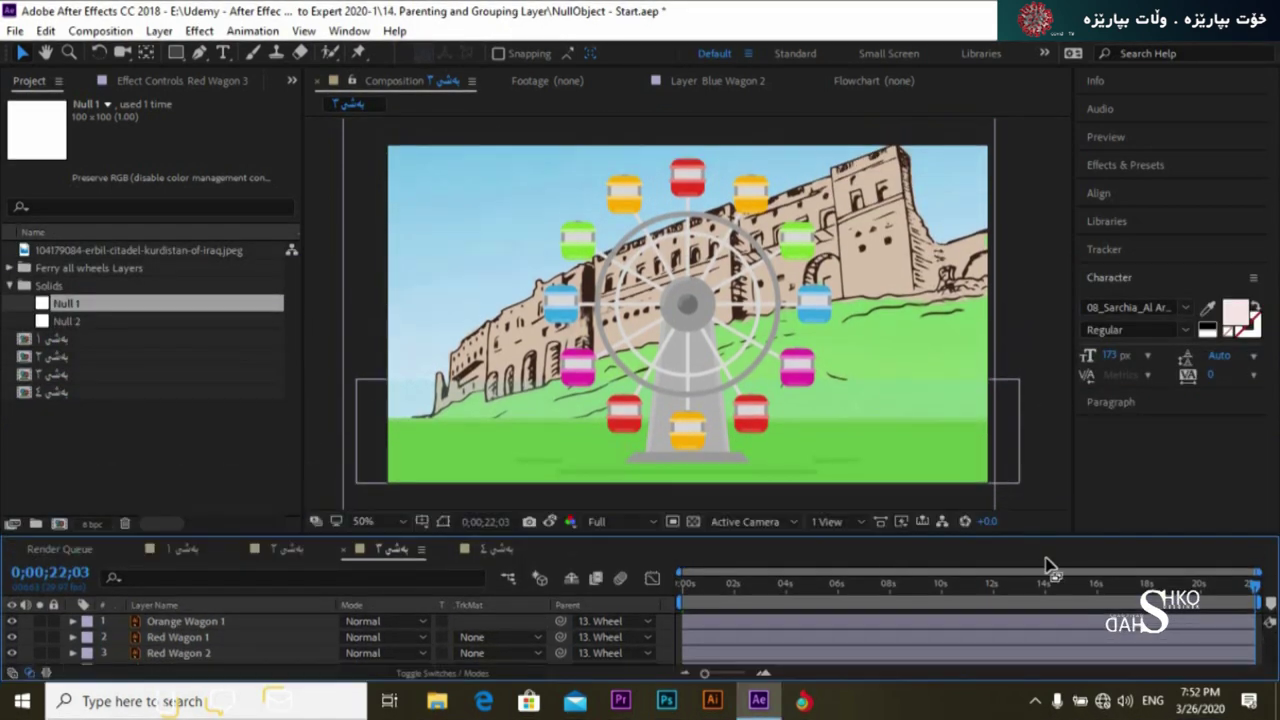
Preview the animation from the start, pausing partway to check that the wagons stay upright while the wheel turns.
drag(1245, 593, 648, 625)
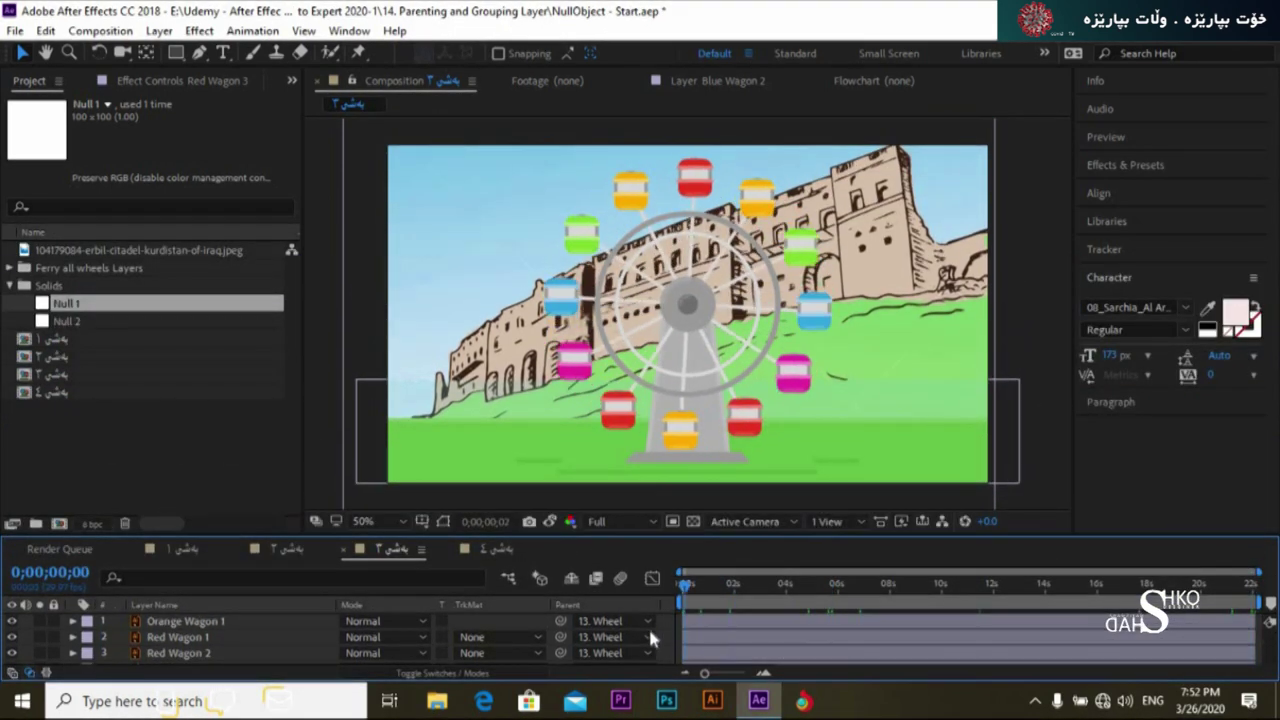
key(space)
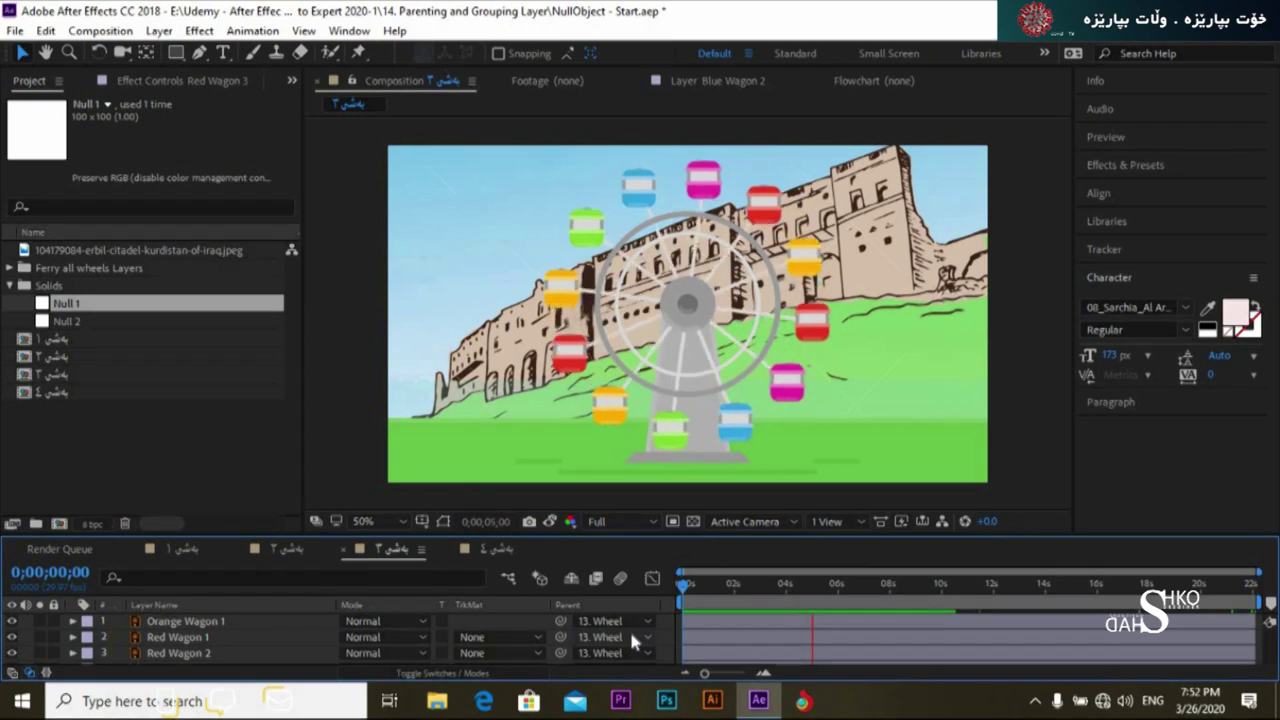
key(space)
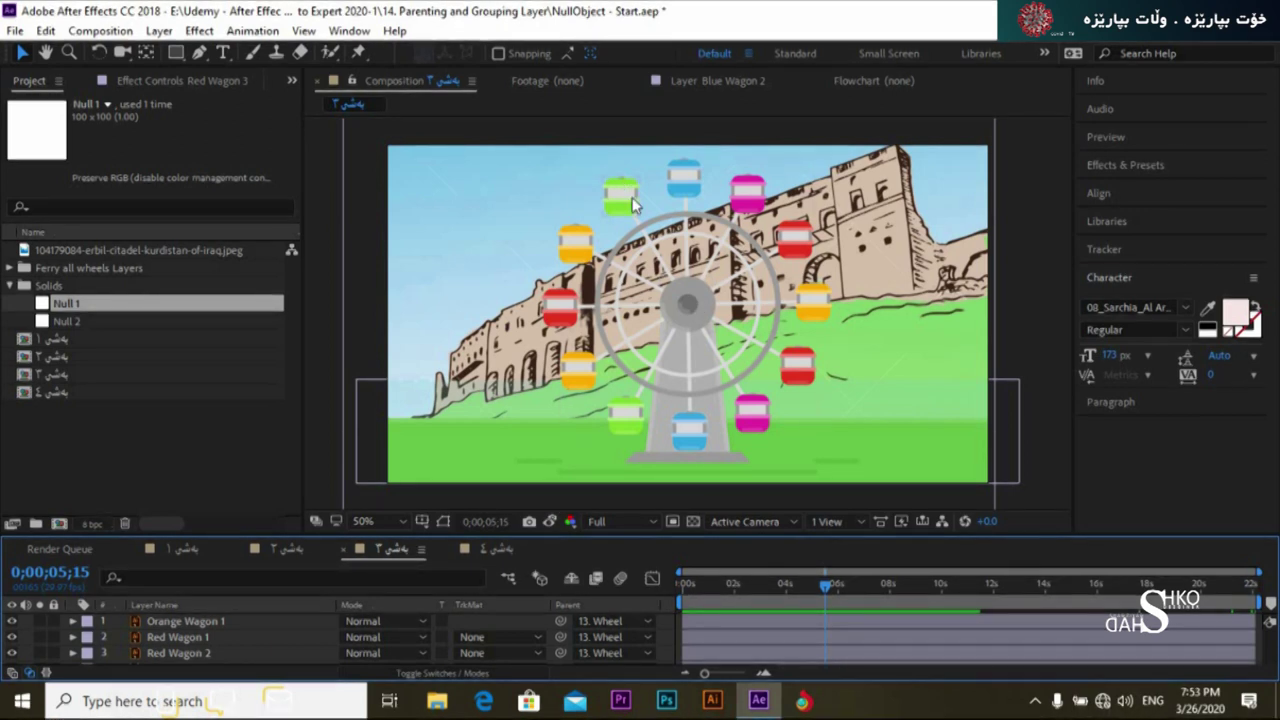
key(space)
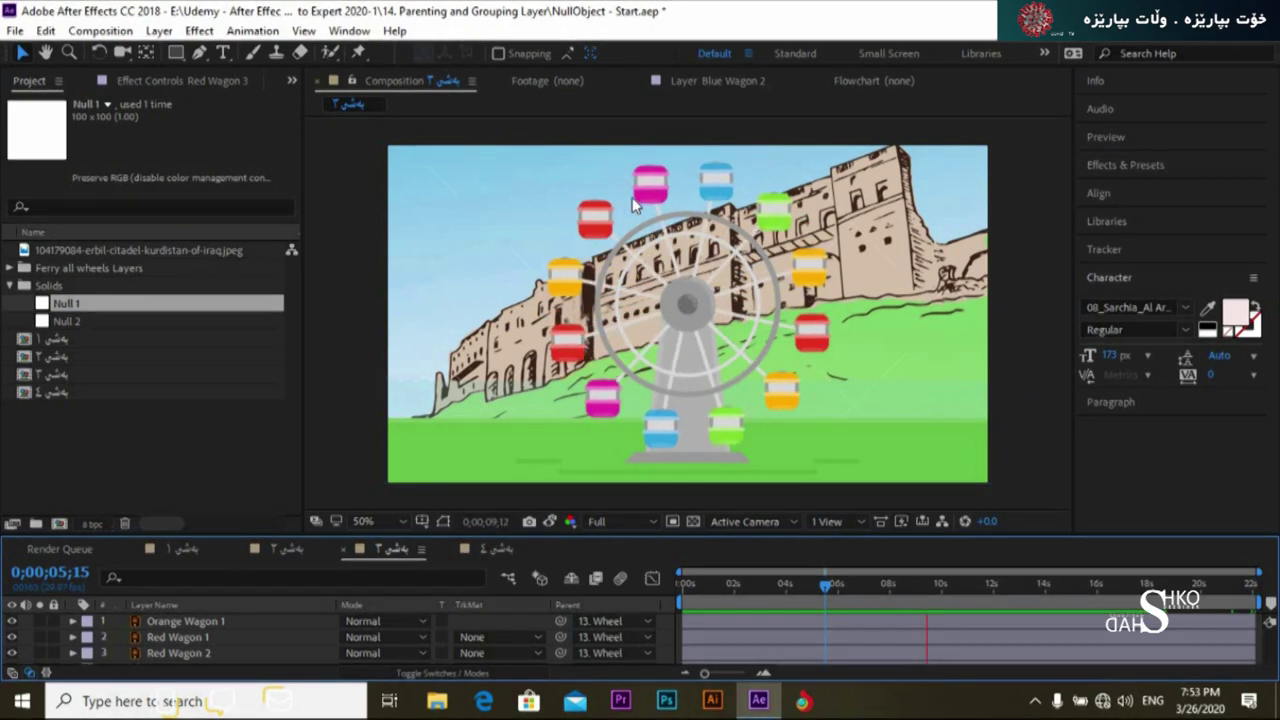
key(space)
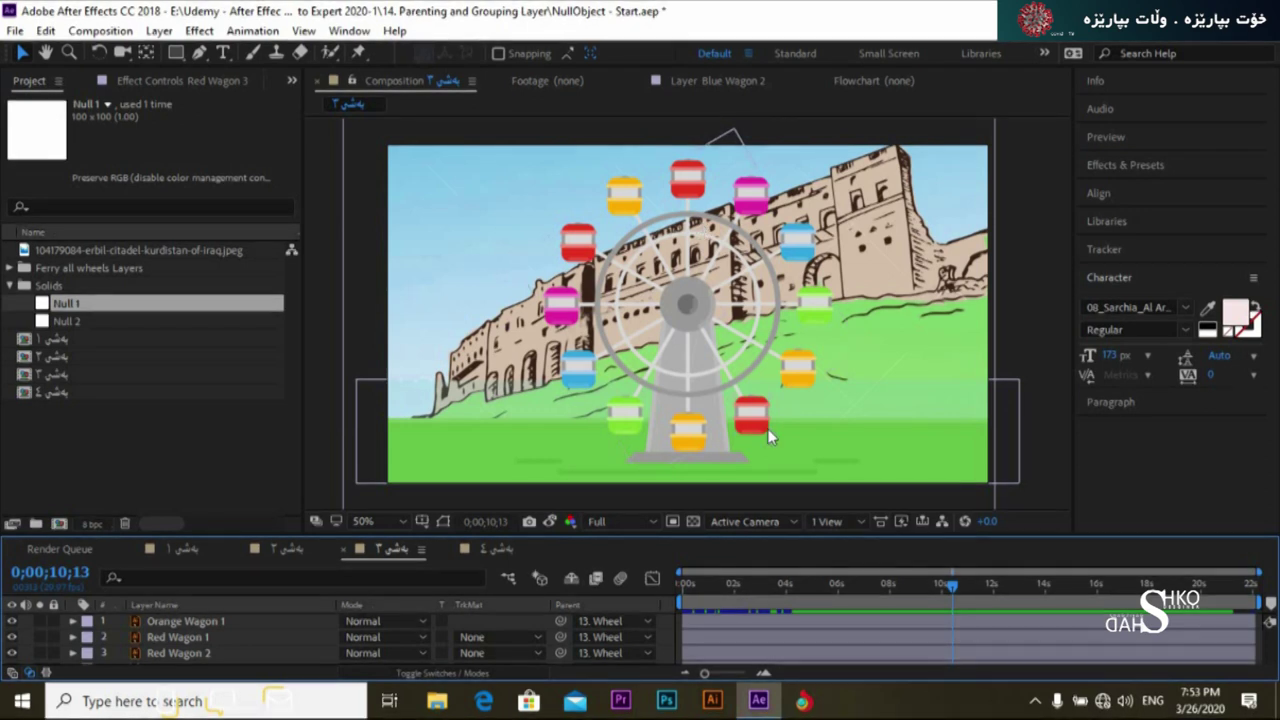
Select individual wagons on the wheel and scrub back to 0;00;08;27 to examine the orientation of Blue Wagon 2.
click(585, 250)
click(628, 206)
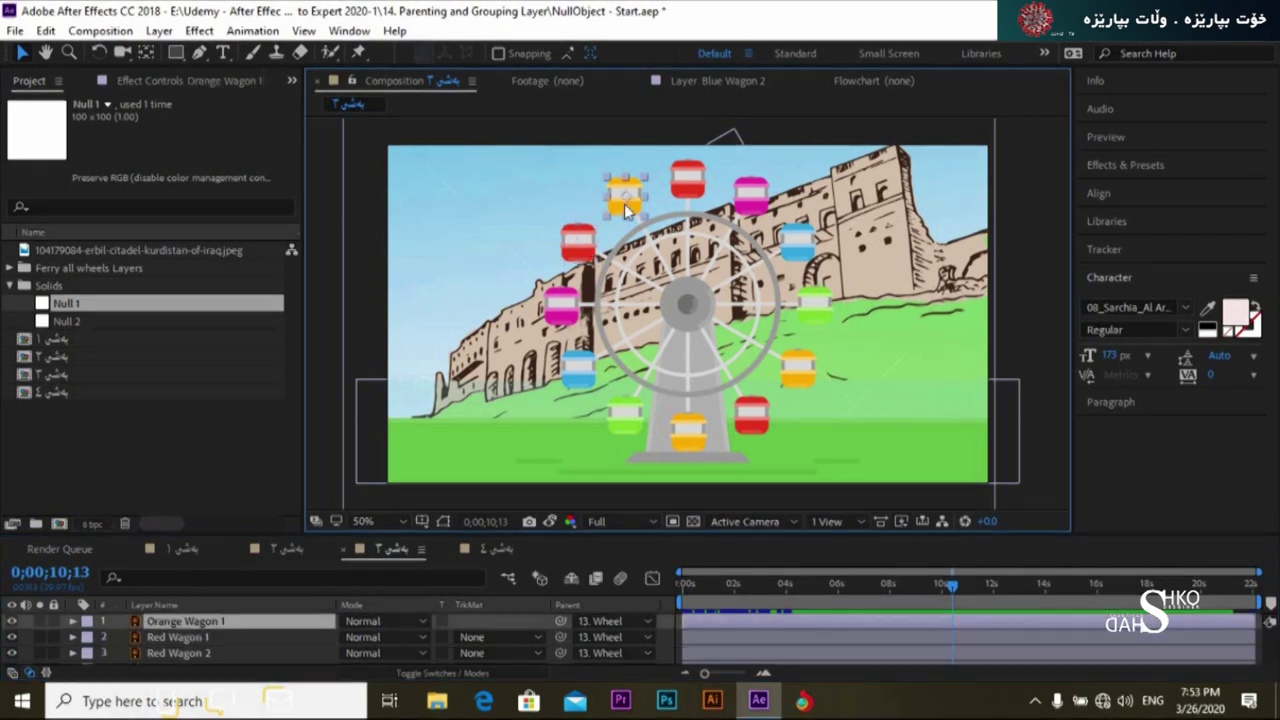
click(678, 198)
click(794, 237)
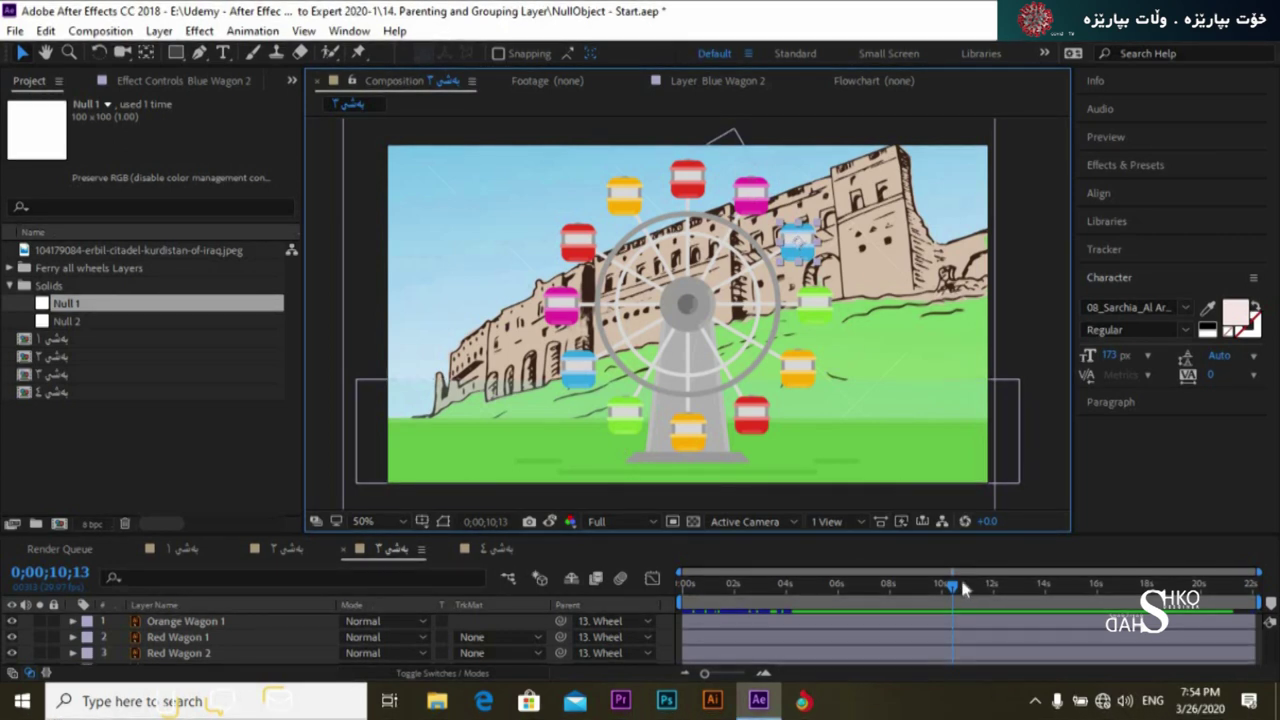
drag(950, 590, 912, 590)
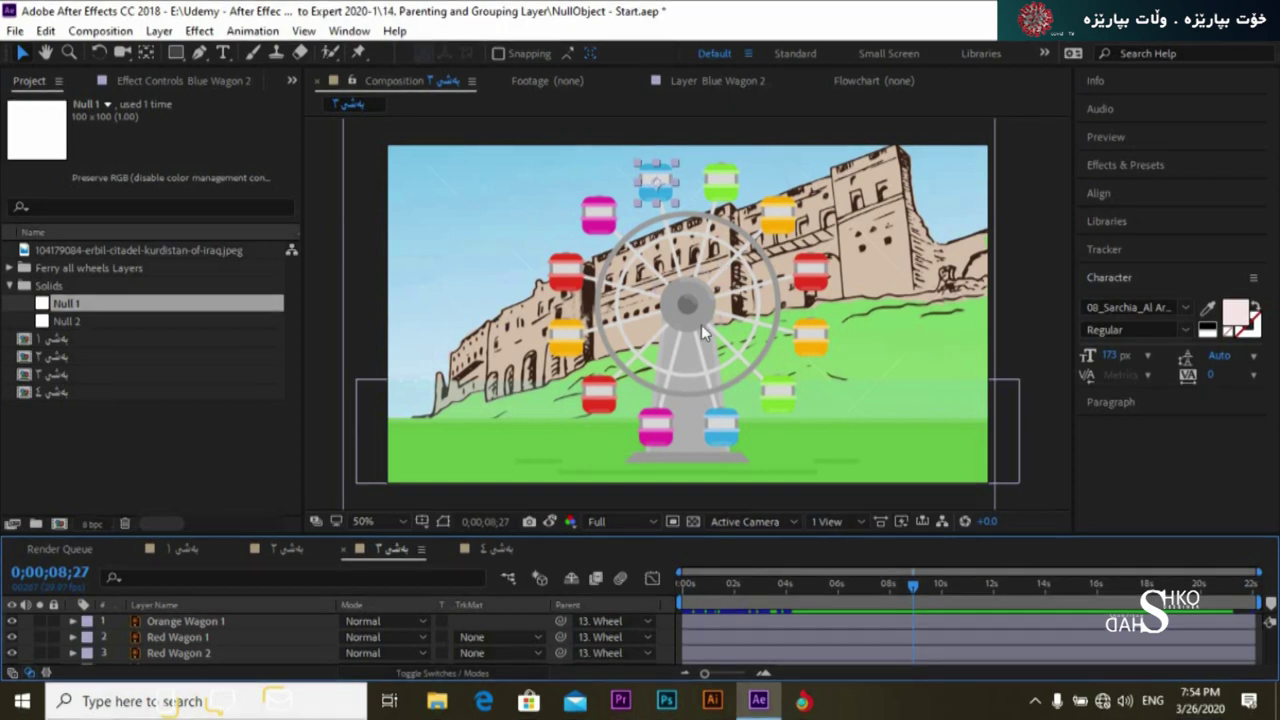
Replay the animation from the beginning in short stretches, stopping to inspect the wagons' orientation up to 0;00;04;21.
drag(909, 586, 641, 581)
key(space)
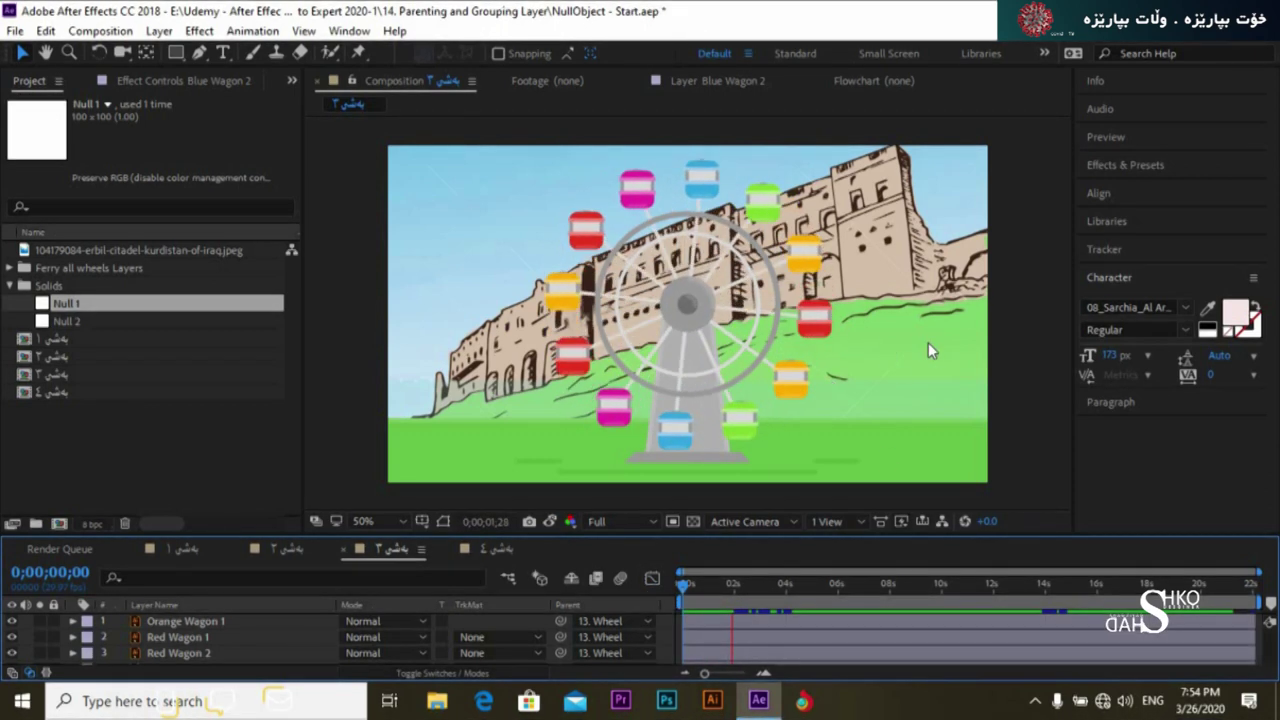
key(space)
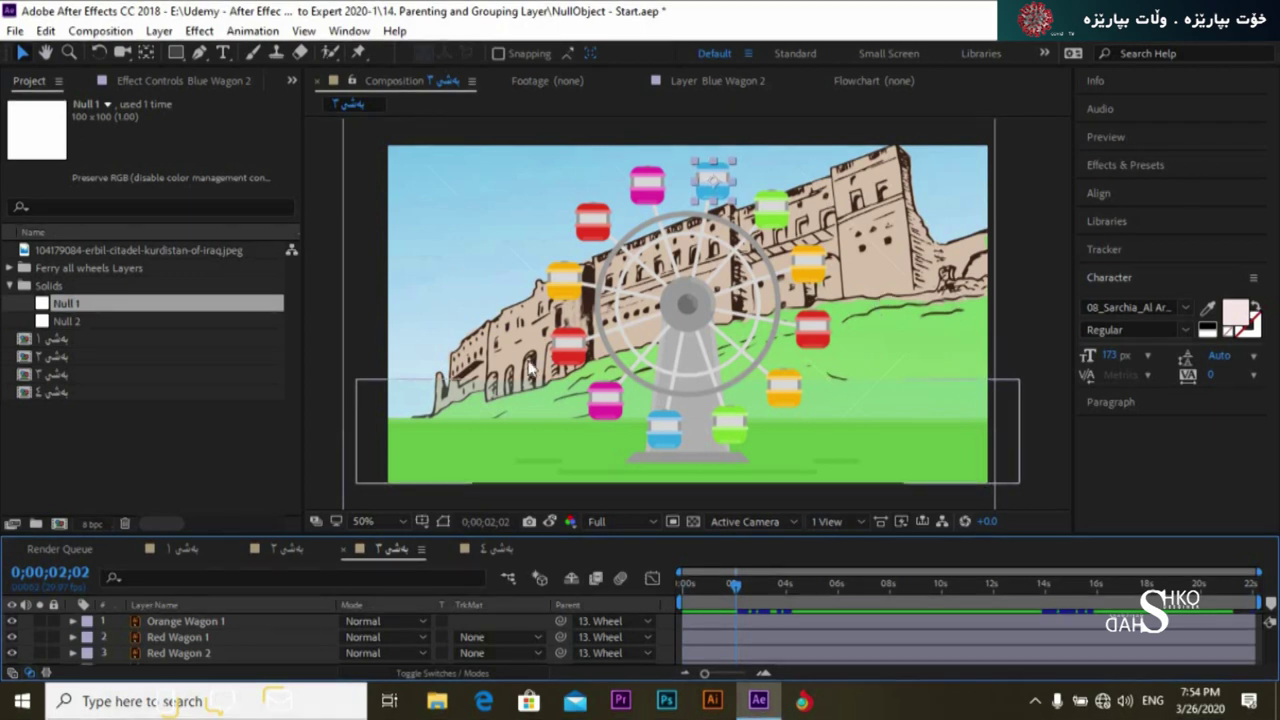
key(space)
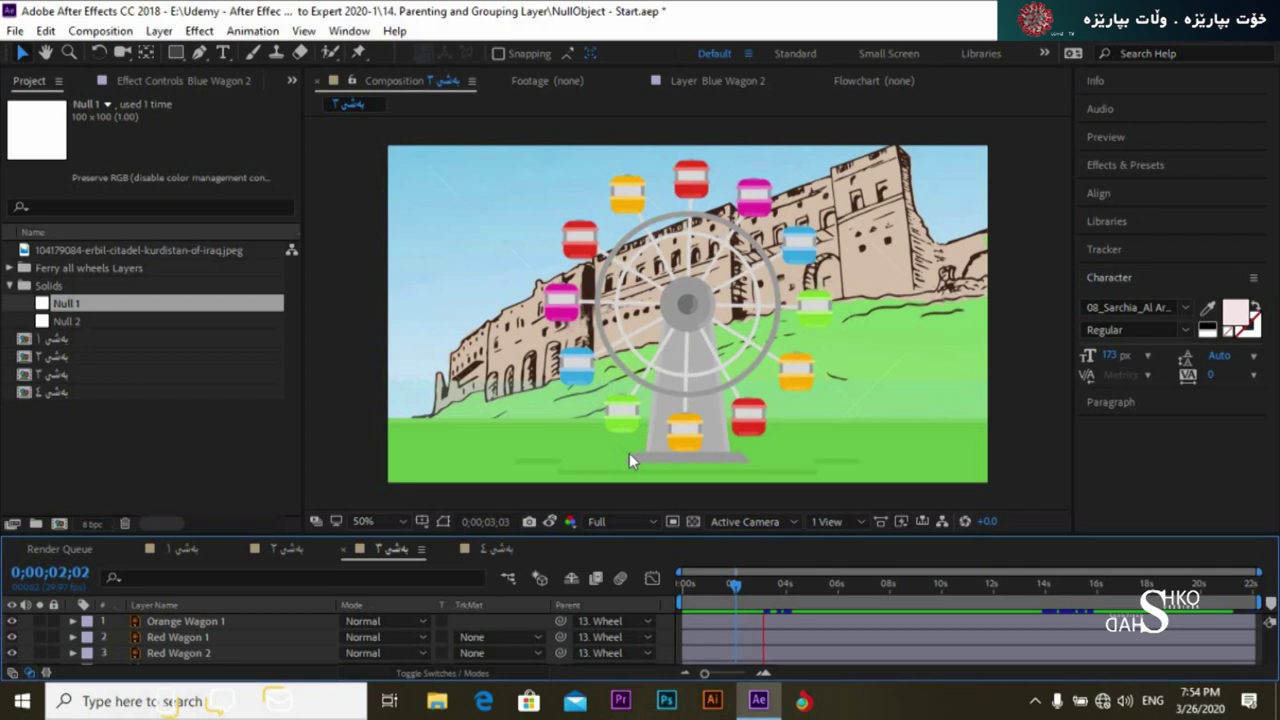
mouse_move(740, 588)
mouse_down()
mouse_move(786, 590)
mouse_move(755, 600)
mouse_up()
key(space)
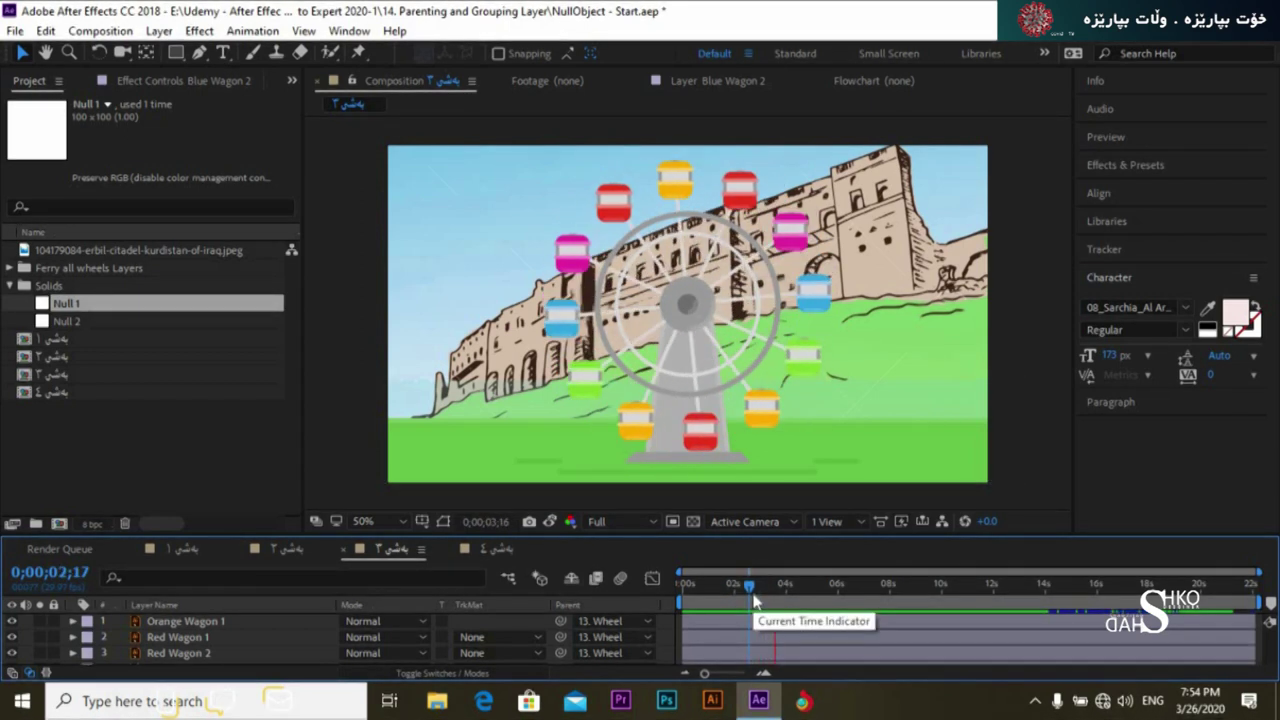
key(space)
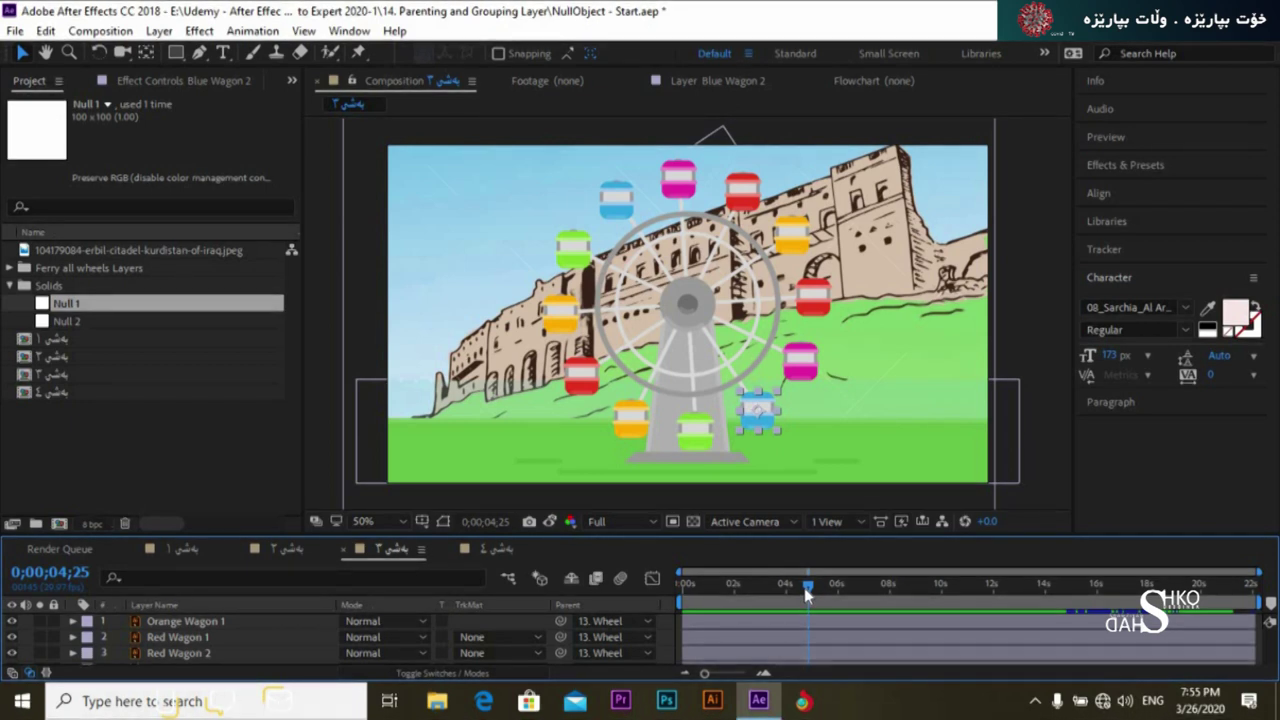
drag(807, 590, 803, 590)
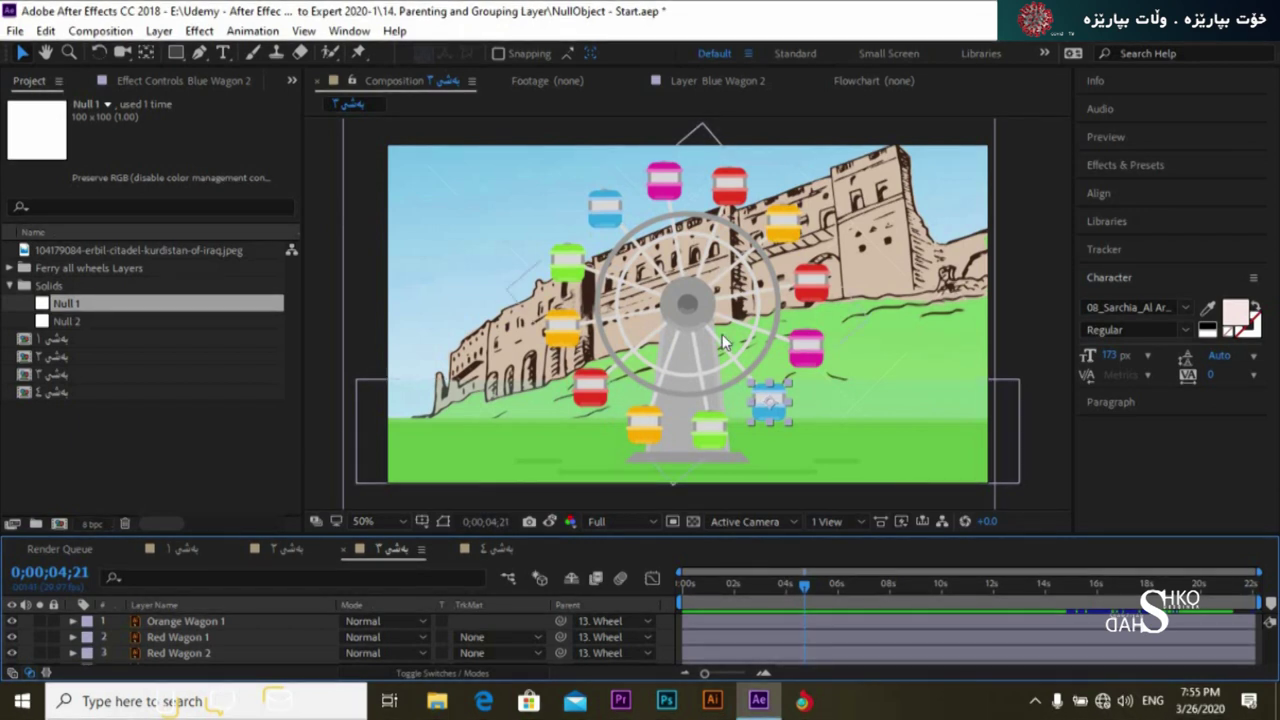
click(896, 234)
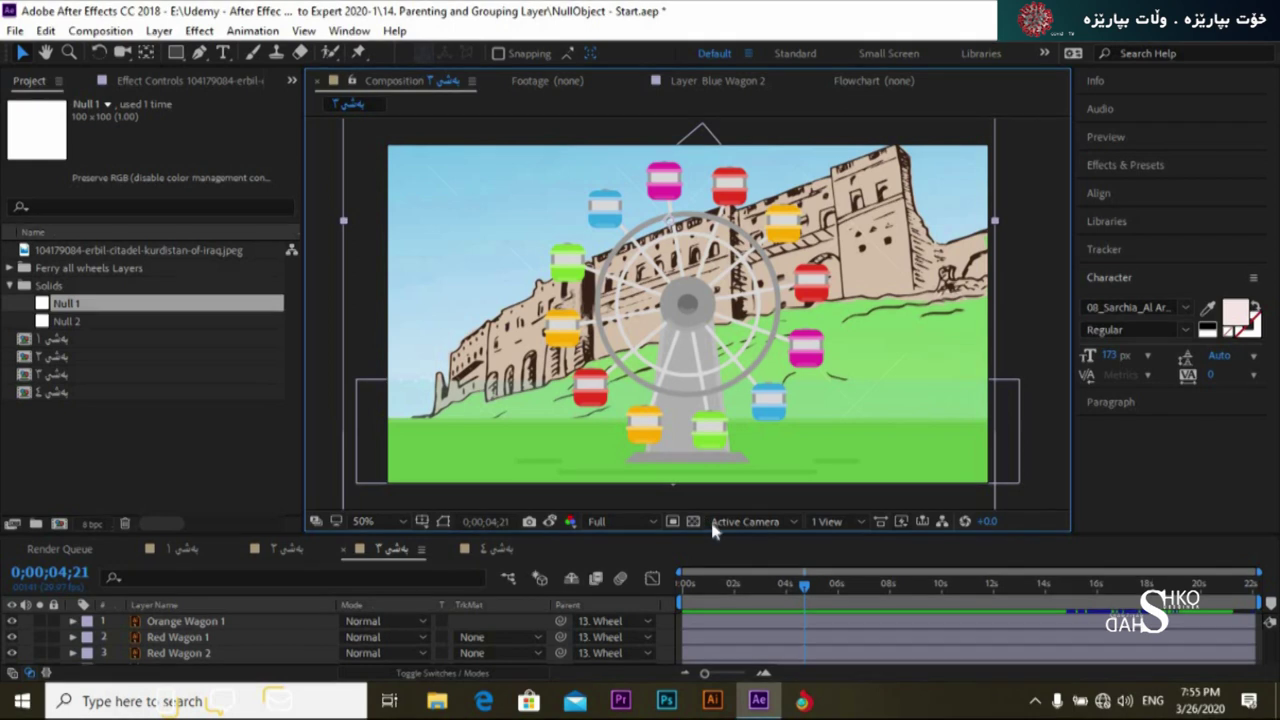
Return to 0;00;00;00 and play the opening seconds twice to review the finished Ferris wheel motion.
drag(804, 583, 682, 590)
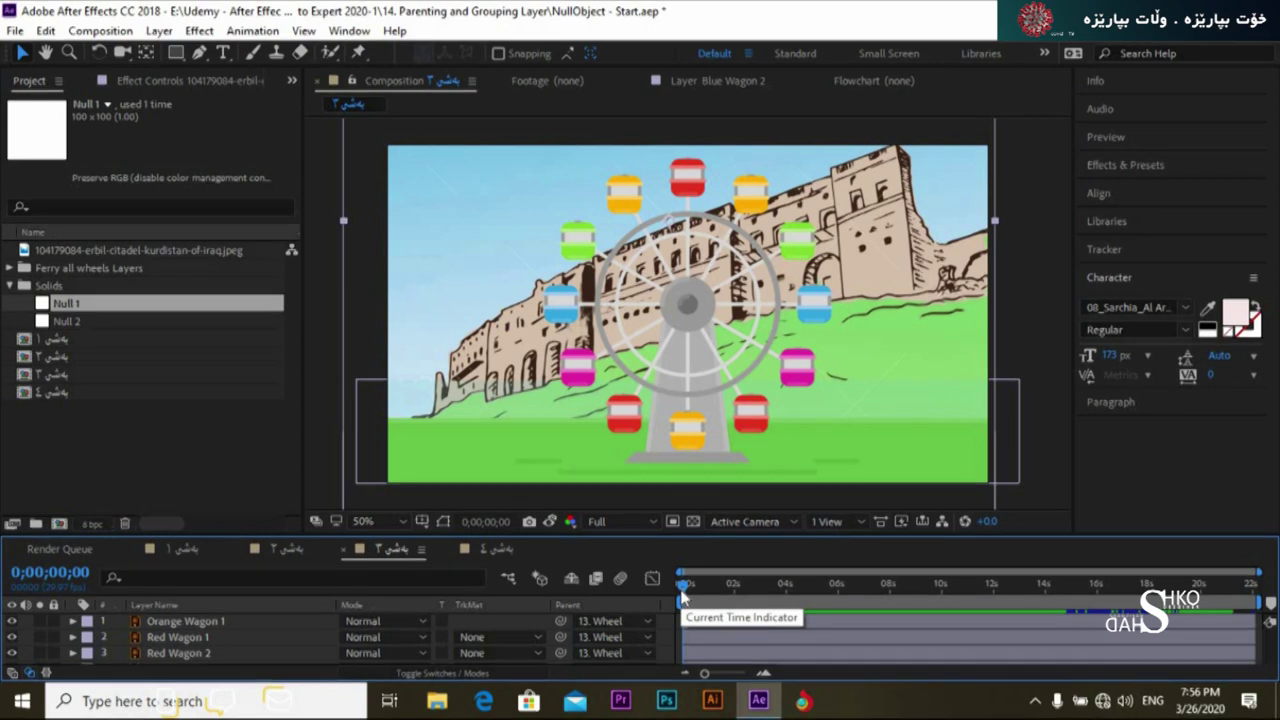
key(space)
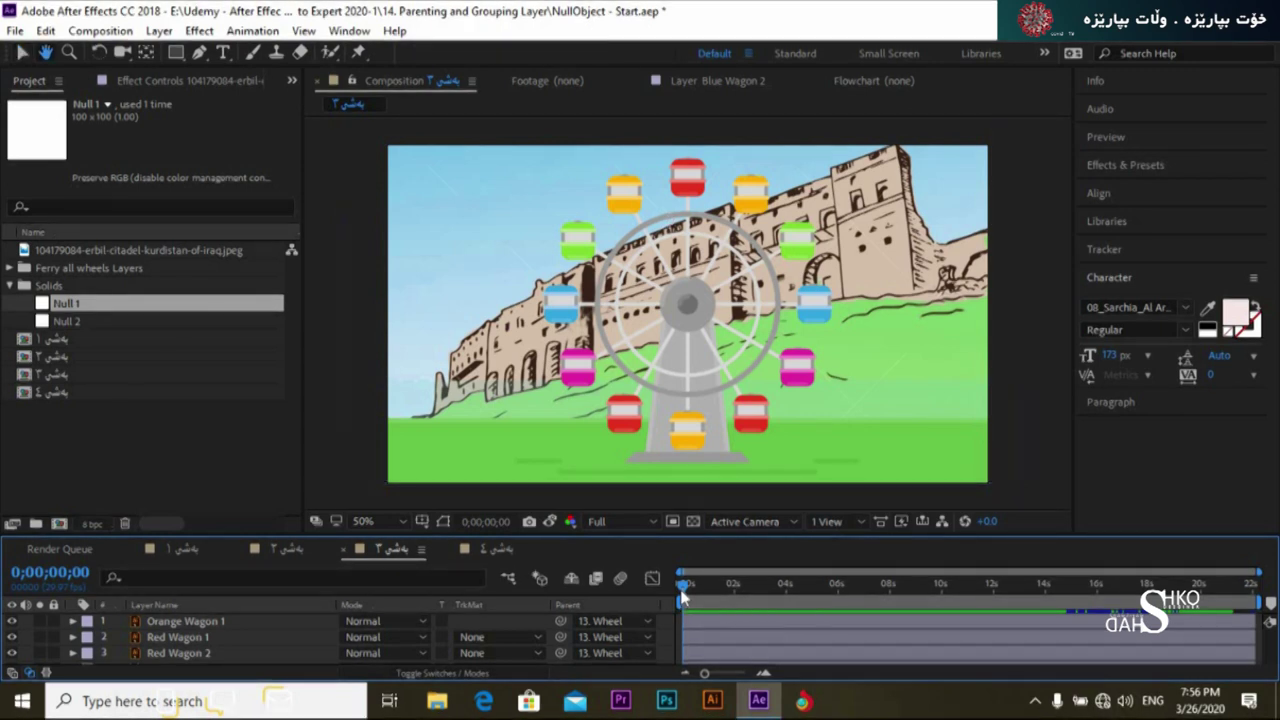
key(space)
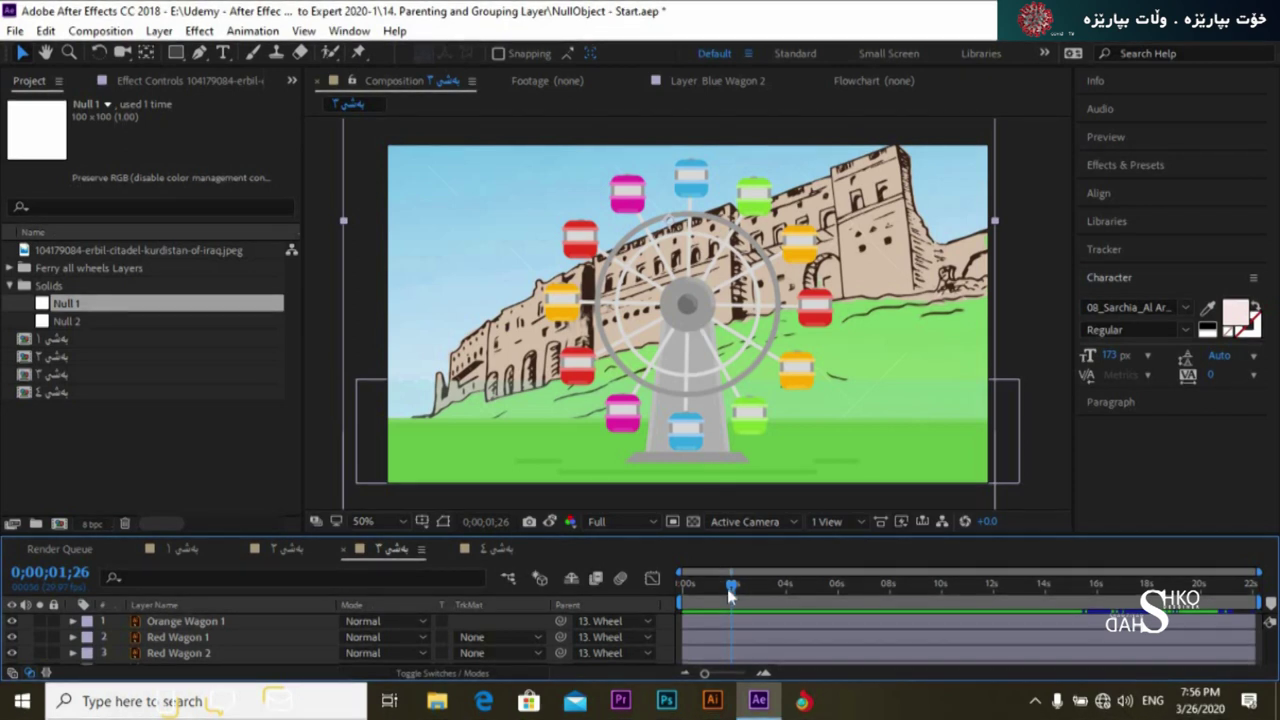
drag(730, 593, 683, 593)
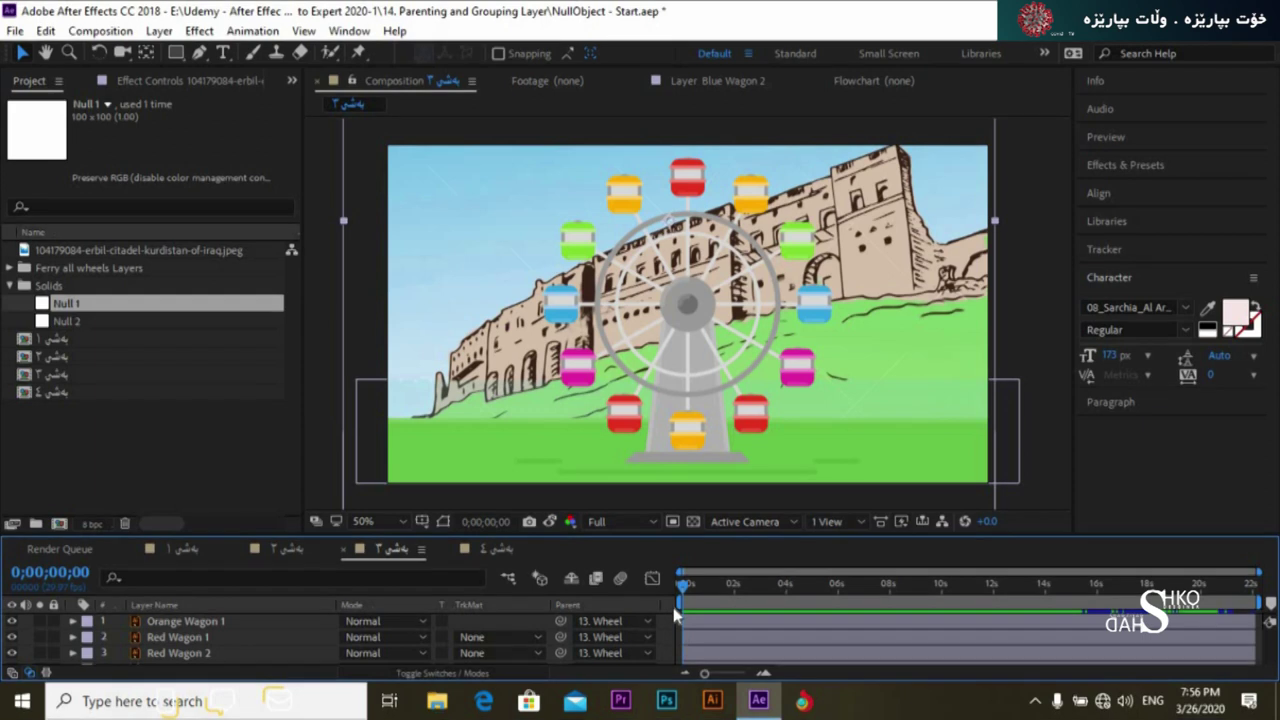
key(space)
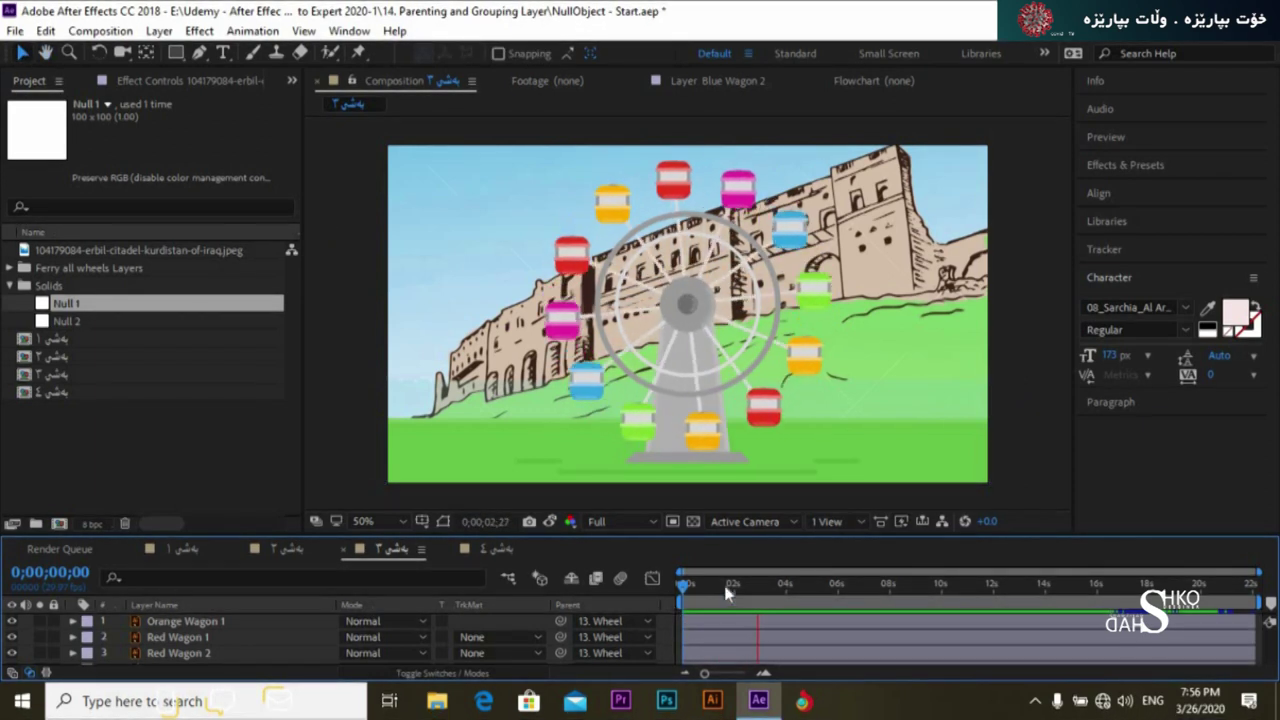
key(space)
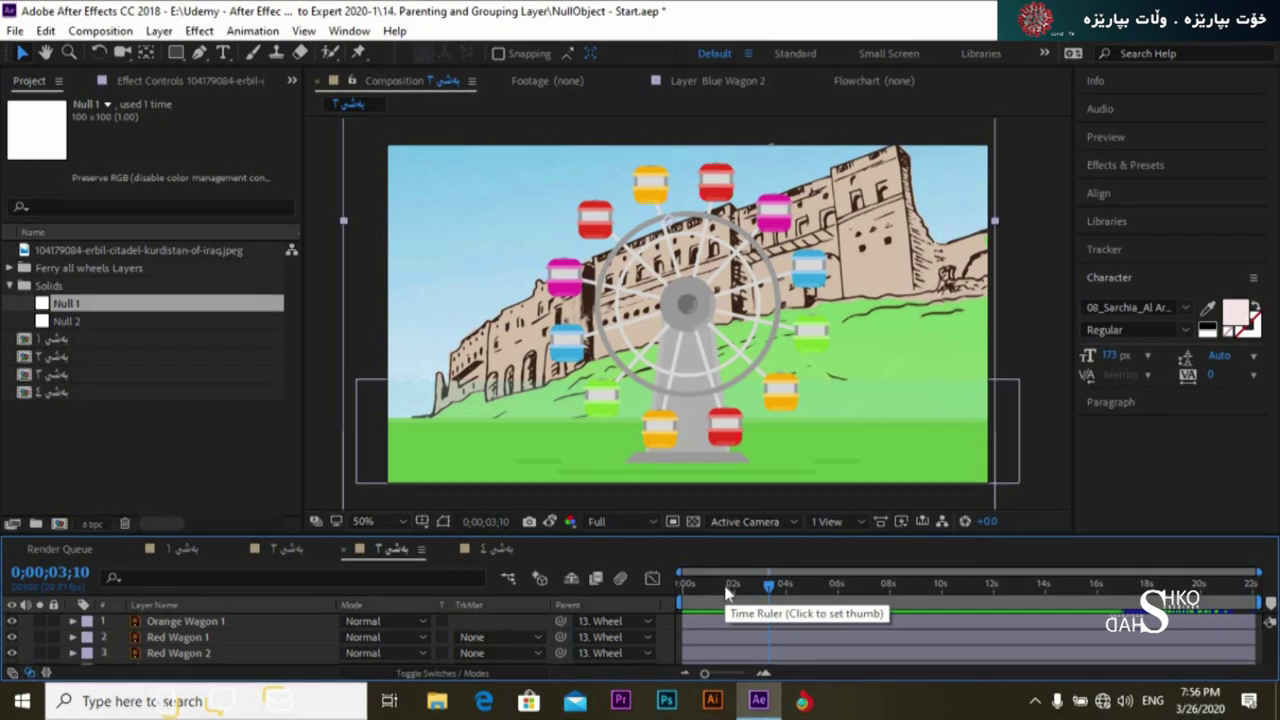
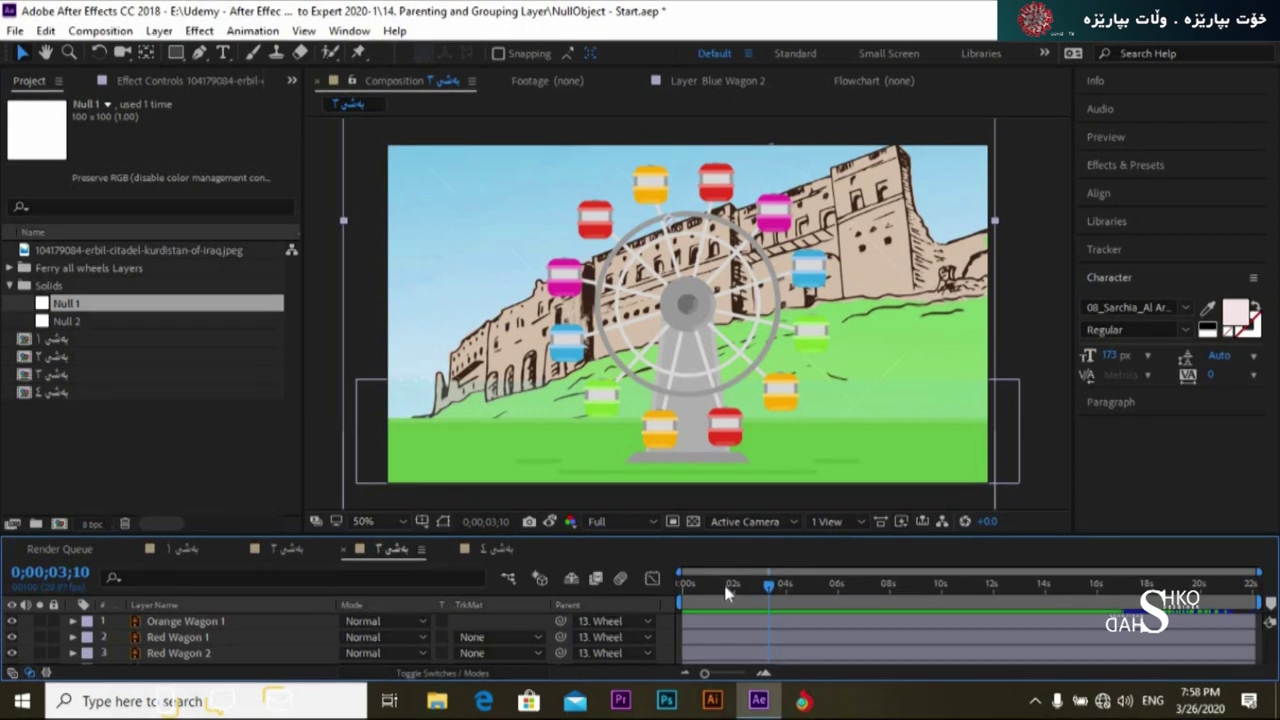
Open the بەشی ٤ composition and enlarge its timeline area.
drag(760, 588, 680, 590)
click(500, 549)
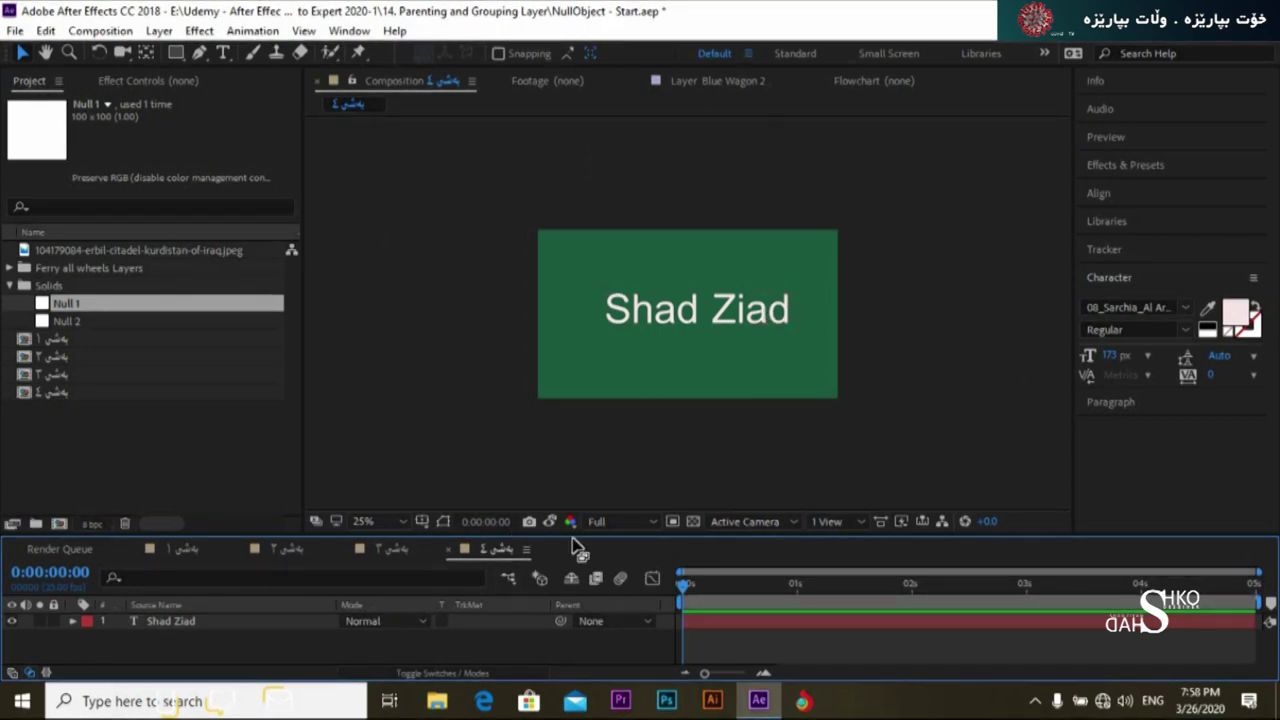
drag(573, 539, 600, 384)
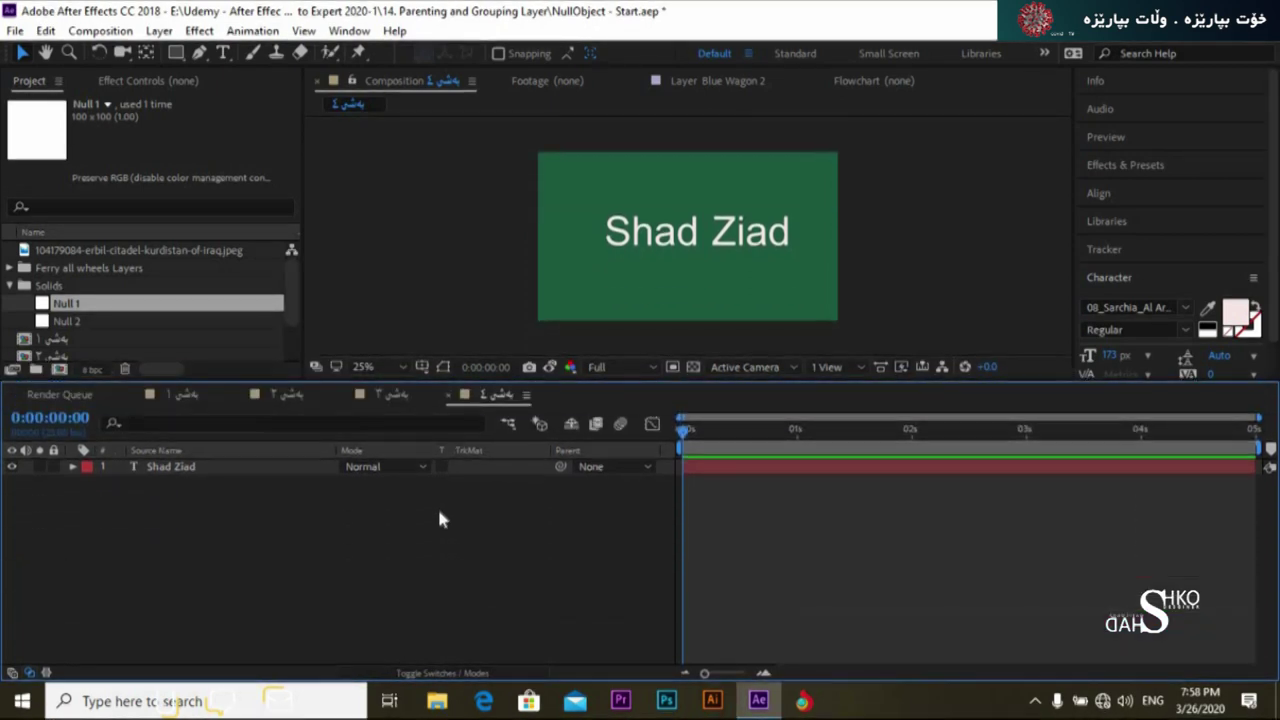
Add a Position animator to the text layer and set its position to 0.0, 476.0 so the text drops below the frame.
click(203, 467)
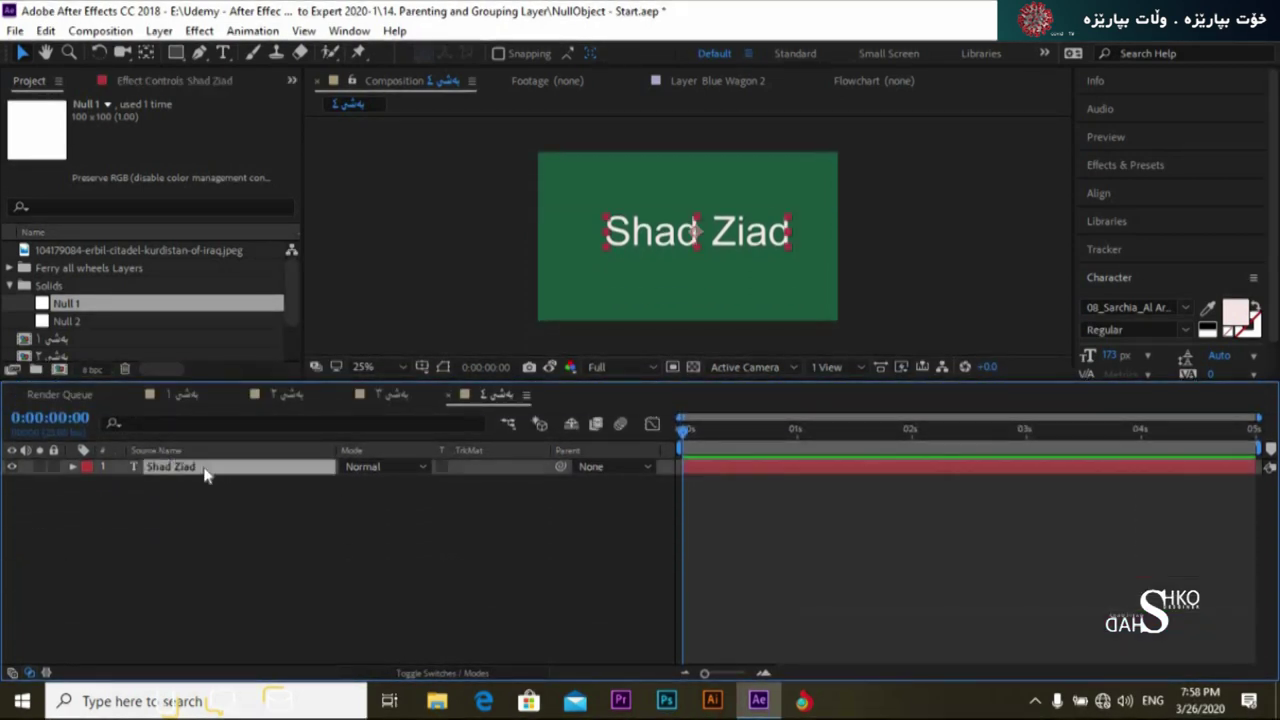
click(72, 467)
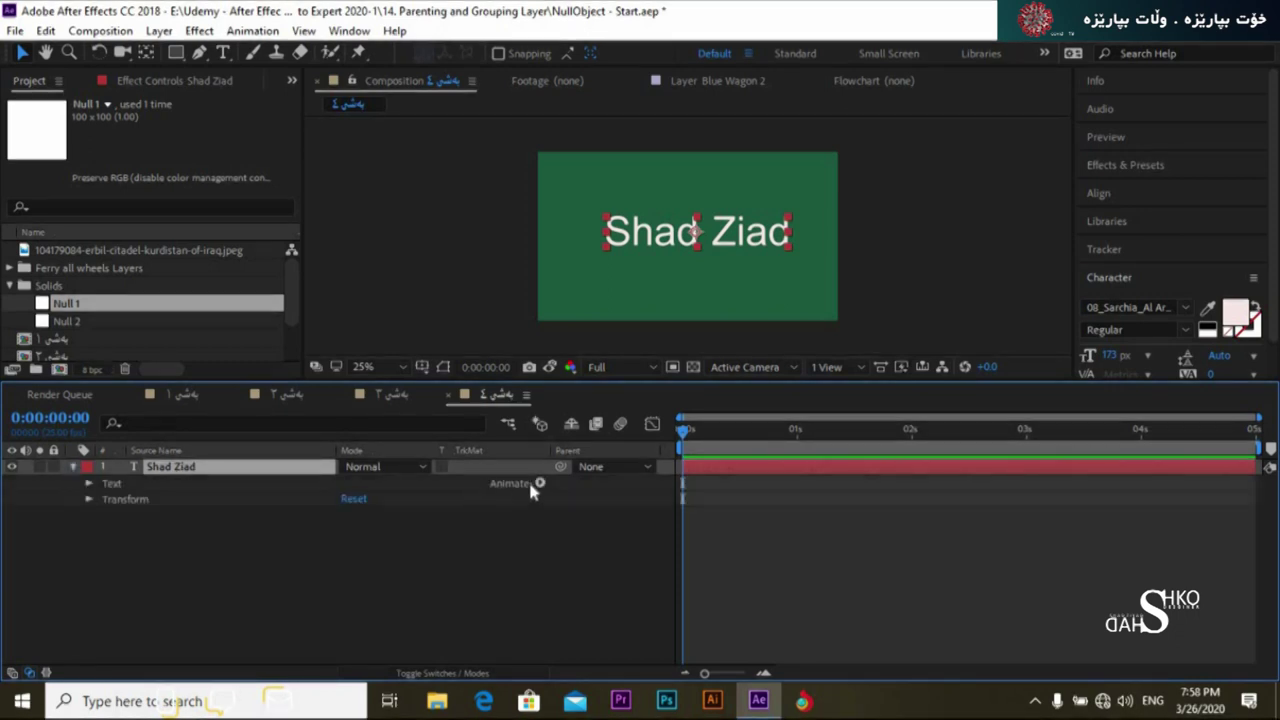
click(539, 483)
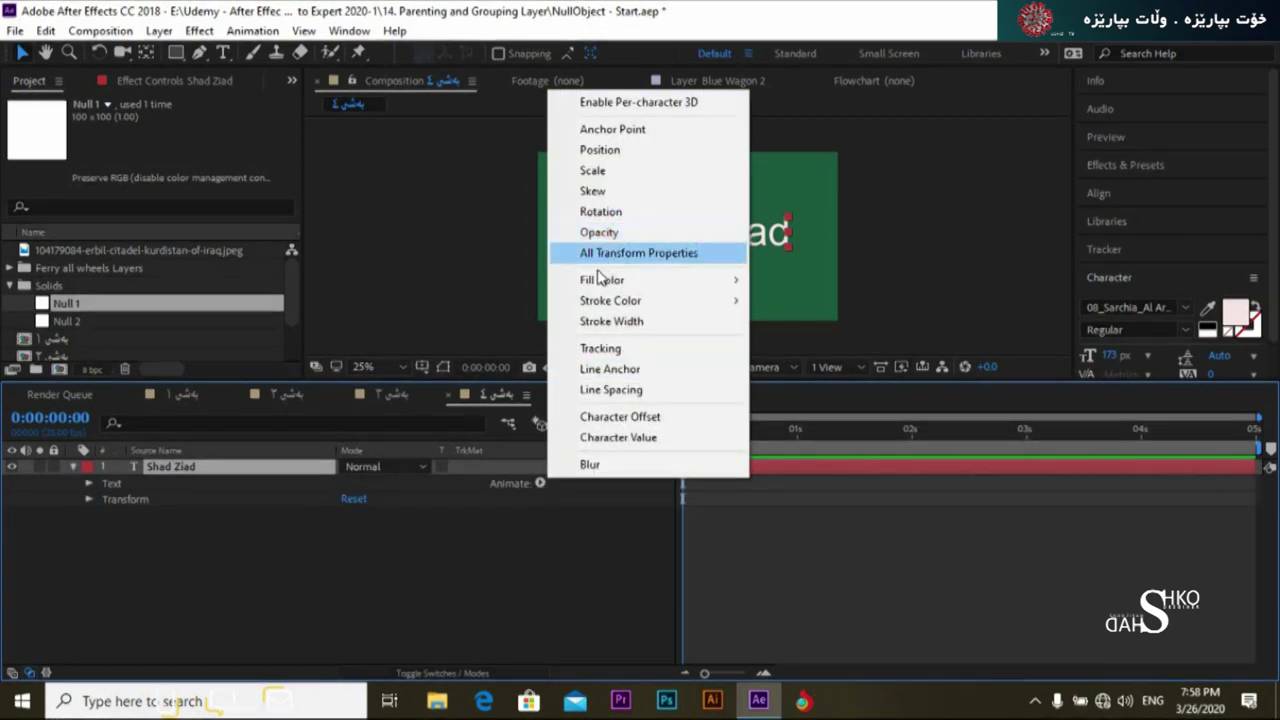
click(632, 150)
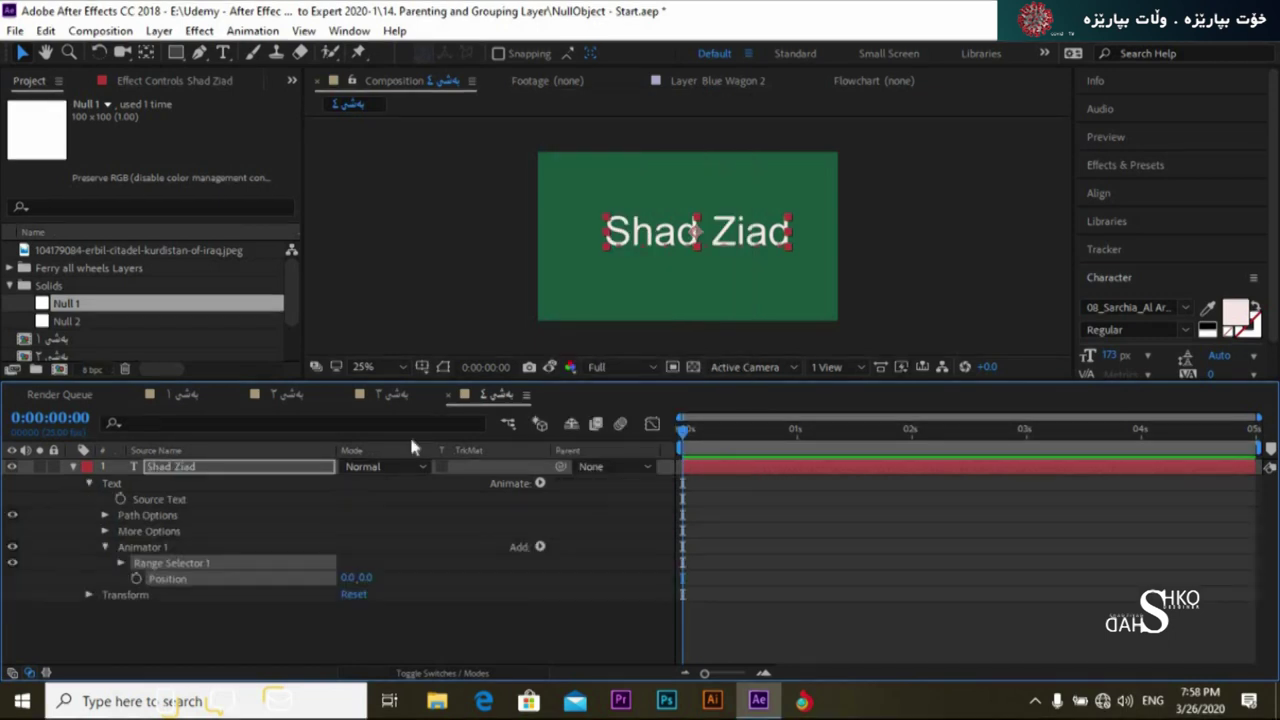
drag(365, 577, 549, 577)
drag(696, 563, 815, 571)
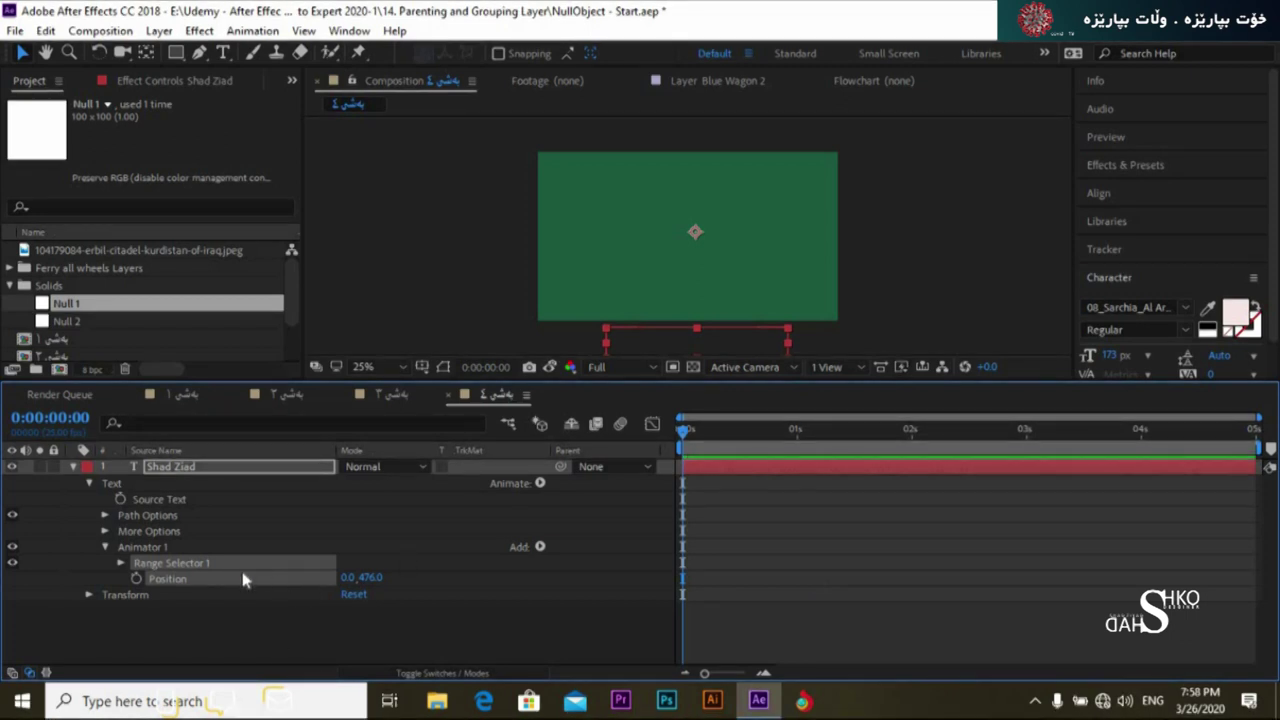
Look over the settings of Range Selector 1 and delete that selector from Animator 1.
click(121, 563)
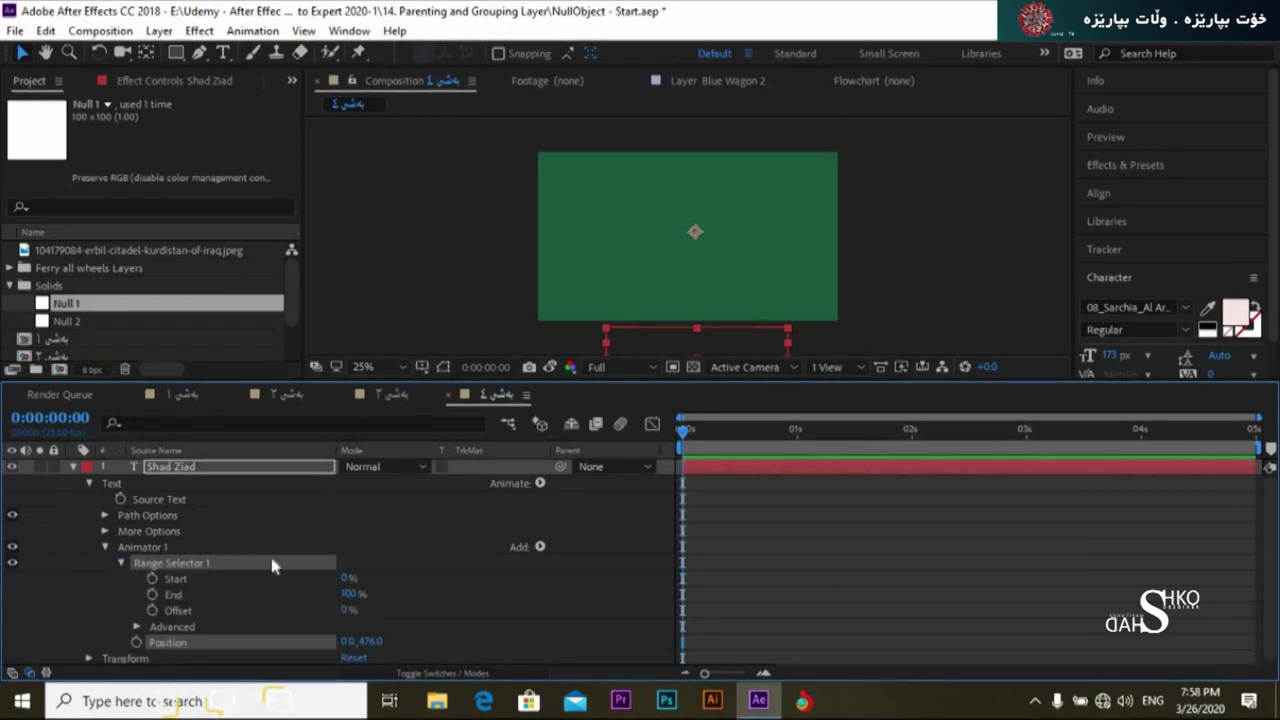
click(122, 563)
click(184, 563)
key(Delete)
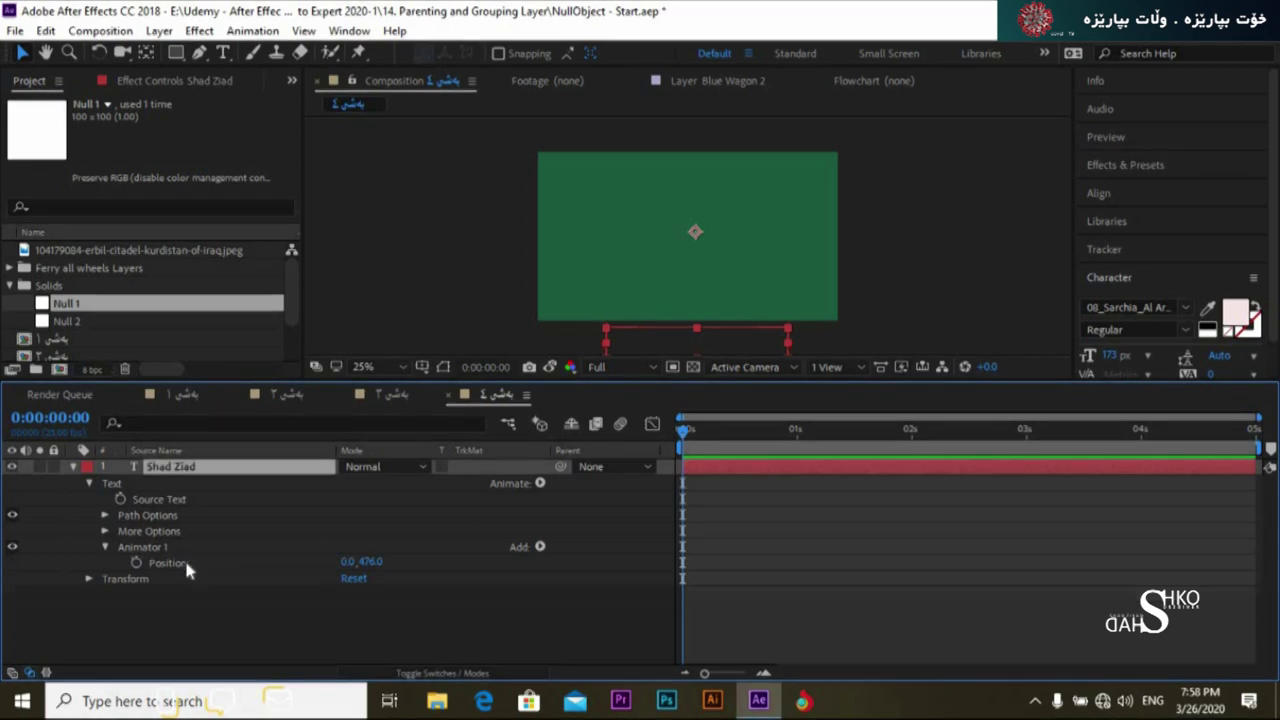
Add a new Range selector to Animator 1 and view its Start, End and Offset properties.
click(540, 550)
mouse_move(572, 553)
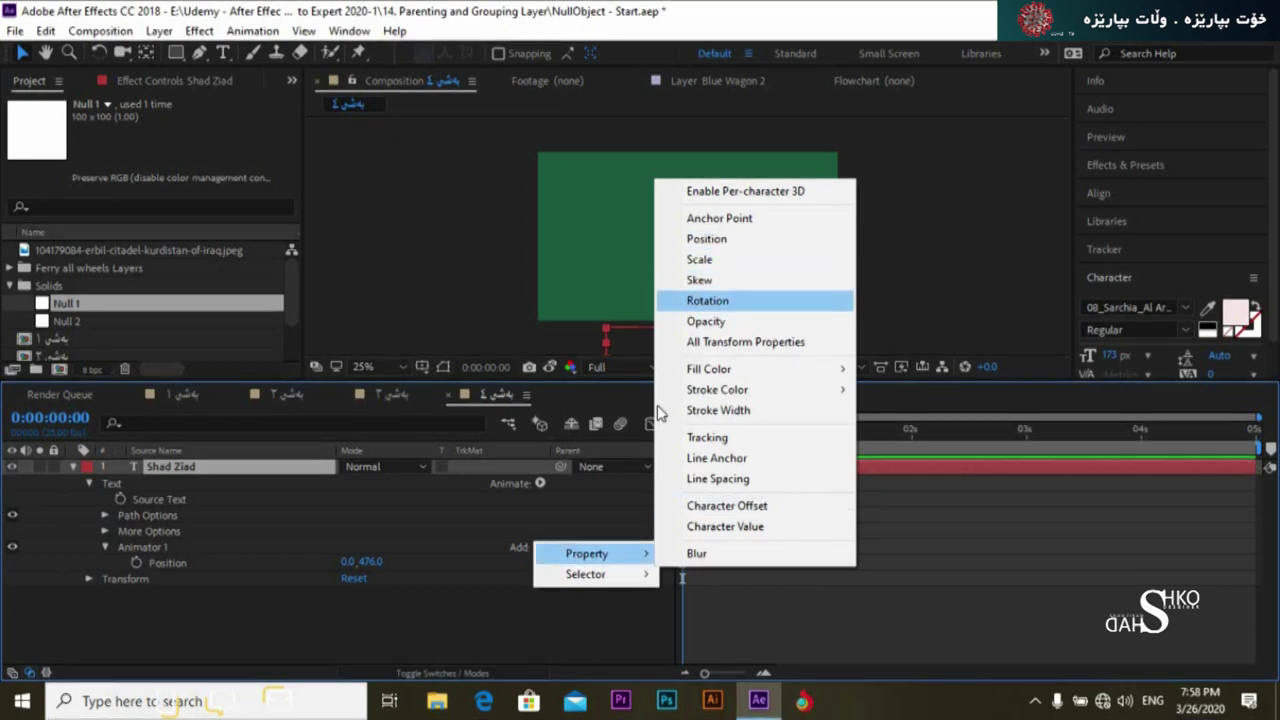
mouse_move(580, 575)
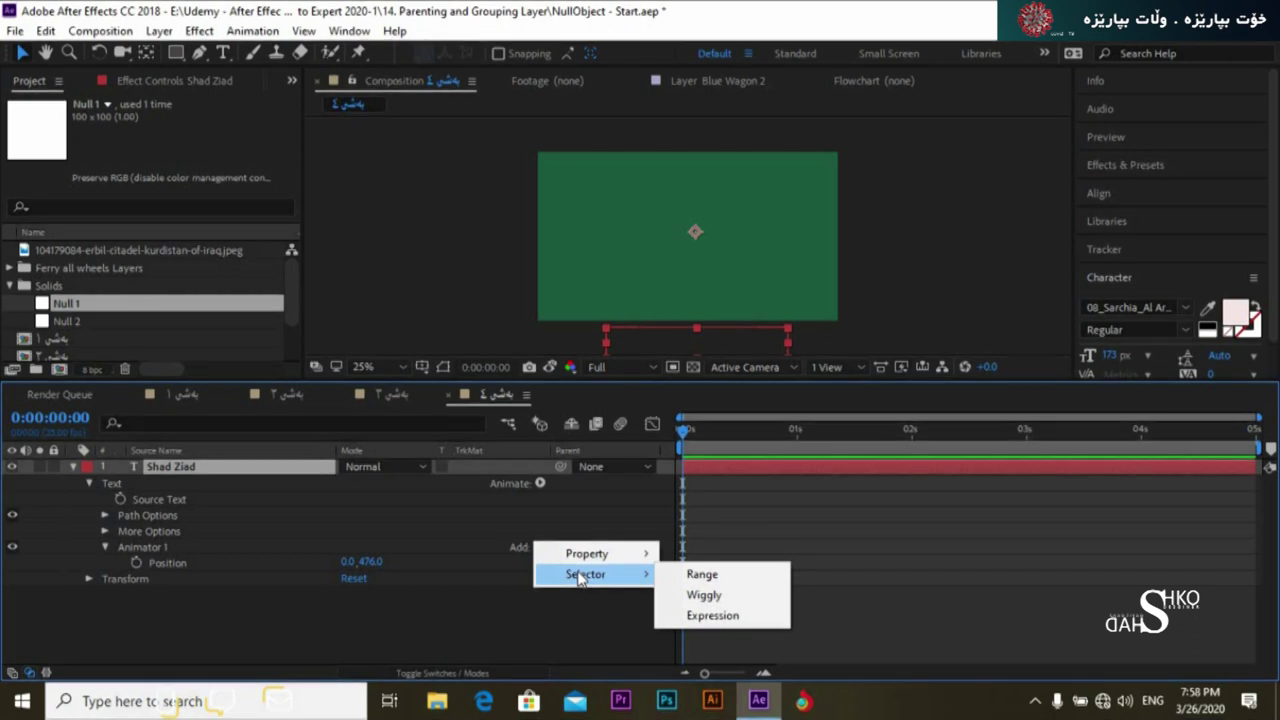
click(692, 575)
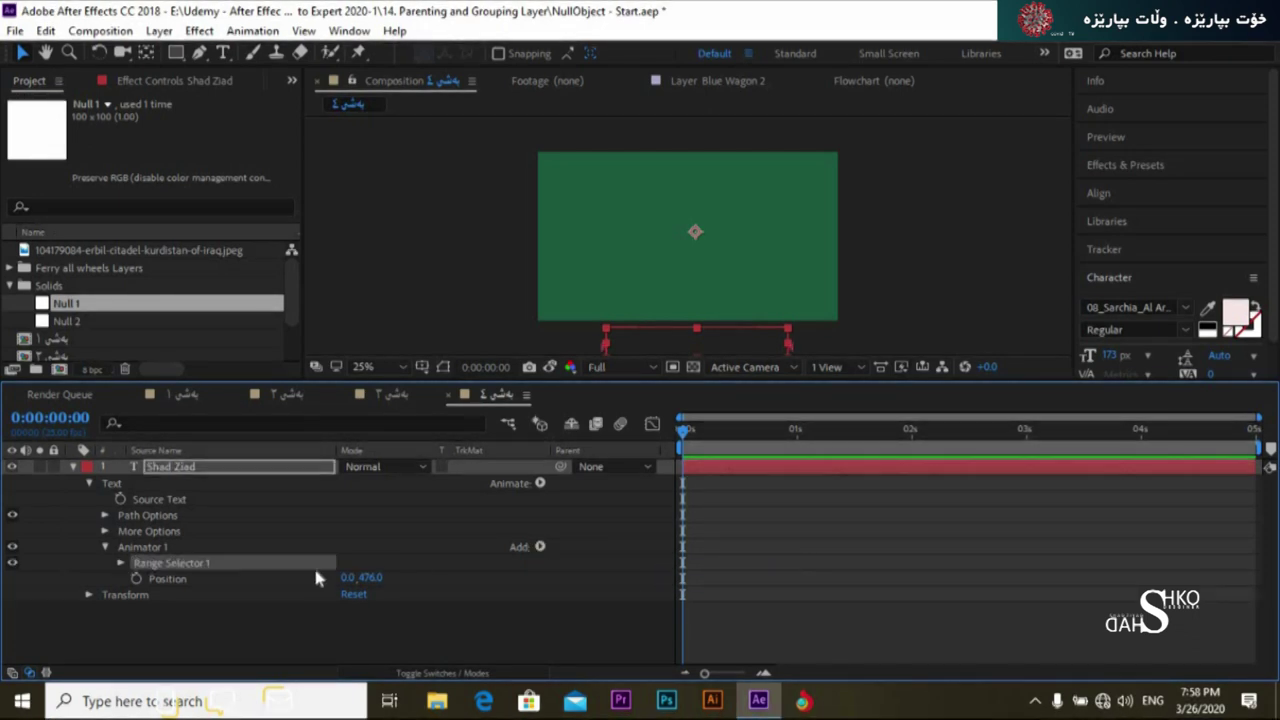
click(121, 562)
click(122, 563)
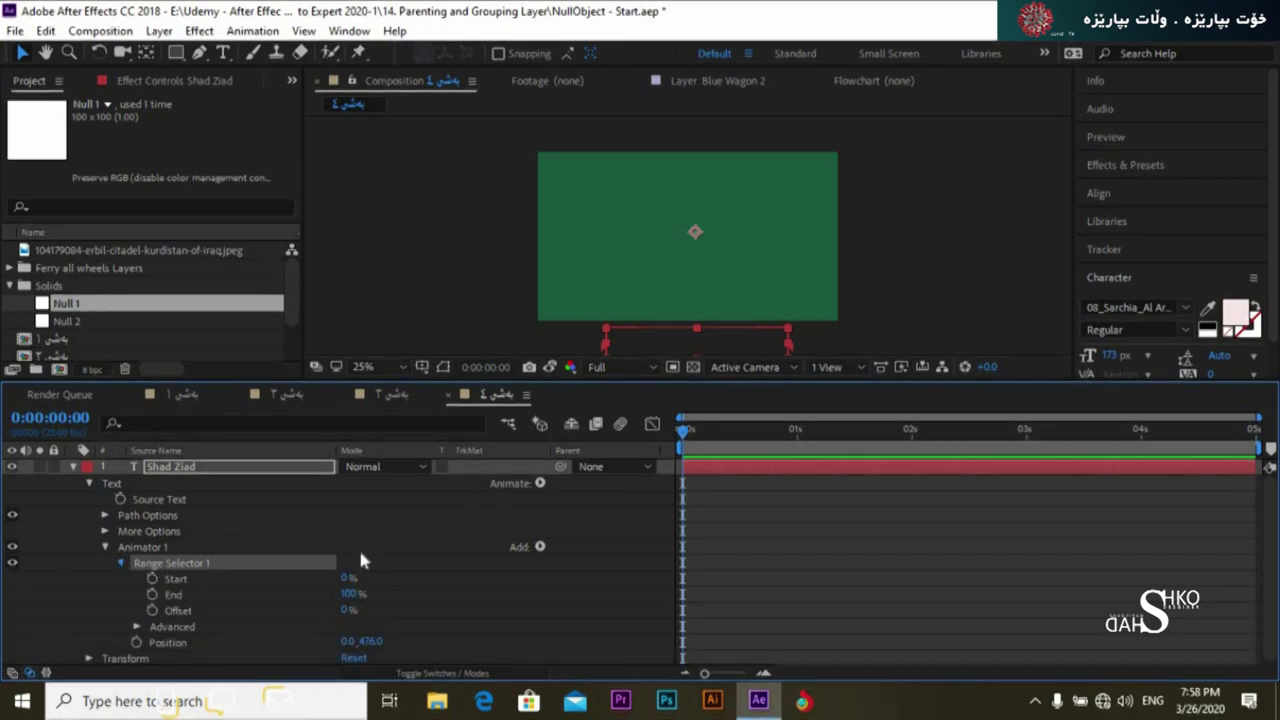
Try a second Range selector on Animator 1, view its properties and delete it.
click(540, 547)
mouse_move(600, 574)
click(700, 574)
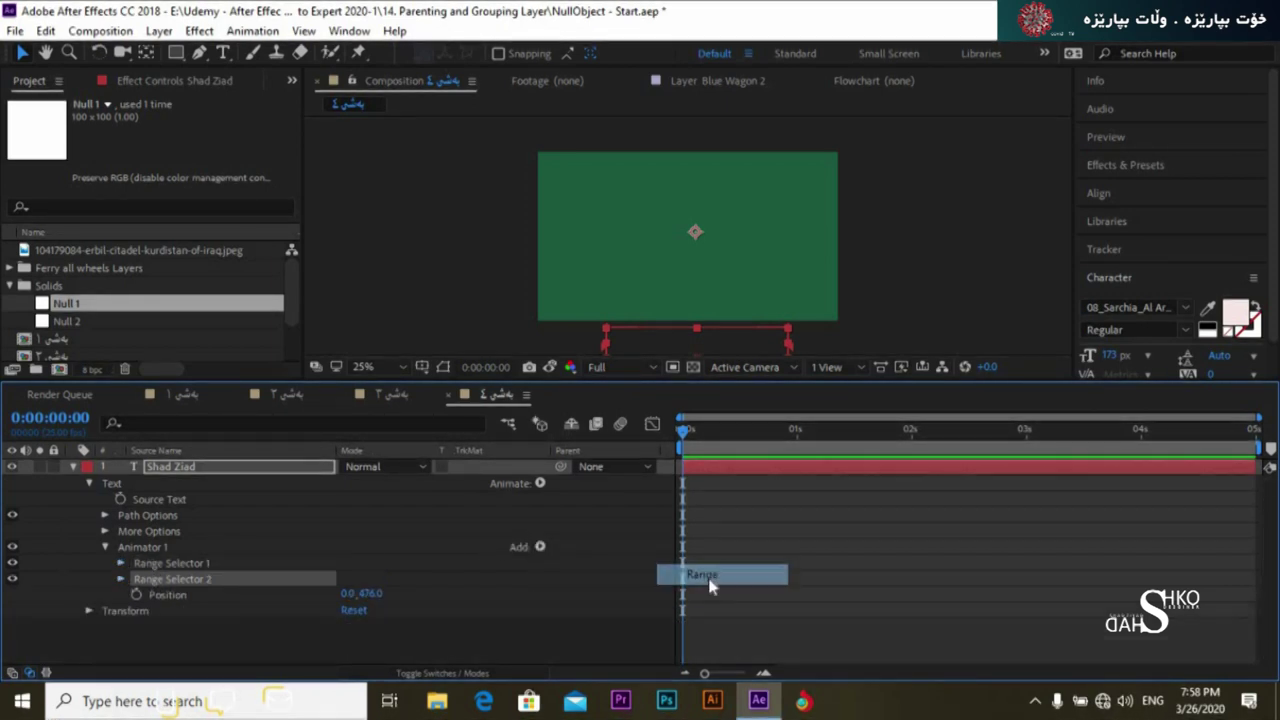
click(121, 579)
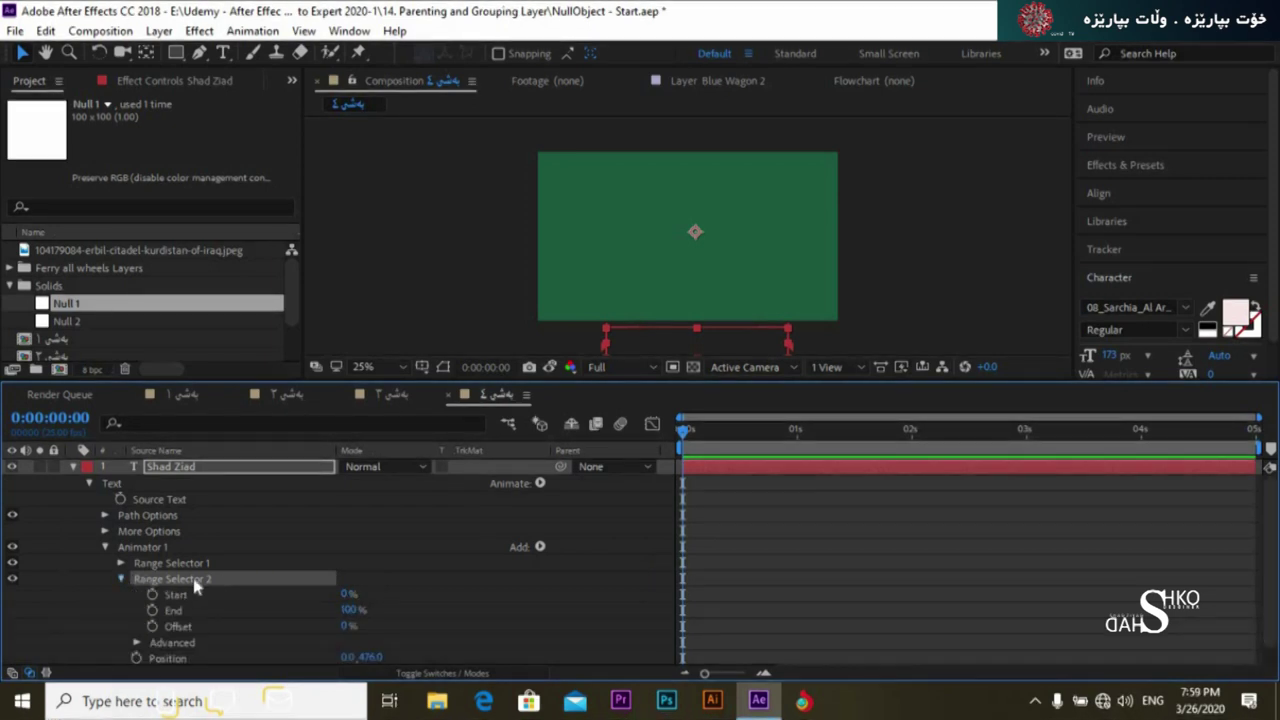
key(Delete)
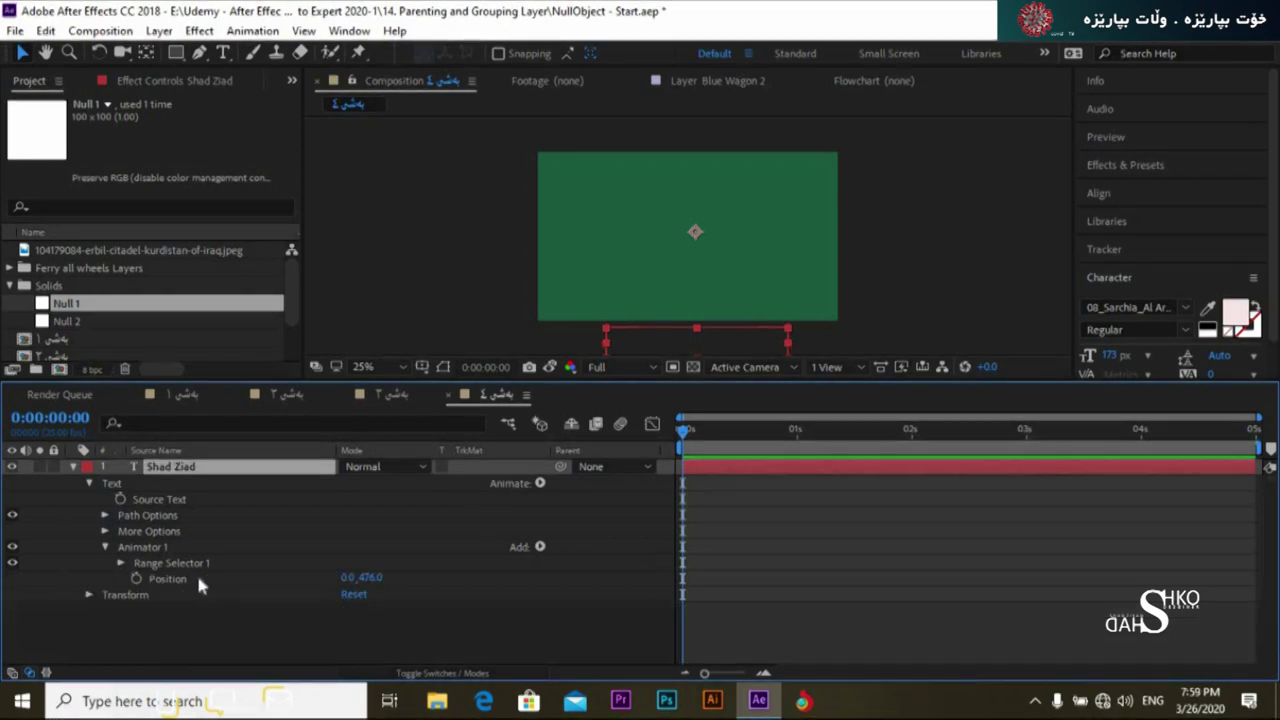
Add a Wiggly selector to Animator 1 and delete Range Selector 1.
click(539, 547)
mouse_move(580, 576)
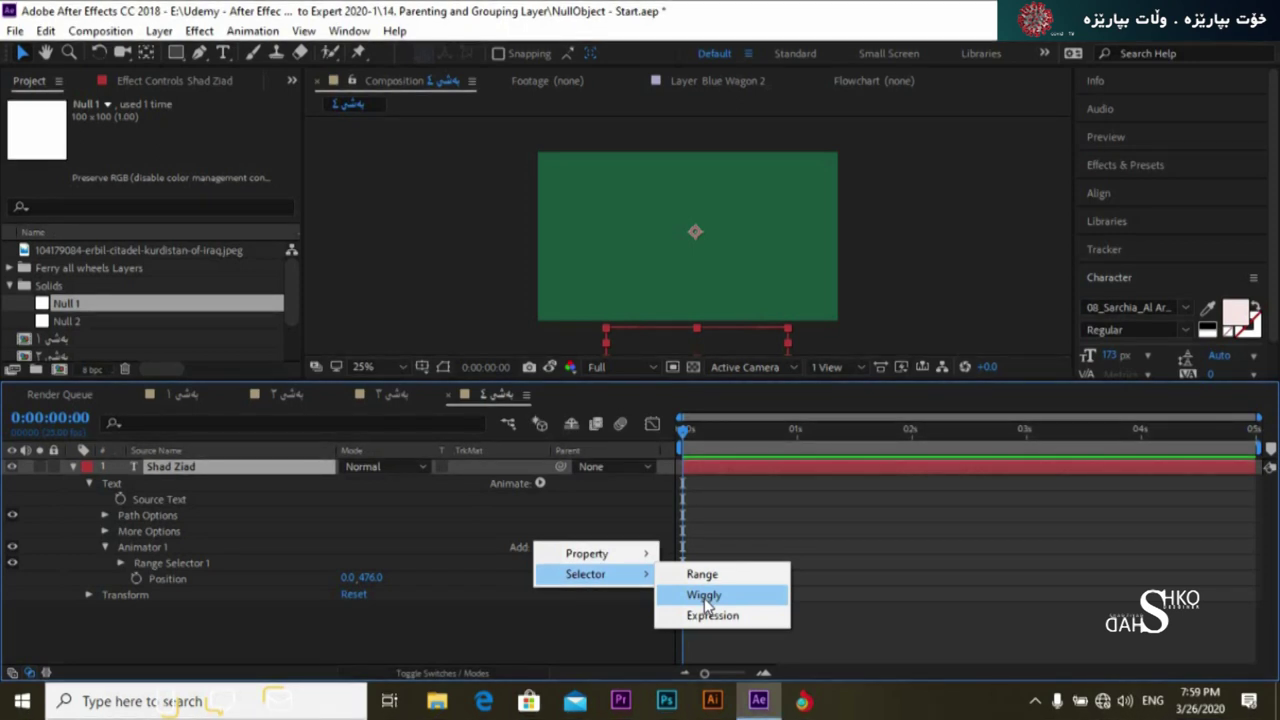
click(704, 596)
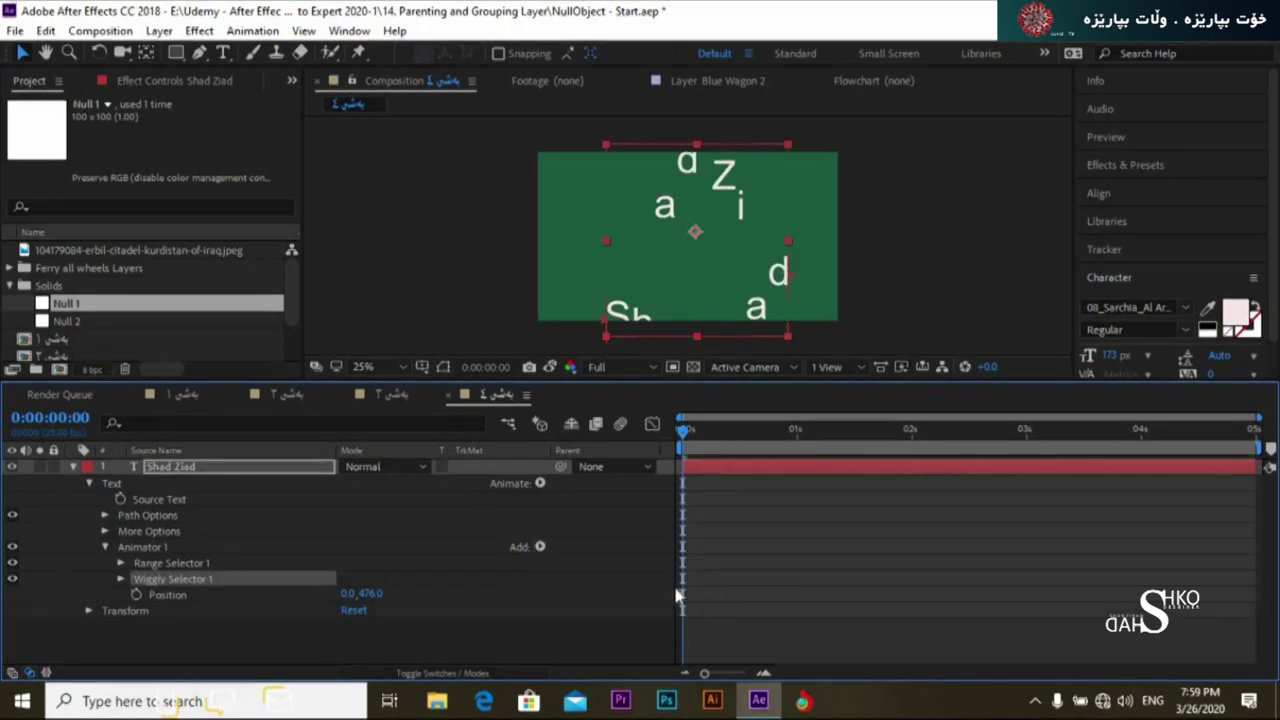
click(541, 548)
mouse_move(645, 576)
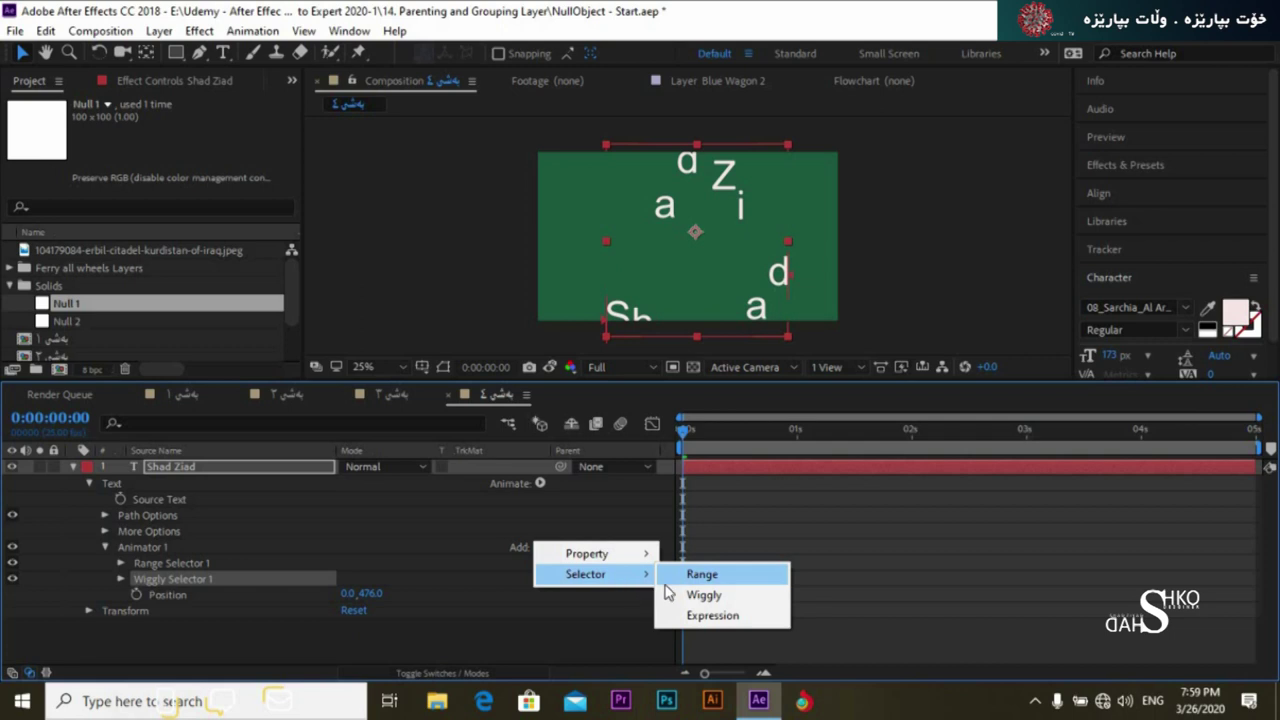
click(141, 565)
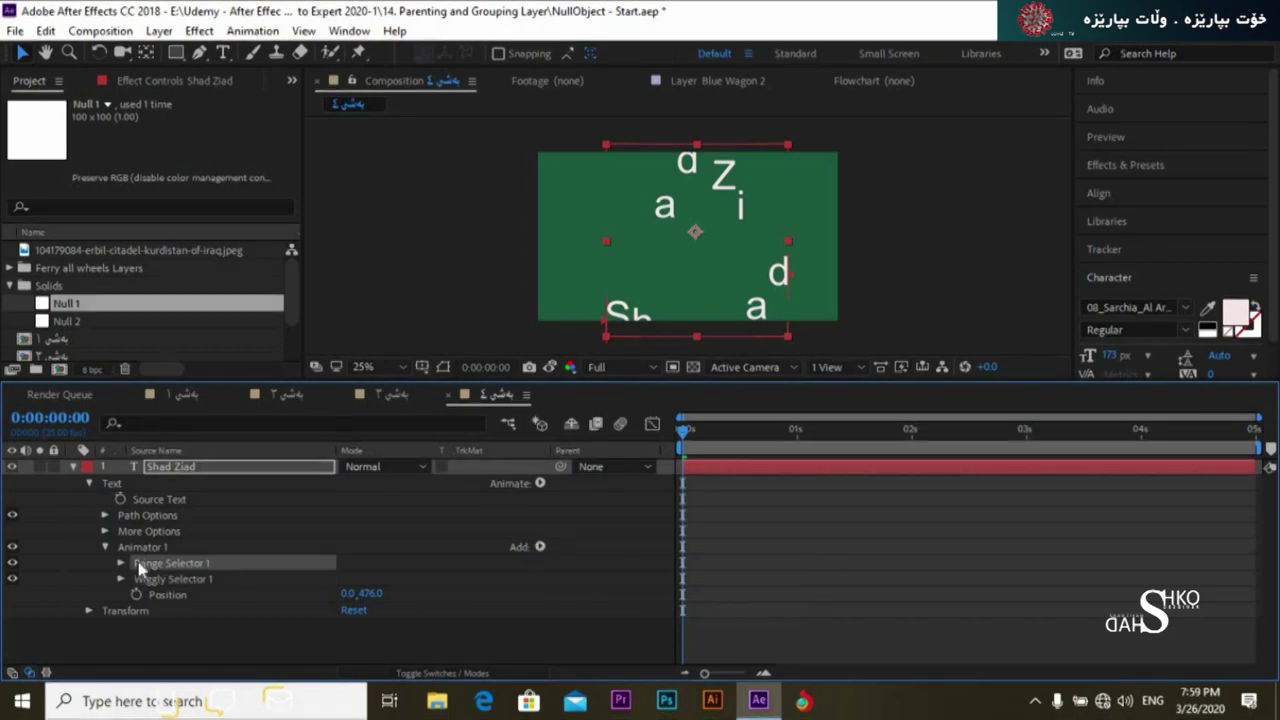
key(Delete)
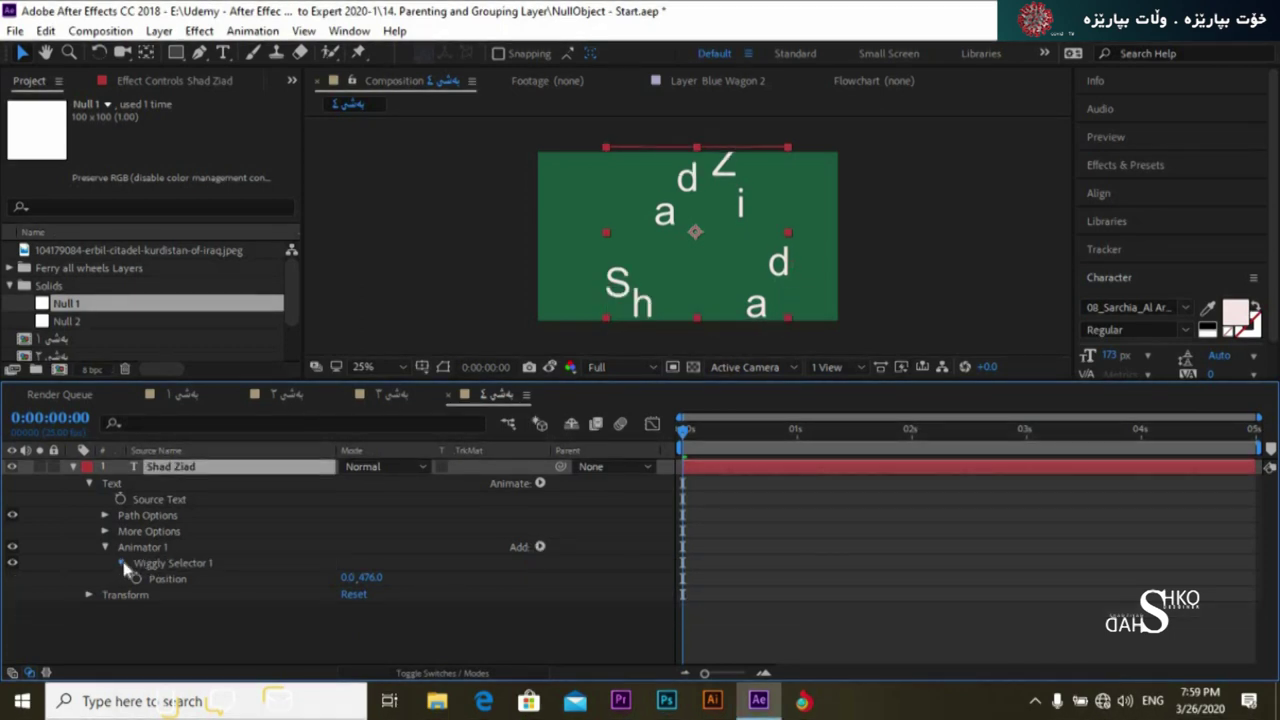
Examine the Wiggly selector's Mode, Max Amount, Min Amount and Based On settings, keeping Intersect and Characters.
click(120, 563)
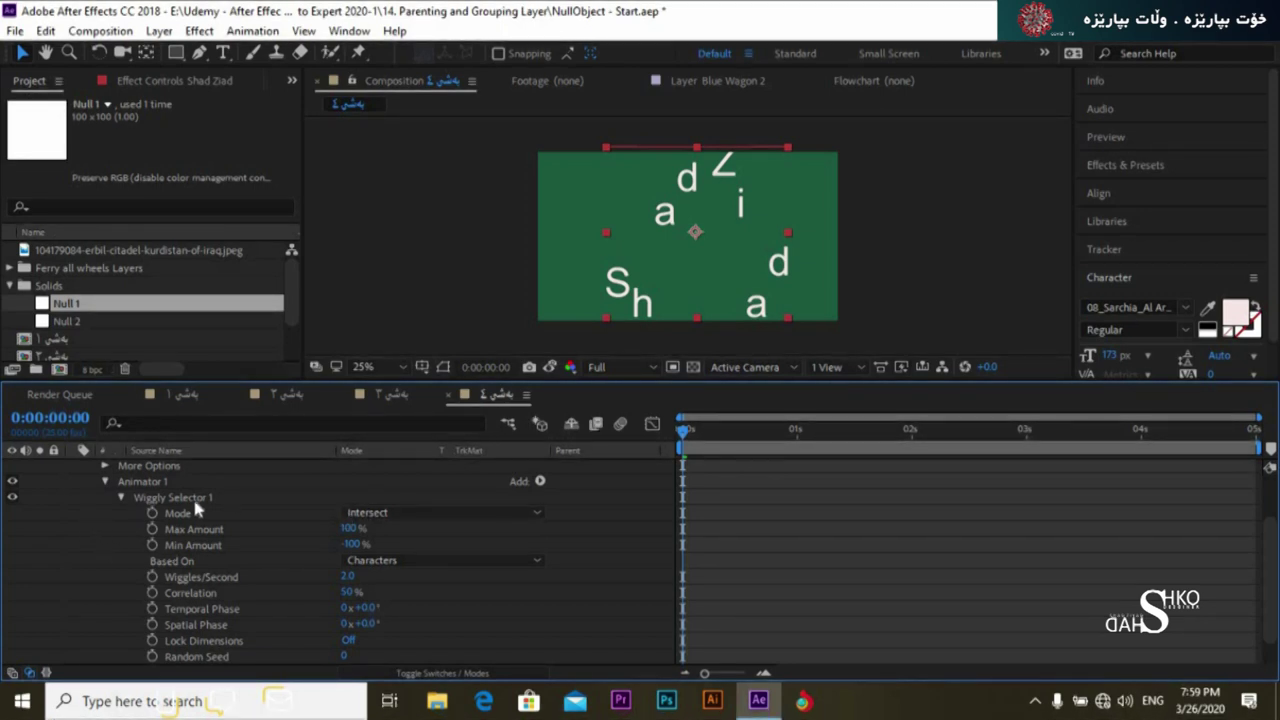
drag(680, 437, 650, 431)
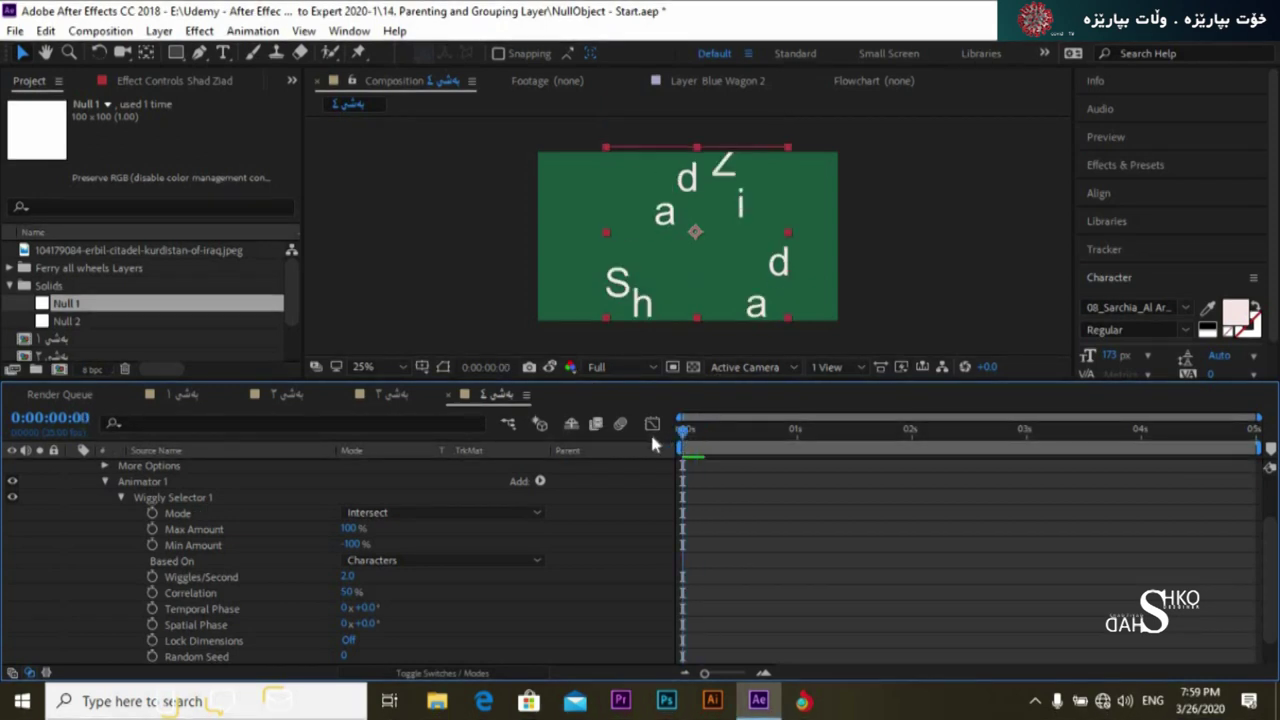
click(362, 512)
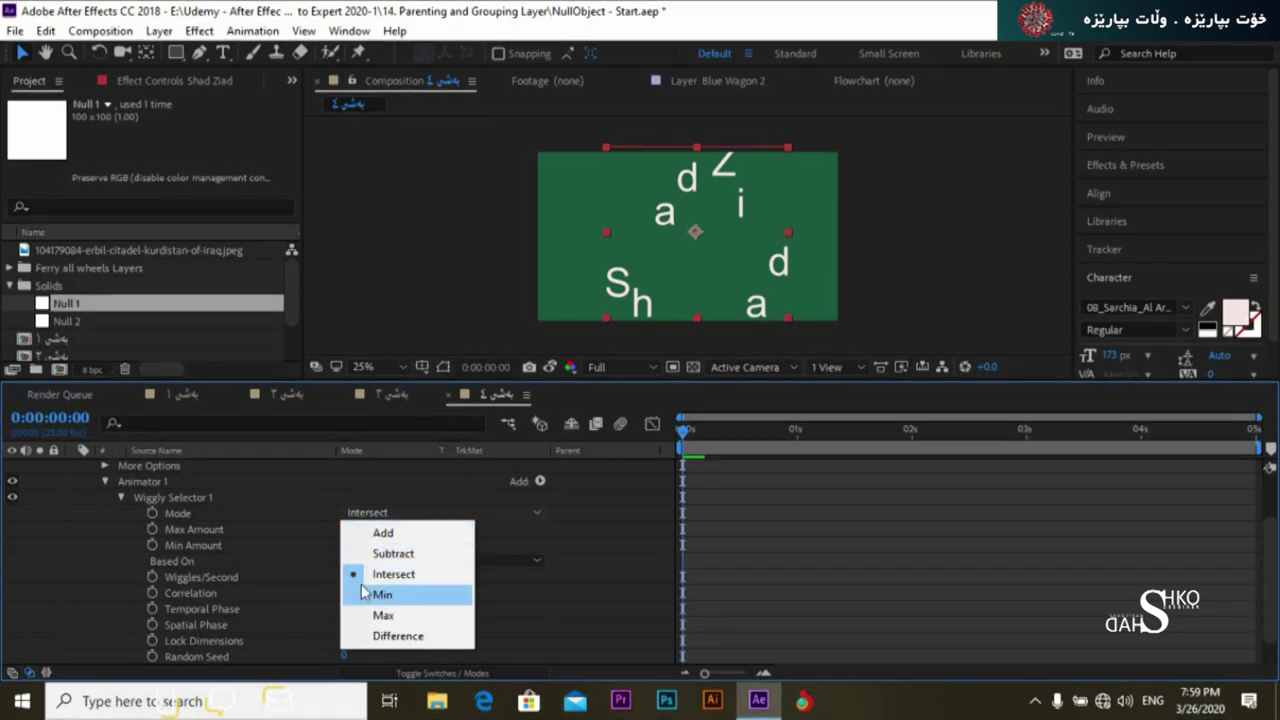
click(567, 537)
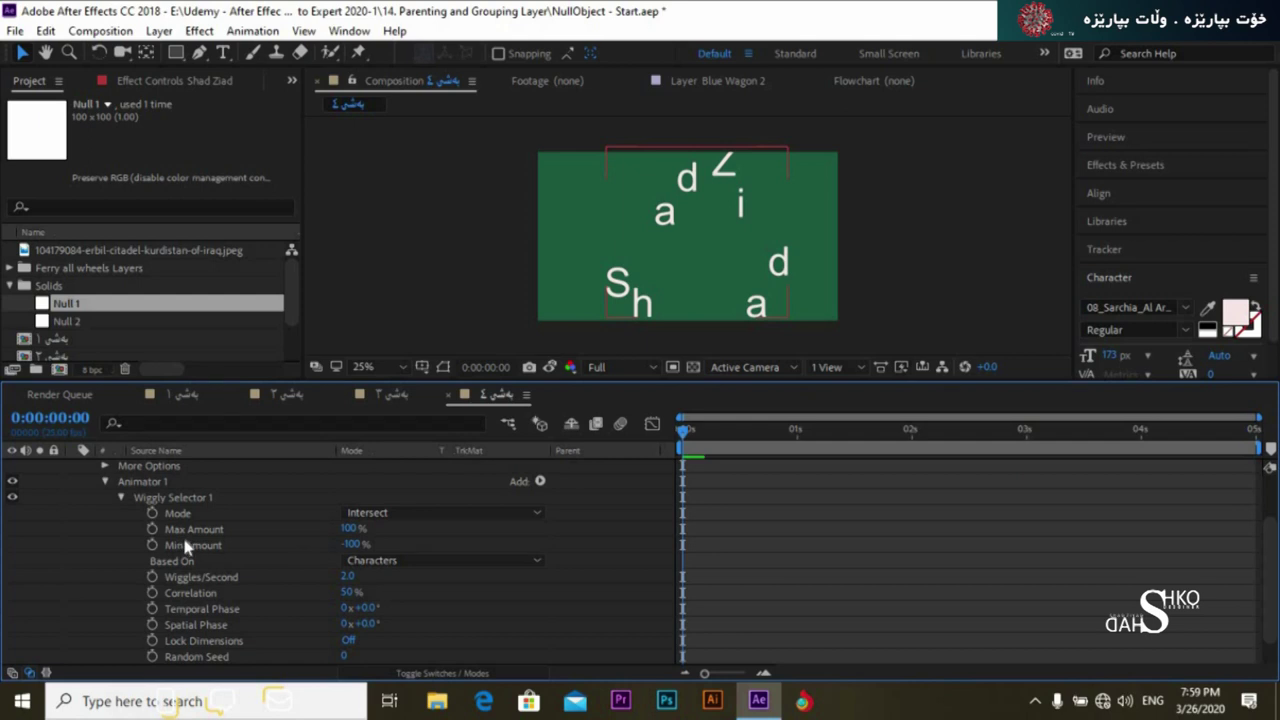
click(344, 532)
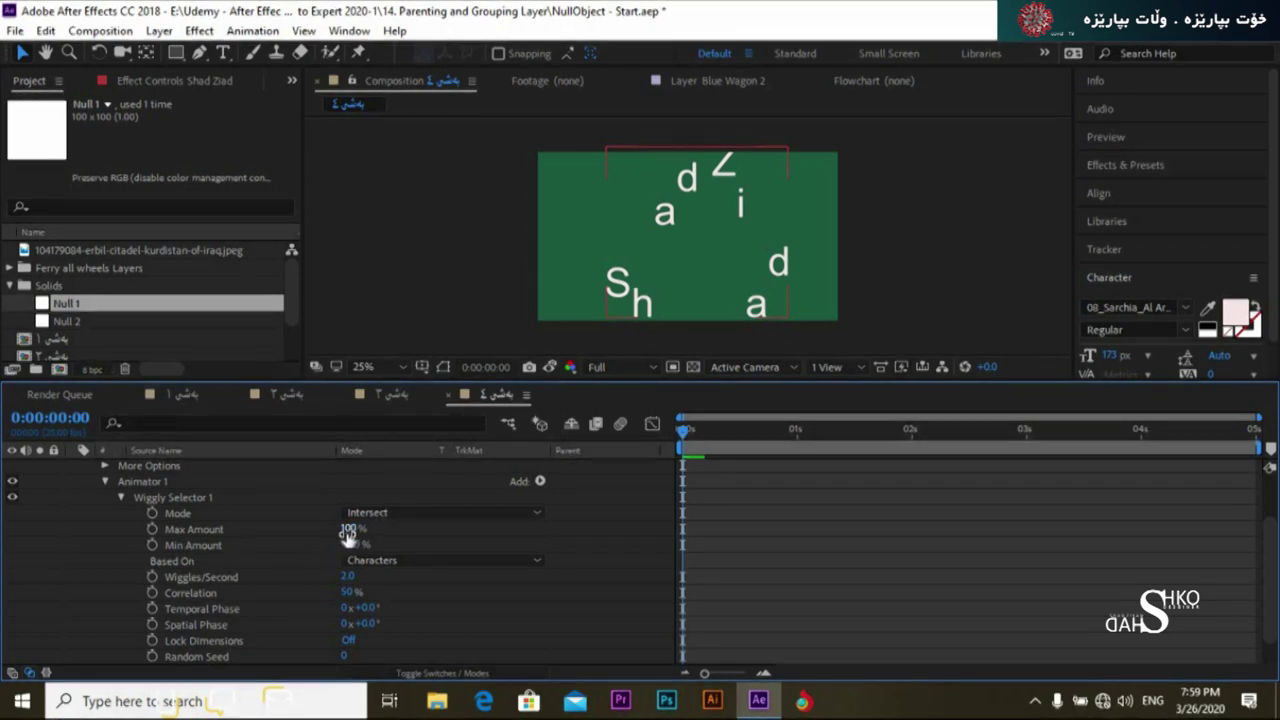
click(344, 547)
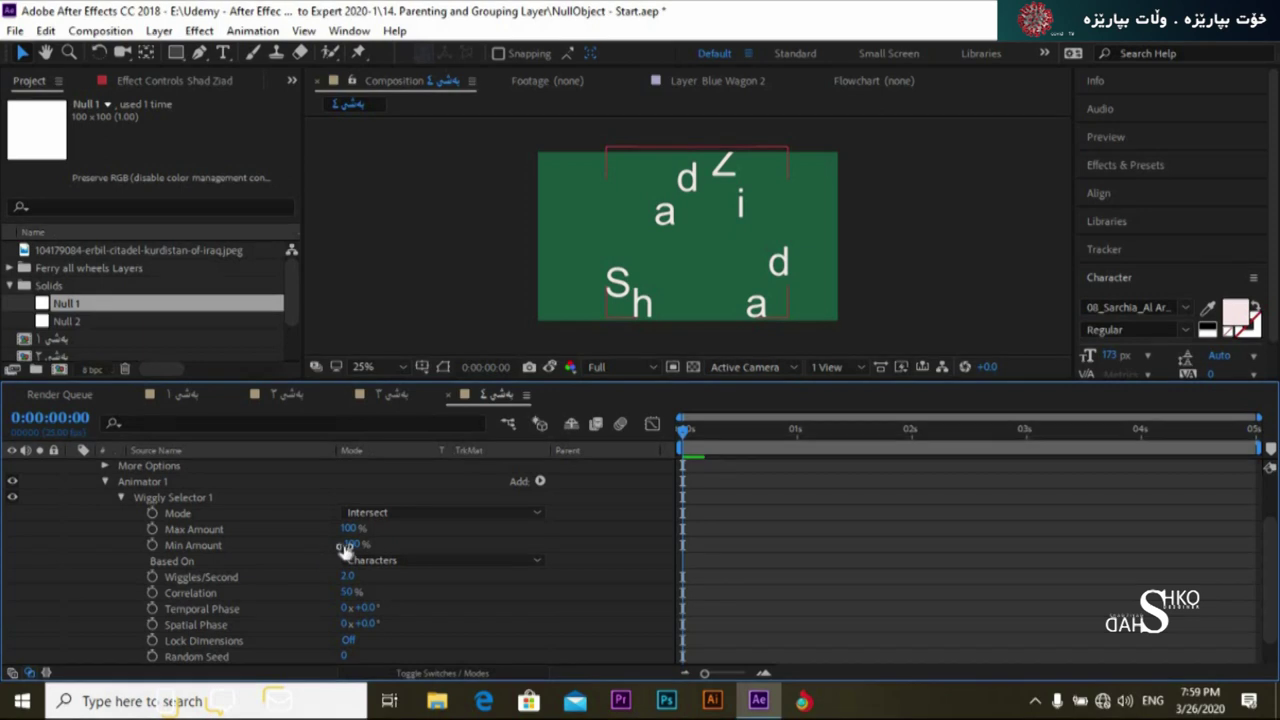
click(417, 560)
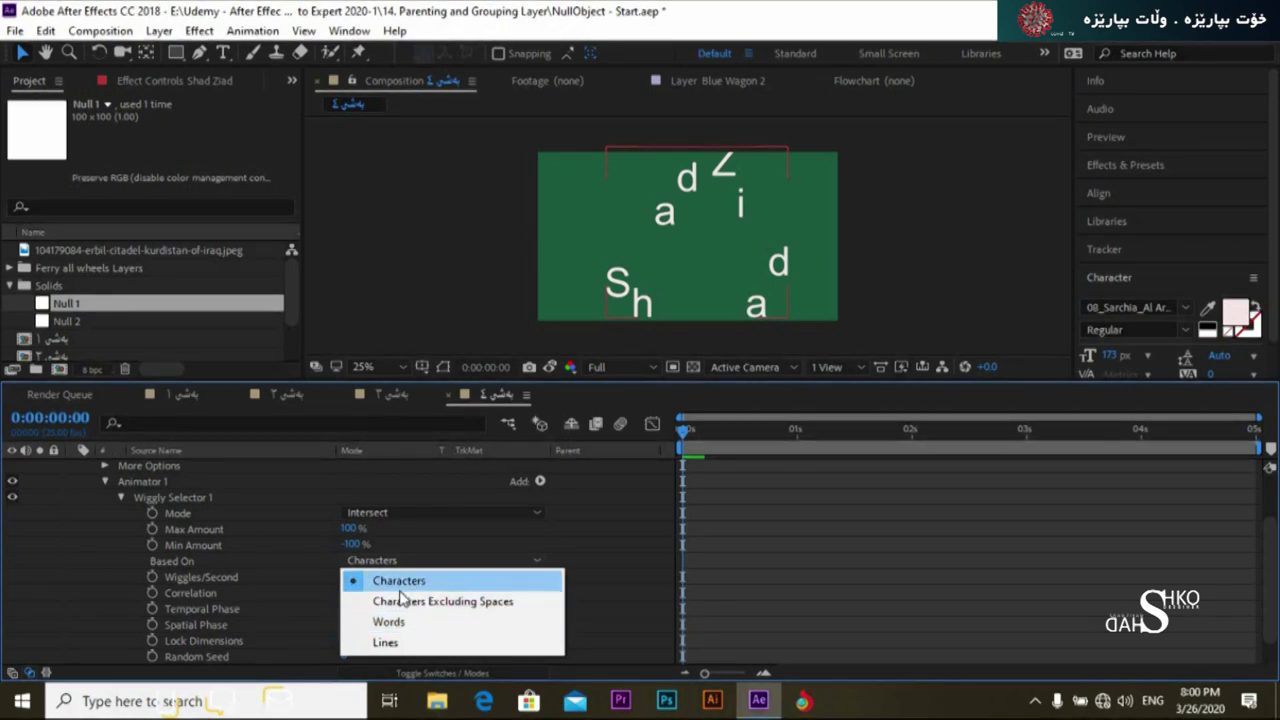
click(400, 582)
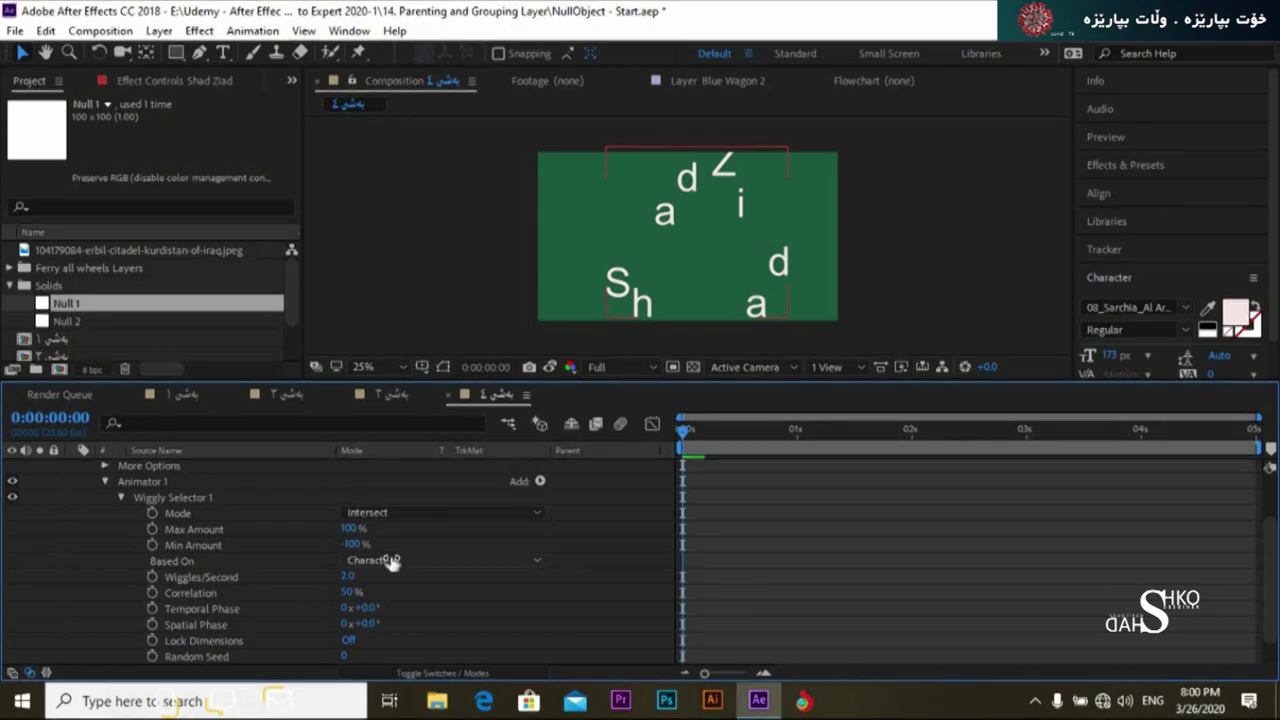
Set the Wiggly selector's Wiggles/Second to 6.0 and its Correlation to 70%.
drag(346, 577, 351, 578)
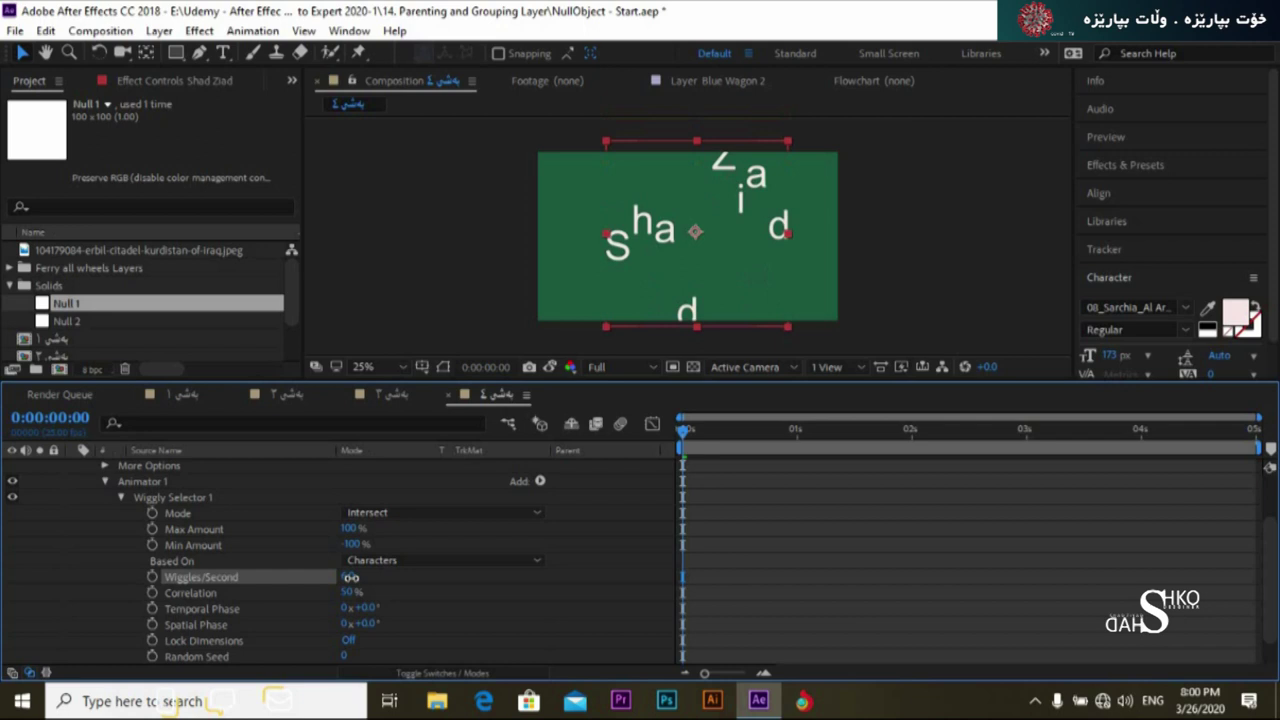
click(237, 592)
drag(362, 592, 337, 600)
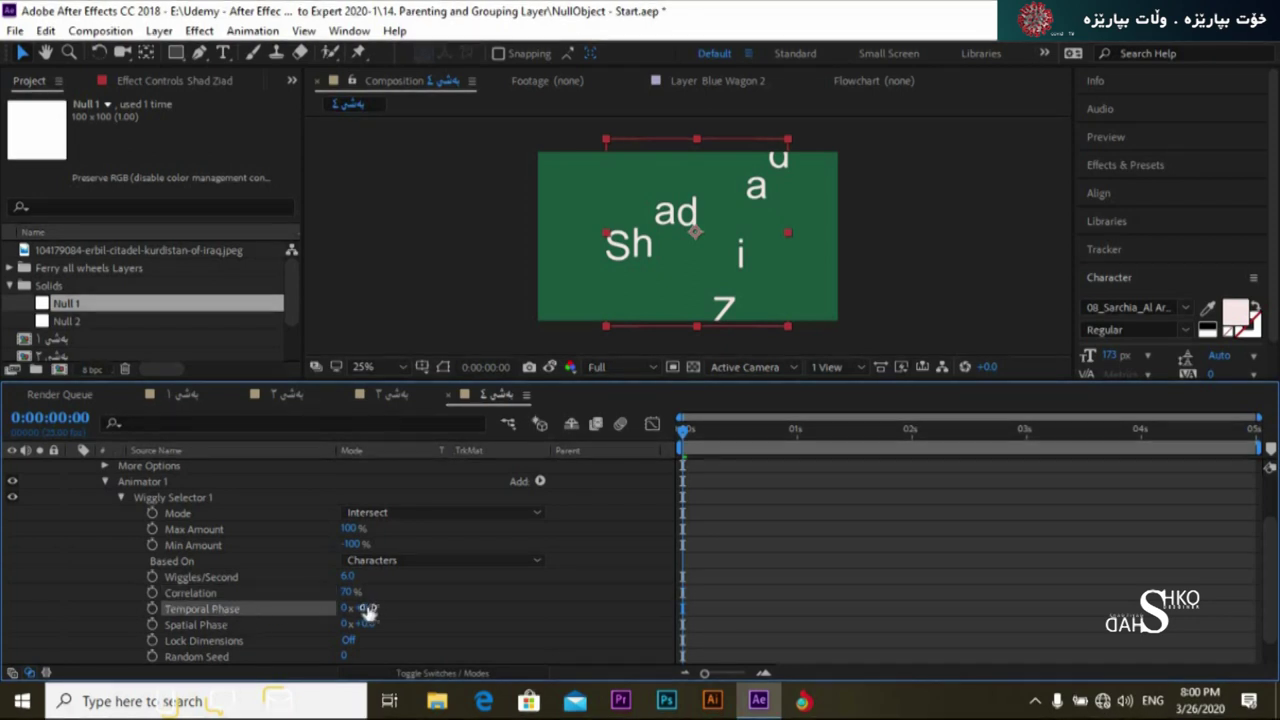
Set the Wiggly selector's Temporal Phase to 51° and its Spatial Phase to -33°.
drag(396, 606, 423, 614)
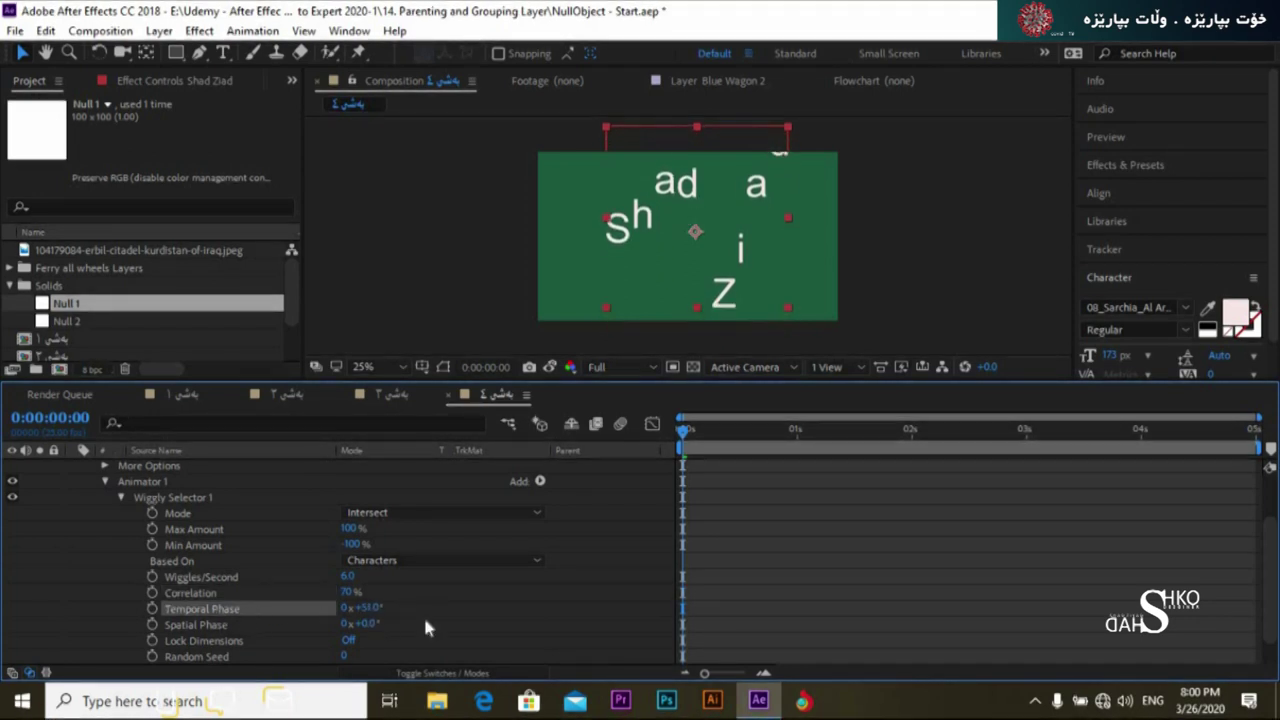
click(252, 630)
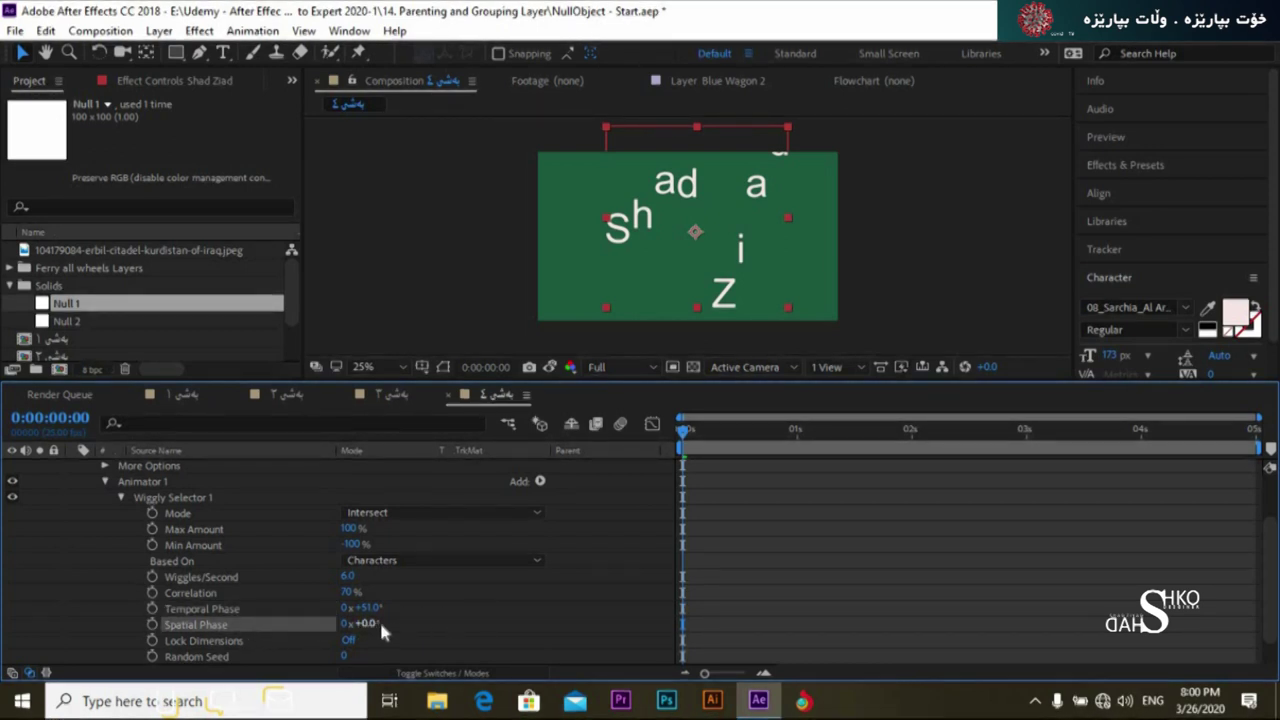
drag(362, 623, 318, 626)
click(219, 607)
click(221, 622)
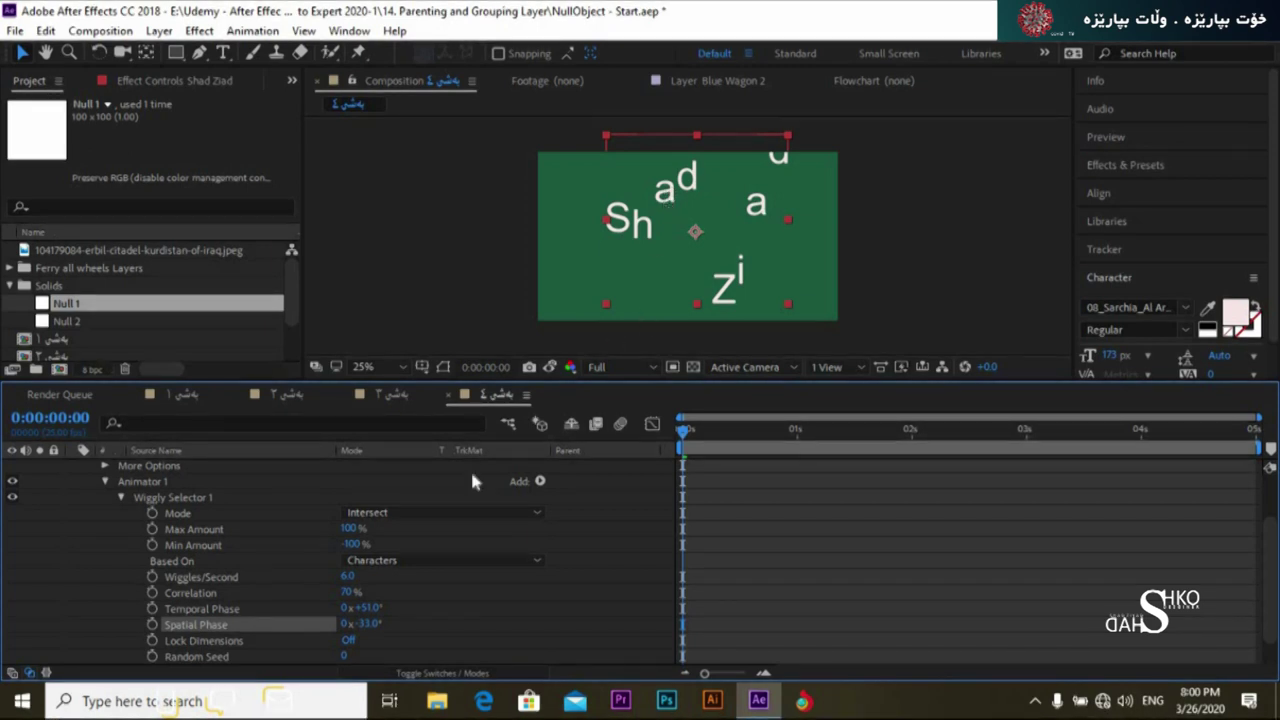
Turn on Lock Dimensions for the Wiggly selector and set its Random Seed to 21.
click(240, 641)
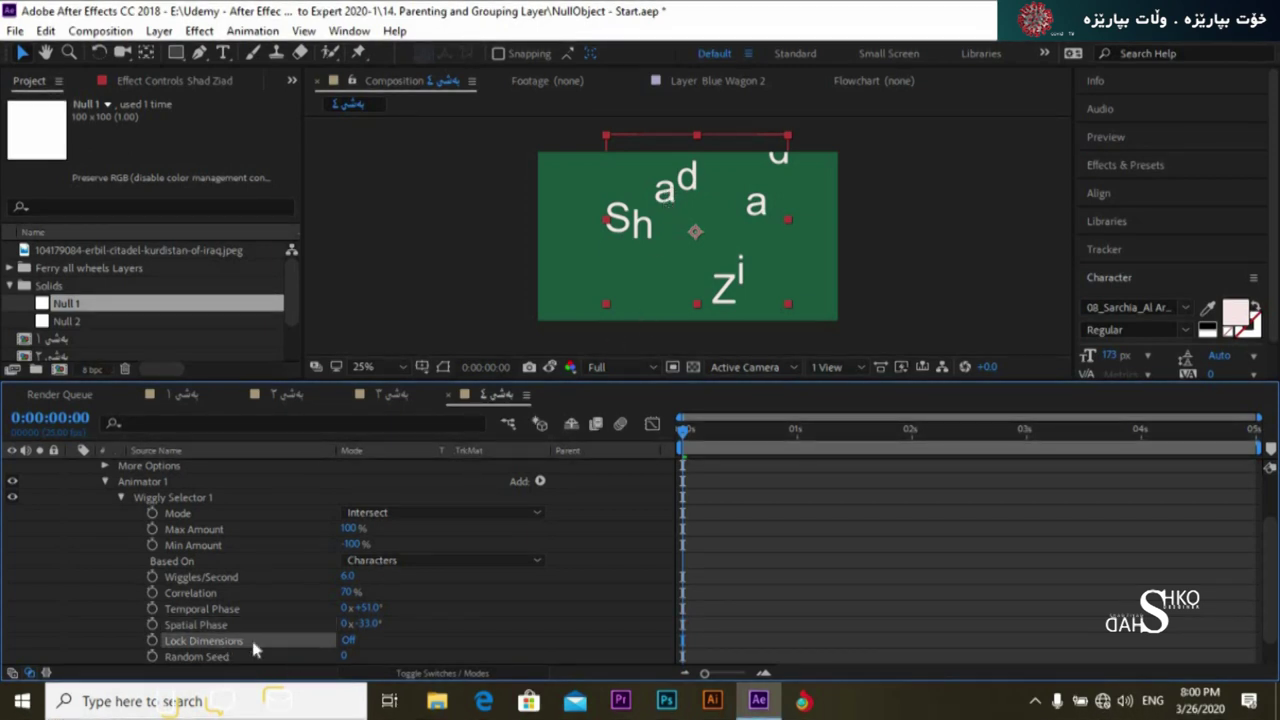
click(350, 642)
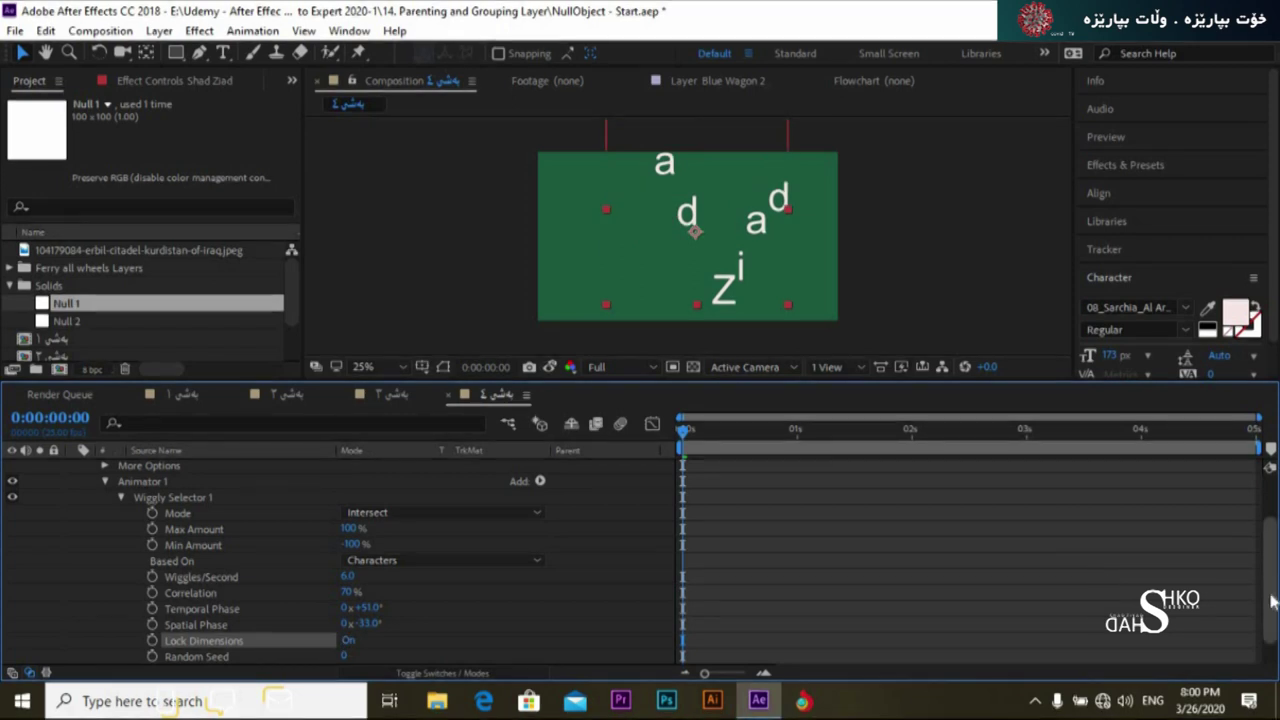
scroll(1272, 625, down, 2)
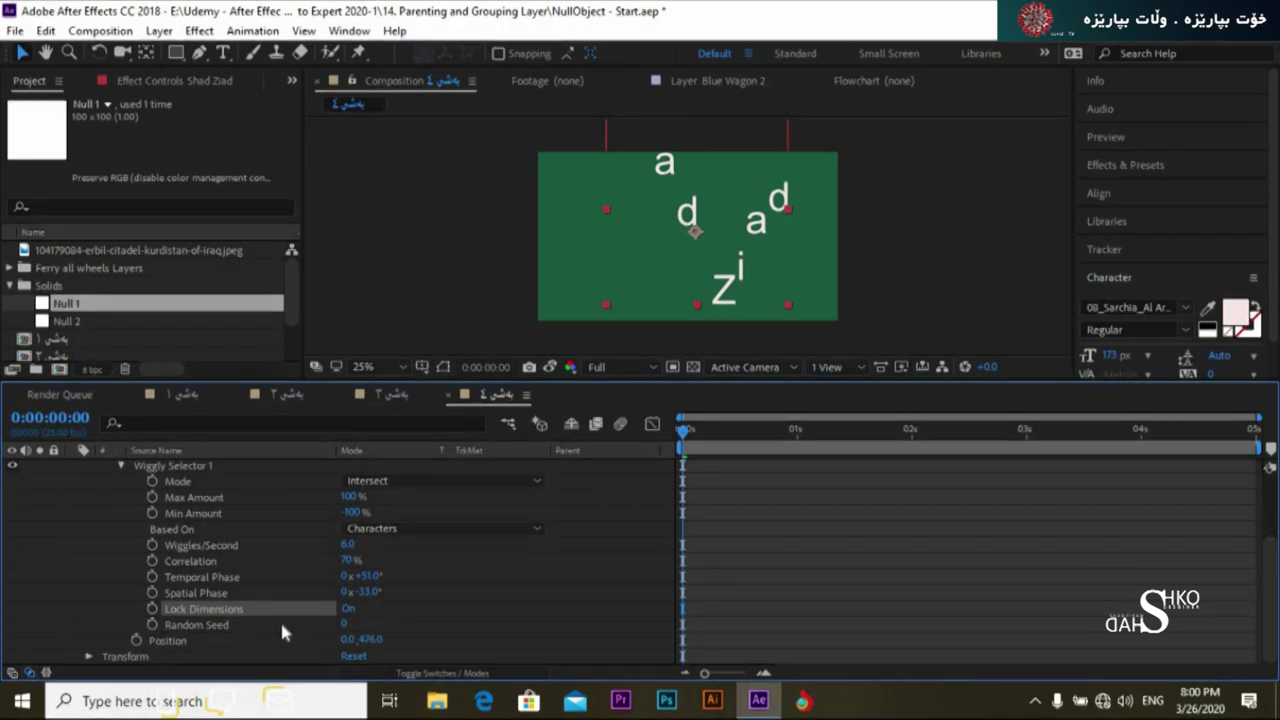
drag(345, 624, 360, 619)
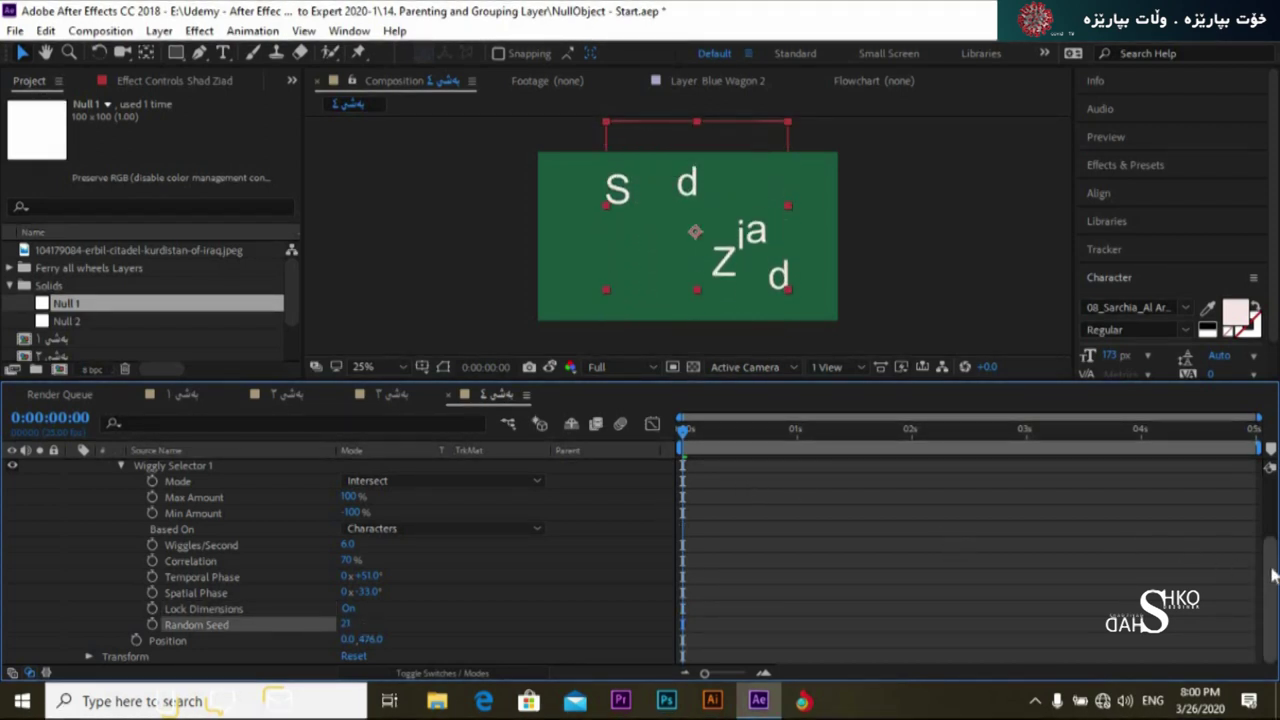
Keyframe the Wiggly selector's Max Amount from -90% at 0:00:00:00 to 100% at 0:00:01:03.
scroll(1265, 519, up, 2)
scroll(1262, 519, up, 1)
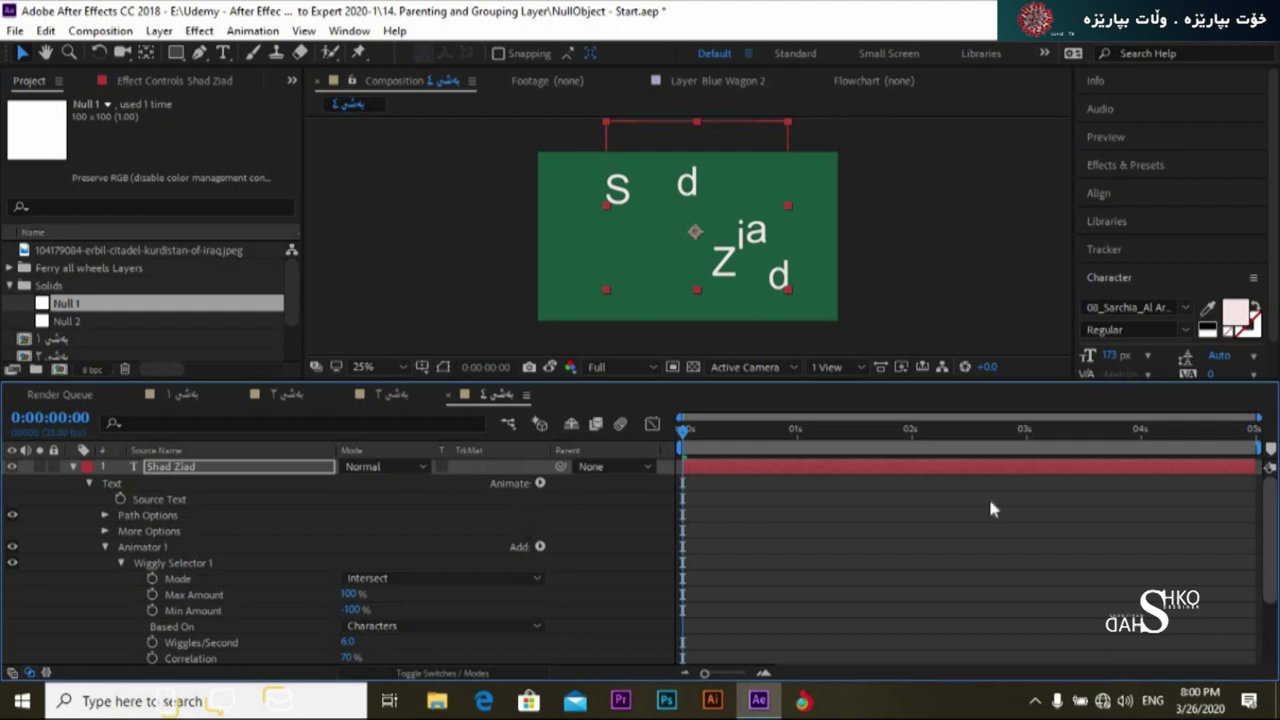
click(152, 595)
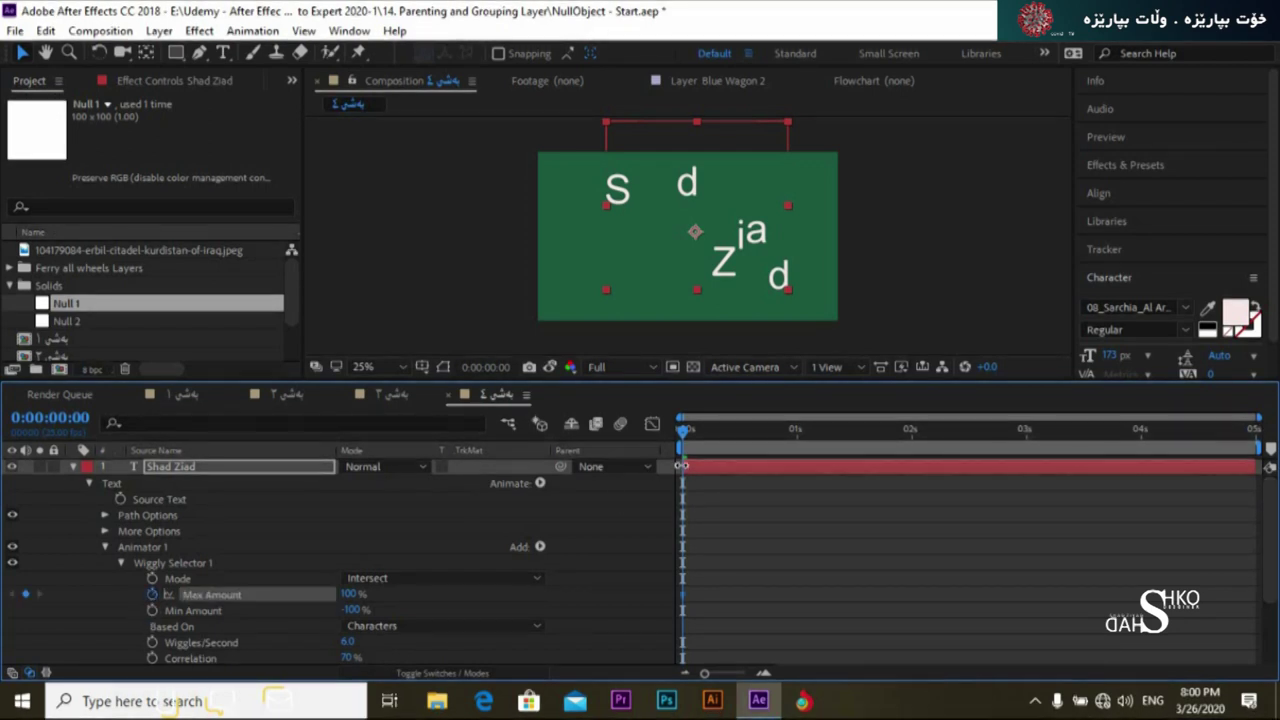
drag(361, 595, 205, 636)
drag(688, 446, 755, 446)
click(811, 447)
drag(355, 595, 571, 591)
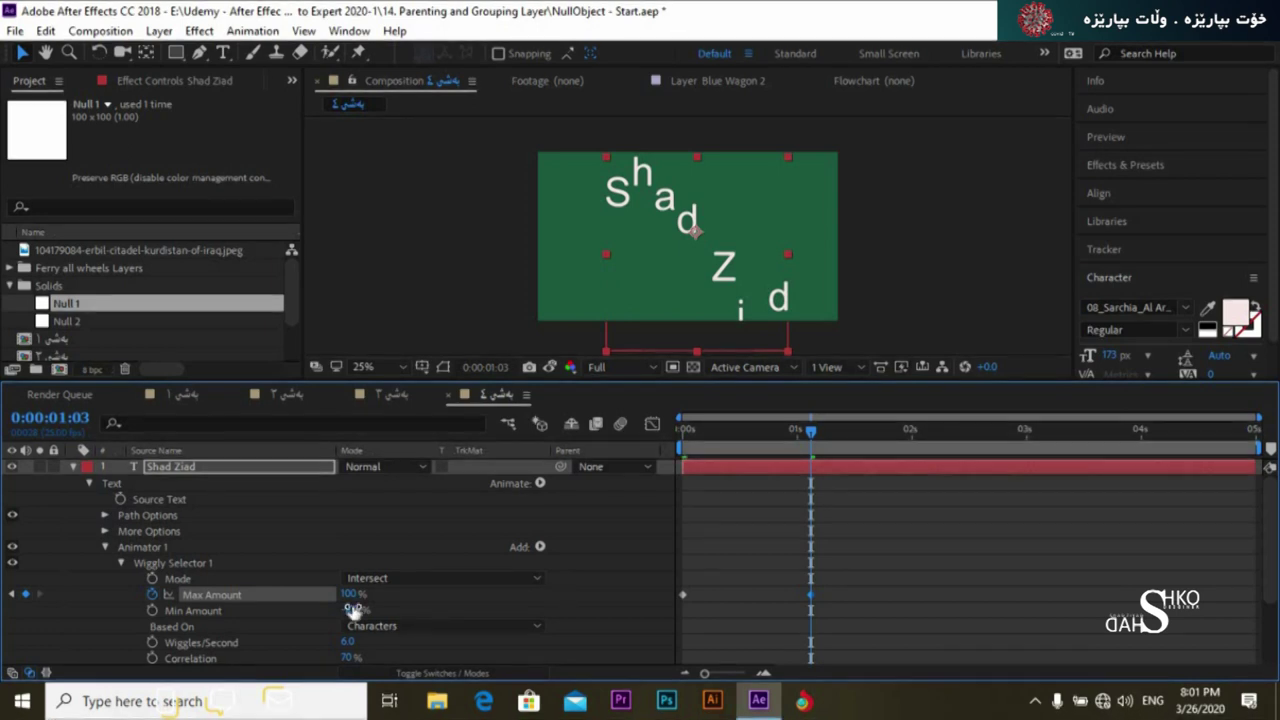
Keyframe the Wiggly selector's Min Amount from -100% at 0:00:01:03 to 100% at 0:00:02:01 and preview the animation.
mouse_move(404, 608)
mouse_down()
mouse_move(492, 602)
mouse_move(400, 606)
mouse_up()
click(152, 610)
drag(811, 430, 918, 460)
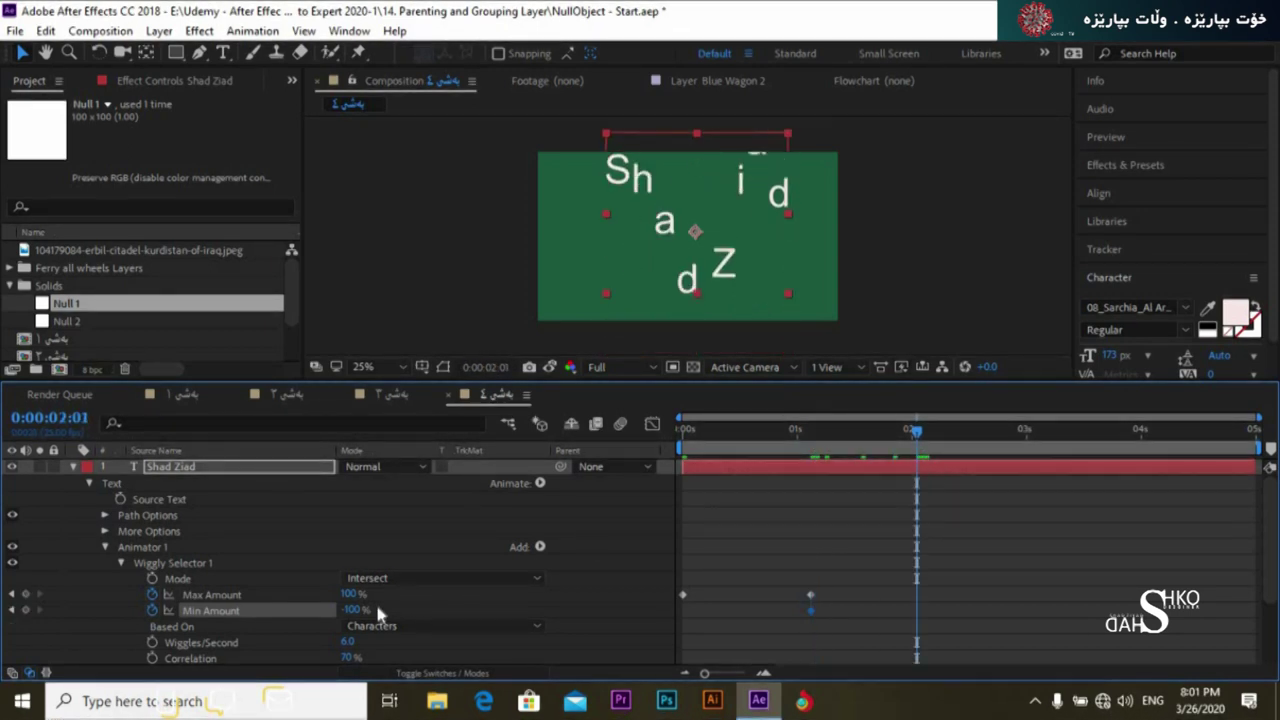
drag(352, 610, 616, 600)
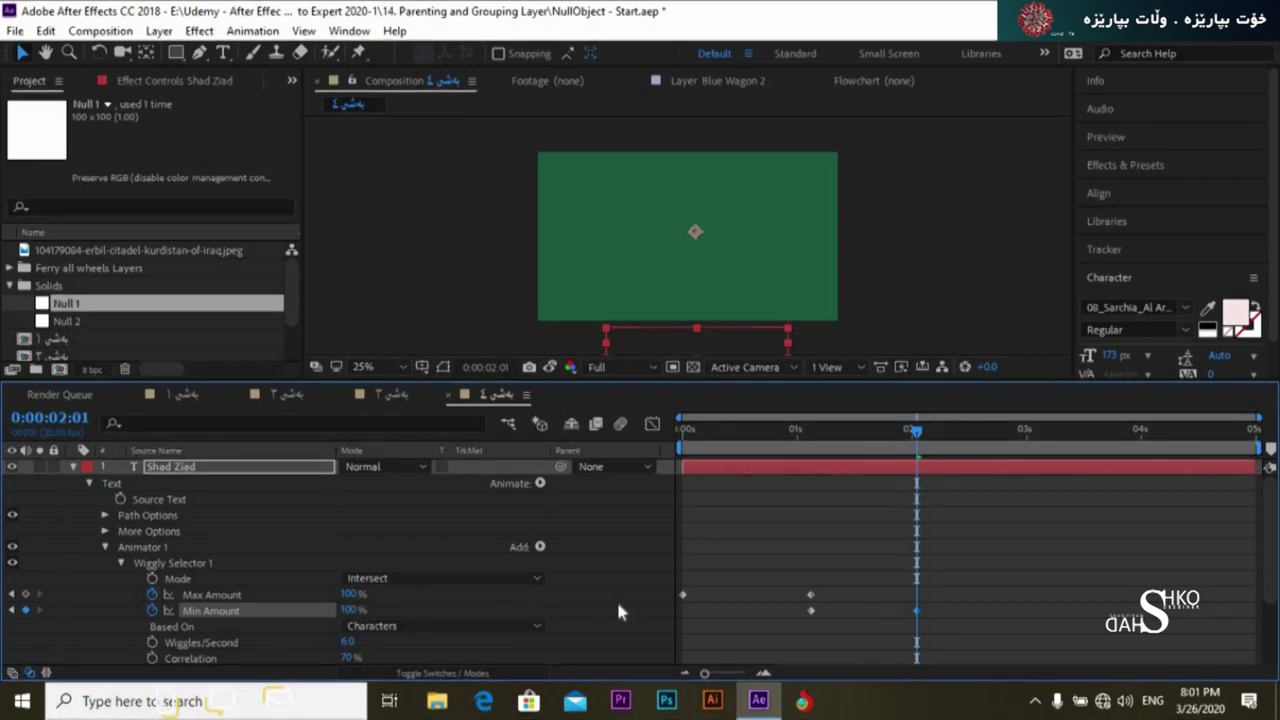
key(space)
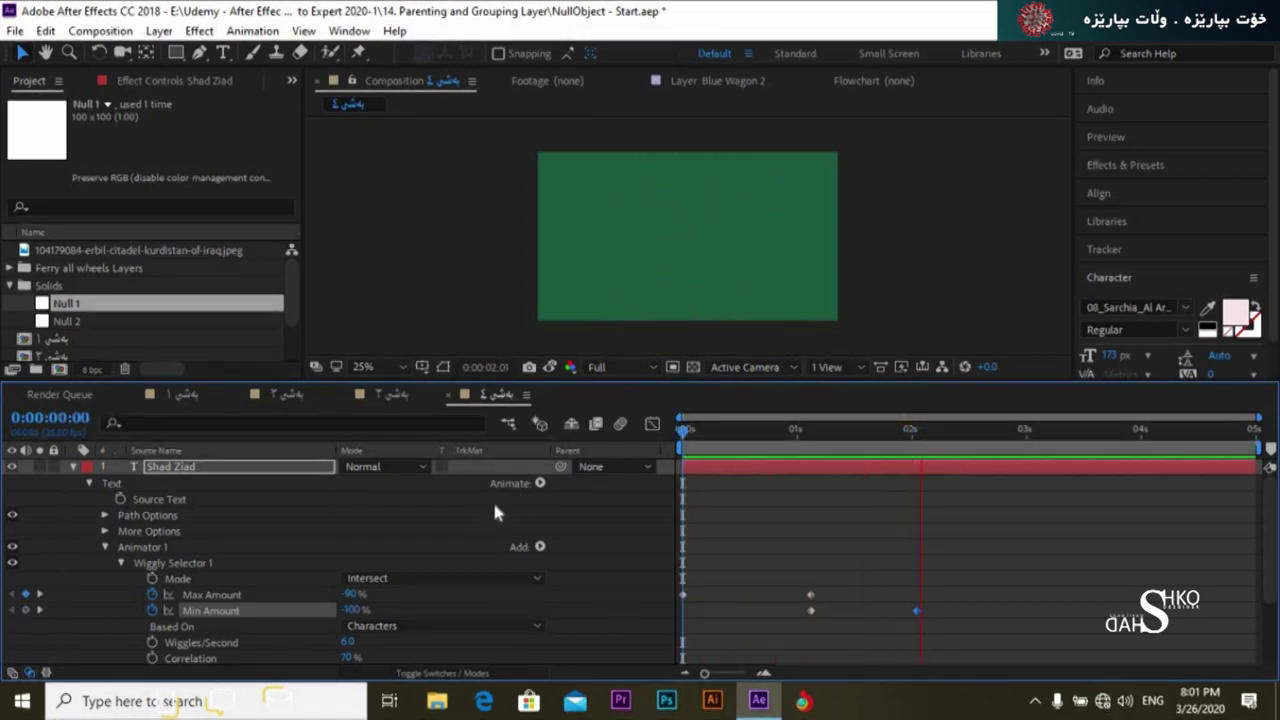
Move the first Min Amount keyframe earlier, to before the half-second mark, and preview the animation again.
key(space)
drag(810, 610, 724, 610)
drag(988, 420, 648, 515)
key(space)
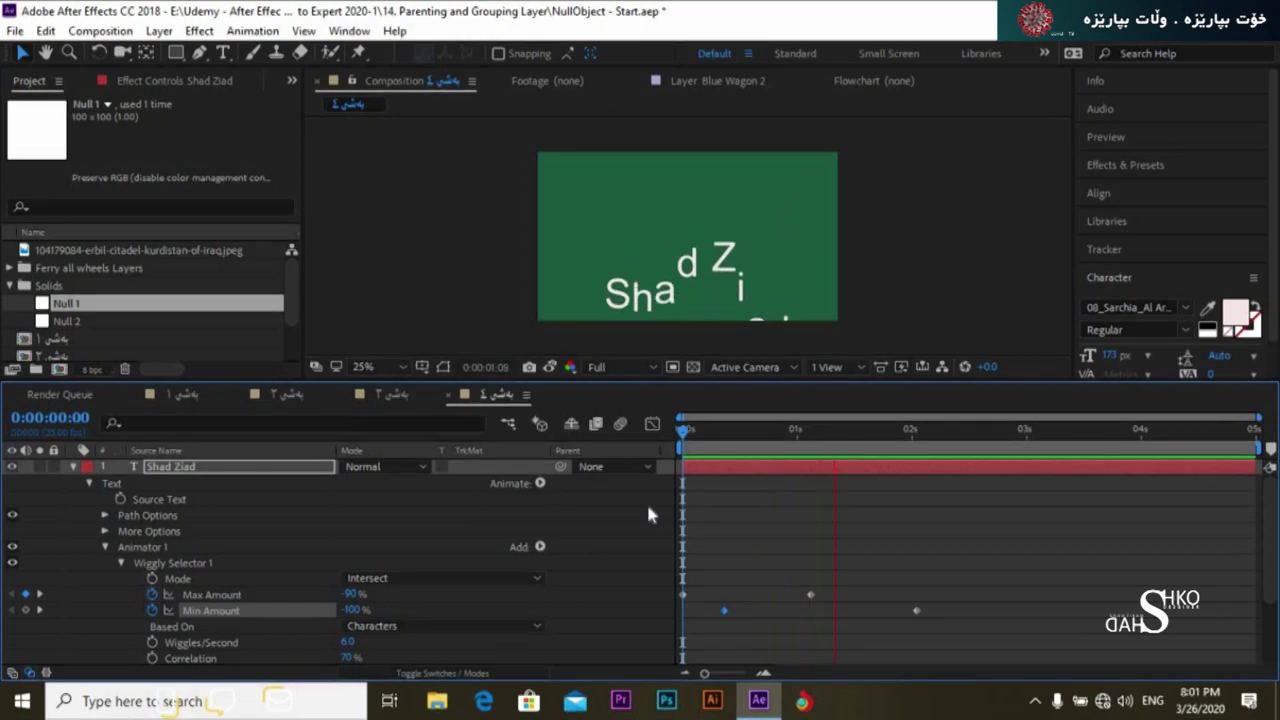
key(space)
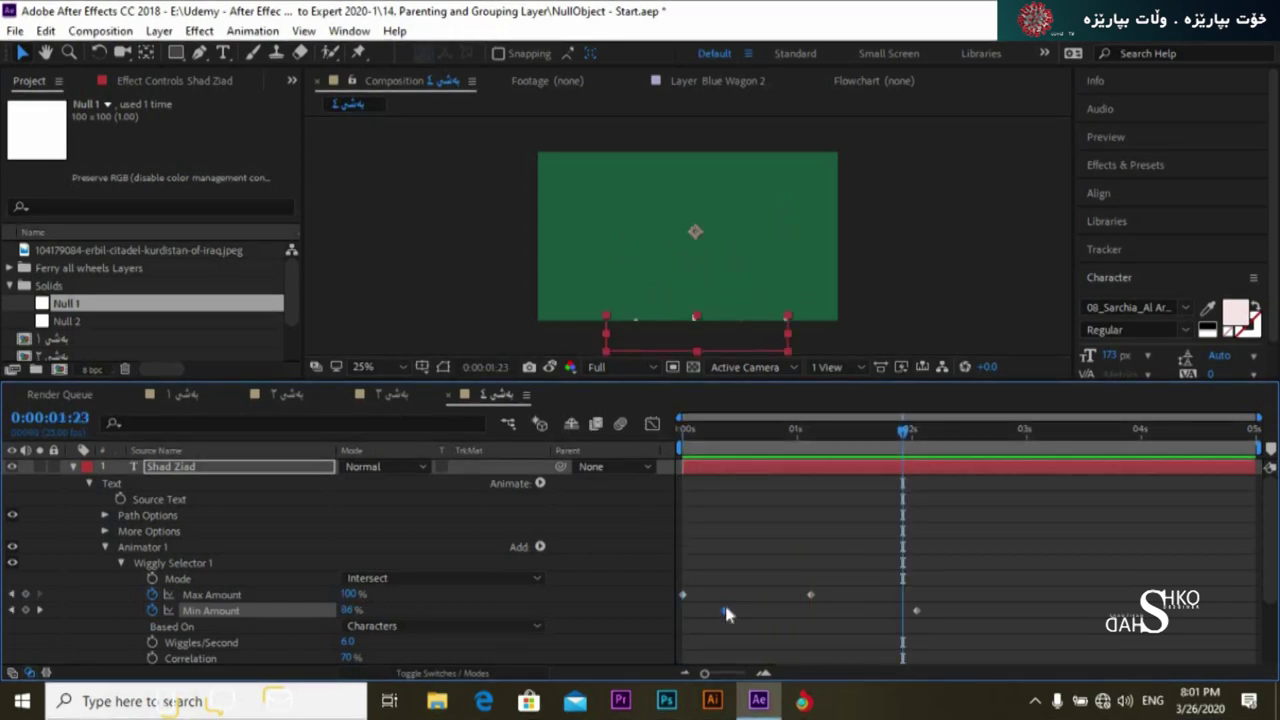
Delete both Min Amount keyframes, previewing the animation in between.
key(Delete)
key(space)
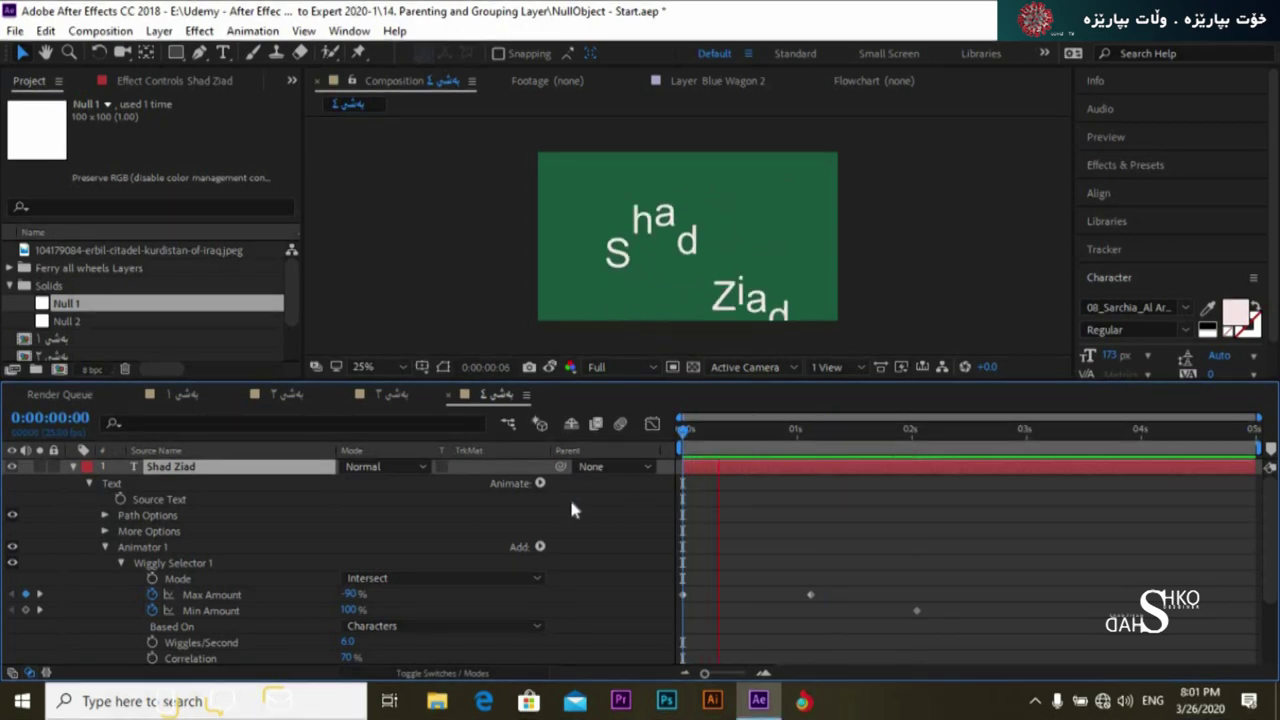
key(space)
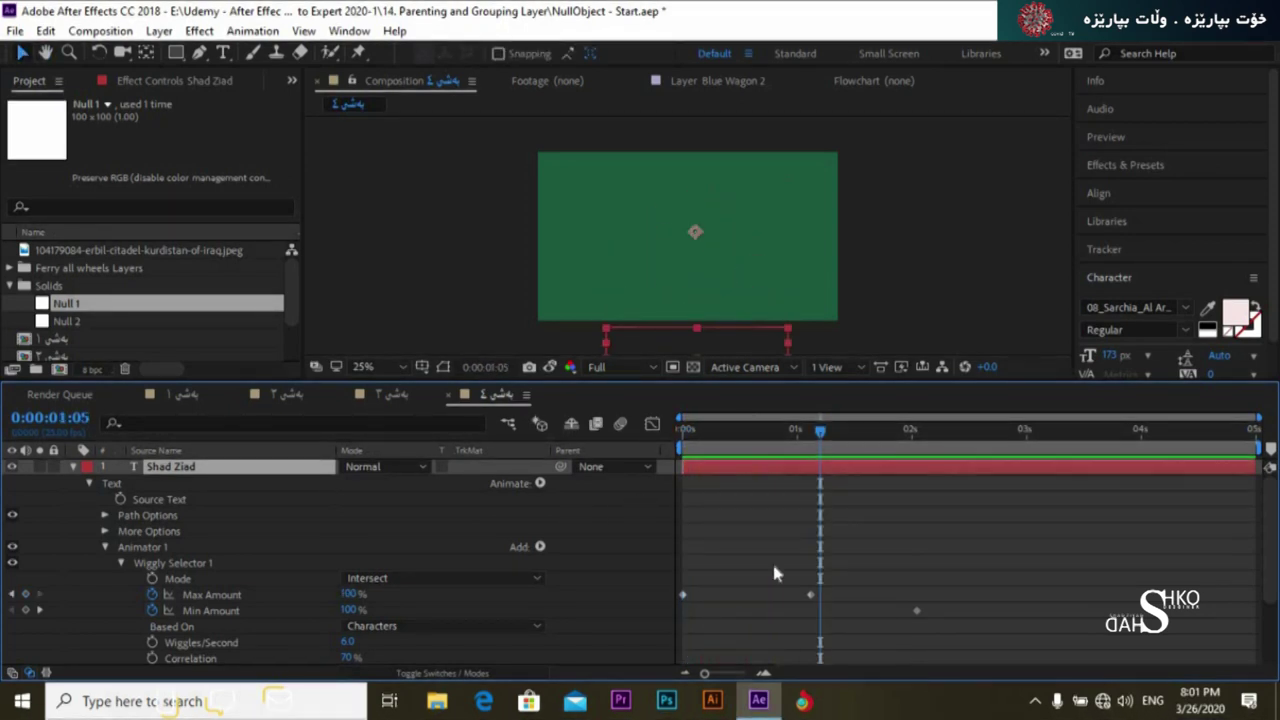
click(915, 610)
key(Delete)
key(space)
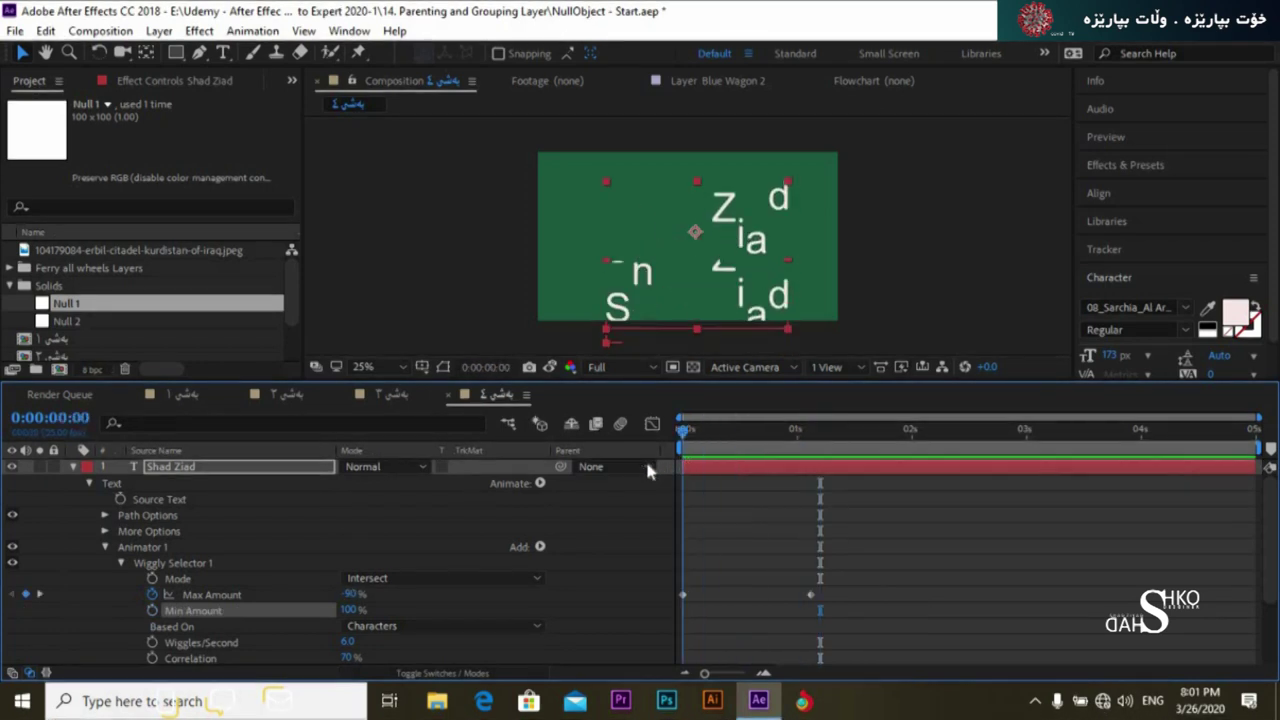
Set the starting Max Amount keyframe and the Min Amount to -100%, and the Correlation to 32%.
drag(350, 594, 228, 637)
click(340, 617)
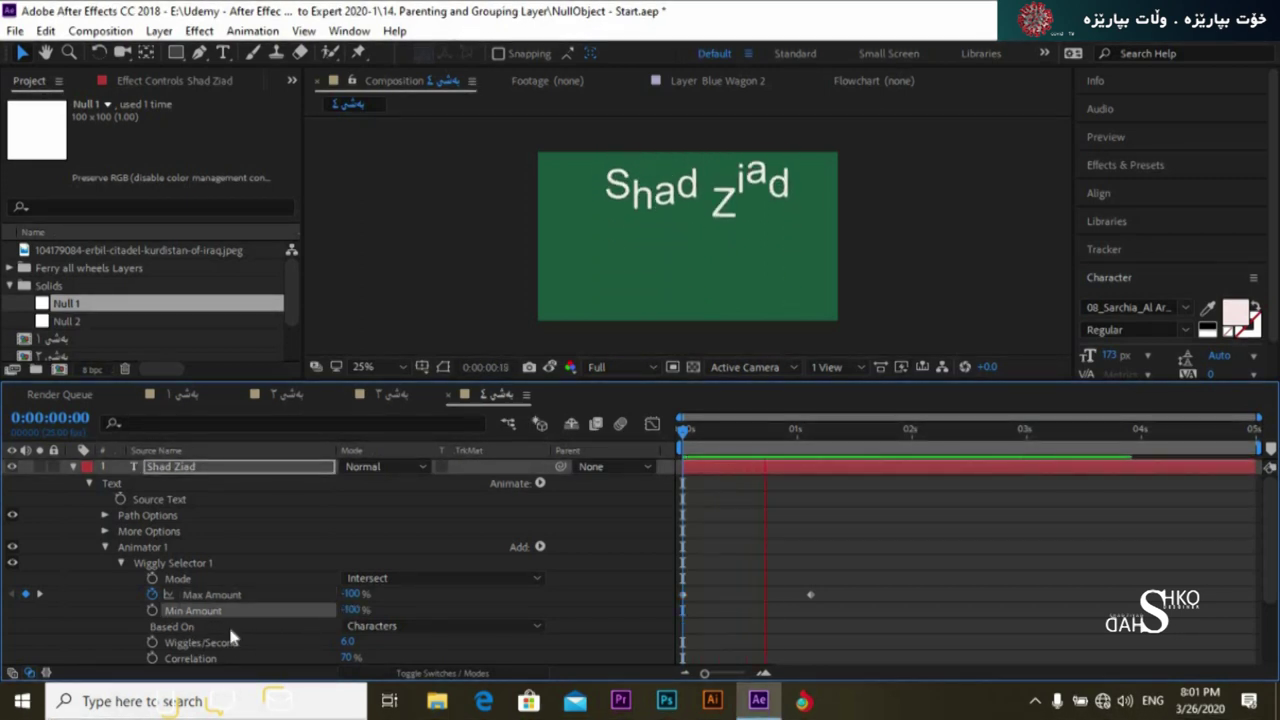
drag(346, 656, 305, 659)
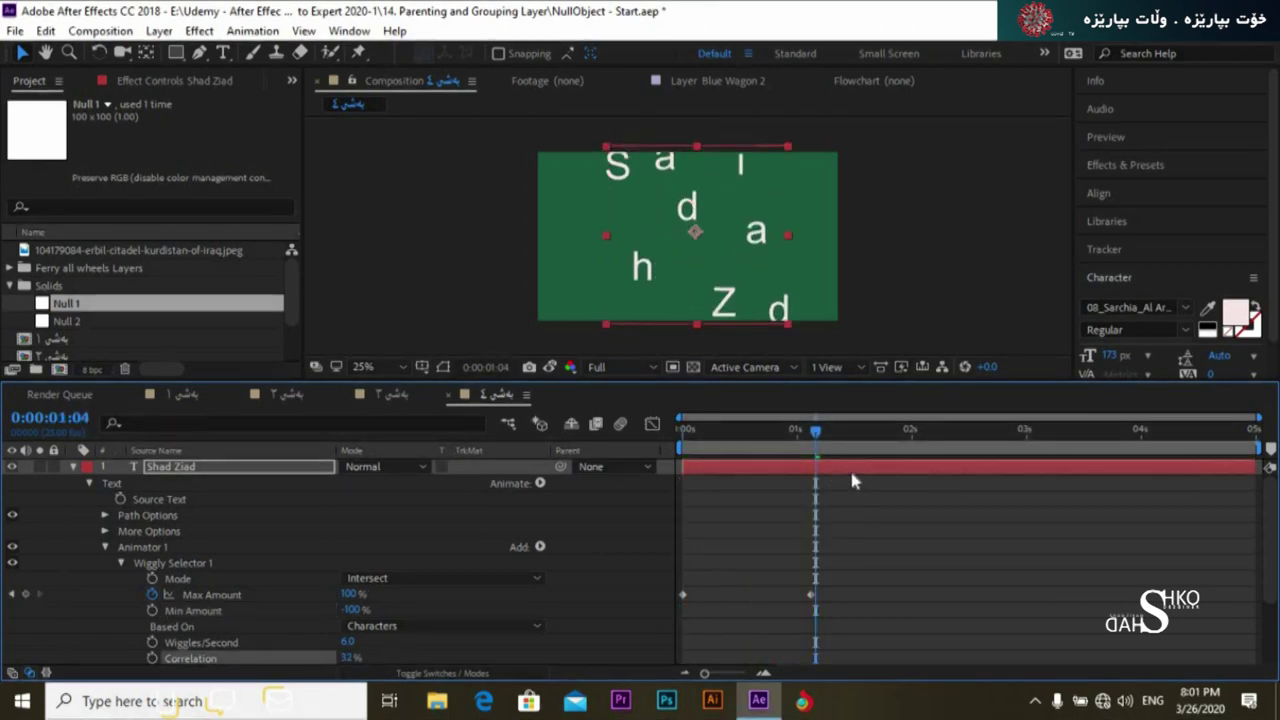
Preview the wiggling text from the start of the composition, and collapse and deselect the text layer.
key(Home)
key(space)
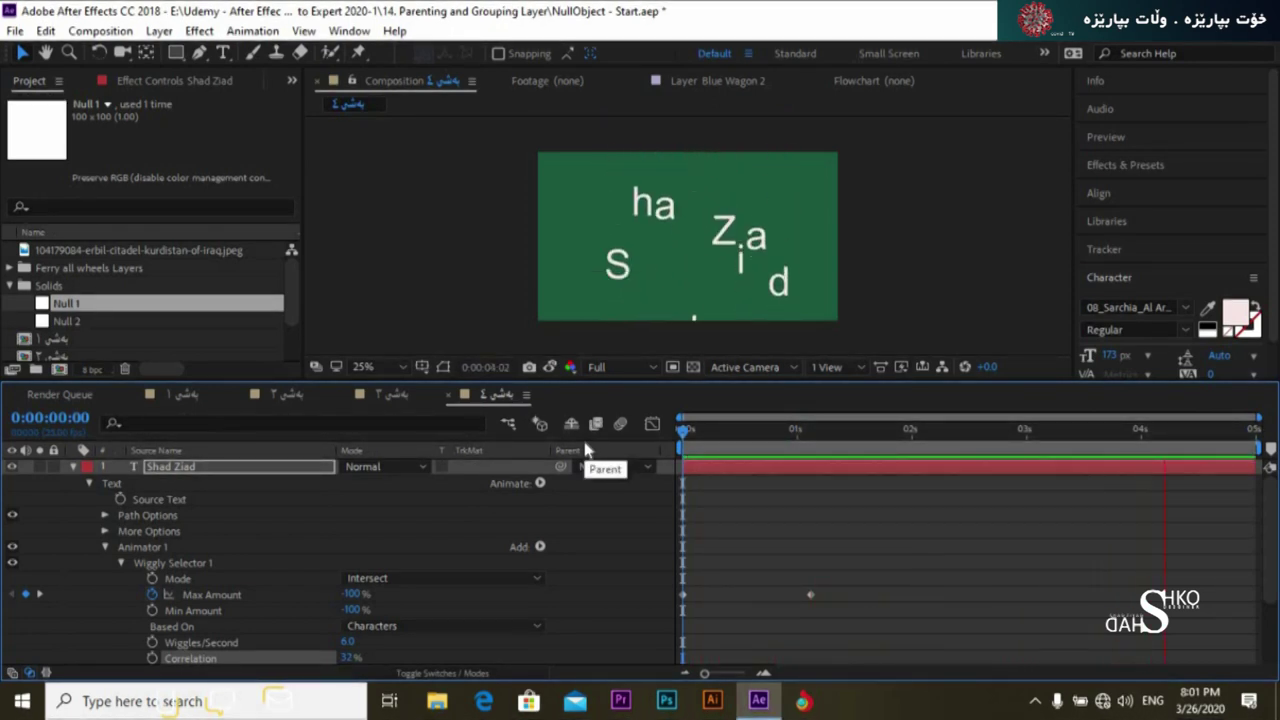
key(space)
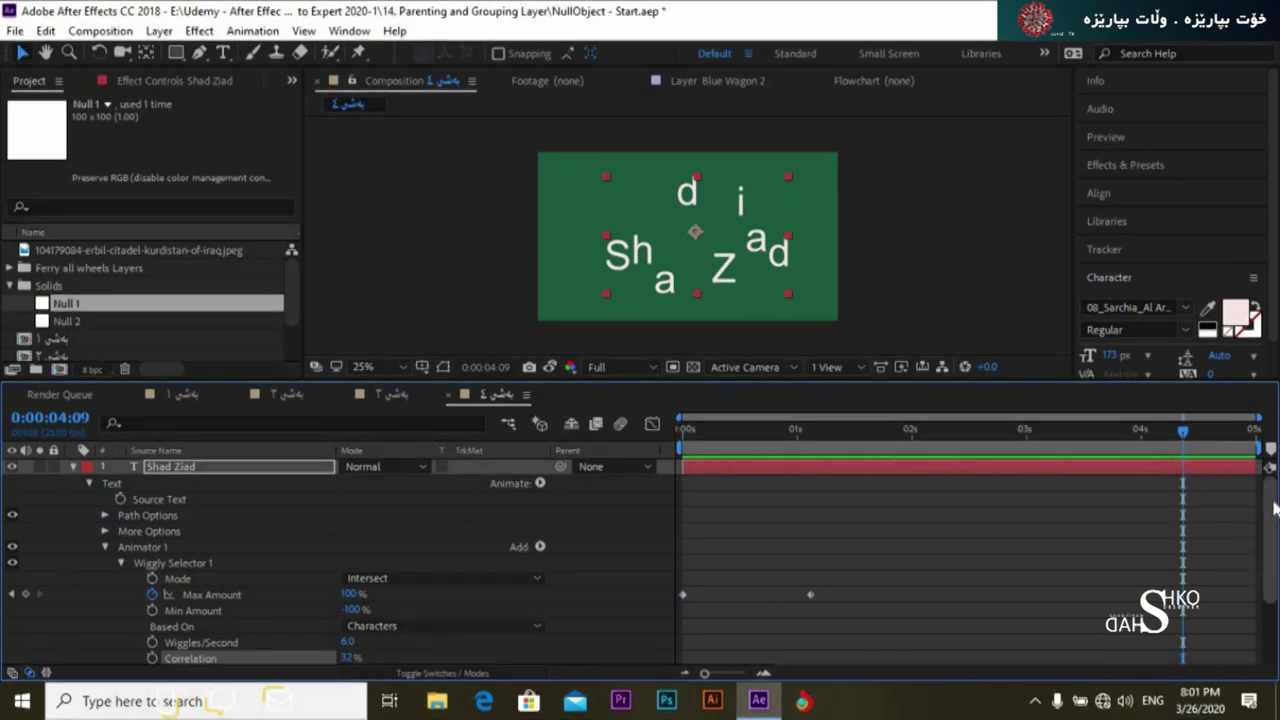
click(72, 466)
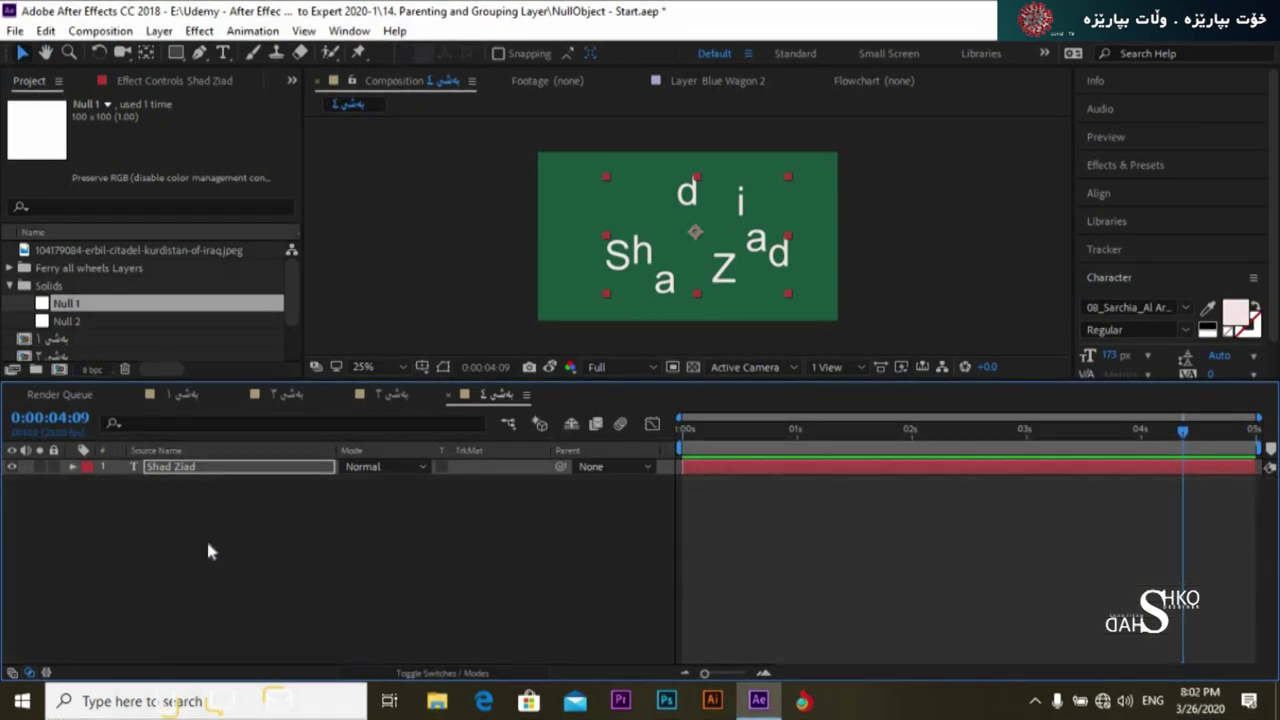
click(212, 547)
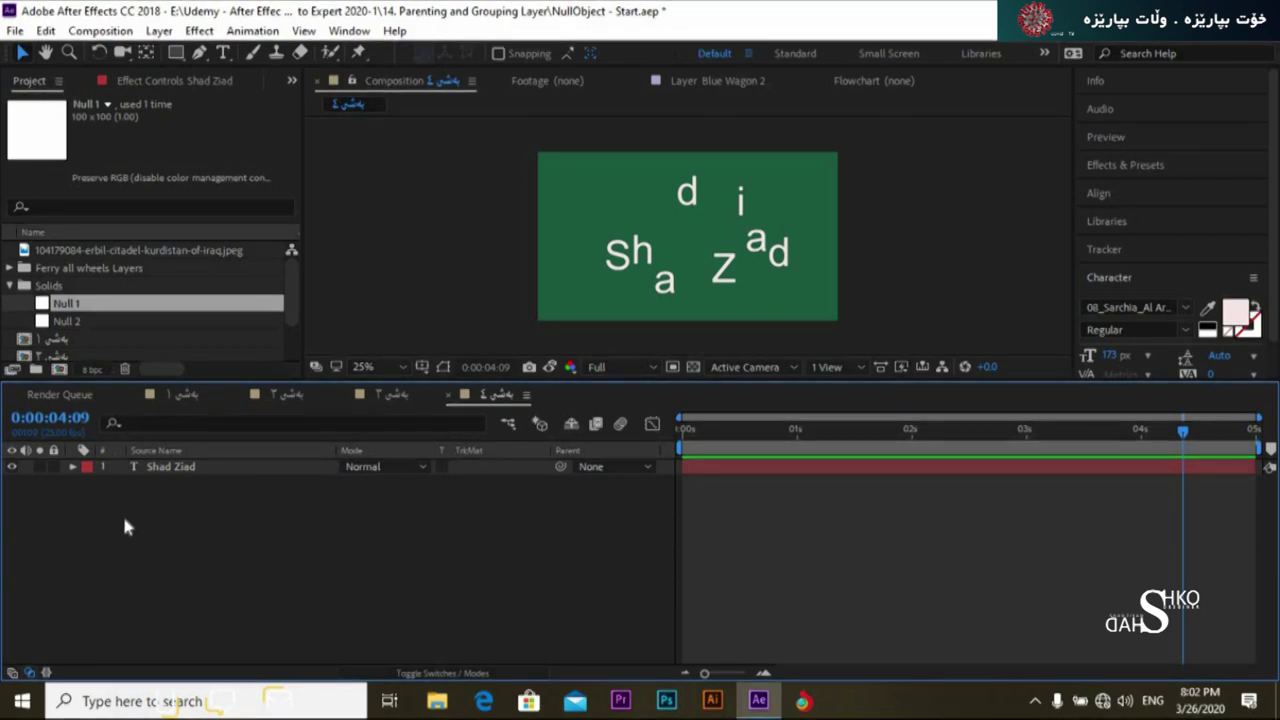
click(150, 467)
click(49, 460)
click(405, 467)
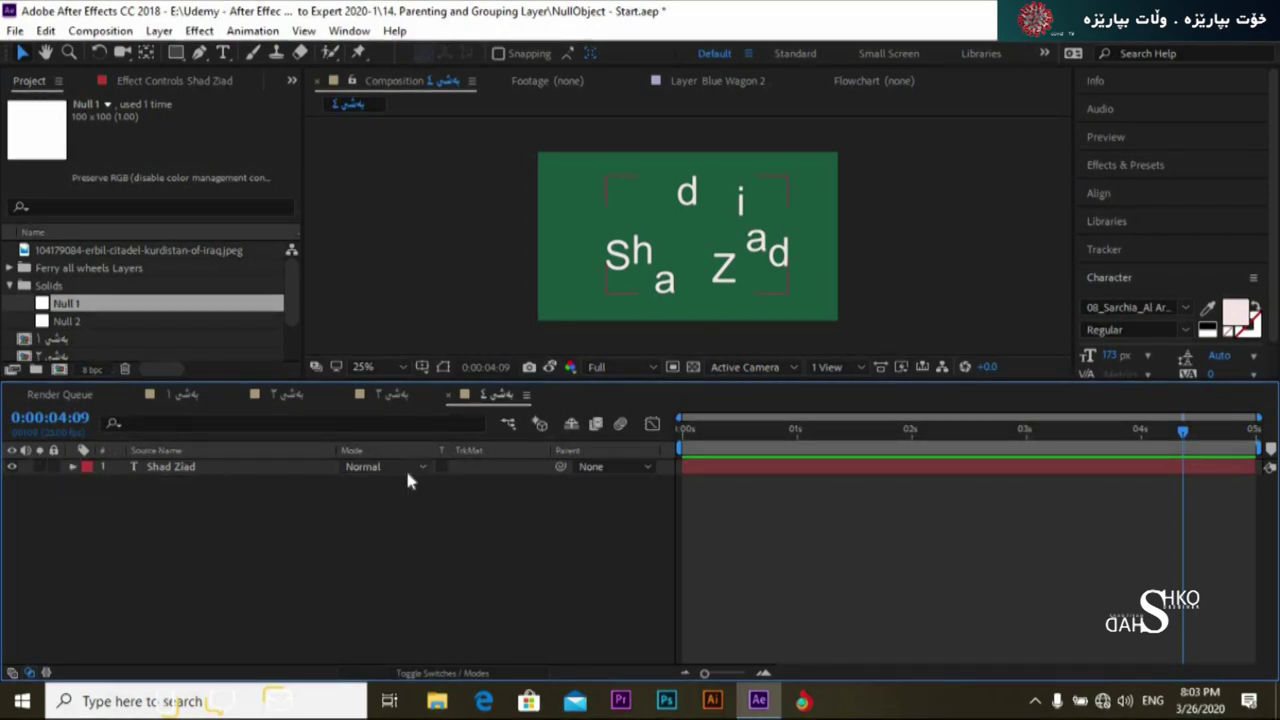
click(530, 496)
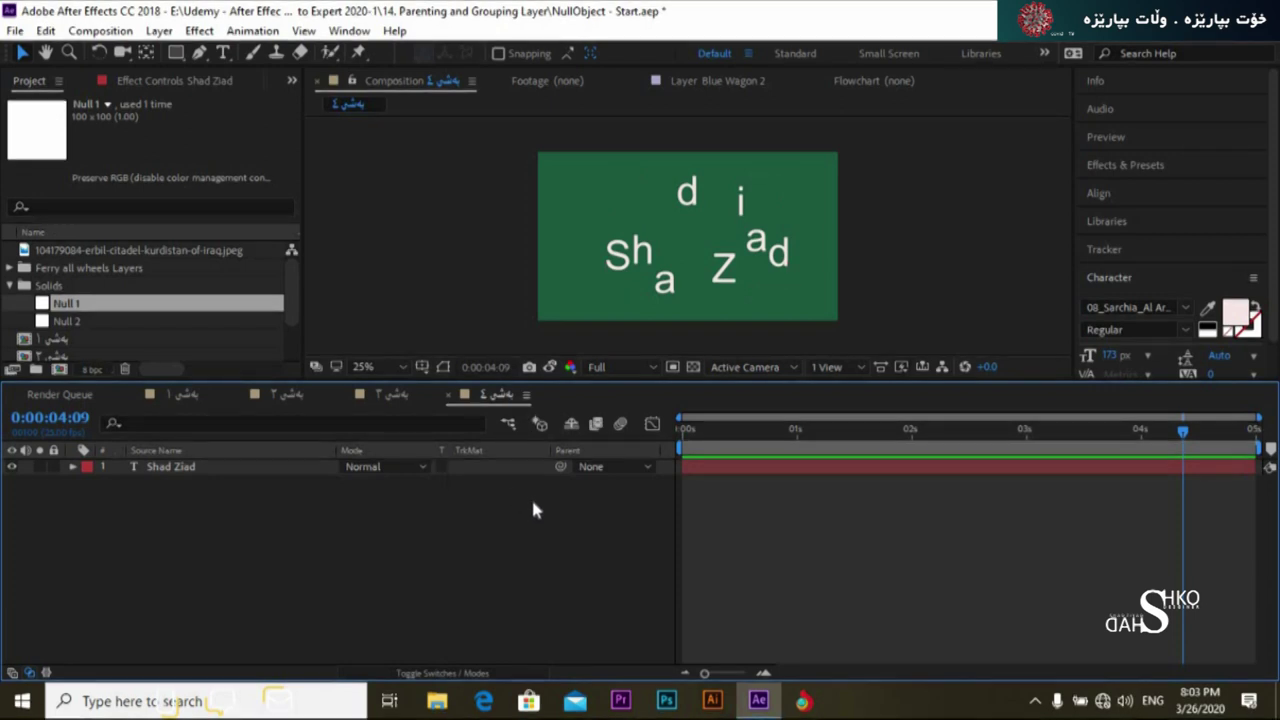